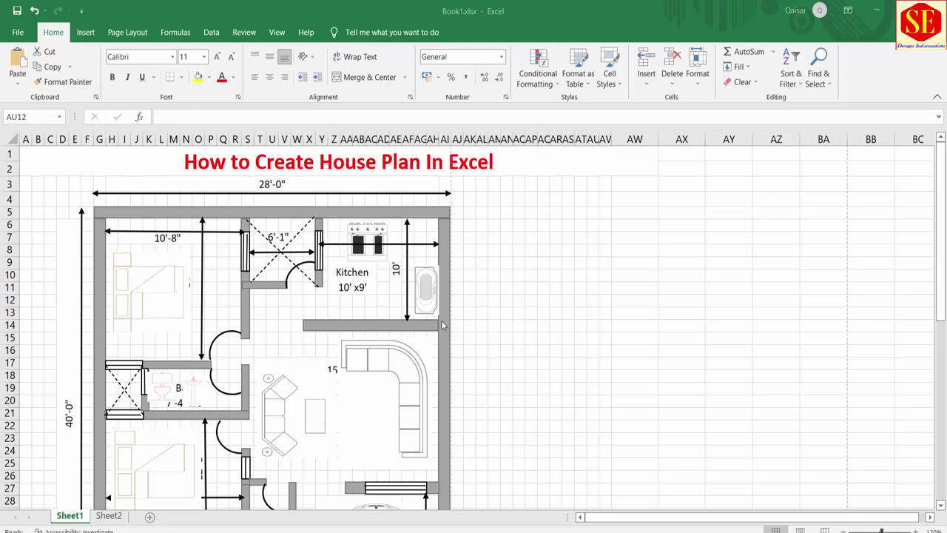
# Step: Move the stove, bathtub, corner sofa and upper-bedroom bed out of the plan to its right
pyautogui.scroll(-1, 428, 255)
pyautogui.scroll(1, 370, 263)
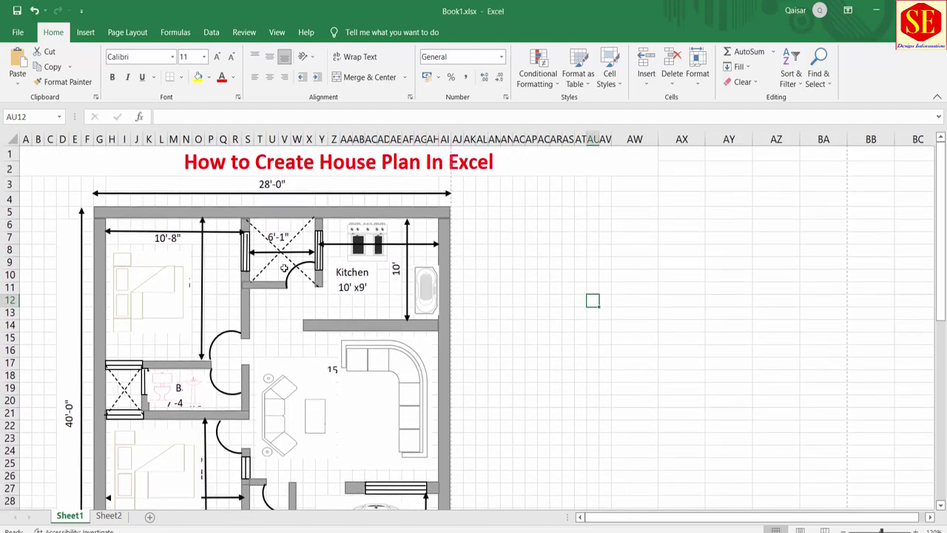
pyautogui.scroll(-4, 284, 270)
pyautogui.scroll(4, 334, 377)
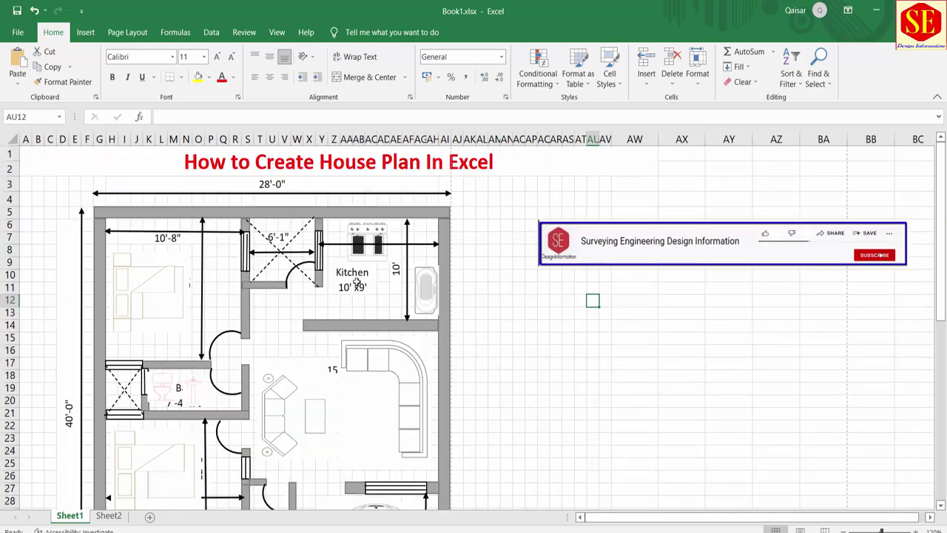
pyautogui.click(357, 264)
pyautogui.moveTo(356, 264); pyautogui.dragTo(510, 264)
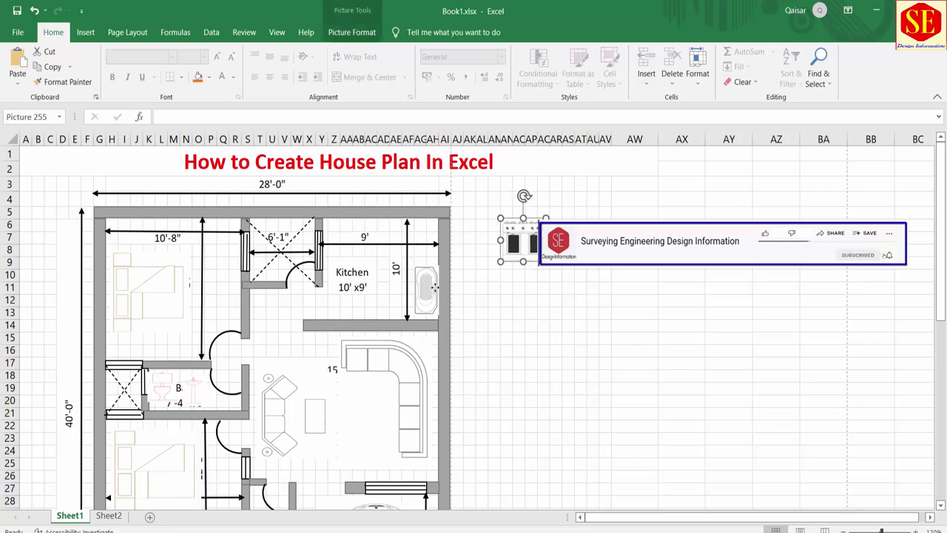
pyautogui.moveTo(427, 290); pyautogui.dragTo(510, 303)
pyautogui.moveTo(375, 371); pyautogui.dragTo(496, 378)
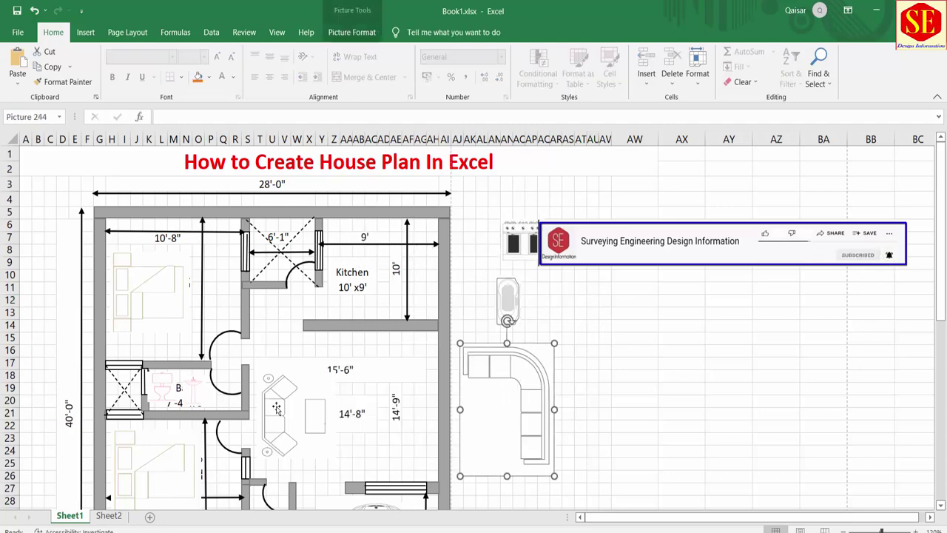
pyautogui.moveTo(166, 277); pyautogui.dragTo(634, 291)
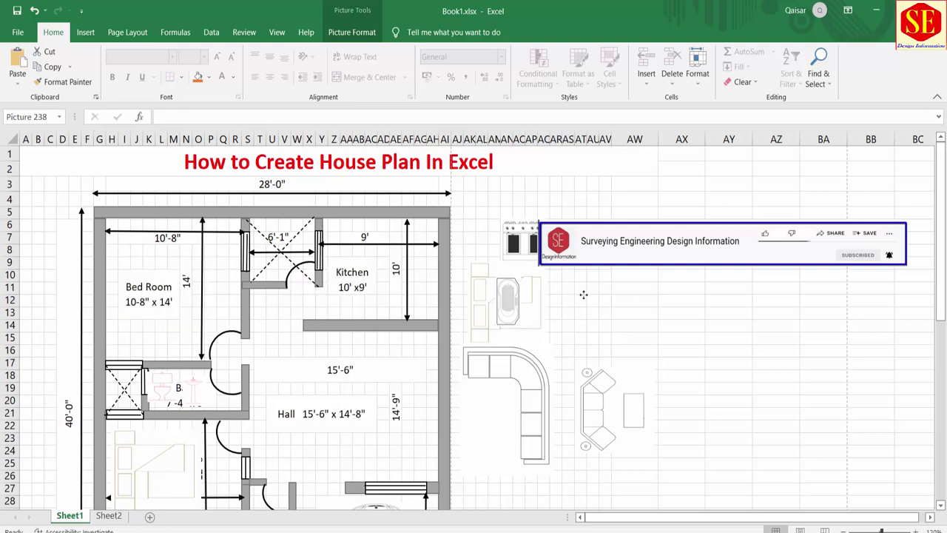
# Step: Move the remaining lower furniture pictures, including the car, into the empty cells beside the plan
pyautogui.scroll(-2, 634, 291)
pyautogui.moveTo(157, 385); pyautogui.dragTo(679, 426)
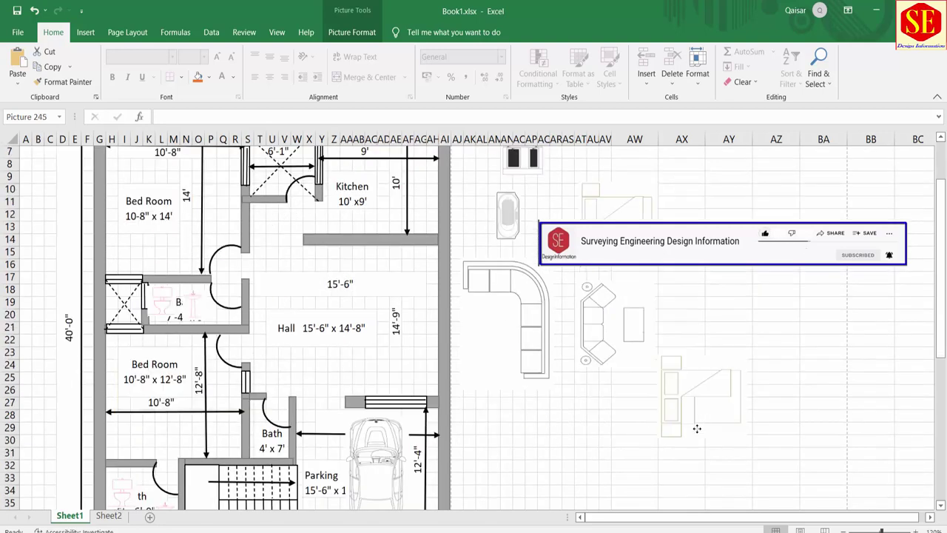
pyautogui.scroll(-2, 526, 325)
pyautogui.moveTo(377, 380); pyautogui.dragTo(555, 451)
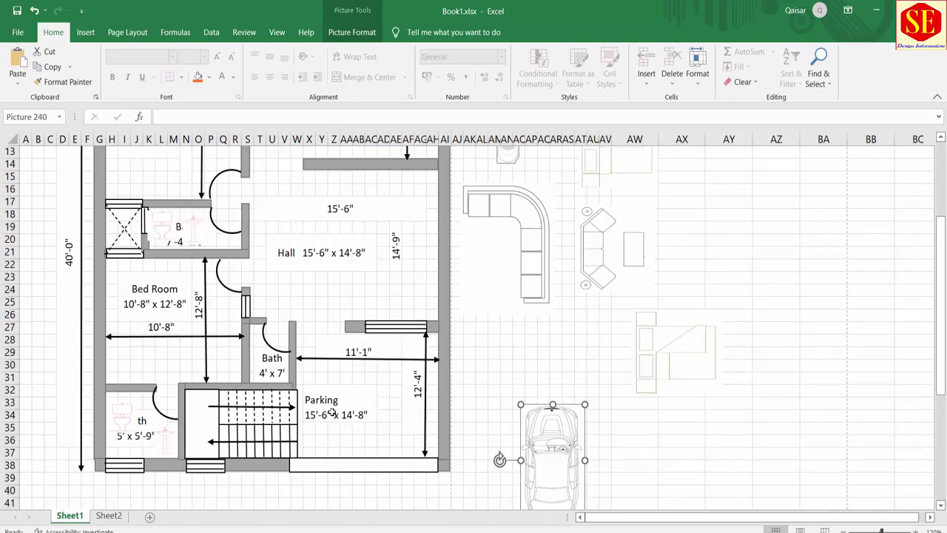
pyautogui.scroll(2, 255, 321)
pyautogui.scroll(1, 229, 323)
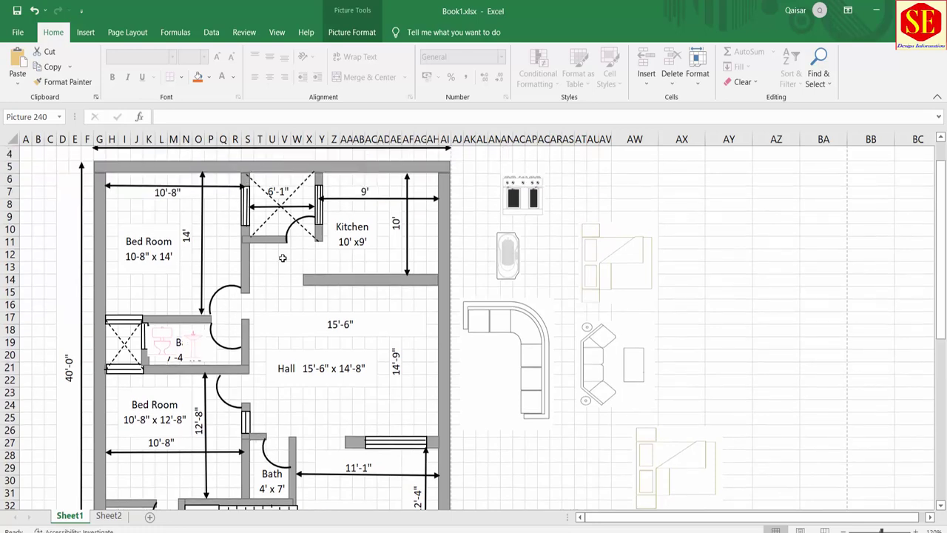
pyautogui.scroll(-1, 282, 258)
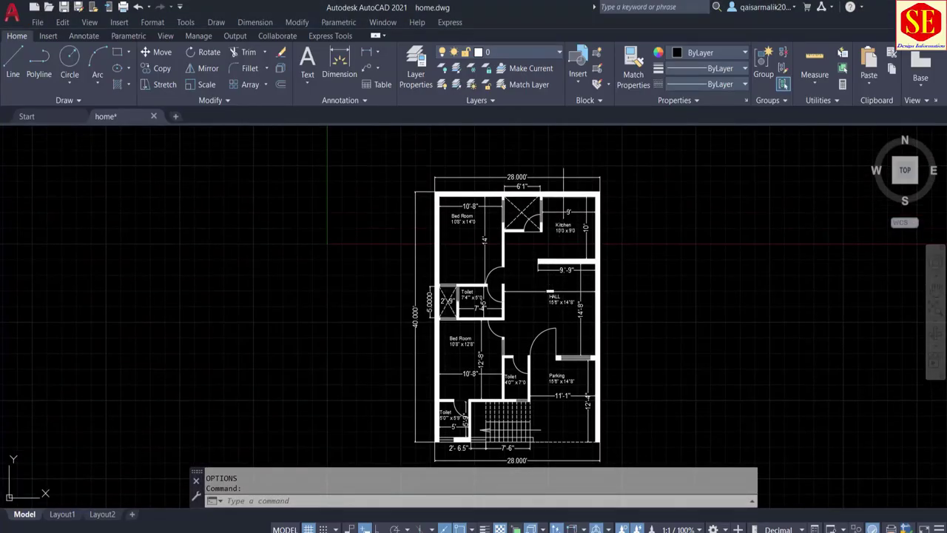
pyautogui.scroll(4, 564, 181)
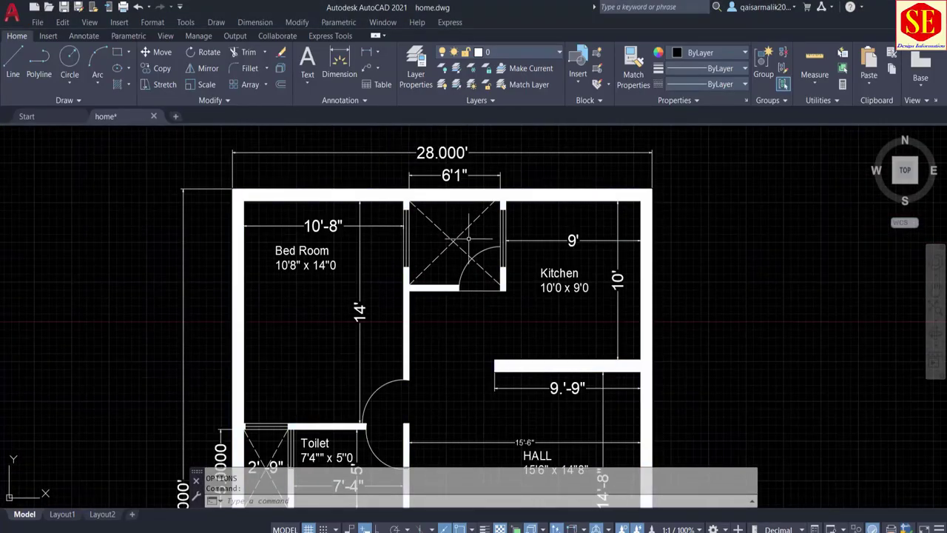
pyautogui.scroll(-4, 495, 202)
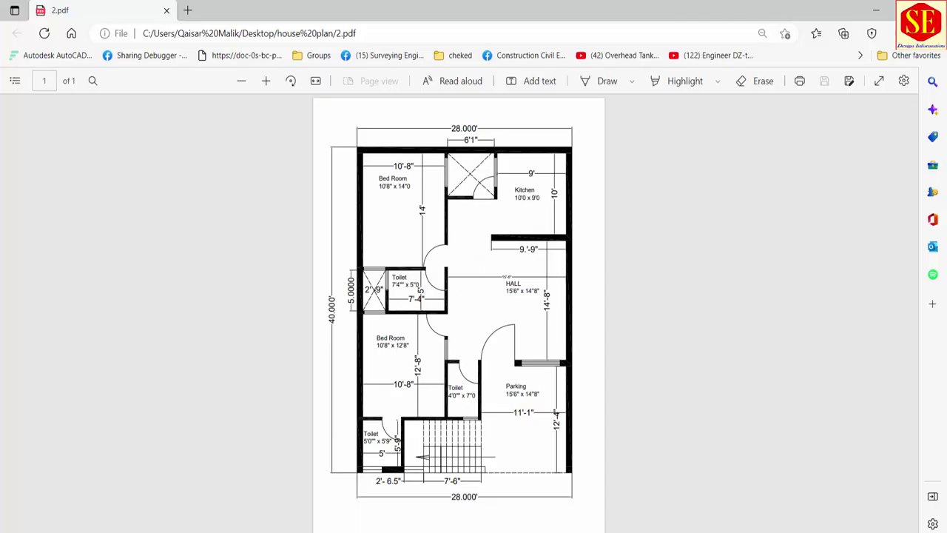
pyautogui.scroll(-2, 342, 296)
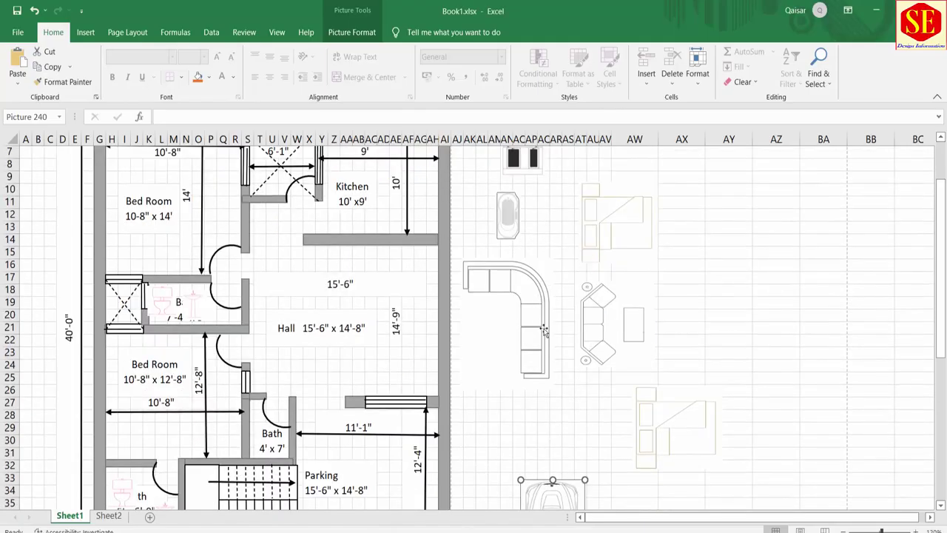
pyautogui.scroll(-1, 300, 321)
pyautogui.scroll(-1, 302, 317)
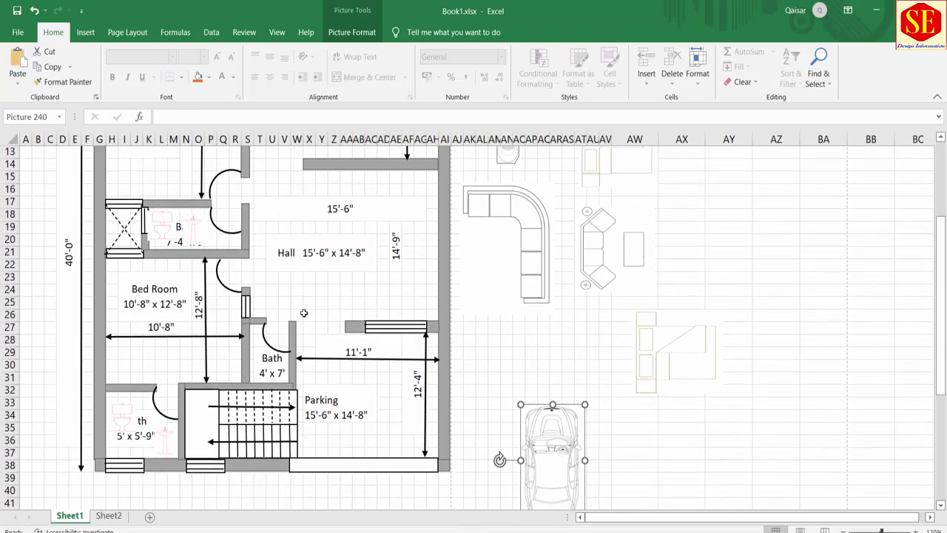
pyautogui.scroll(1, 303, 313)
pyautogui.scroll(2, 303, 312)
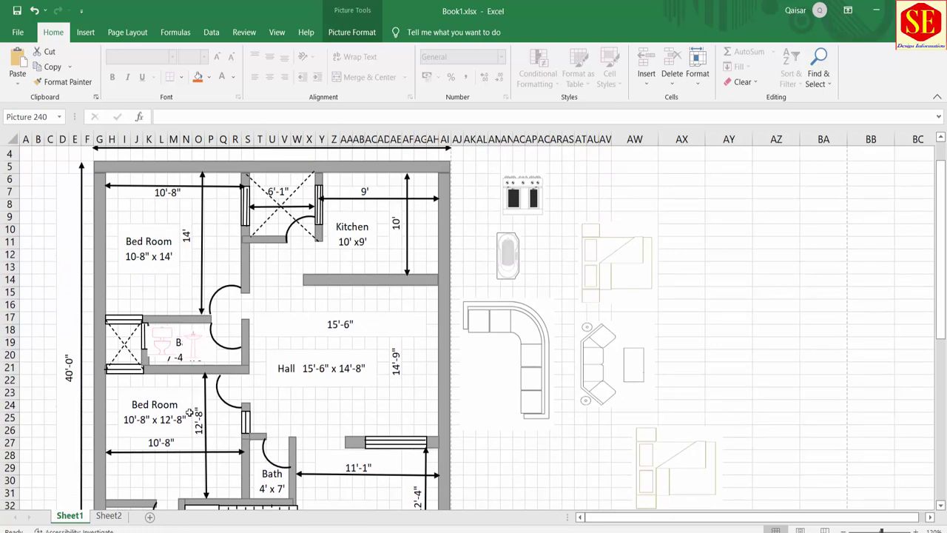
pyautogui.moveTo(634, 518); pyautogui.dragTo(852, 518)
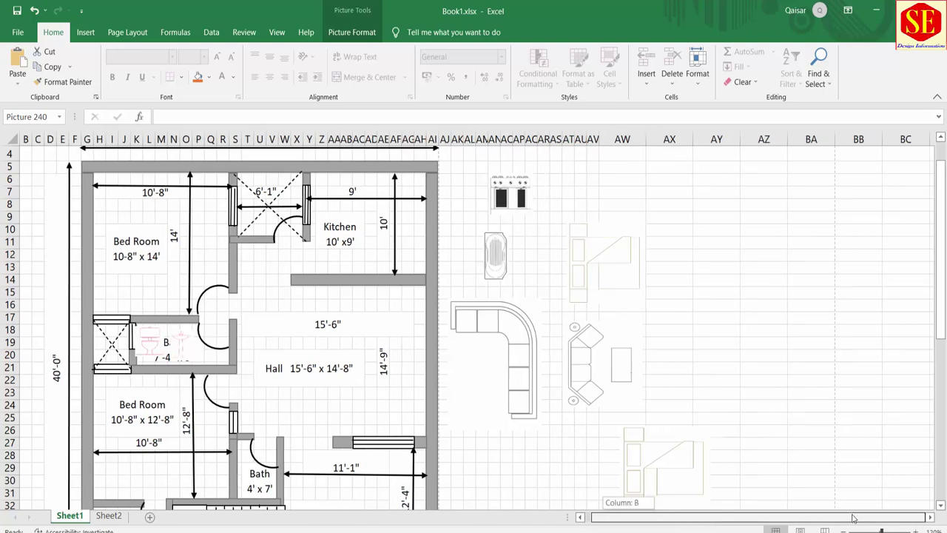
pyautogui.click(930, 517)
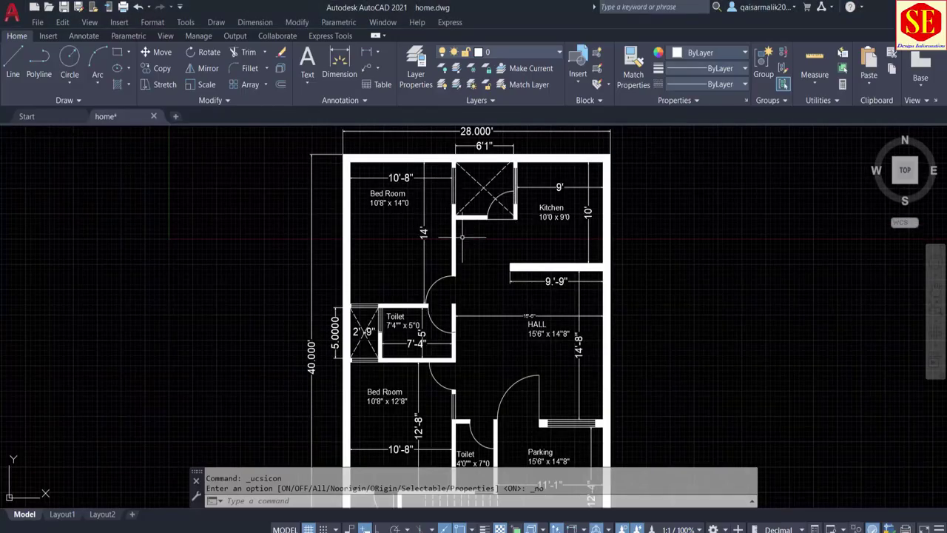
# Step: Pan and zoom around the home.dwg house plan in AutoCAD to inspect the lower rooms
pyautogui.moveTo(466, 226); pyautogui.dragTo(466, 262)
pyautogui.scroll(2, 466, 262)
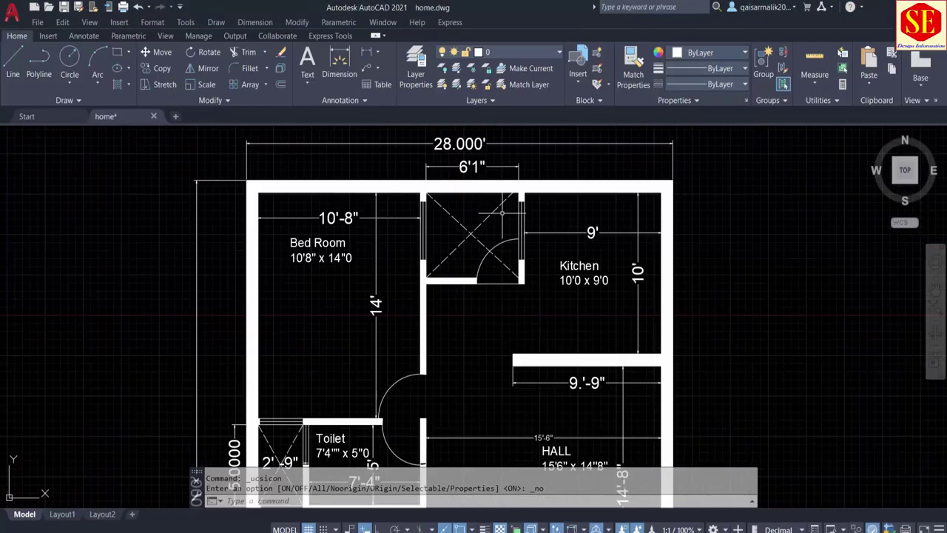
pyautogui.scroll(-2, 474, 288)
pyautogui.moveTo(483, 314); pyautogui.dragTo(483, 227)
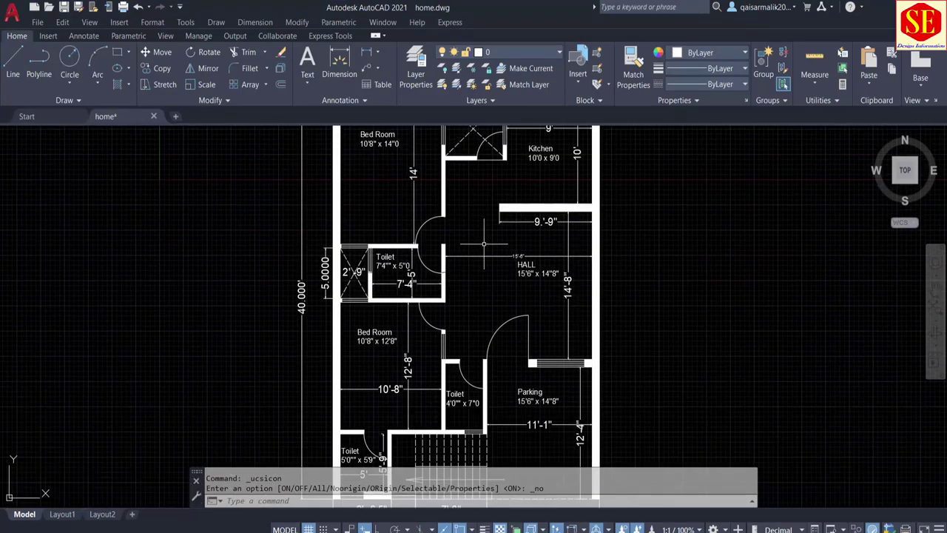
pyautogui.scroll(-2, 483, 255)
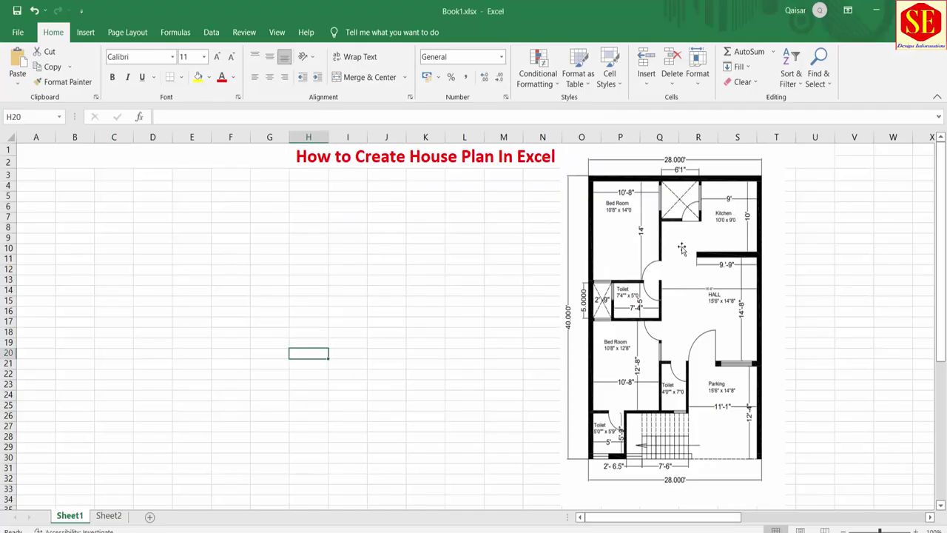
# Step: Shift the floor-plan picture slightly lower on the Excel sheet
pyautogui.moveTo(639, 250); pyautogui.dragTo(635, 277)
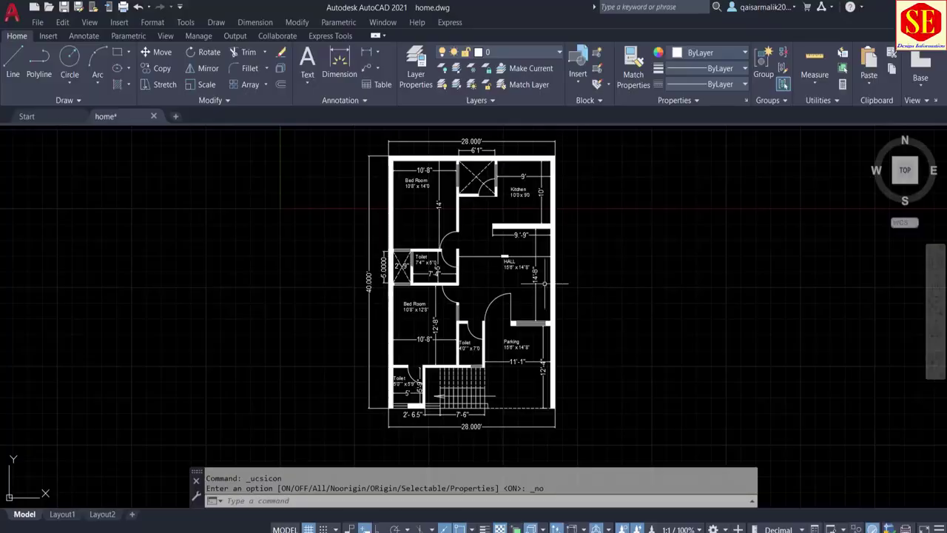
# Step: Zoom into the hall area of the AutoCAD plan
pyautogui.scroll(4, 458, 248)
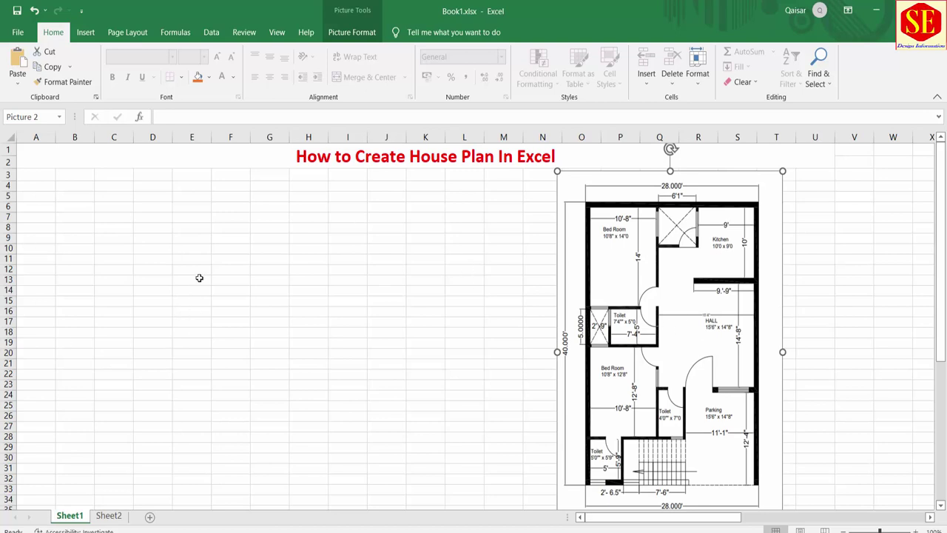
# Step: Move the floor-plan picture lower on the sheet and deselect it
pyautogui.moveTo(595, 276); pyautogui.dragTo(605, 336)
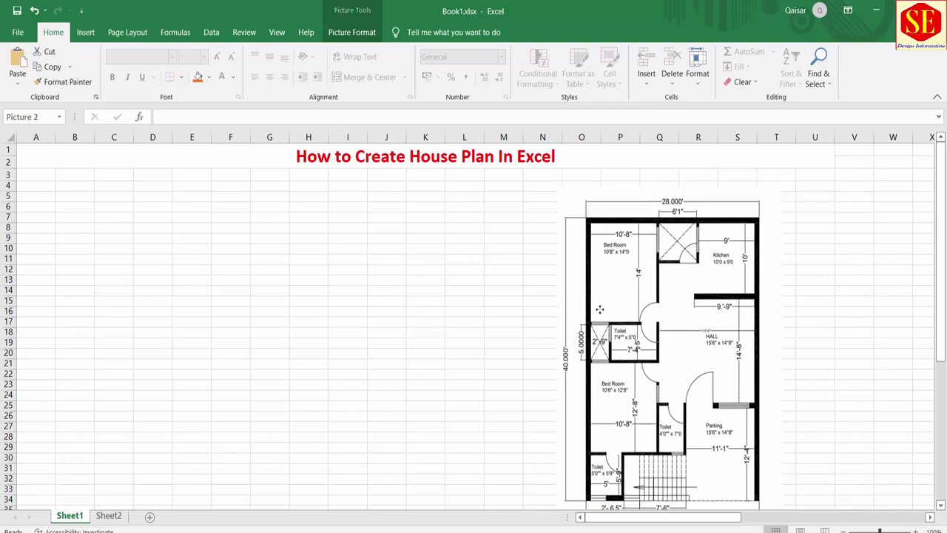
pyautogui.click(66, 196)
pyautogui.click(231, 240)
pyautogui.moveTo(231, 290); pyautogui.dragTo(231, 280)
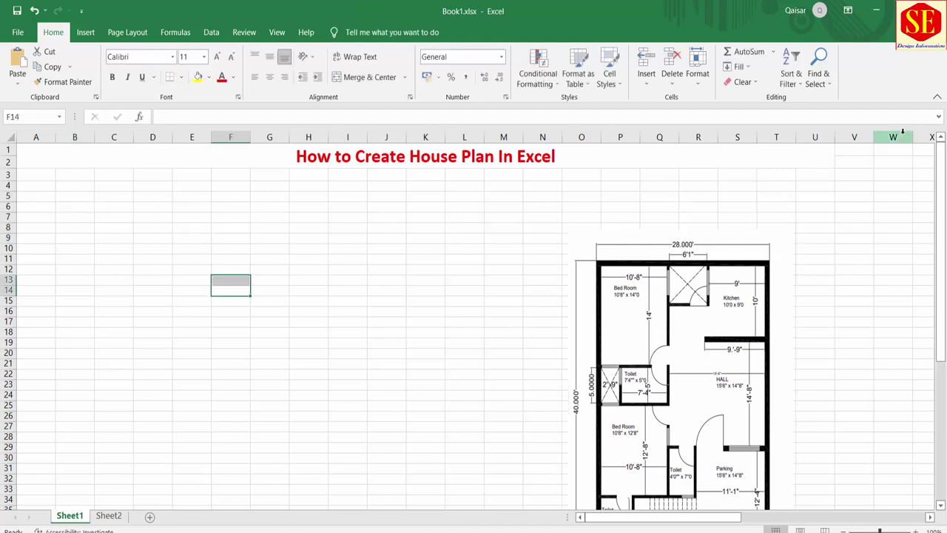
# Step: Set columns A through W to a width of 1.5
pyautogui.moveTo(895, 138); pyautogui.dragTo(35, 137)
pyautogui.rightClick(37, 139)
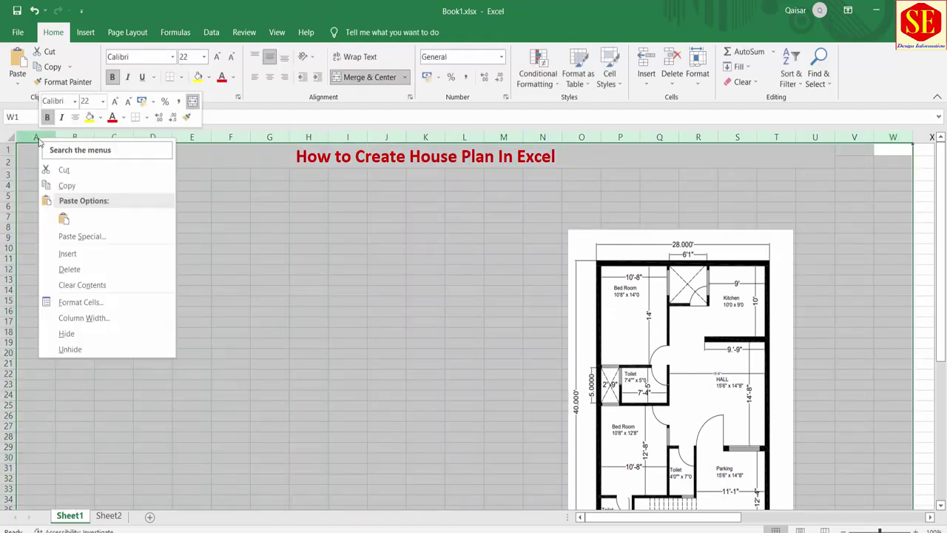
pyautogui.click(83, 317)
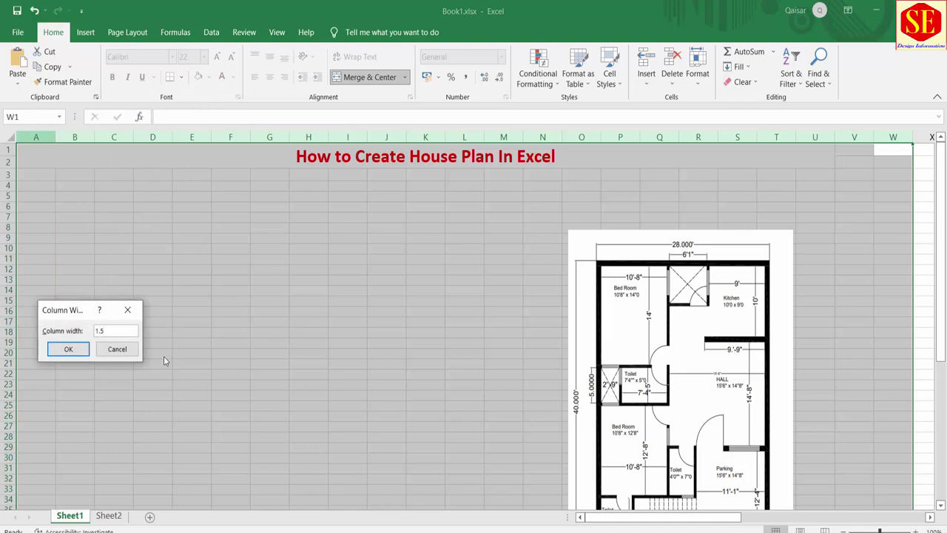
pyautogui.click(68, 349)
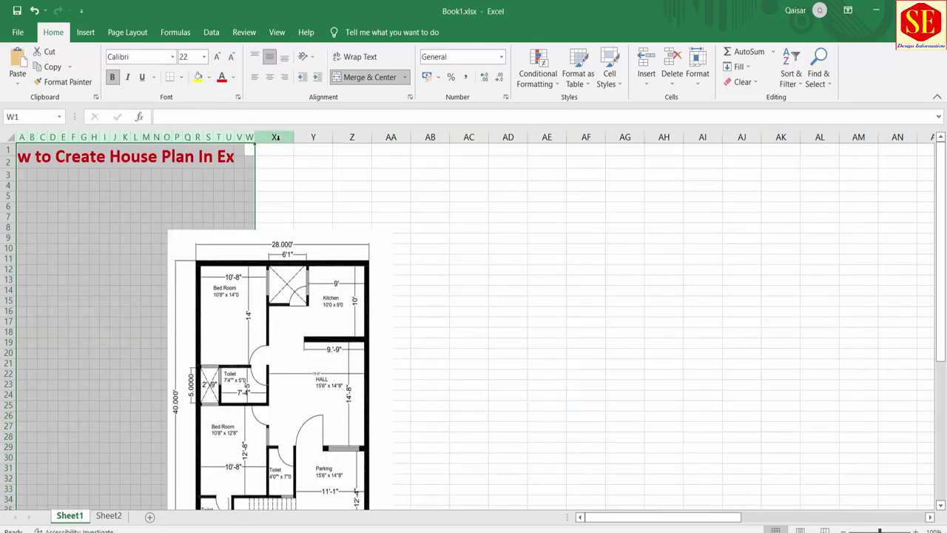
# Step: Set columns X through AV to width 1.5 and move the plan picture right of the grid
pyautogui.moveTo(275, 137)
pyautogui.mouseDown()
pyautogui.moveTo(909, 139)
pyautogui.moveTo(850, 146)
pyautogui.mouseUp()
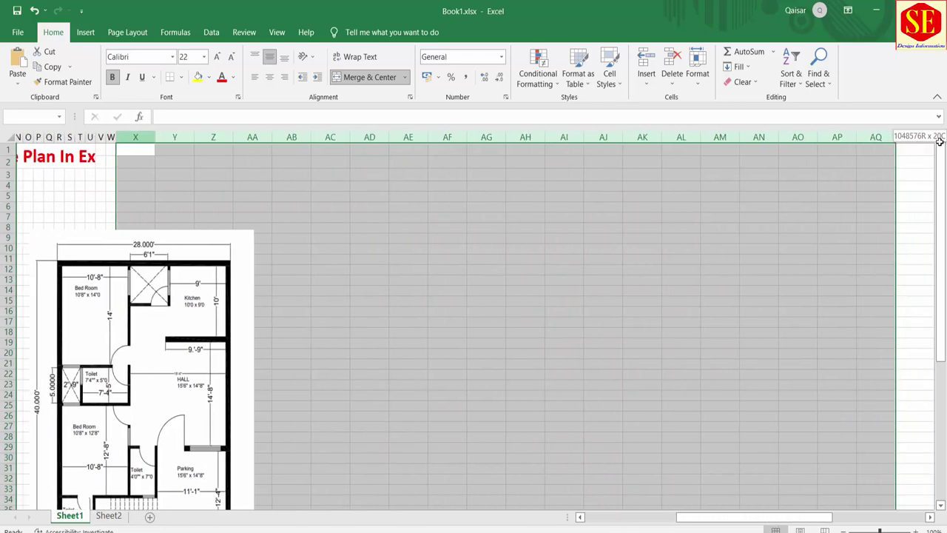
pyautogui.rightClick(815, 137)
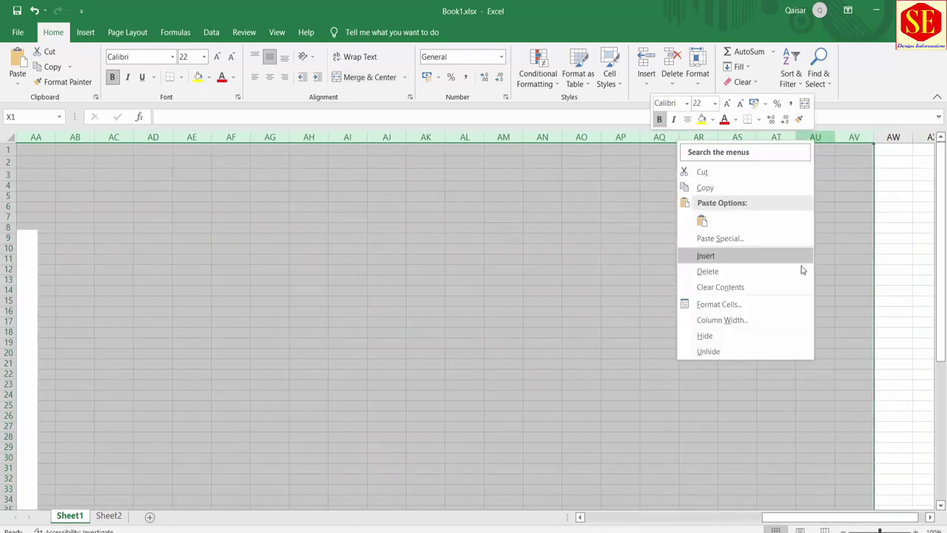
pyautogui.click(765, 325)
pyautogui.write('.5')
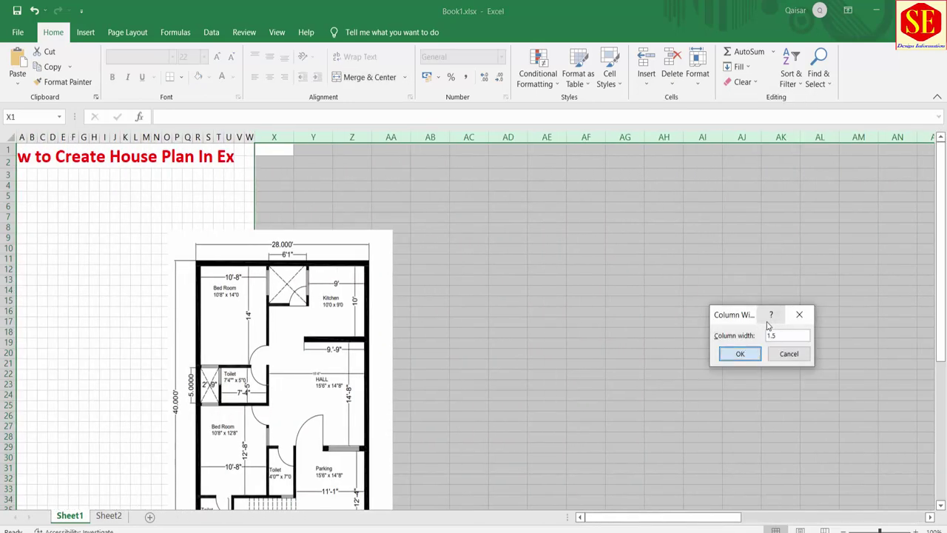
pyautogui.click(739, 354)
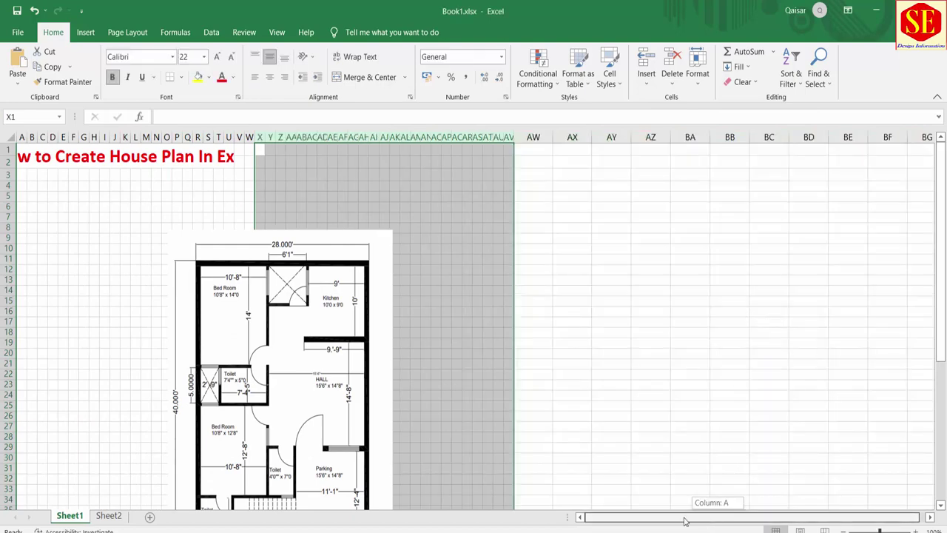
pyautogui.moveTo(332, 322)
pyautogui.mouseDown()
pyautogui.moveTo(480, 298)
pyautogui.moveTo(709, 236)
pyautogui.mouseUp()
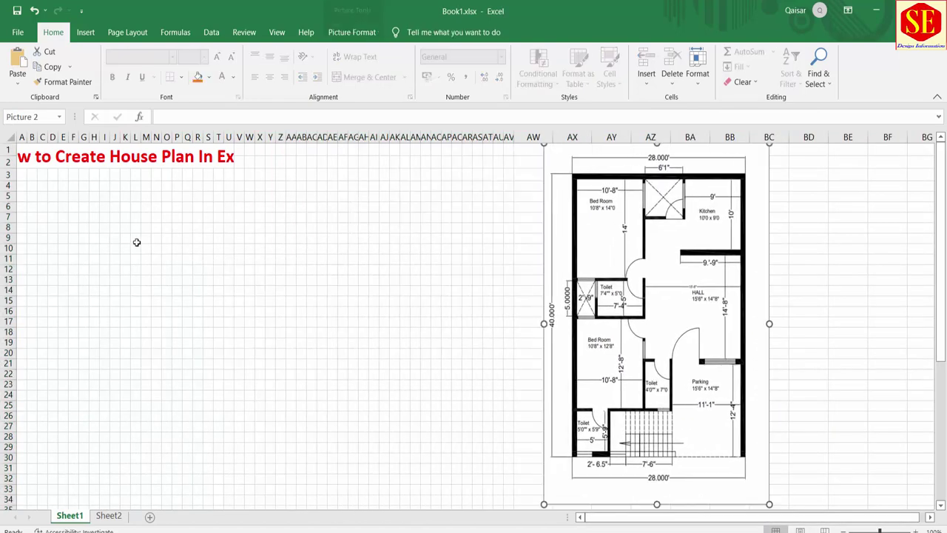
pyautogui.click(9, 175)
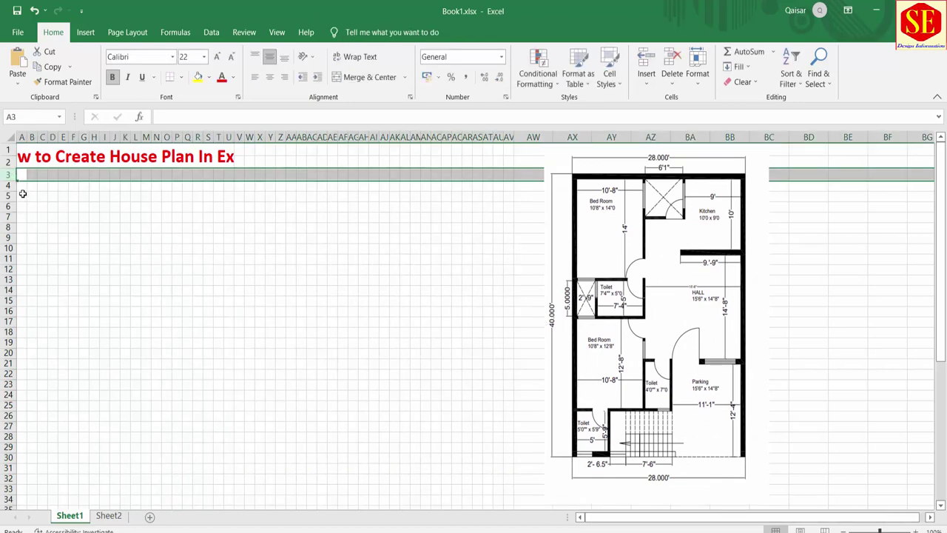
# Step: Set rows 4 to 35 to a row height of 12
pyautogui.moveTo(7, 185)
pyautogui.mouseDown()
pyautogui.moveTo(3, 449)
pyautogui.moveTo(2, 398)
pyautogui.mouseUp()
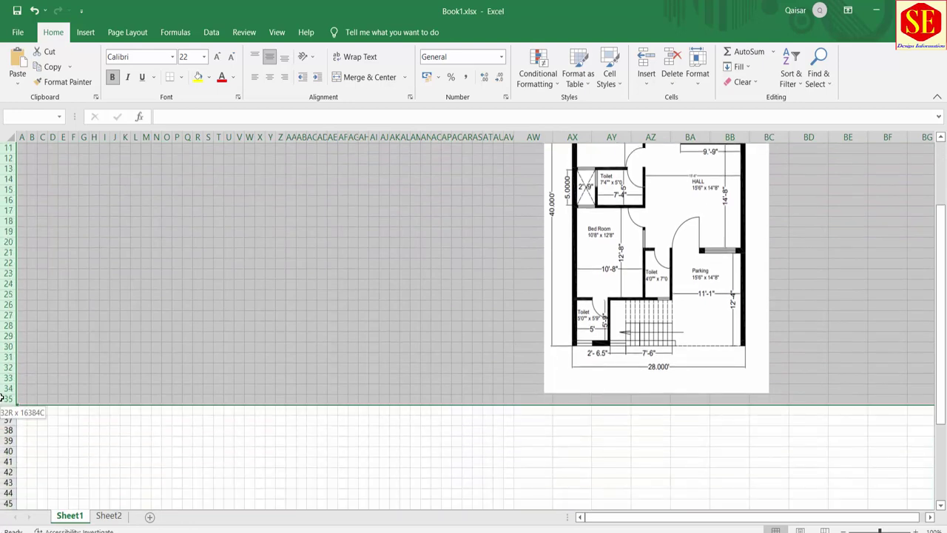
pyautogui.rightClick(3, 394)
pyautogui.click(44, 359)
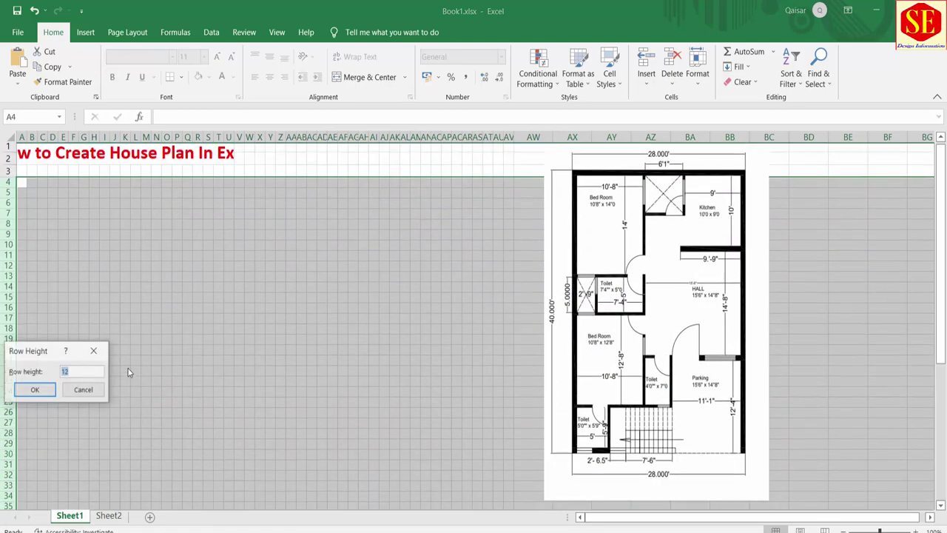
pyautogui.moveTo(79, 373); pyautogui.dragTo(7, 372)
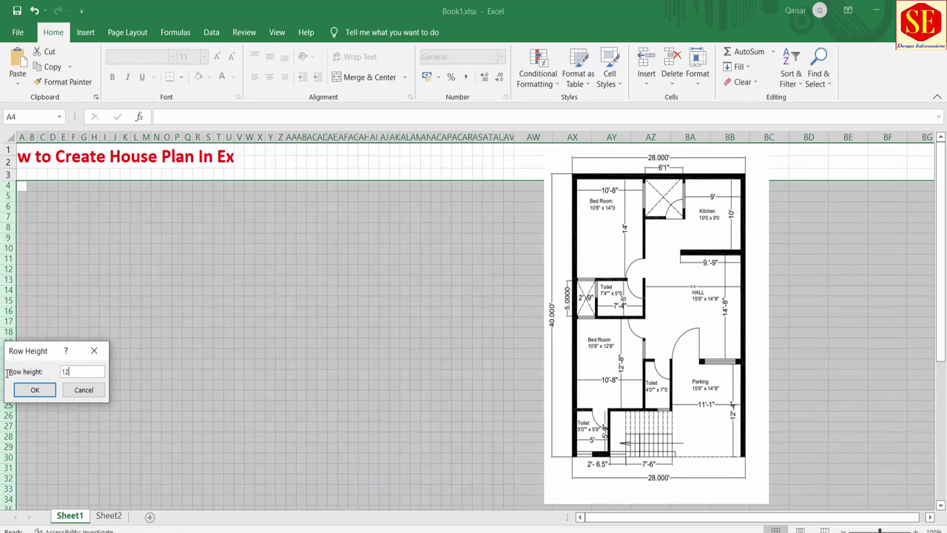
pyautogui.click(35, 390)
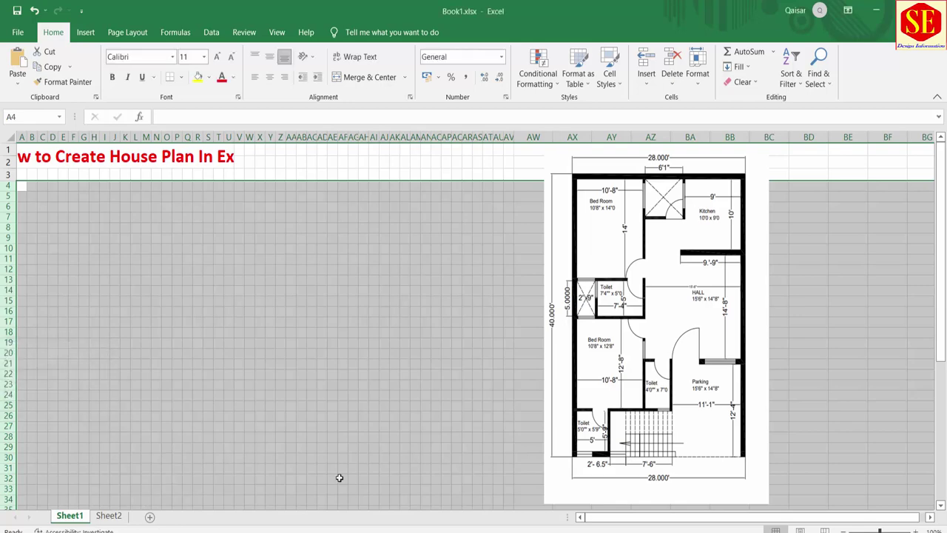
pyautogui.click(135, 290)
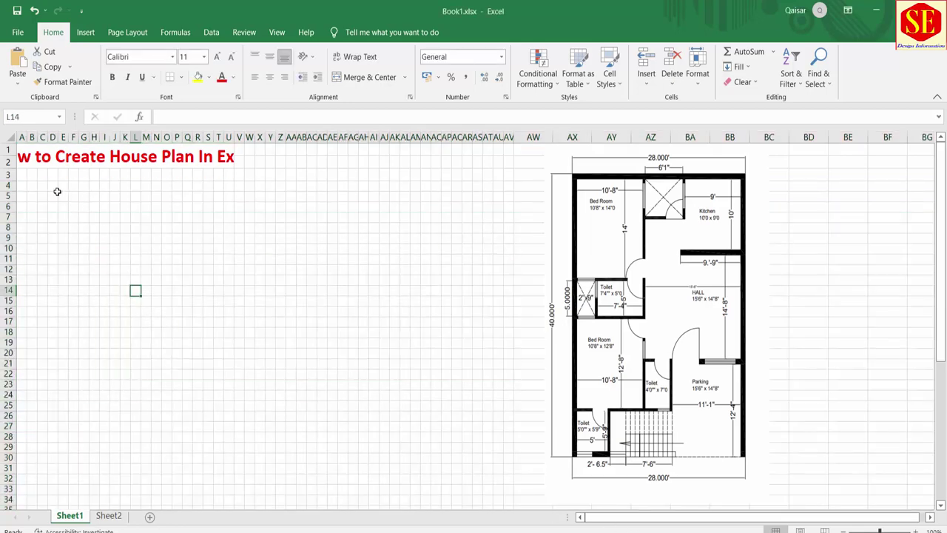
# Step: Merge and centre the title across A1:AW2, then nudge the plan picture down and left
pyautogui.click(141, 158)
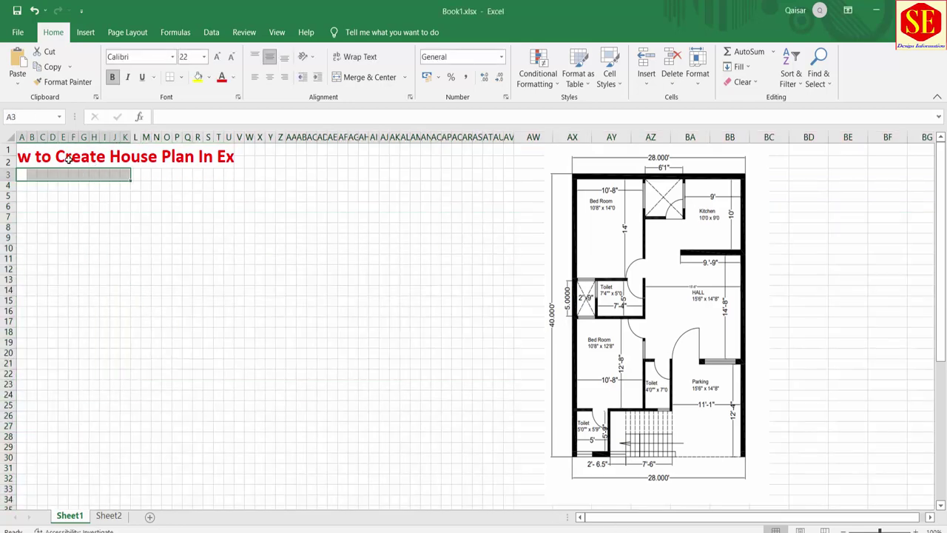
pyautogui.moveTo(141, 157); pyautogui.dragTo(536, 156)
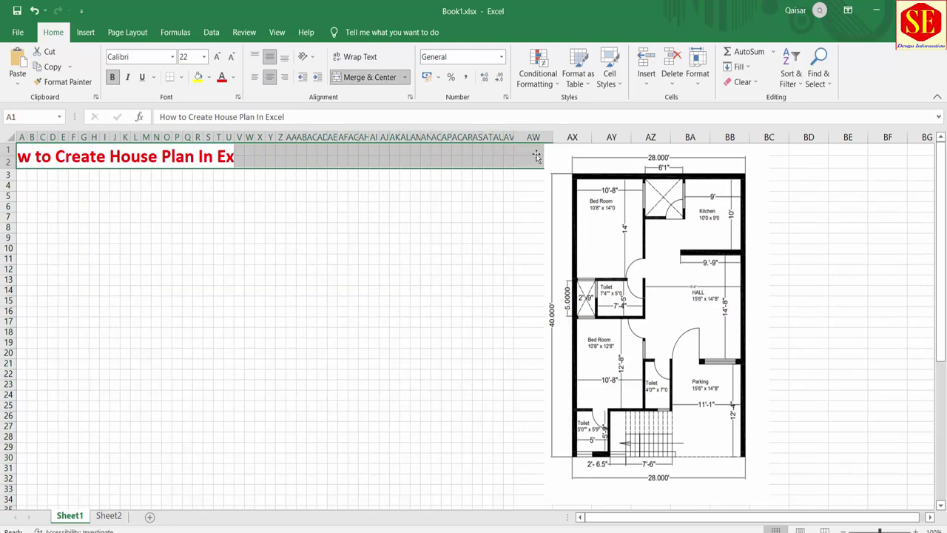
pyautogui.click(342, 78)
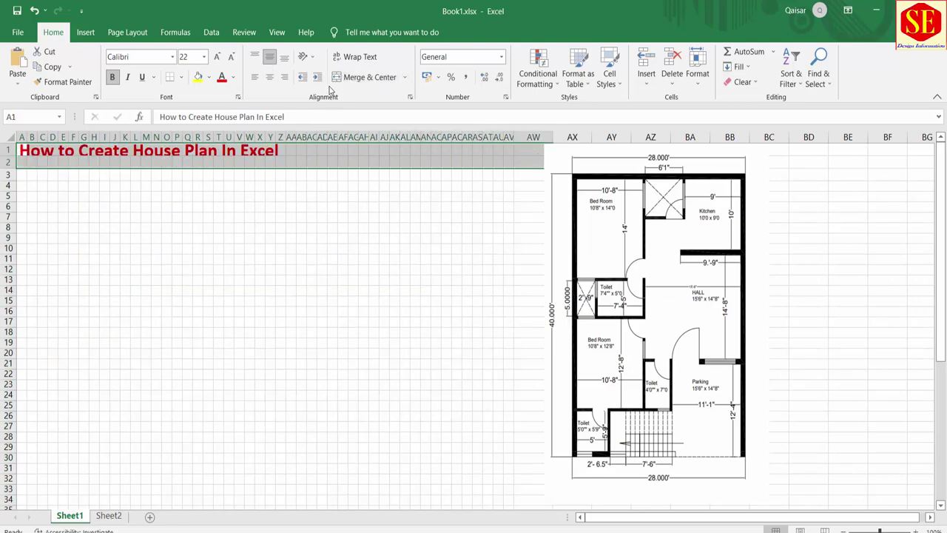
pyautogui.click(337, 78)
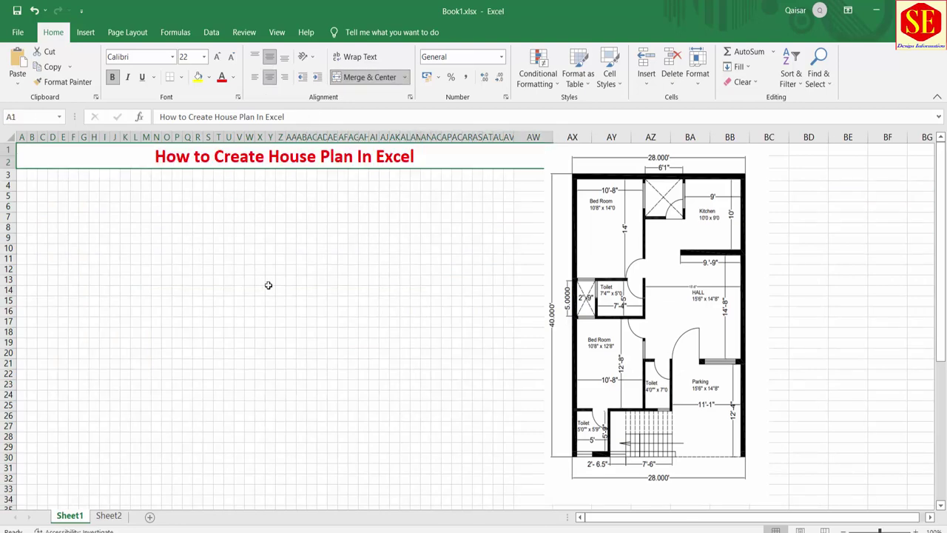
pyautogui.moveTo(655, 237); pyautogui.dragTo(634, 285)
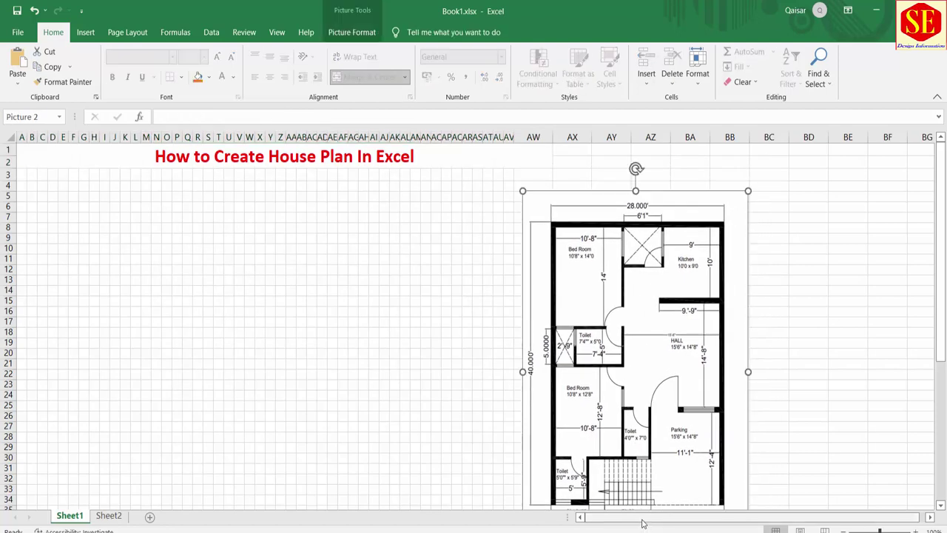
# Step: Draw a 0.36 cm by 14.69 cm rectangle along row 5 with a gray shape style
pyautogui.click(85, 32)
pyautogui.click(182, 53)
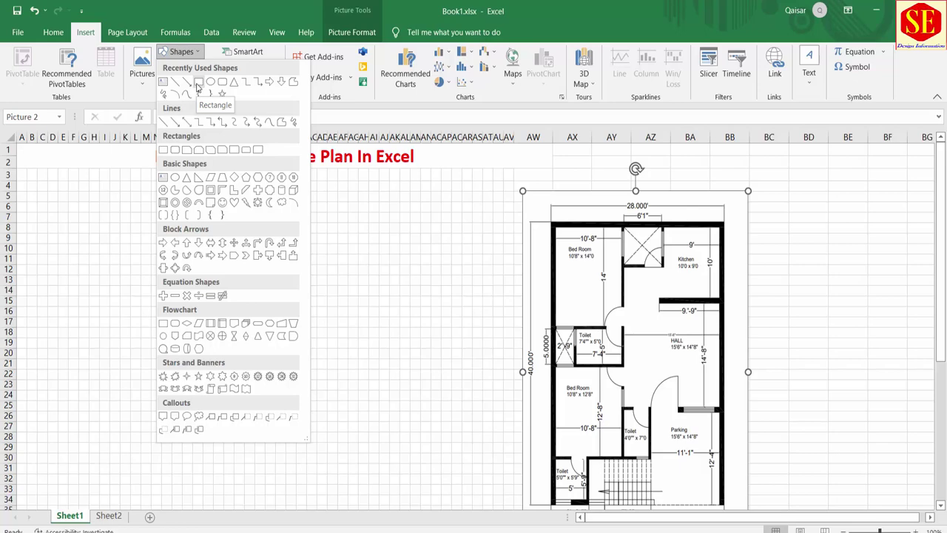
pyautogui.click(197, 82)
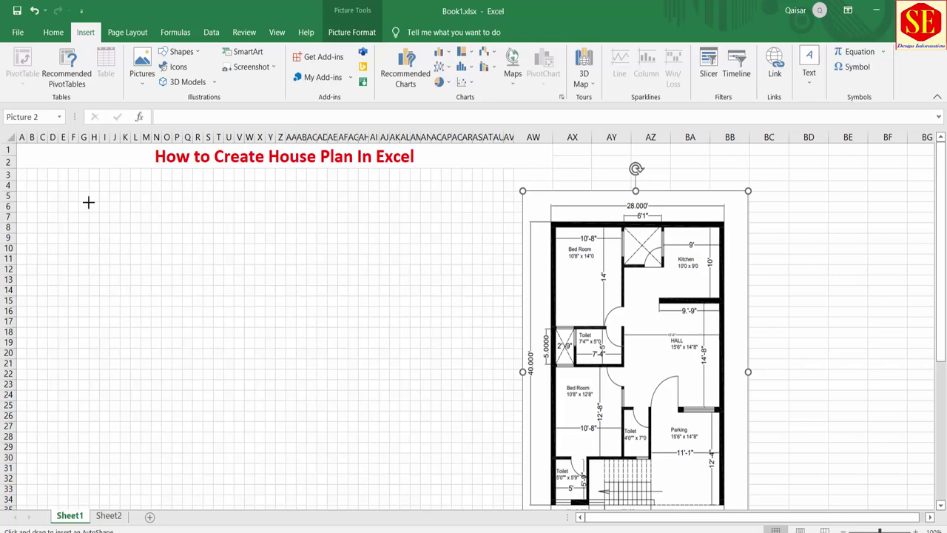
pyautogui.moveTo(78, 193); pyautogui.dragTo(420, 200)
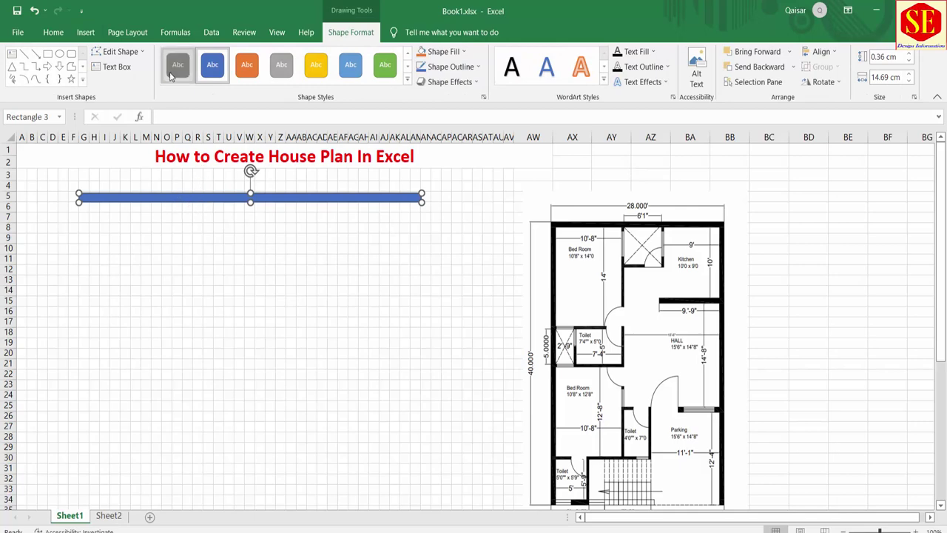
pyautogui.click(178, 64)
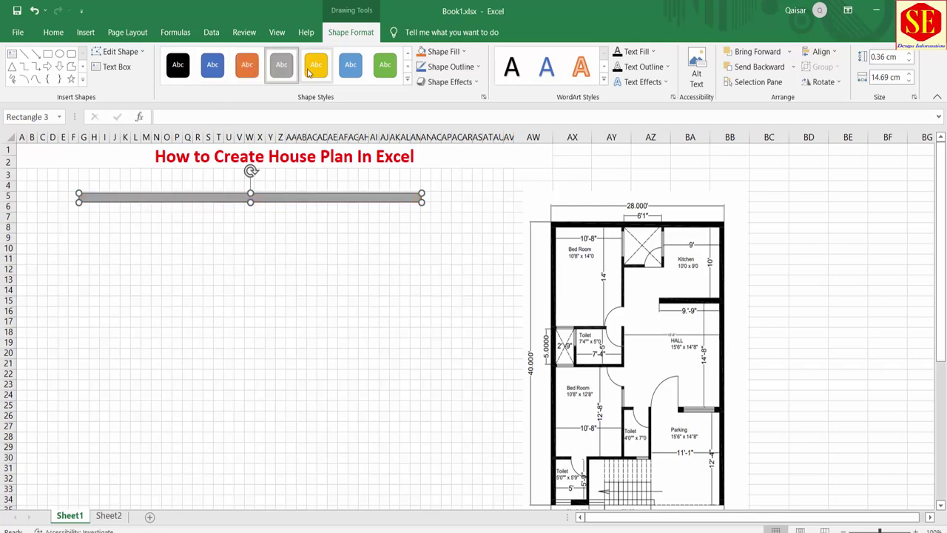
pyautogui.click(208, 259)
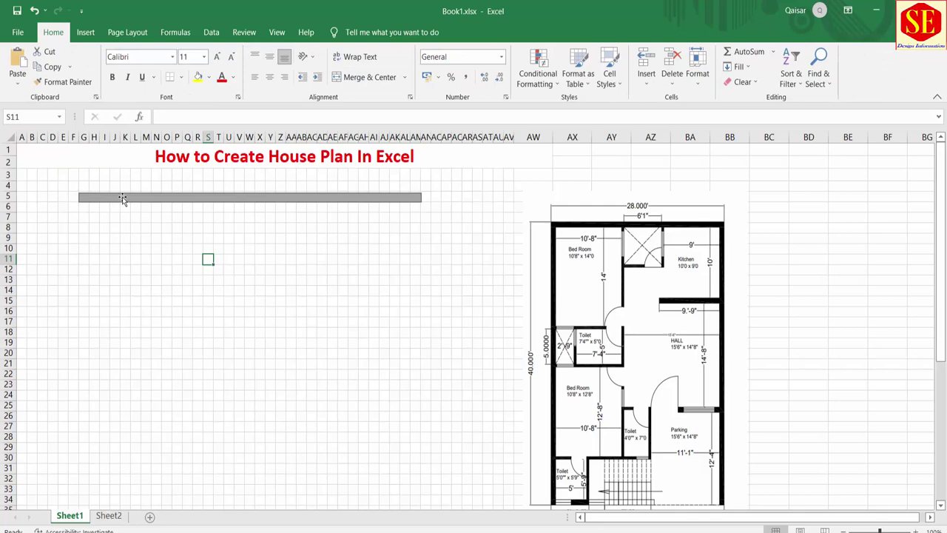
# Step: Copy the gray bar, rotate the copy vertical and place it at the top wall's left end
pyautogui.click(122, 198)
pyautogui.rightClick(122, 198)
pyautogui.click(152, 244)
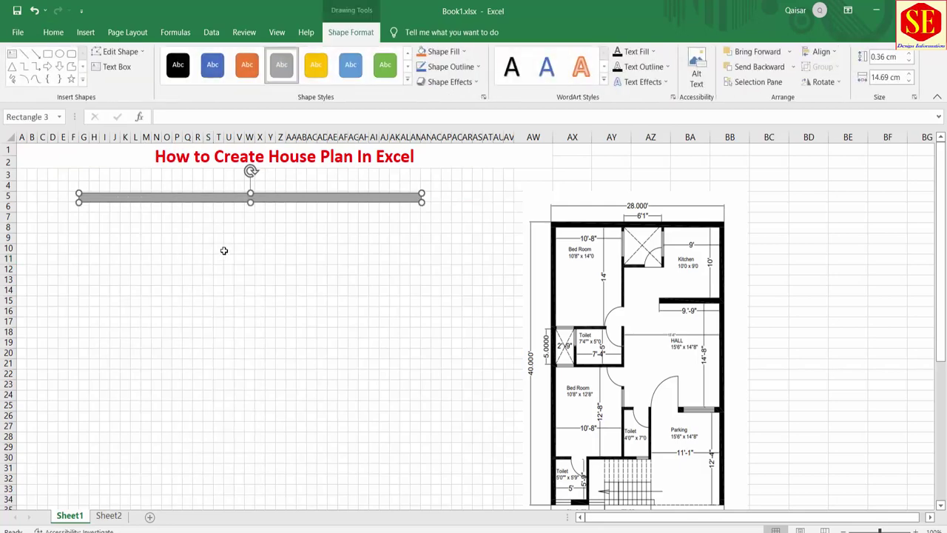
pyautogui.rightClick(224, 251)
pyautogui.click(250, 297)
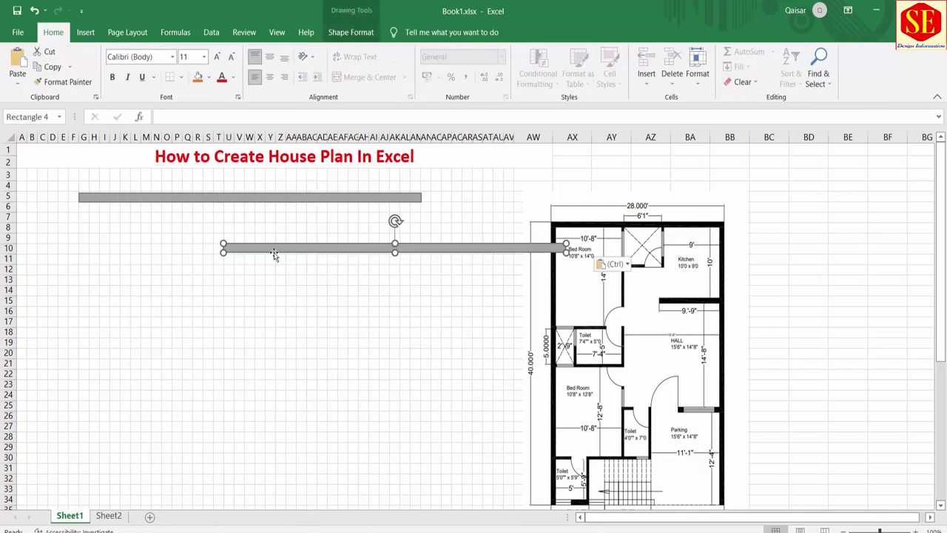
pyautogui.moveTo(262, 252); pyautogui.dragTo(113, 247)
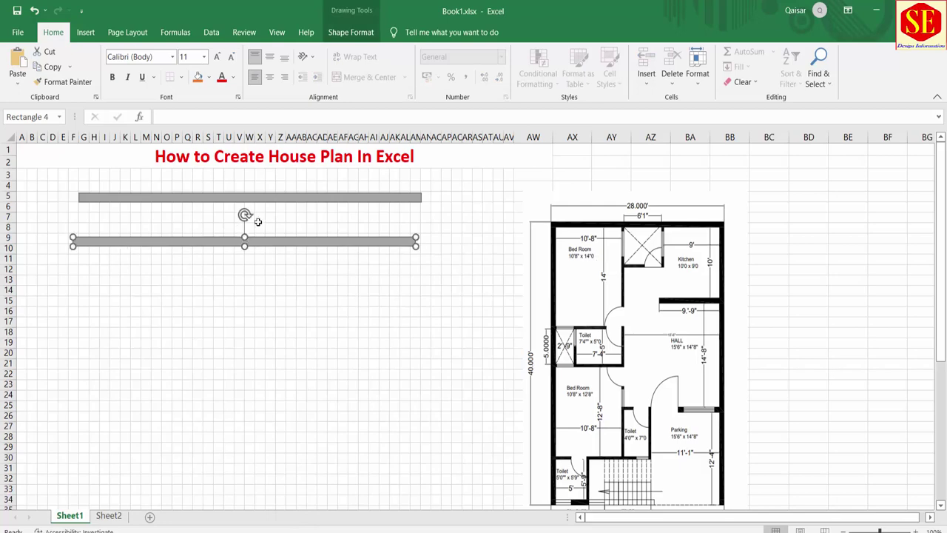
pyautogui.moveTo(245, 214)
pyautogui.mouseDown()
pyautogui.moveTo(283, 243)
pyautogui.moveTo(86, 300)
pyautogui.mouseUp()
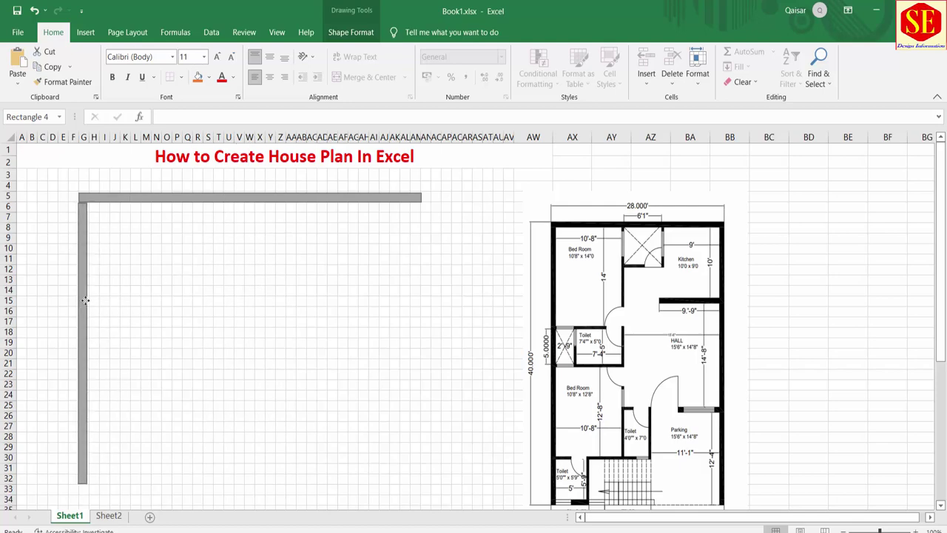
pyautogui.moveTo(85, 300); pyautogui.dragTo(83, 297)
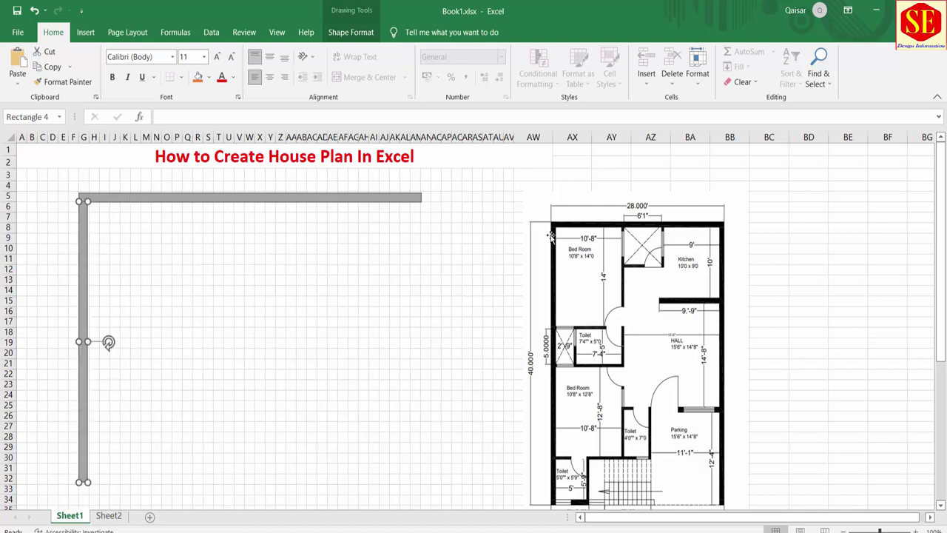
# Step: Stretch the vertical wall down to row 41 and shorten the top wall from its right end
pyautogui.scroll(-1, 148, 433)
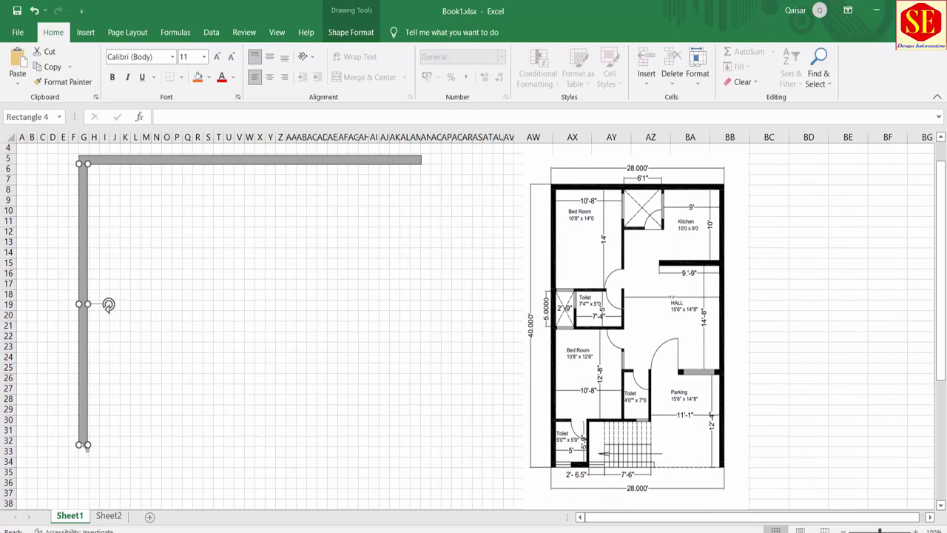
pyautogui.moveTo(87, 445); pyautogui.dragTo(86, 488)
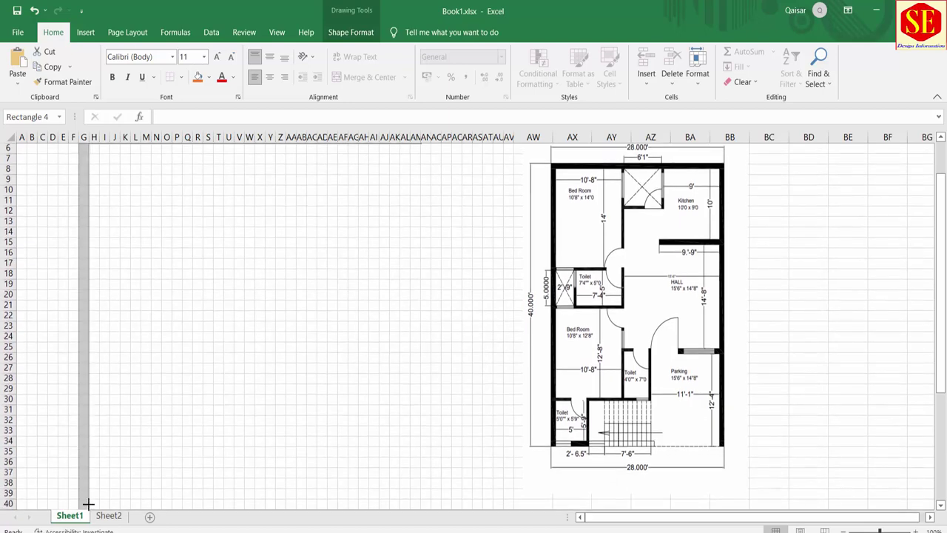
pyautogui.moveTo(87, 486); pyautogui.dragTo(85, 479)
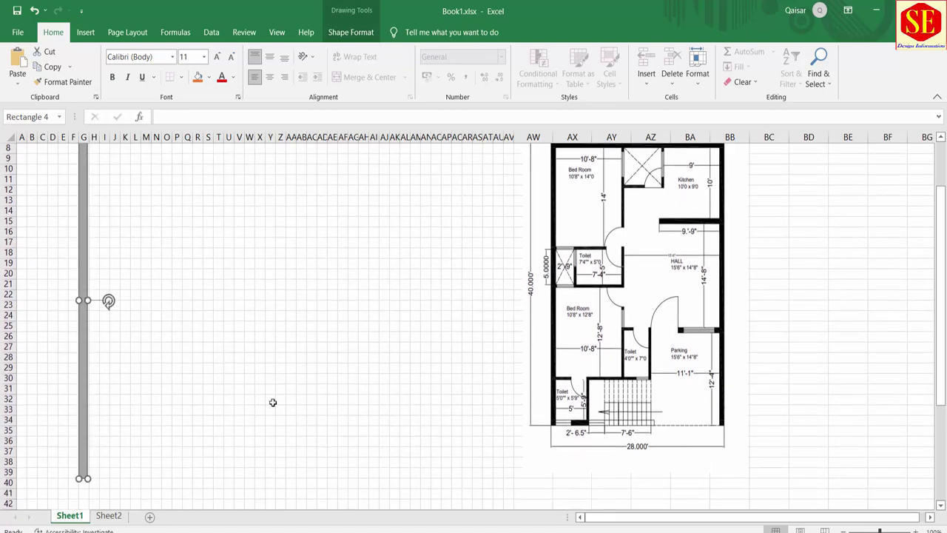
pyautogui.scroll(2, 306, 361)
pyautogui.click(340, 186)
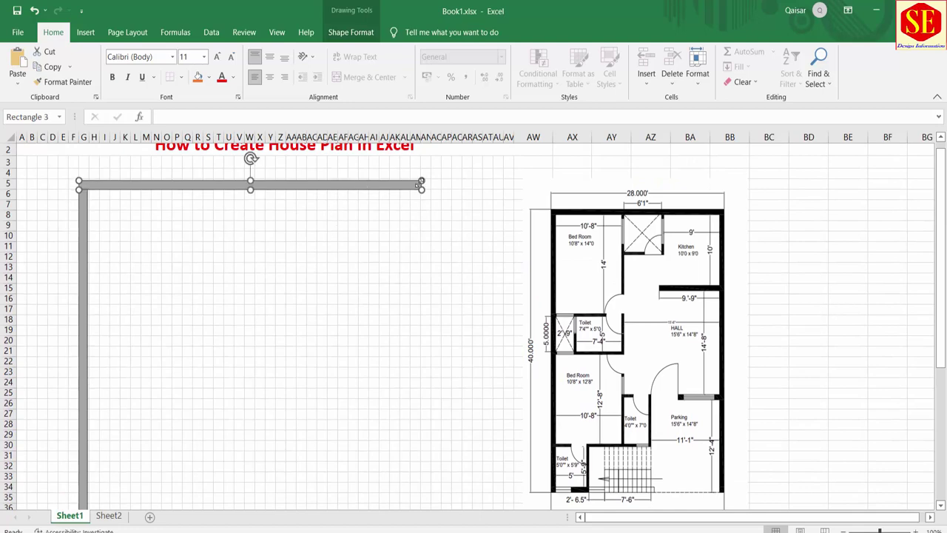
pyautogui.moveTo(422, 185); pyautogui.dragTo(408, 181)
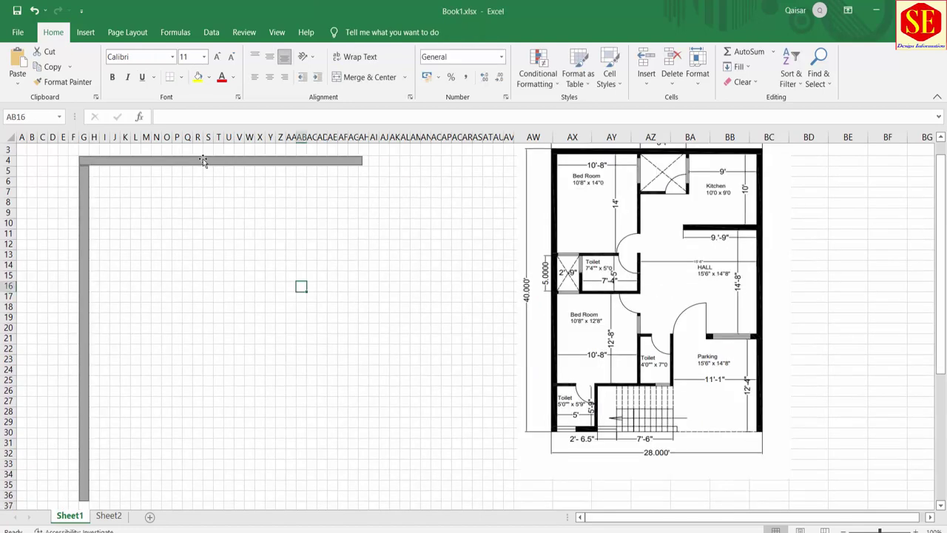
# Step: Copy the top wall and place the copy at row 36 as the bottom wall
pyautogui.click(202, 158)
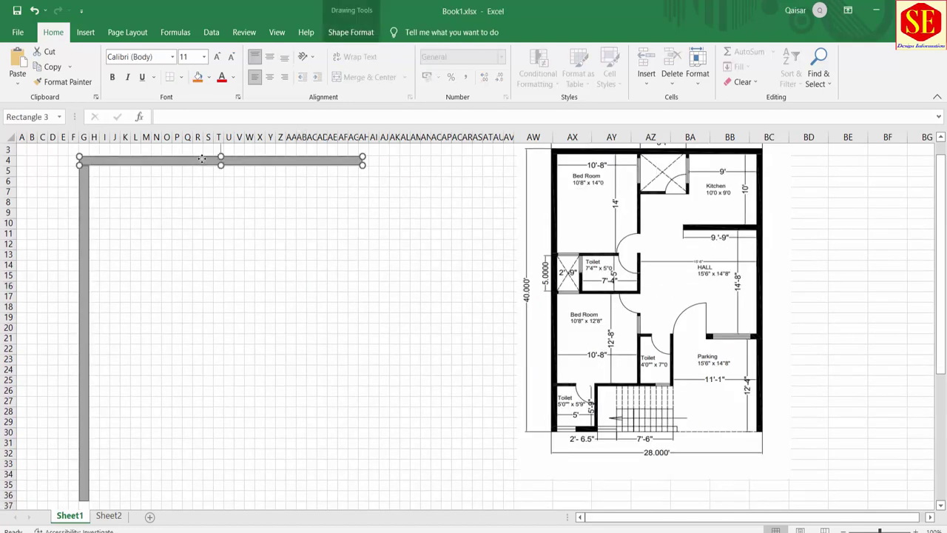
pyautogui.rightClick(202, 158)
pyautogui.click(230, 210)
pyautogui.hotkey('ctrl', 'v')
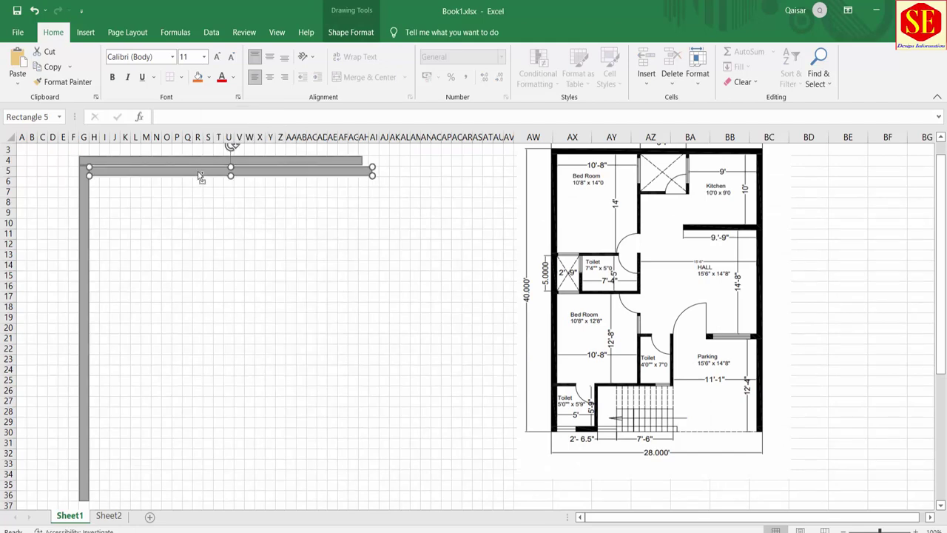
pyautogui.press('Delete')
pyautogui.click(196, 205)
pyautogui.rightClick(197, 202)
pyautogui.click(222, 287)
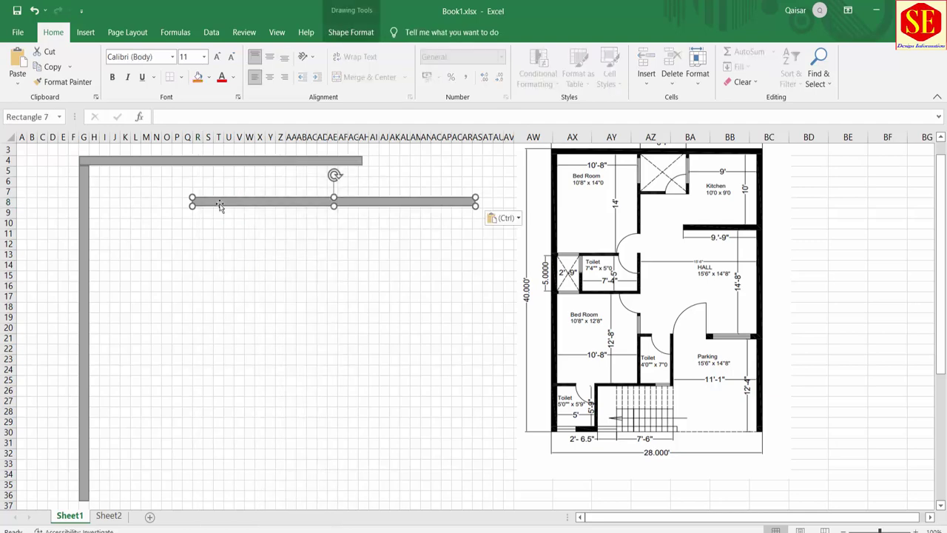
pyautogui.moveTo(220, 204); pyautogui.dragTo(118, 496)
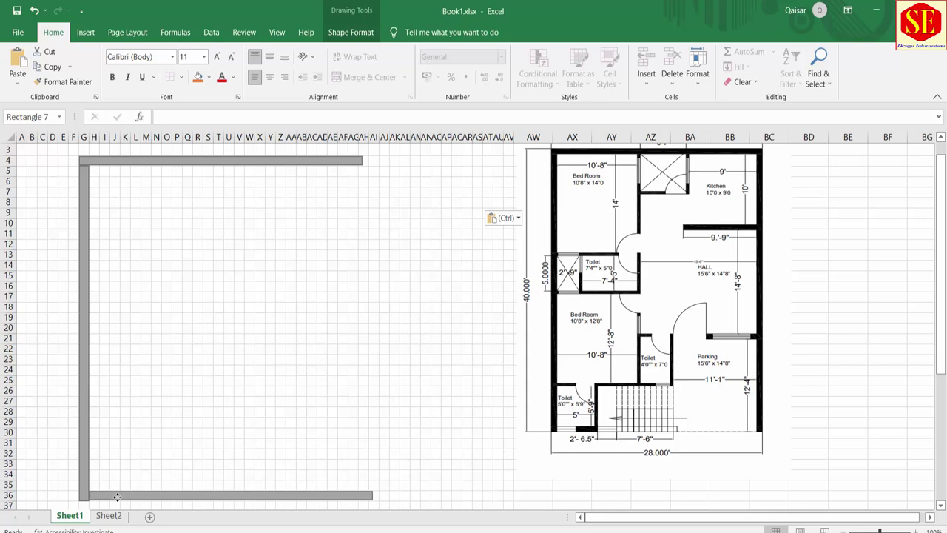
pyautogui.click(136, 360)
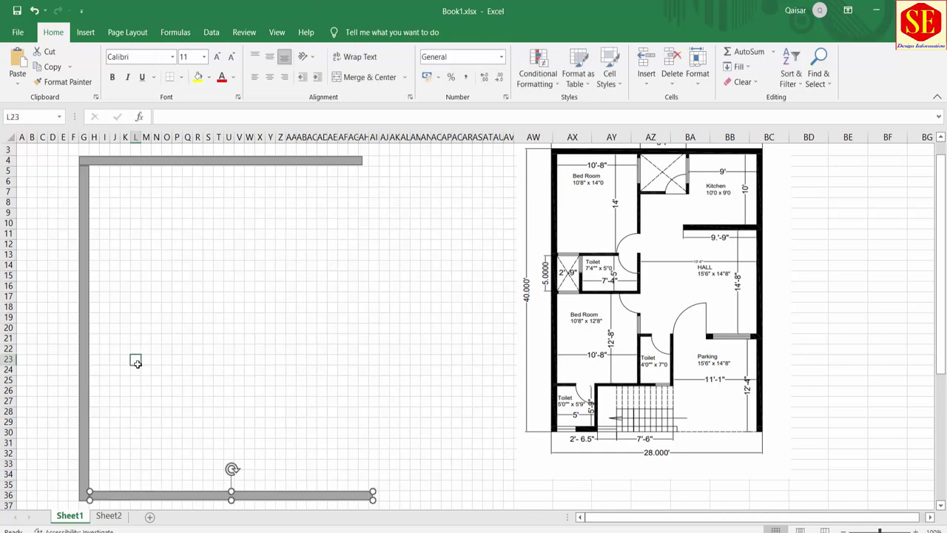
# Step: Copy the left wall and position the copy as the right wall meeting the top bar
pyautogui.click(83, 293)
pyautogui.rightClick(82, 292)
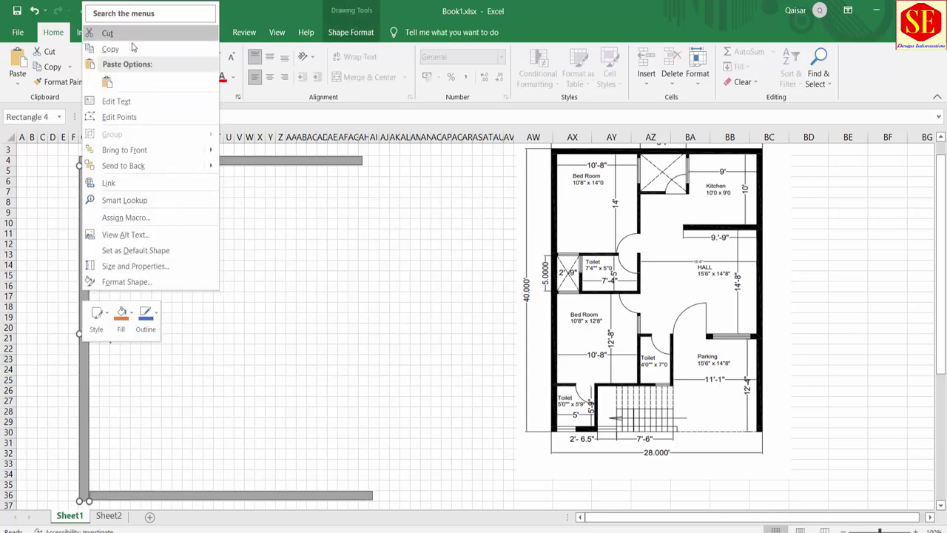
pyautogui.click(205, 251)
pyautogui.rightClick(214, 265)
pyautogui.click(236, 296)
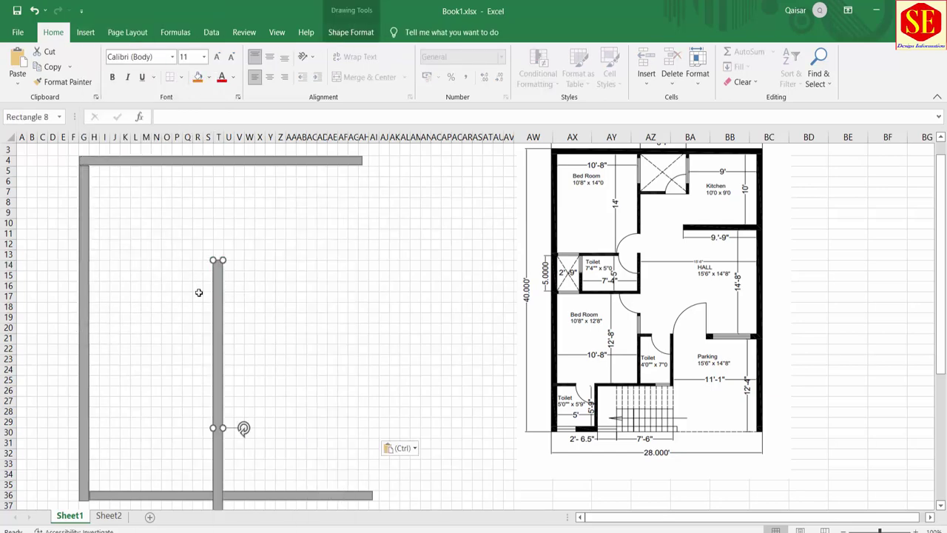
pyautogui.moveTo(219, 299); pyautogui.dragTo(363, 196)
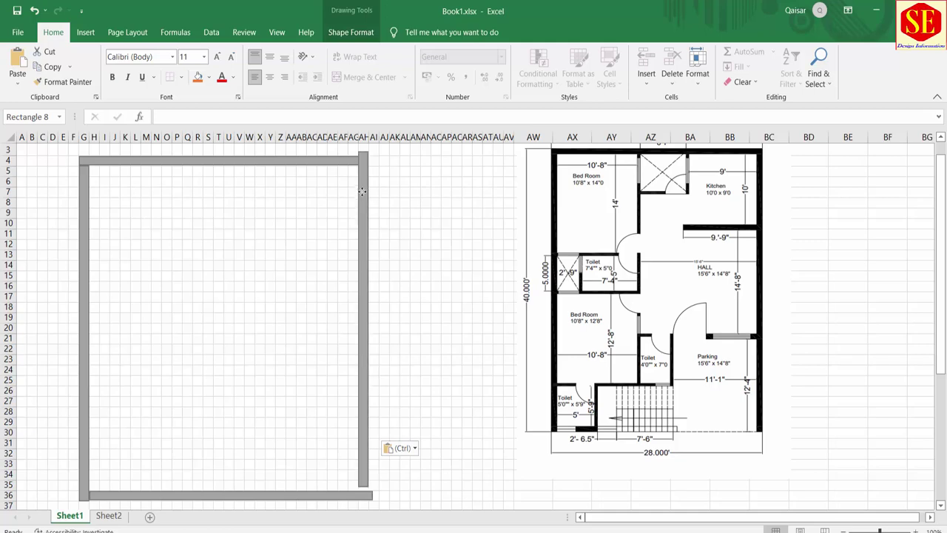
pyautogui.moveTo(363, 196); pyautogui.dragTo(362, 194)
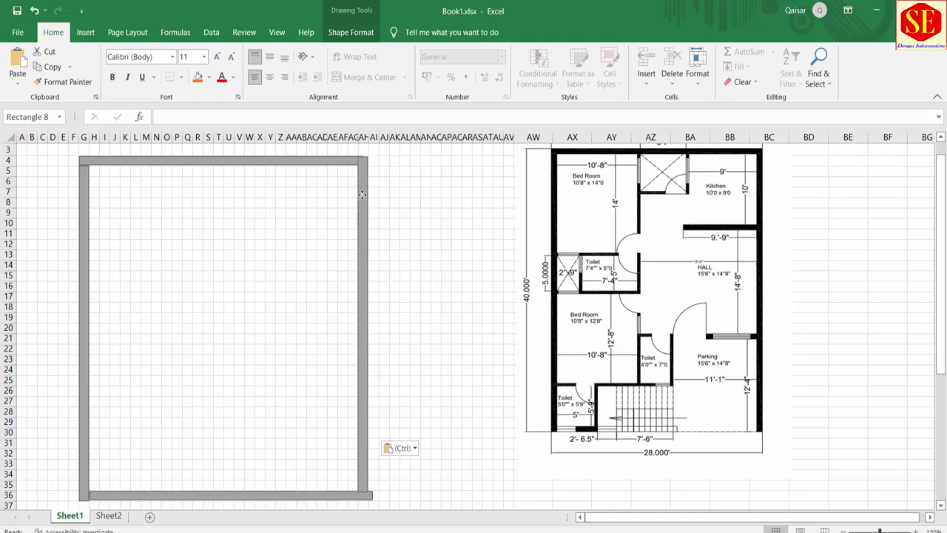
pyautogui.click(422, 466)
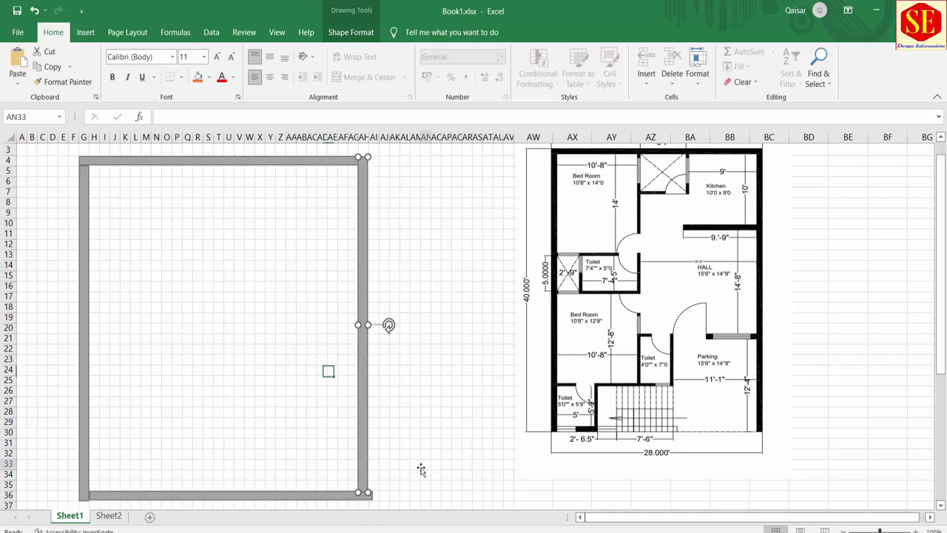
# Step: Adjust the bottom and right walls so they meet and close the outline
pyautogui.click(281, 495)
pyautogui.moveTo(281, 495); pyautogui.dragTo(276, 461)
pyautogui.scroll(1, 392, 267)
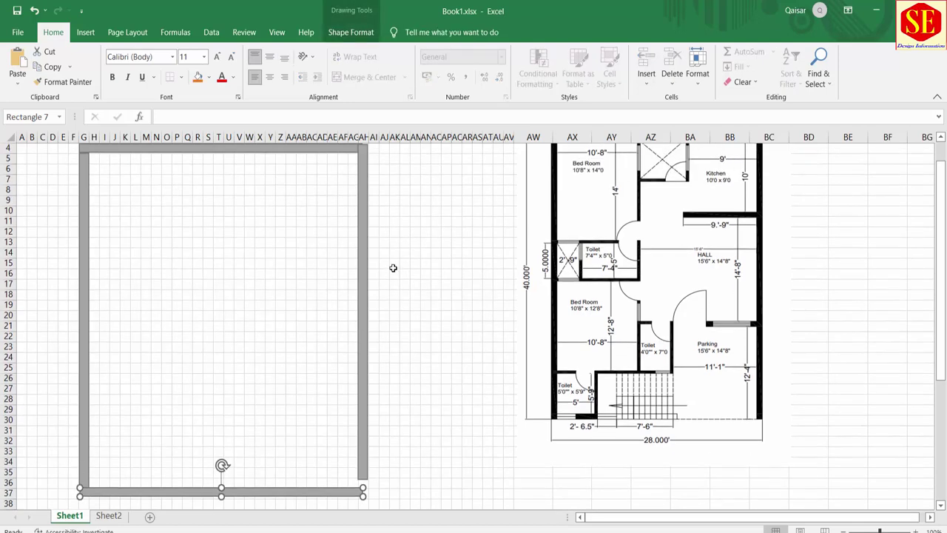
pyautogui.moveTo(361, 255); pyautogui.dragTo(357, 259)
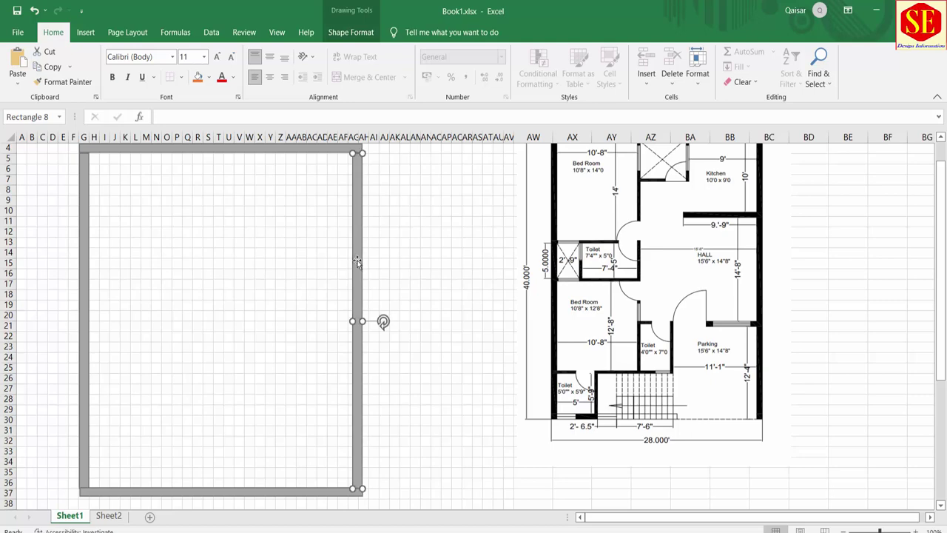
pyautogui.click(414, 398)
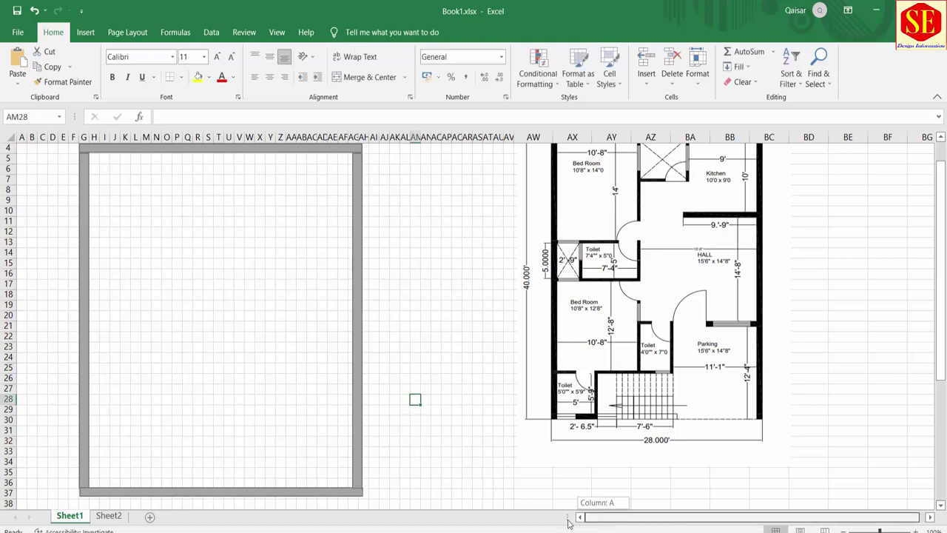
pyautogui.scroll(1, 286, 392)
pyautogui.click(230, 248)
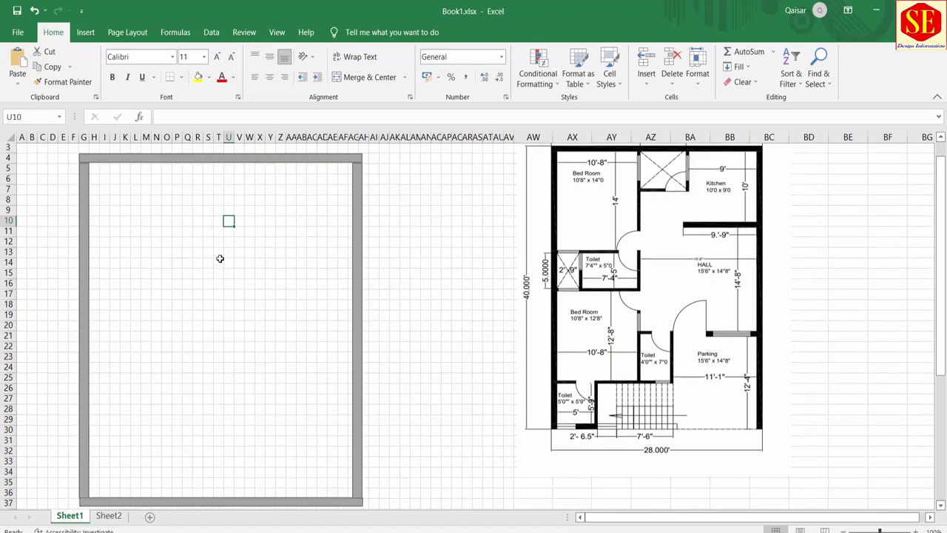
pyautogui.click(333, 196)
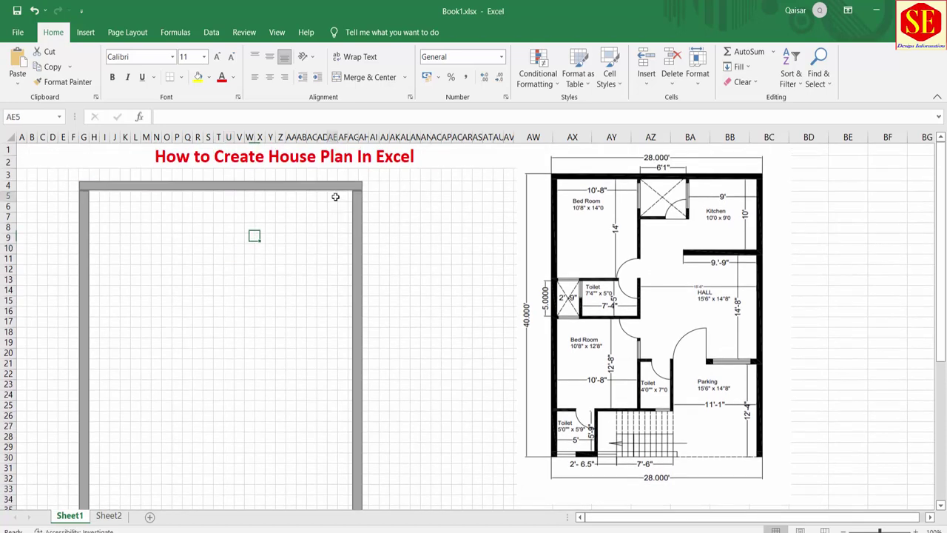
pyautogui.click(335, 283)
pyautogui.click(342, 320)
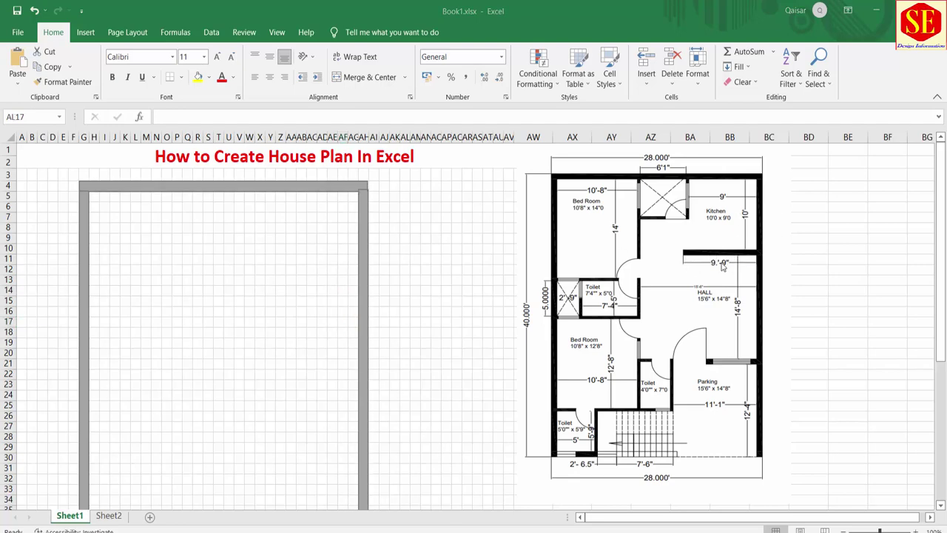
# Step: Copy the top wall bar, move the copy down to row 13 and shorten it from the left
pyautogui.click(231, 185)
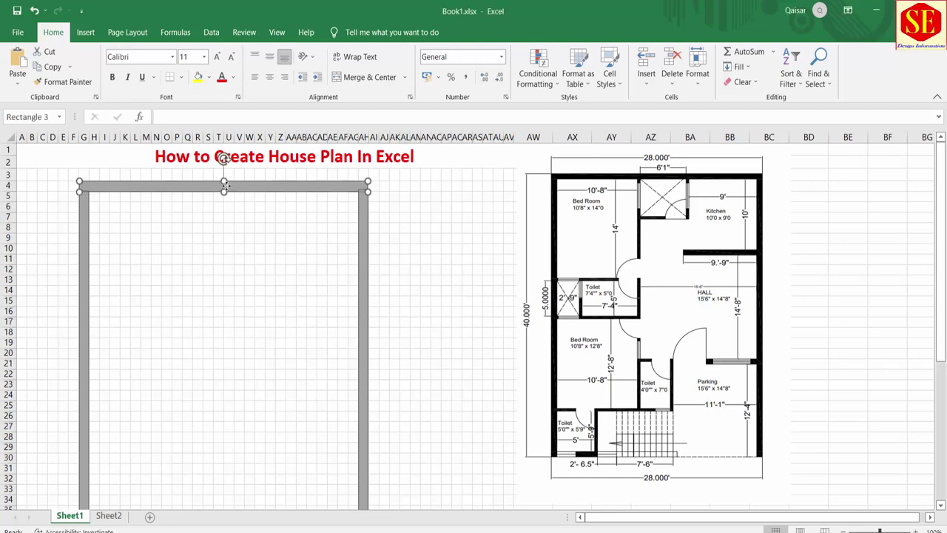
pyautogui.rightClick(226, 186)
pyautogui.click(250, 235)
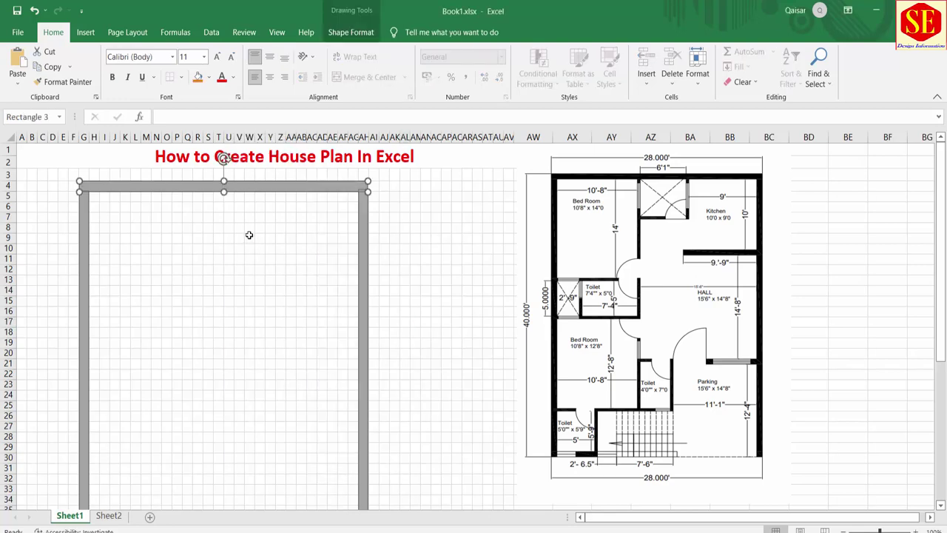
pyautogui.hotkey('ctrl', 'v')
pyautogui.moveTo(219, 198); pyautogui.dragTo(202, 279)
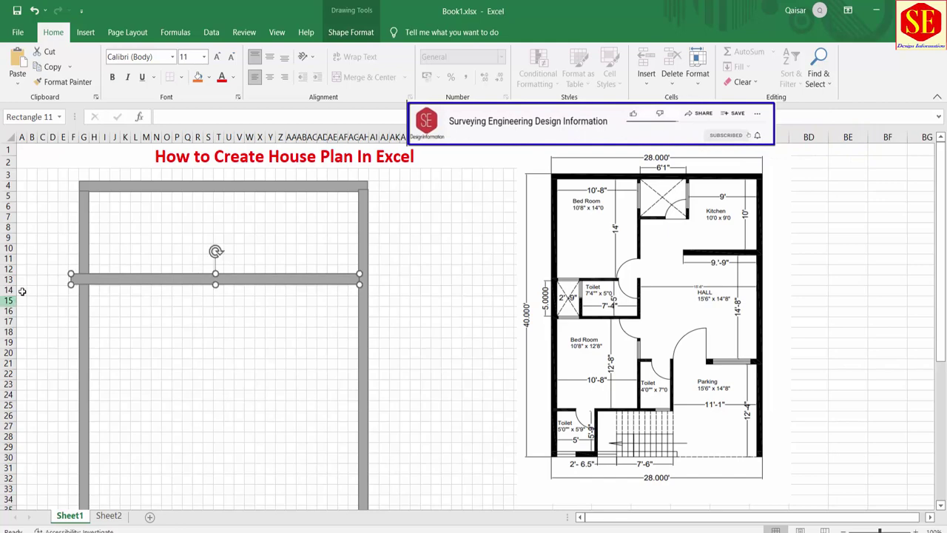
pyautogui.moveTo(70, 275); pyautogui.dragTo(255, 274)
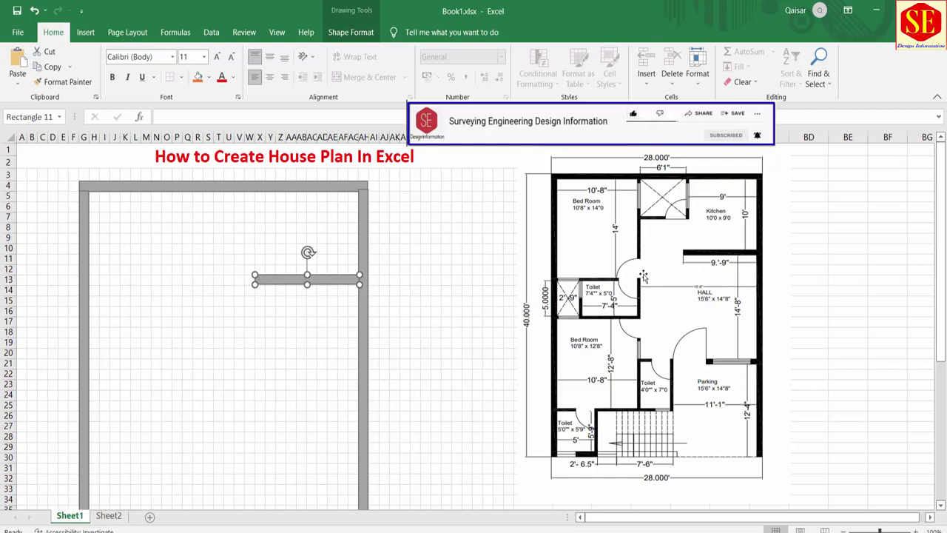
pyautogui.click(446, 301)
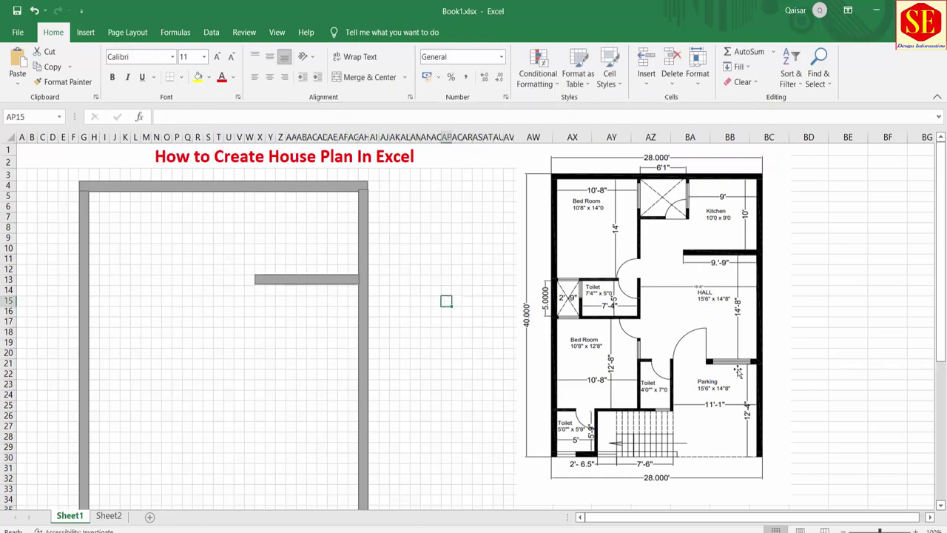
# Step: Paste another copy of the interior wall and place it at row 26
pyautogui.rightClick(311, 280)
pyautogui.press('Escape')
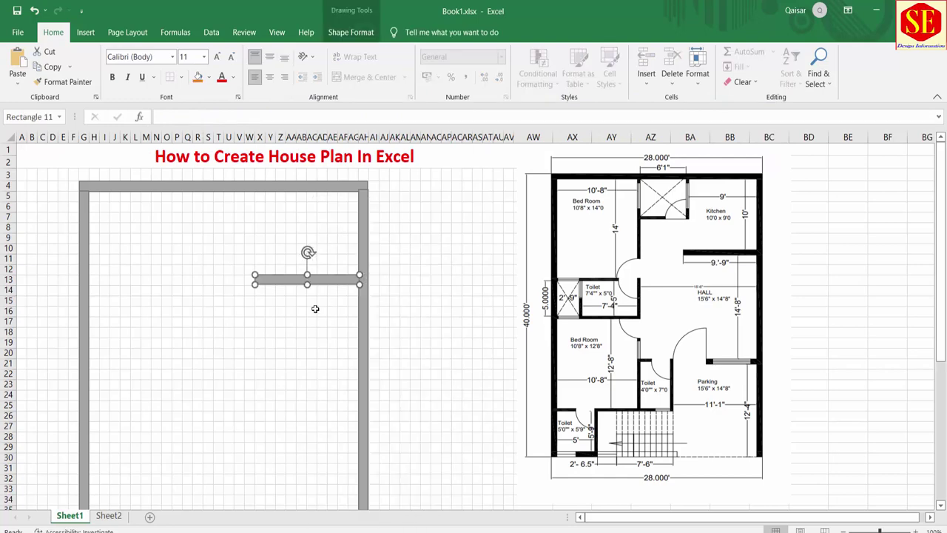
pyautogui.rightClick(254, 343)
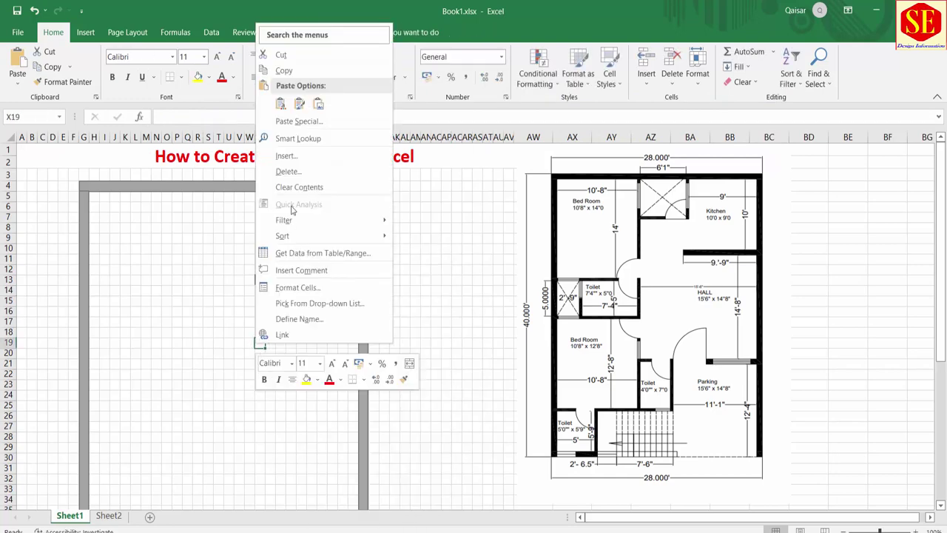
pyautogui.click(280, 104)
pyautogui.moveTo(272, 350); pyautogui.dragTo(275, 427)
pyautogui.scroll(-1, 423, 305)
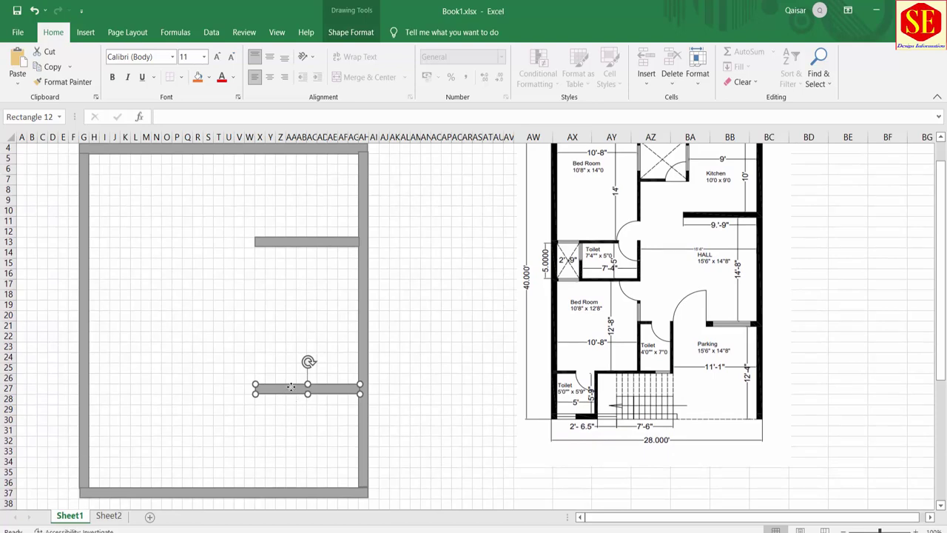
pyautogui.moveTo(293, 387); pyautogui.dragTo(289, 377)
pyautogui.click(415, 294)
pyautogui.scroll(1, 298, 296)
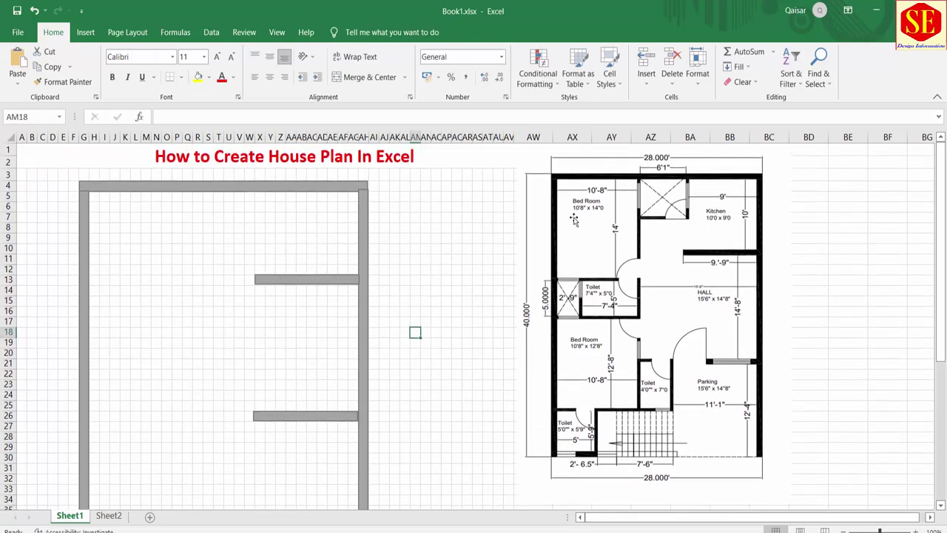
# Step: Paste a copy of the right outer wall at column Y and shorten it to end near row 10
pyautogui.click(213, 208)
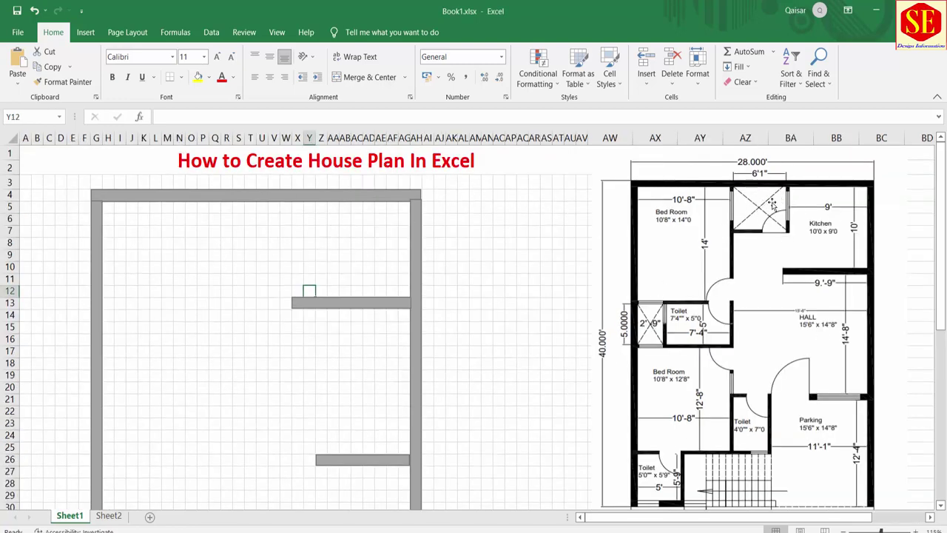
pyautogui.click(308, 196)
pyautogui.rightClick(415, 222)
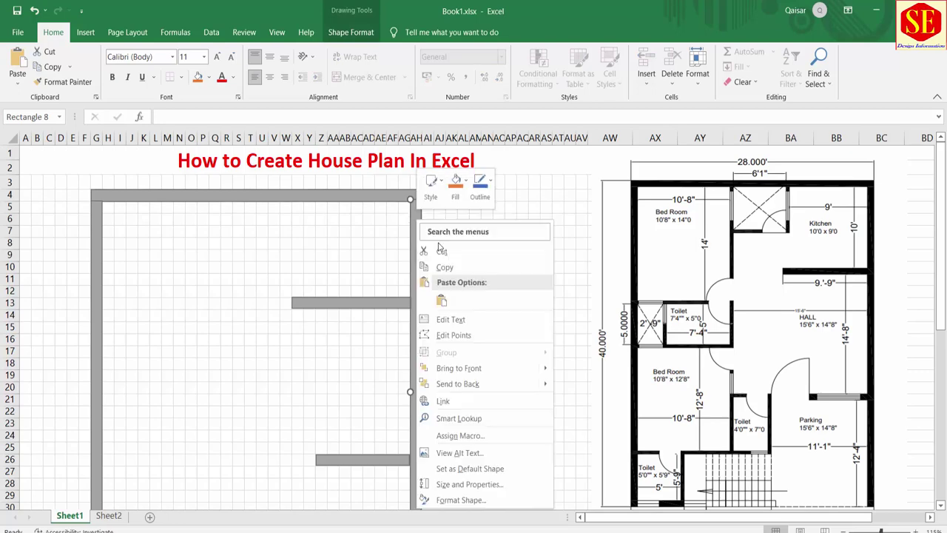
pyautogui.click(444, 267)
pyautogui.rightClick(311, 206)
pyautogui.click(332, 289)
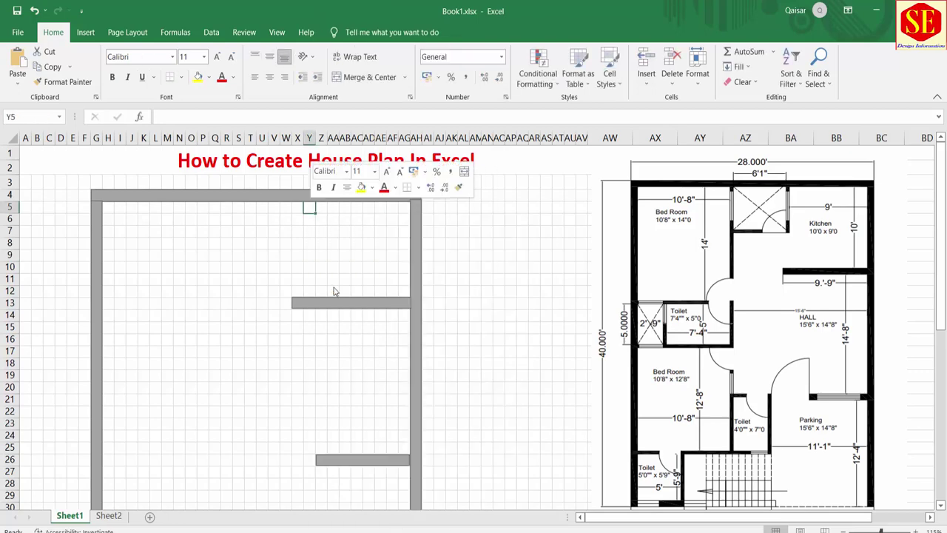
pyautogui.scroll(-3, 355, 408)
pyautogui.moveTo(315, 469); pyautogui.dragTo(309, 222)
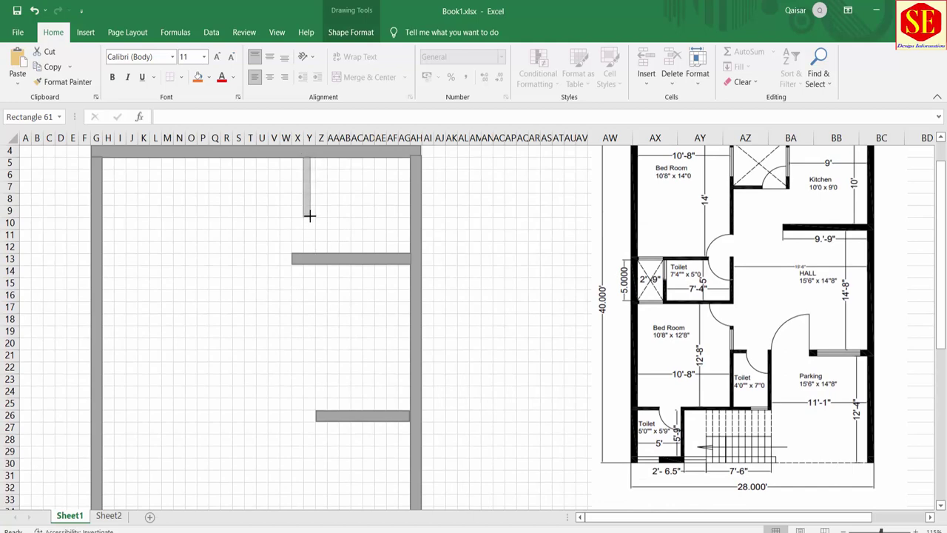
pyautogui.click(309, 222)
pyautogui.click(309, 216)
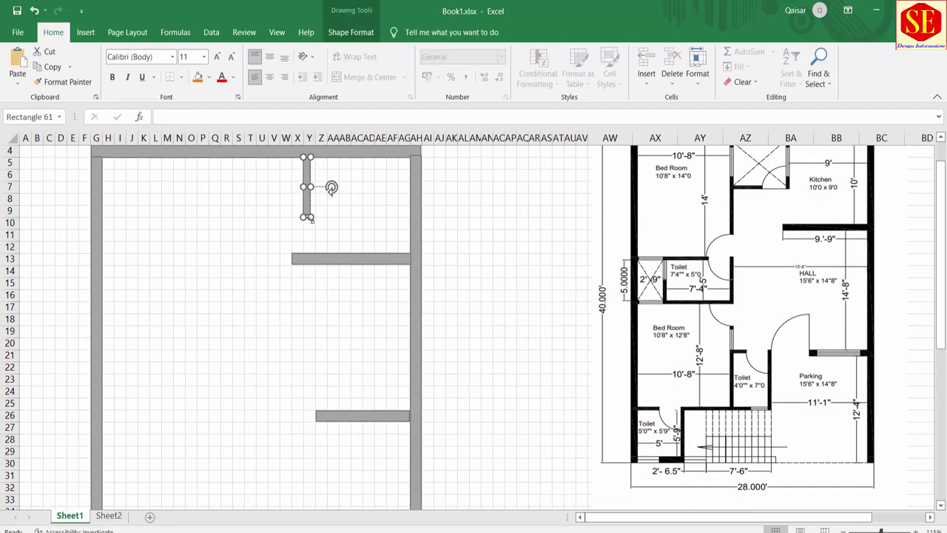
pyautogui.click(351, 226)
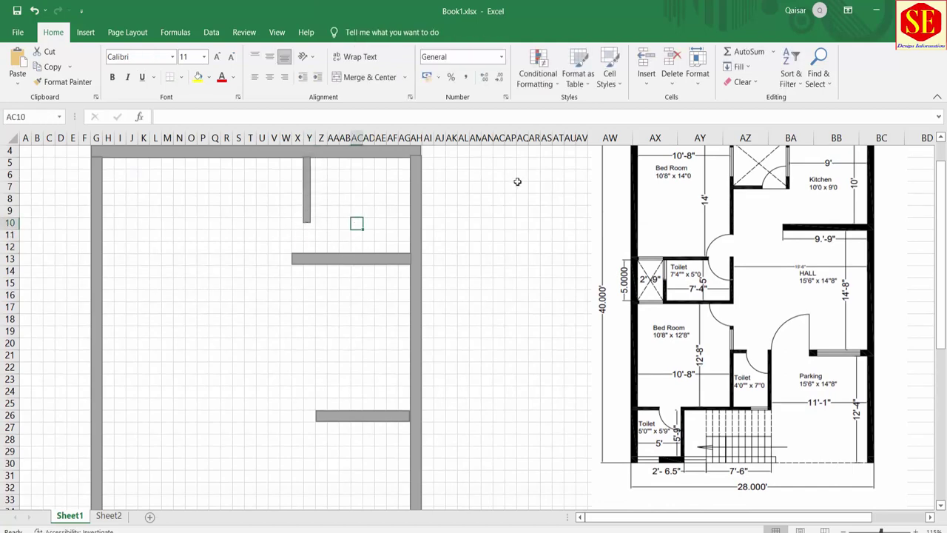
# Step: Paste a second short vertical wall hanging from the top wall near column S
pyautogui.scroll(2, 766, 176)
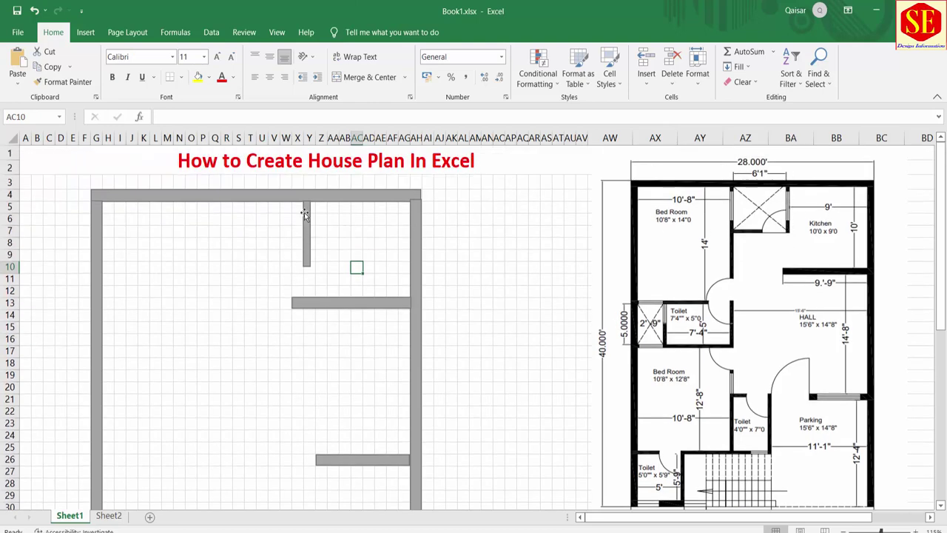
pyautogui.rightClick(307, 222)
pyautogui.click(335, 264)
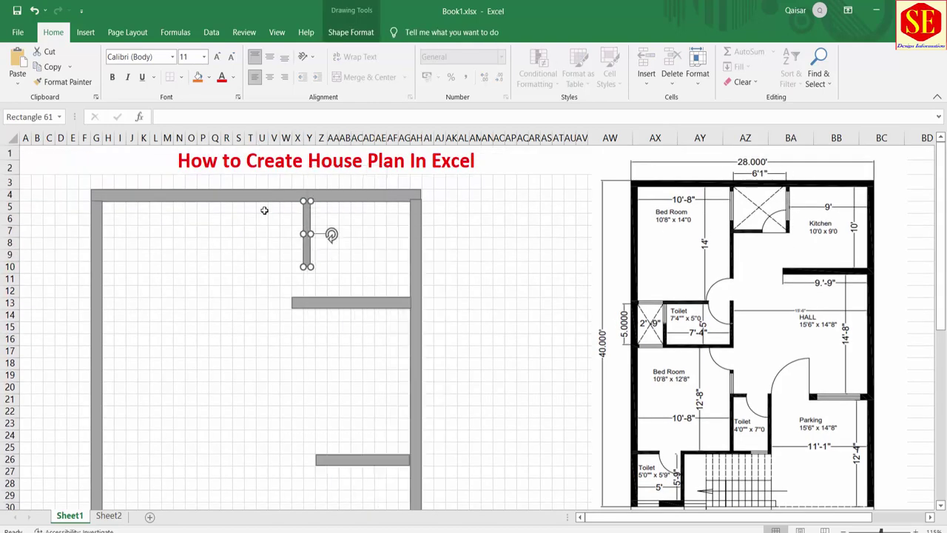
pyautogui.click(247, 208)
pyautogui.rightClick(245, 210)
pyautogui.click(260, 286)
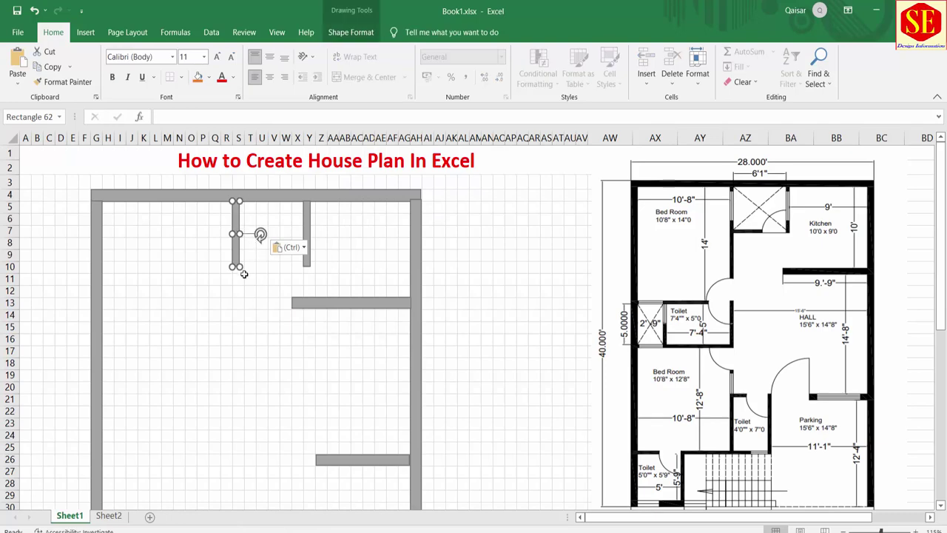
pyautogui.click(250, 291)
# Step: Paste a third wall piece, rotate it horizontal and shorten it into a stub at row 10
pyautogui.rightClick(306, 226)
pyautogui.click(328, 270)
pyautogui.click(275, 264)
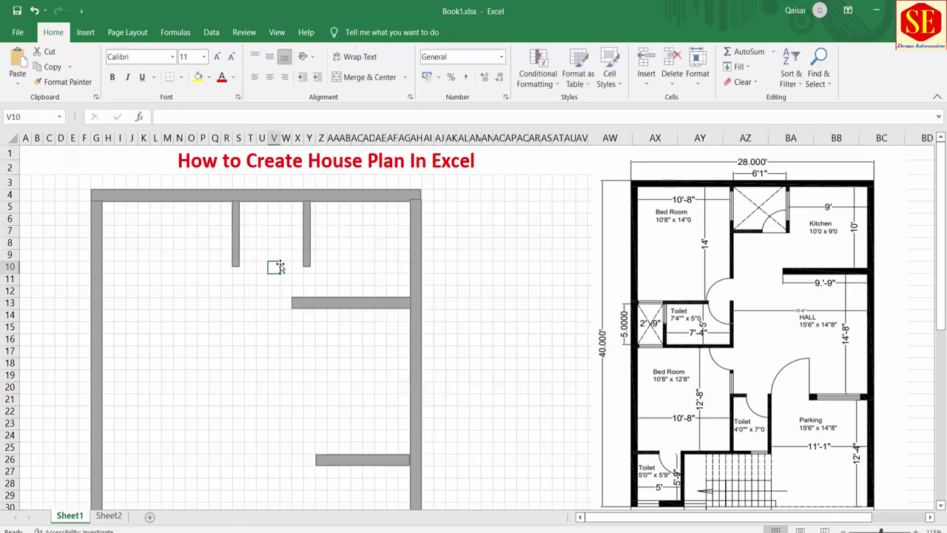
pyautogui.rightClick(277, 263)
pyautogui.click(295, 296)
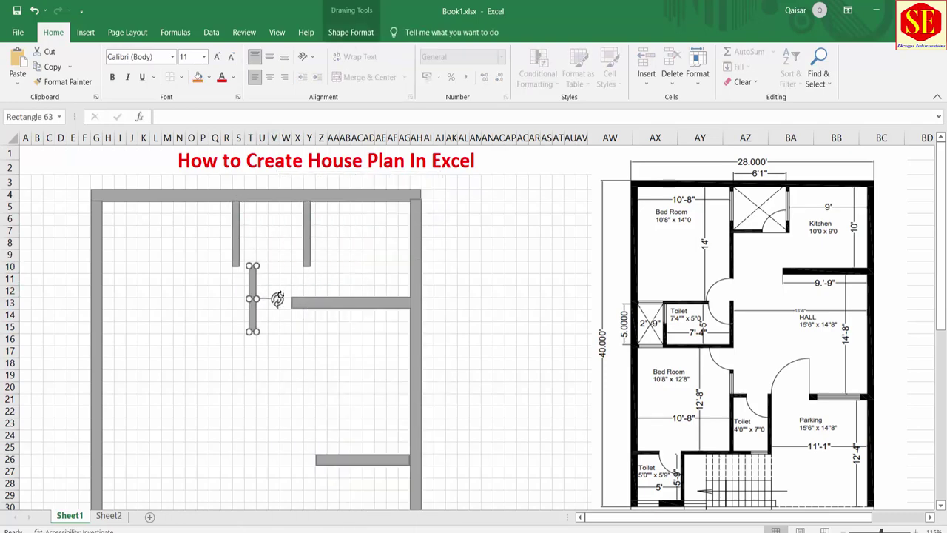
pyautogui.moveTo(295, 294); pyautogui.dragTo(268, 201)
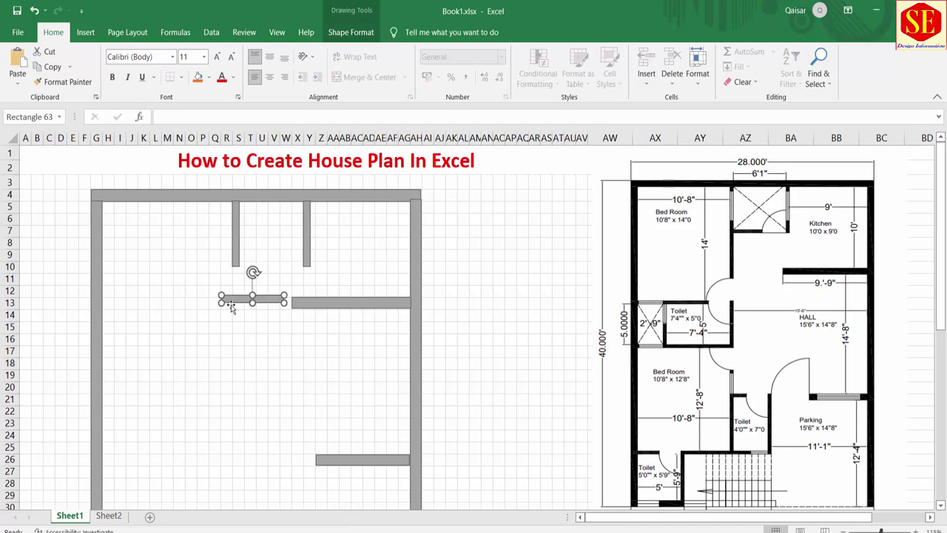
pyautogui.moveTo(251, 299)
pyautogui.mouseDown()
pyautogui.moveTo(245, 263)
pyautogui.moveTo(276, 263)
pyautogui.mouseUp()
pyautogui.click(341, 275)
pyautogui.click(289, 264)
pyautogui.click(358, 279)
# Step: Nudge the horizontal stub into line with the column S wall, then bring up the Insert tab
pyautogui.click(259, 264)
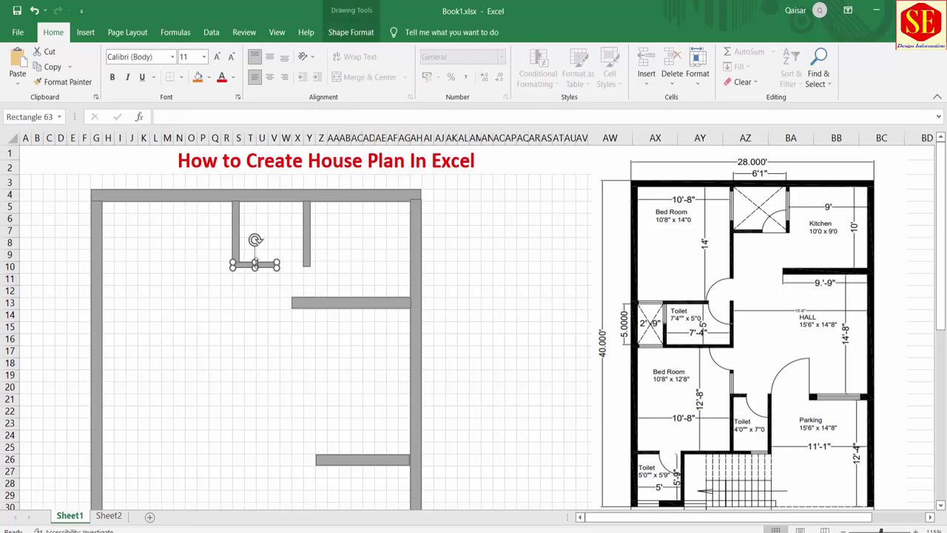
pyautogui.hotkey('shift', 'Tab')
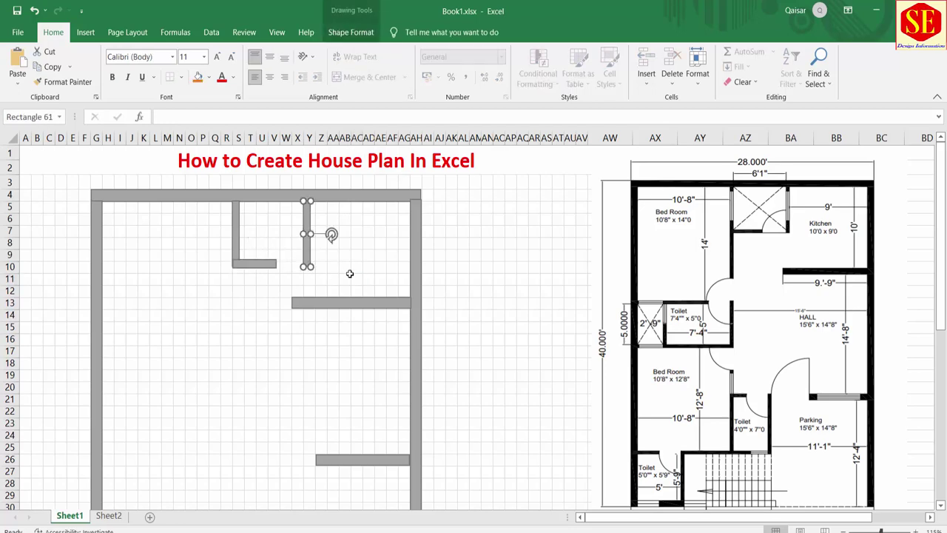
pyautogui.click(349, 273)
pyautogui.click(255, 263)
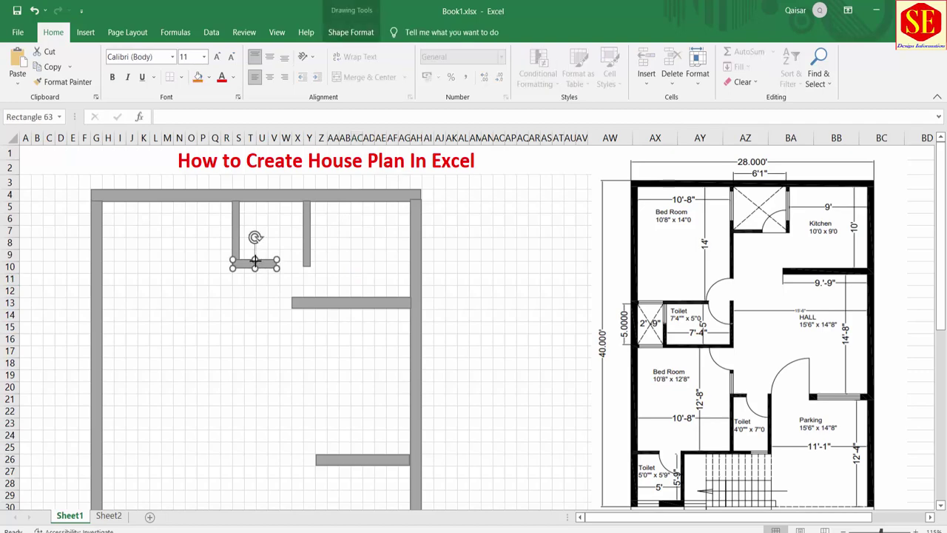
pyautogui.moveTo(253, 261); pyautogui.dragTo(253, 262)
pyautogui.click(290, 247)
pyautogui.click(368, 267)
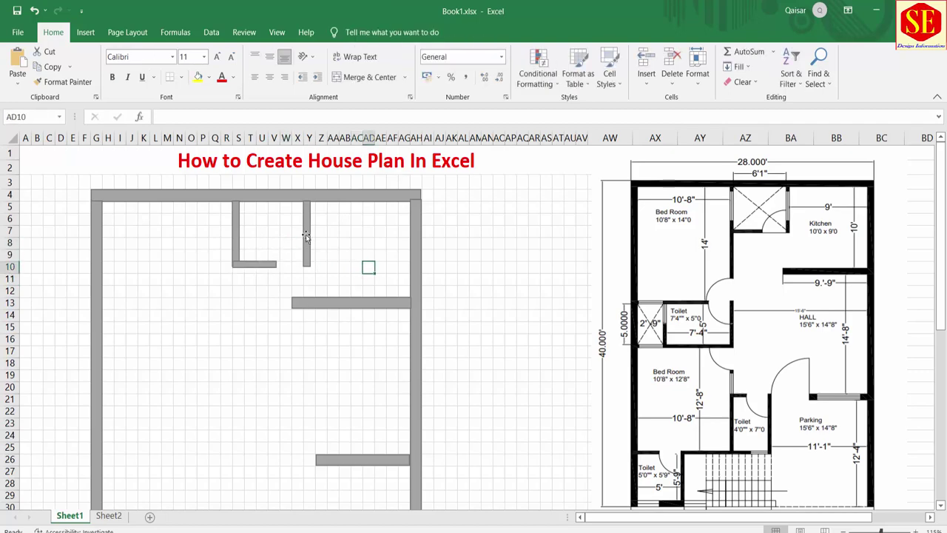
pyautogui.click(306, 236)
pyautogui.click(235, 236)
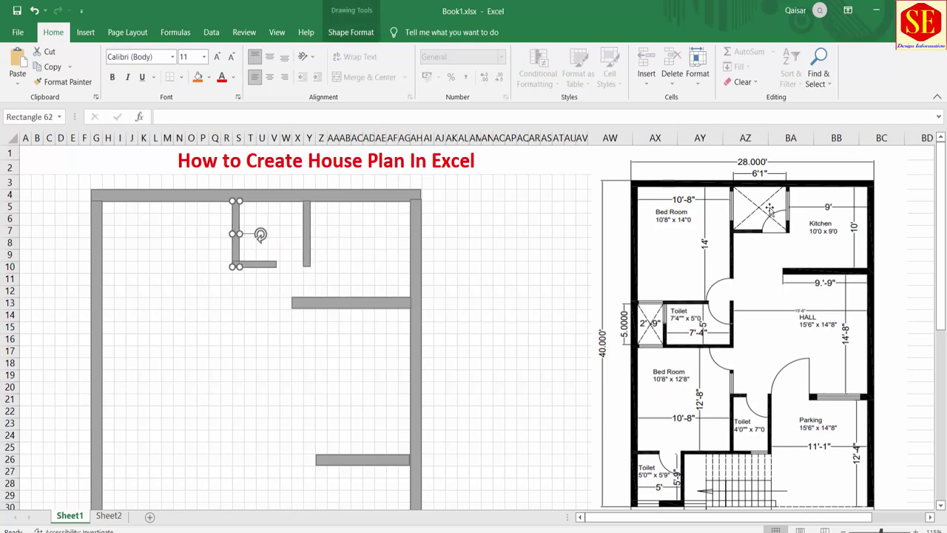
pyautogui.click(367, 230)
pyautogui.click(85, 32)
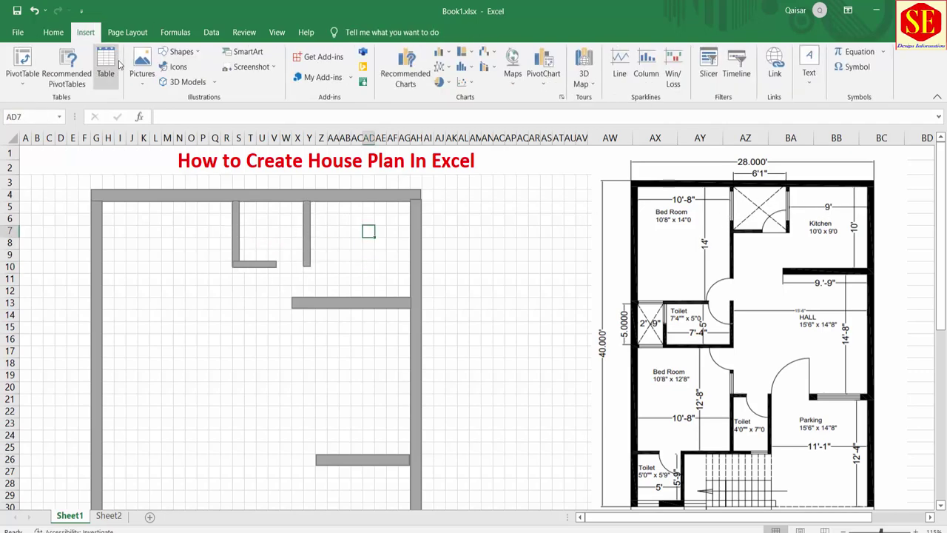
# Step: Draw a narrow white, dark-outlined rectangle door opening on the right partition wall
pyautogui.click(181, 52)
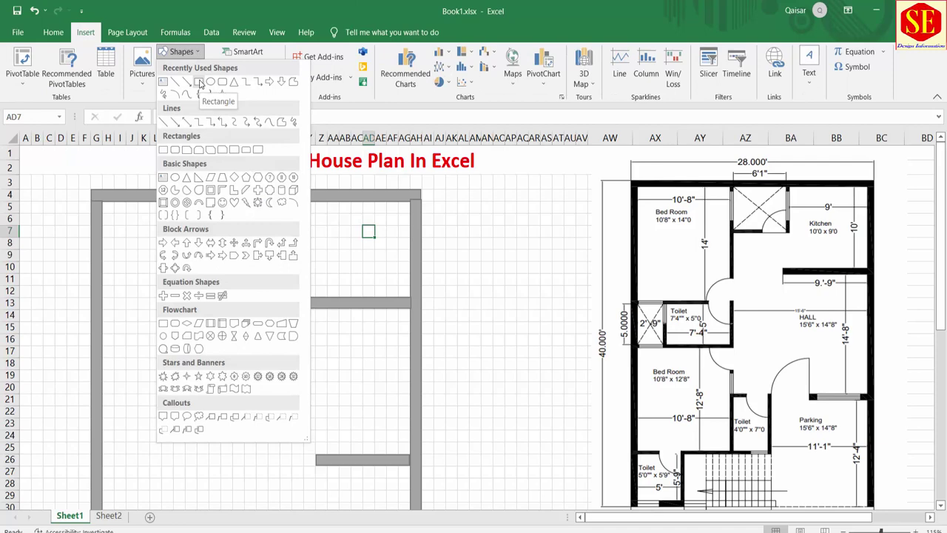
pyautogui.click(198, 81)
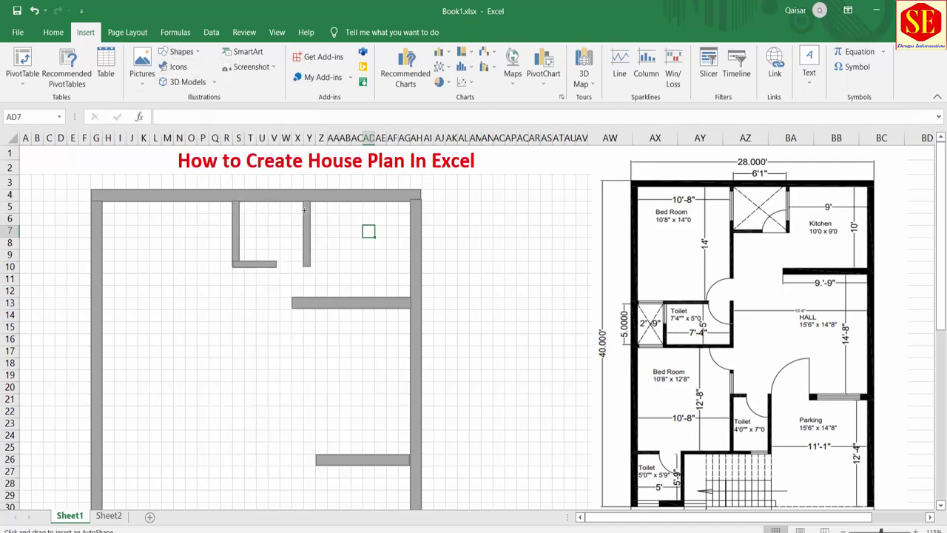
pyautogui.moveTo(309, 234); pyautogui.dragTo(311, 244)
pyautogui.moveTo(310, 250); pyautogui.dragTo(309, 250)
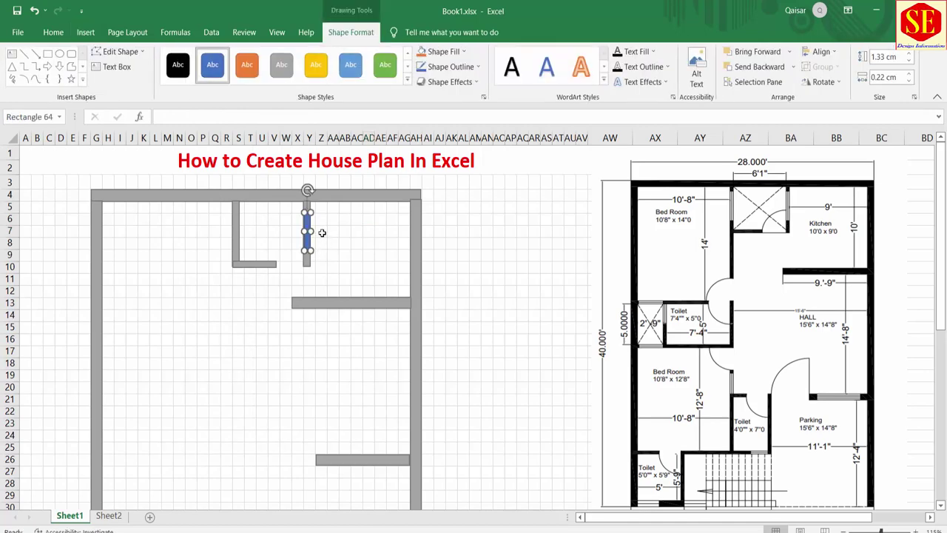
pyautogui.click(407, 87)
pyautogui.click(178, 95)
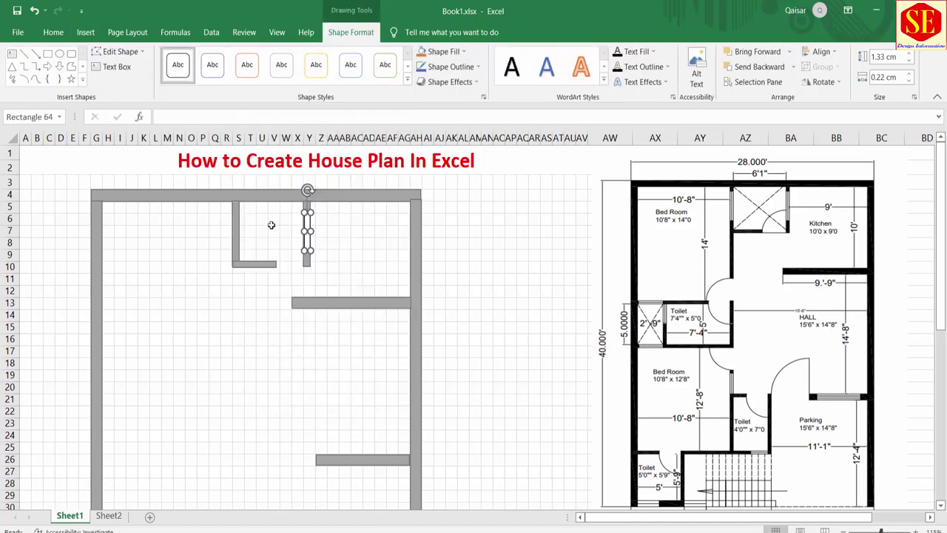
pyautogui.click(332, 244)
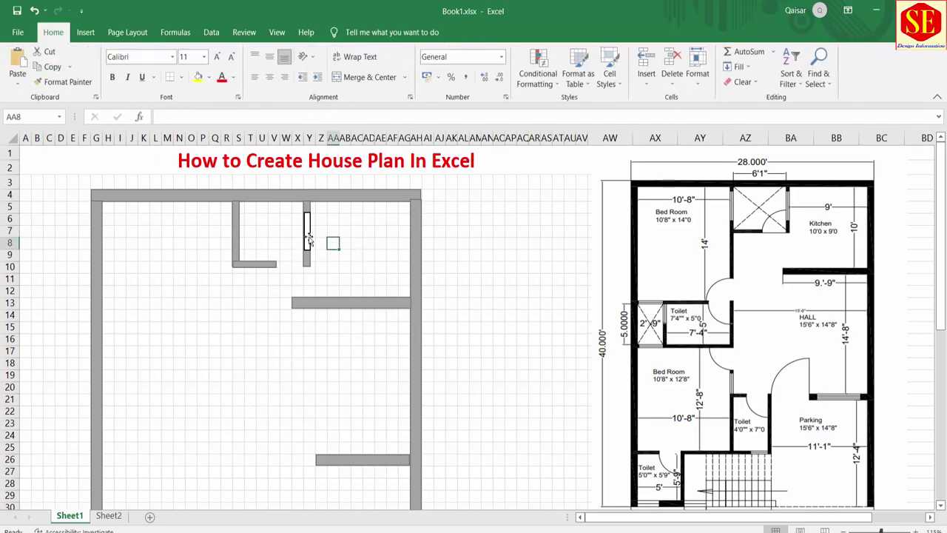
pyautogui.click(303, 231)
pyautogui.moveTo(301, 231); pyautogui.dragTo(306, 231)
pyautogui.click(357, 244)
# Step: Copy the door rectangle onto the left partition wall
pyautogui.rightClick(305, 241)
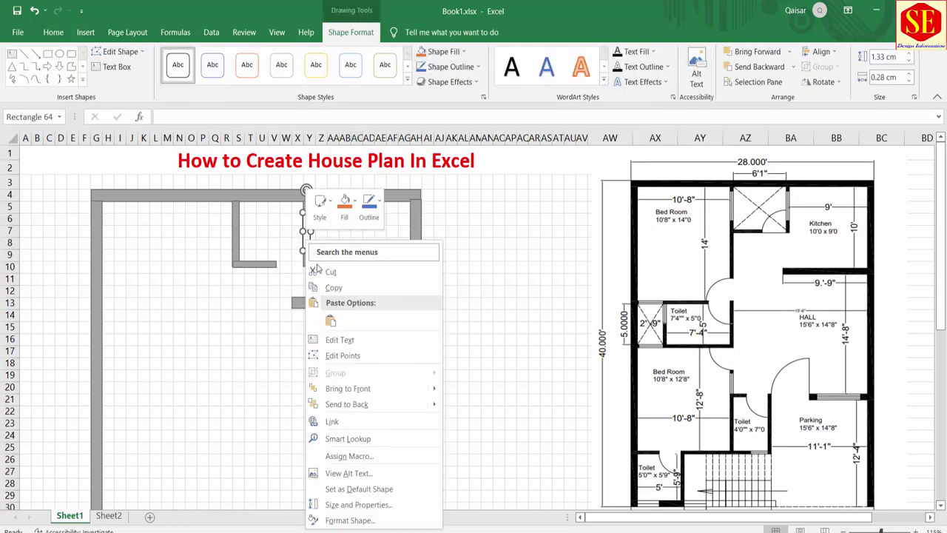
pyautogui.press('Escape')
pyautogui.rightClick(284, 225)
pyautogui.click(311, 296)
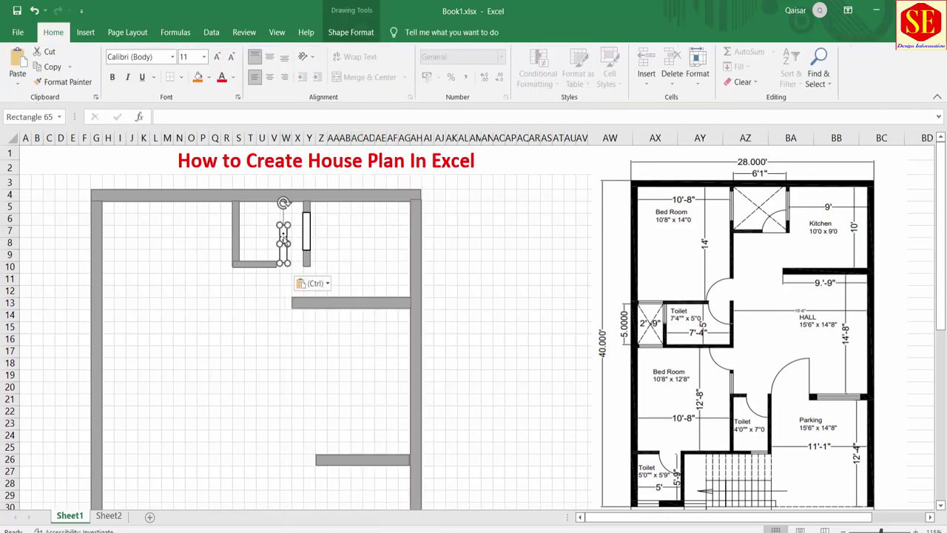
pyautogui.moveTo(282, 223); pyautogui.dragTo(236, 222)
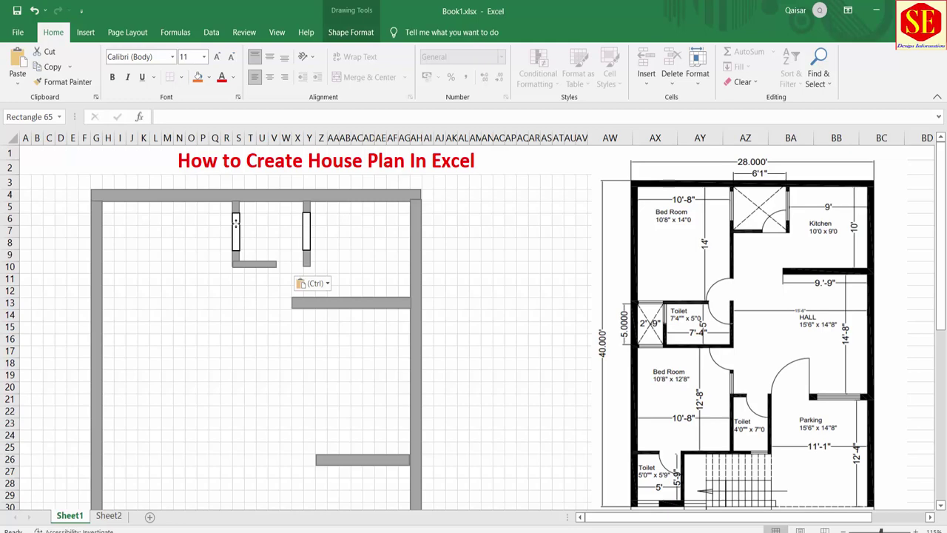
pyautogui.click(342, 240)
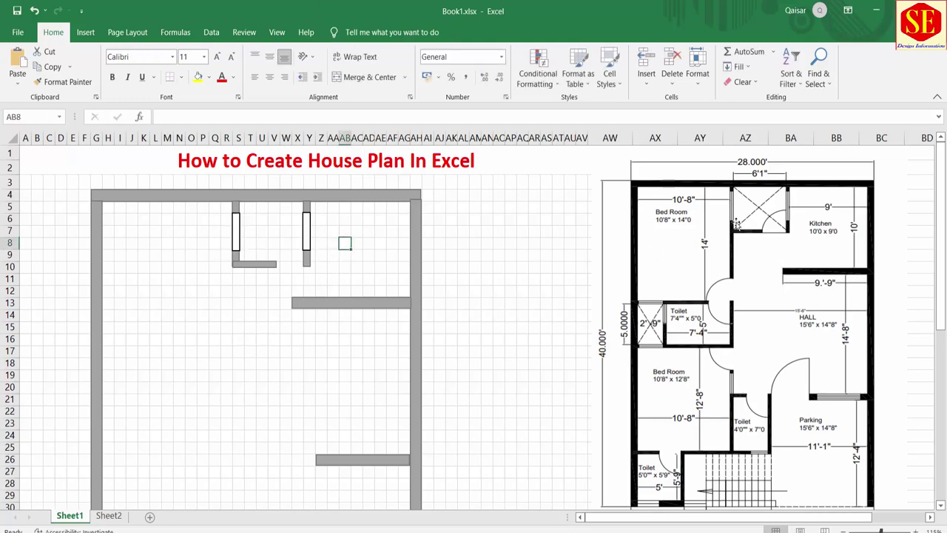
pyautogui.click(234, 259)
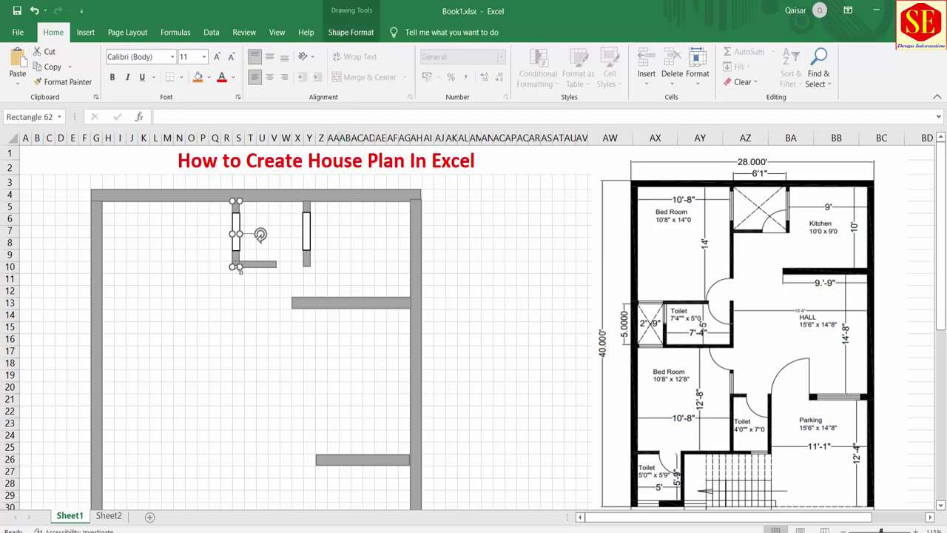
# Step: Stretch the left partition further down and paste another vertical wall piece below it at row 18
pyautogui.moveTo(237, 266); pyautogui.dragTo(238, 332)
pyautogui.click(286, 327)
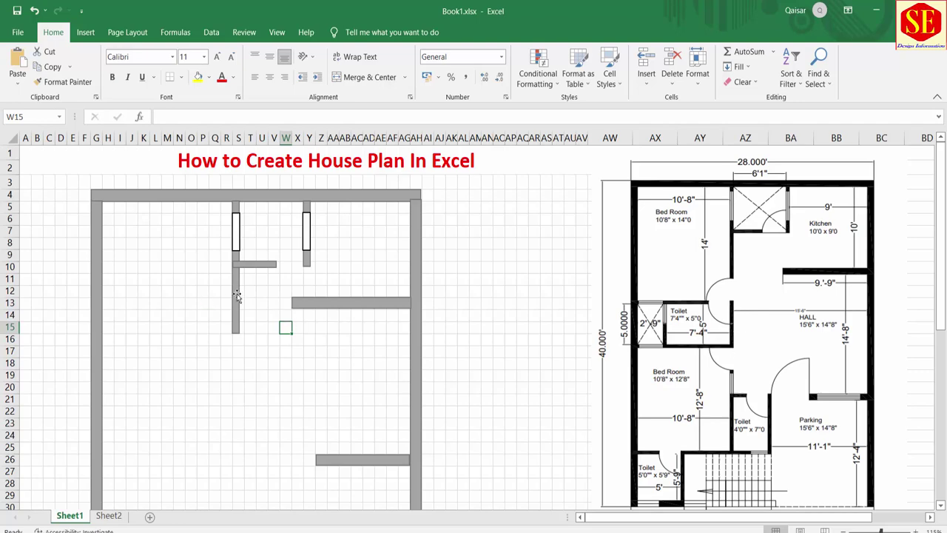
pyautogui.rightClick(307, 261)
pyautogui.press('Escape')
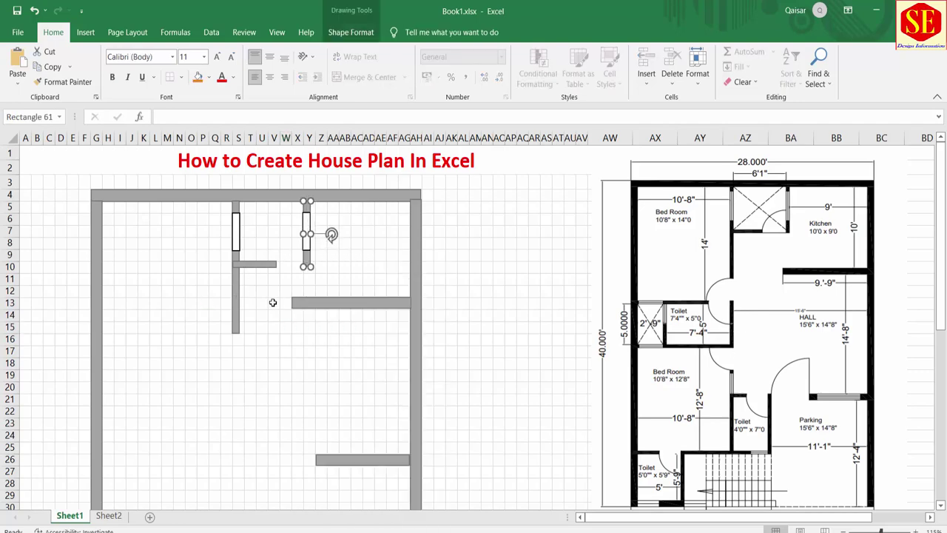
pyautogui.click(249, 302)
pyautogui.click(235, 344)
pyautogui.click(238, 362)
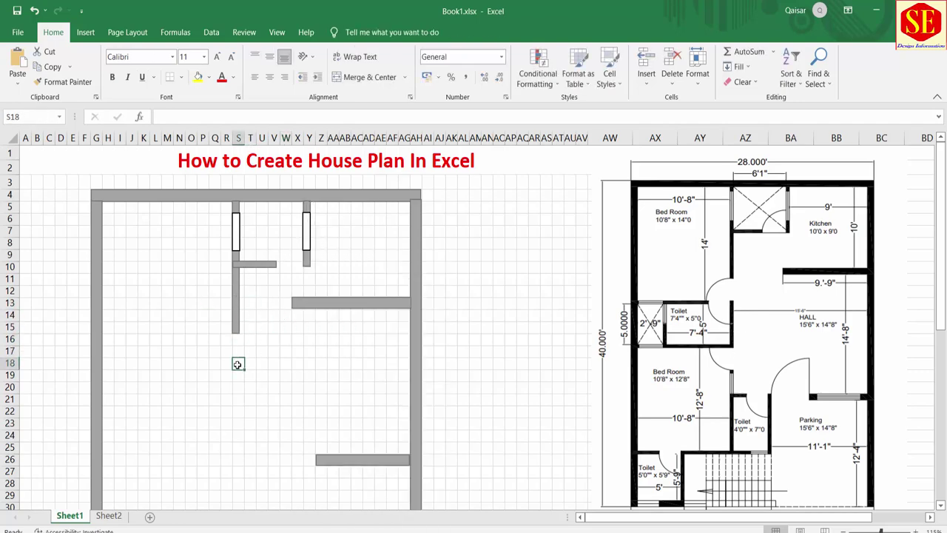
pyautogui.rightClick(238, 363)
pyautogui.click(252, 123)
pyautogui.moveTo(236, 377); pyautogui.dragTo(235, 378)
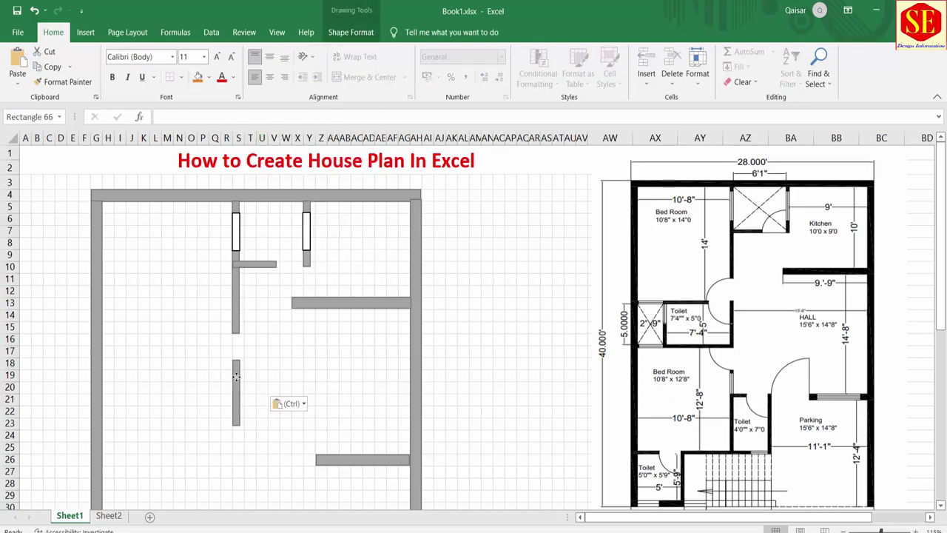
pyautogui.click(296, 363)
pyautogui.scroll(-1, 296, 361)
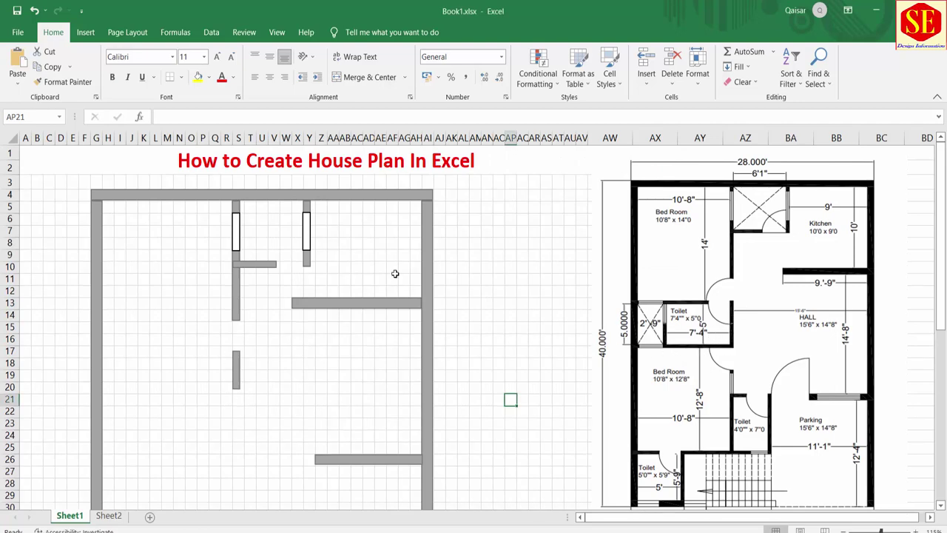
# Step: Paste a copy of the short horizontal wall at row 20 and stretch it left to the outer wall
pyautogui.rightClick(256, 269)
pyautogui.press('Escape')
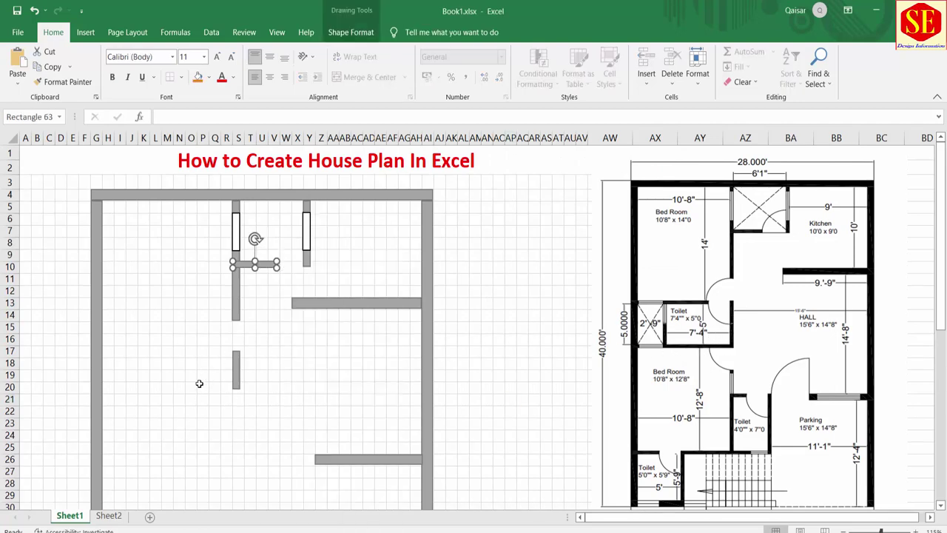
pyautogui.rightClick(200, 384)
pyautogui.click(211, 146)
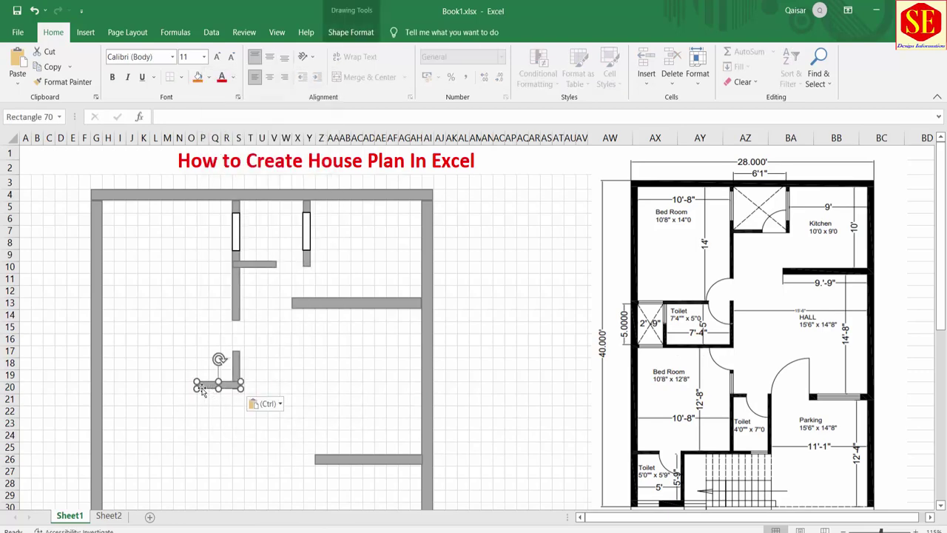
pyautogui.moveTo(196, 383); pyautogui.dragTo(103, 382)
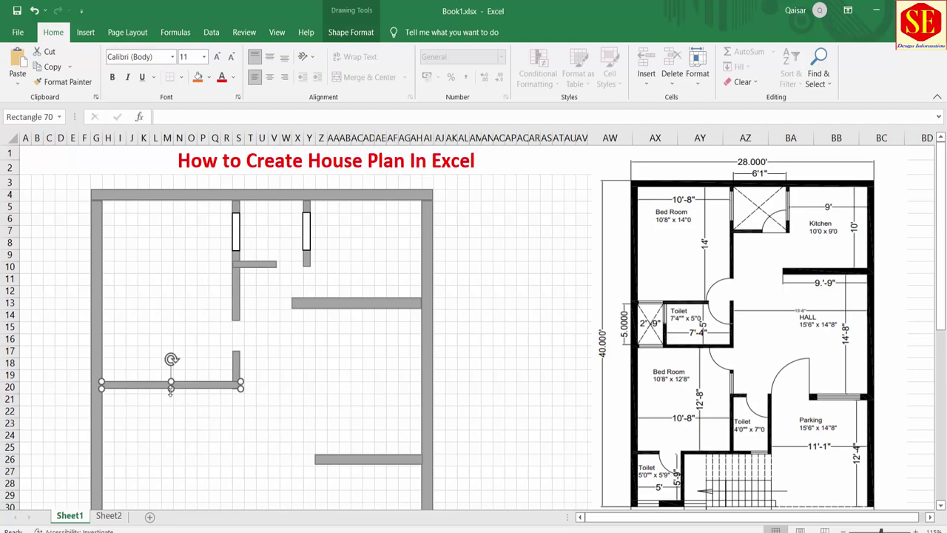
pyautogui.click(348, 389)
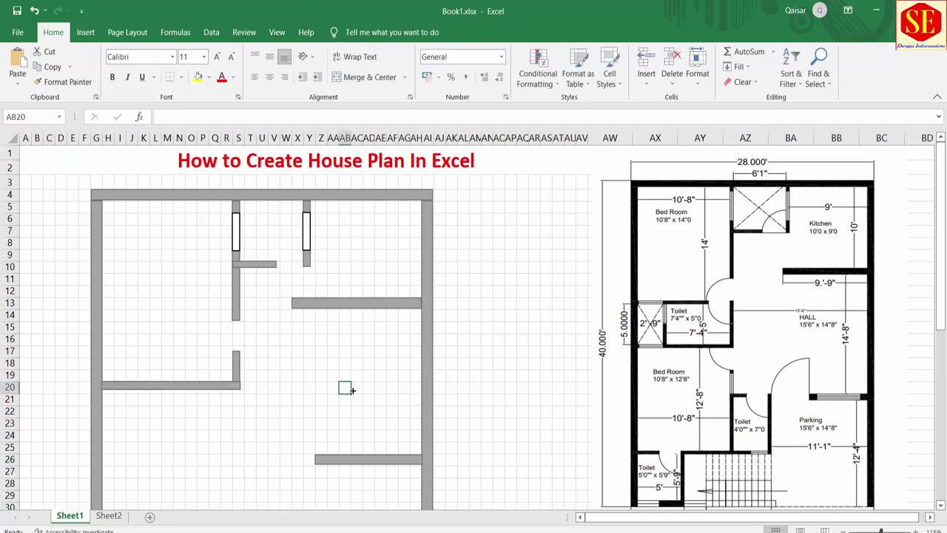
# Step: Paste a copy of the door rectangle and rotate it horizontal at the row 20 wall's left end
pyautogui.rightClick(307, 241)
pyautogui.click(325, 287)
pyautogui.click(97, 330)
pyautogui.click(144, 330)
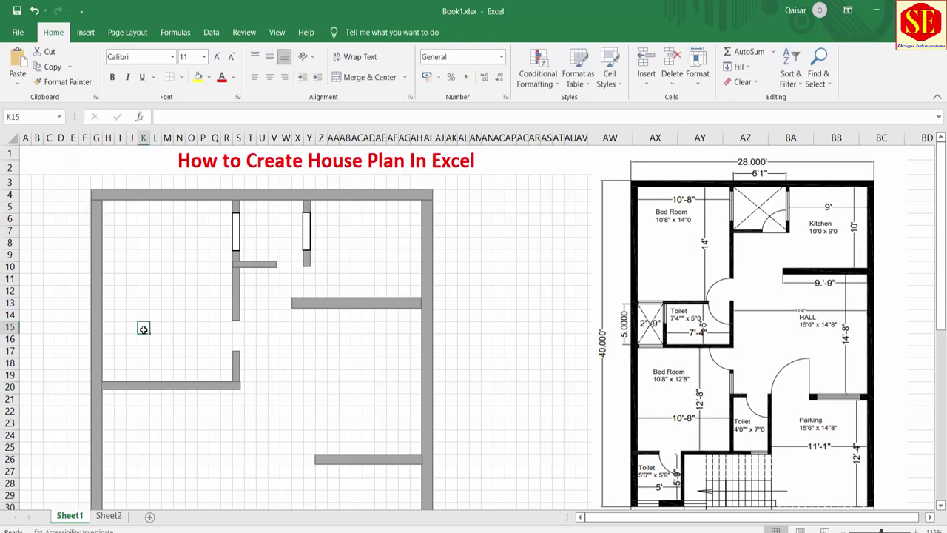
pyautogui.hotkey('ctrl', 'v')
pyautogui.moveTo(143, 299)
pyautogui.mouseDown()
pyautogui.moveTo(179, 339)
pyautogui.moveTo(110, 384)
pyautogui.mouseUp()
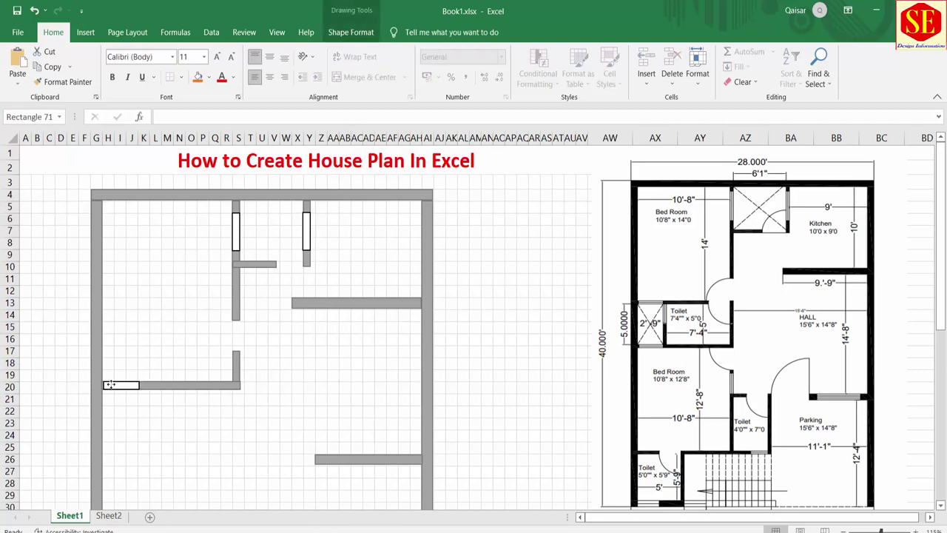
# Step: Copy the row 20 wall to row 17 and shorten it from the right end
pyautogui.click(151, 351)
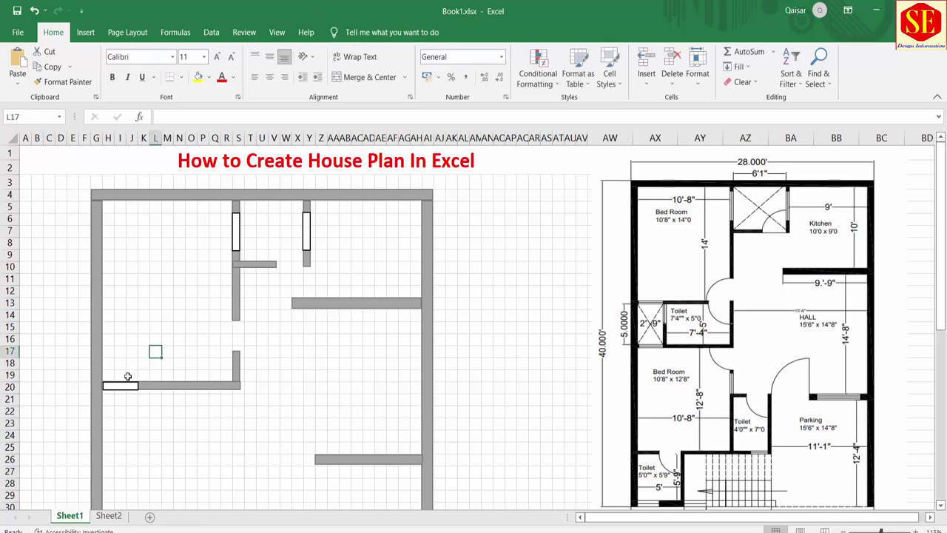
pyautogui.rightClick(186, 382)
pyautogui.click(200, 147)
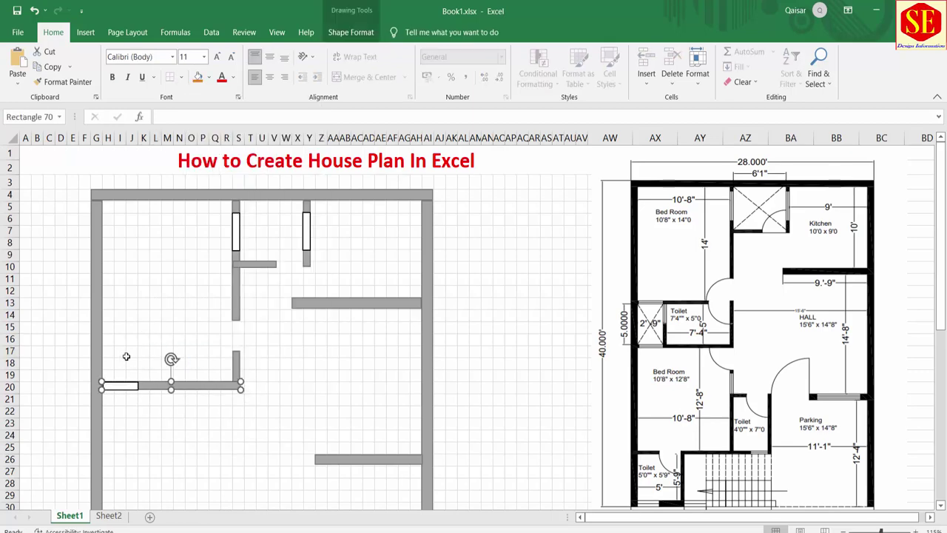
pyautogui.rightClick(110, 351)
pyautogui.click(120, 110)
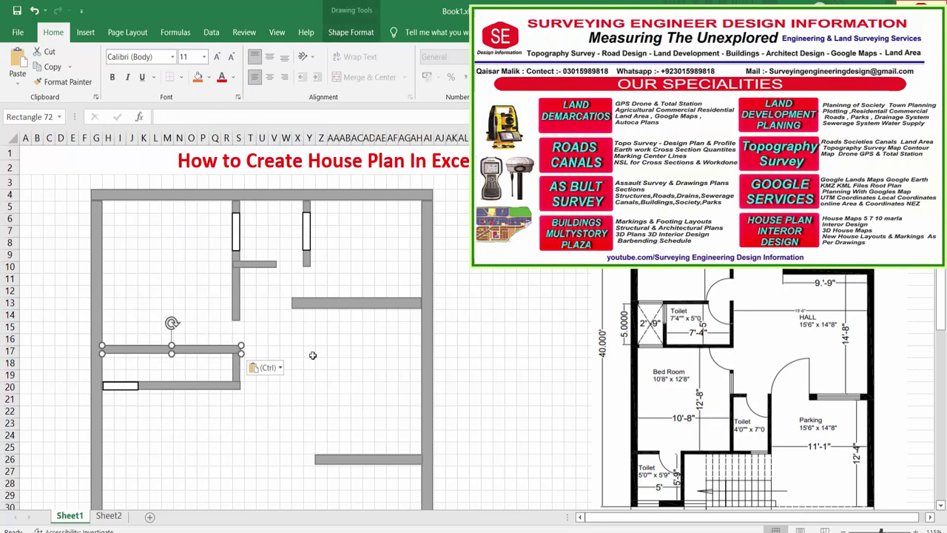
pyautogui.moveTo(242, 343); pyautogui.dragTo(153, 352)
pyautogui.click(226, 362)
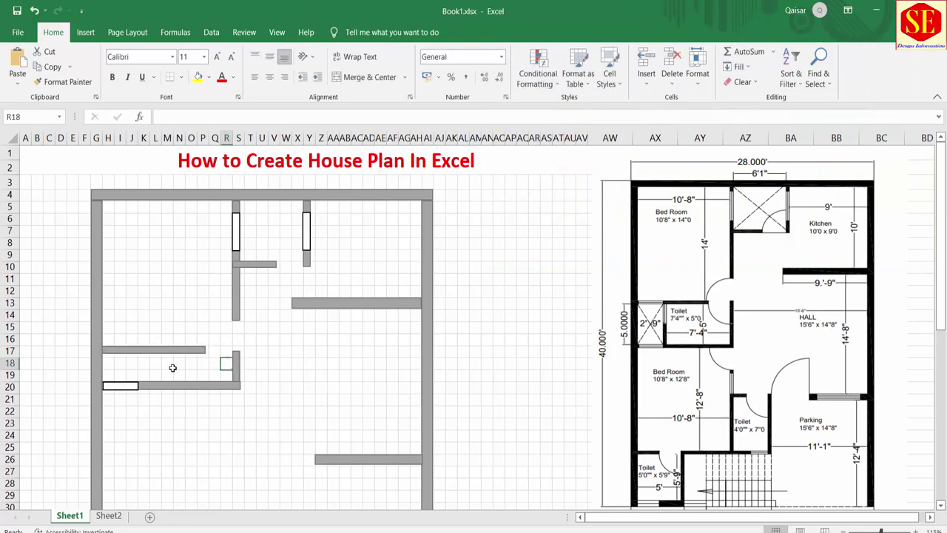
pyautogui.click(237, 338)
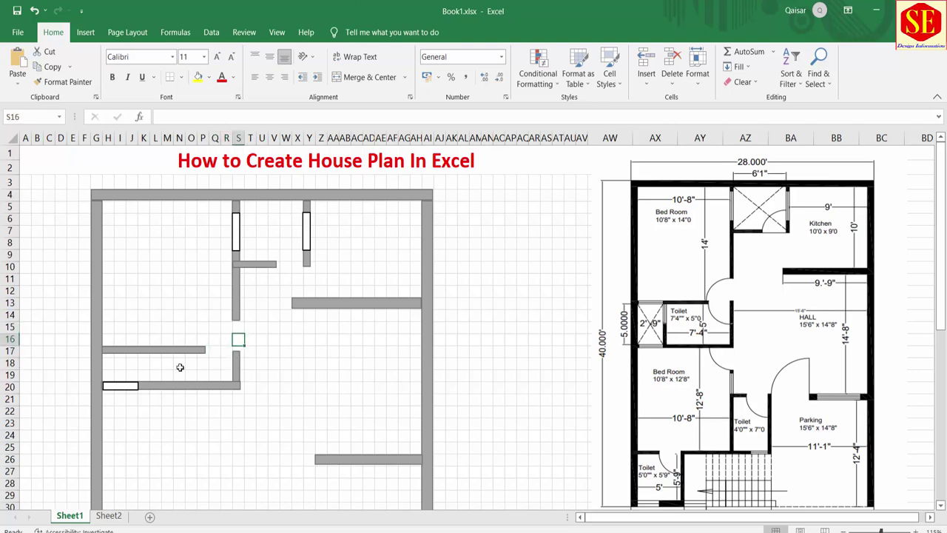
pyautogui.click(198, 349)
pyautogui.moveTo(205, 350); pyautogui.dragTo(203, 353)
pyautogui.click(214, 374)
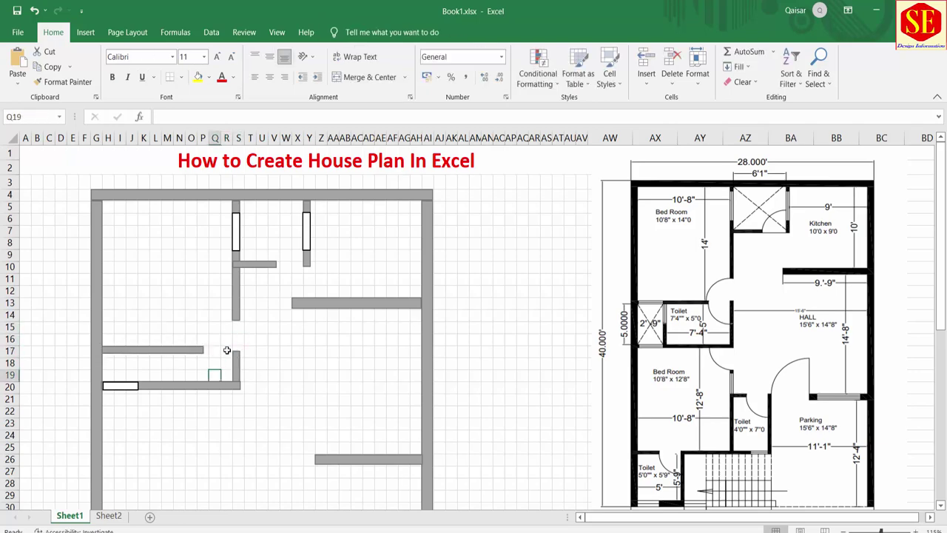
# Step: Paste a copy of the white door opening onto the row 17 wall
pyautogui.rightClick(113, 386)
pyautogui.click(141, 148)
pyautogui.click(122, 315)
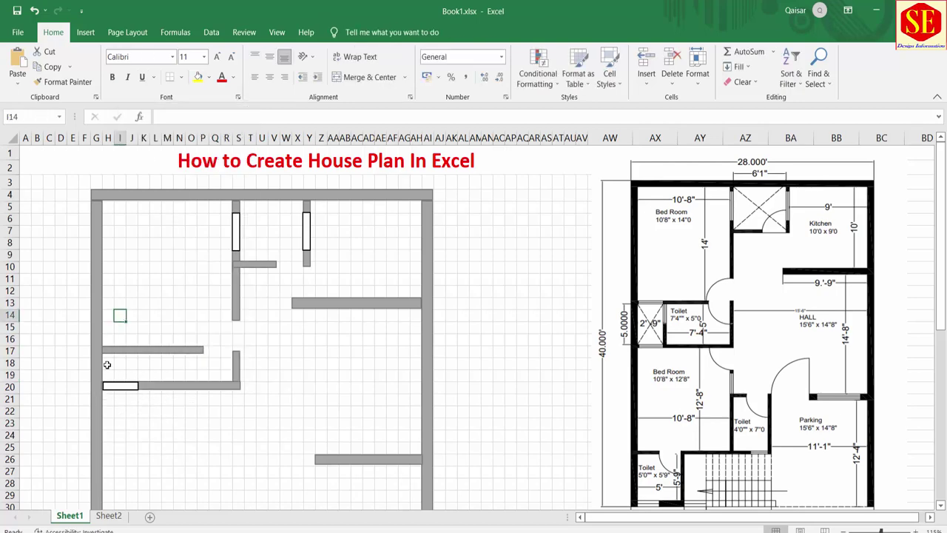
pyautogui.hotkey('ctrl', 'v')
pyautogui.moveTo(122, 314); pyautogui.dragTo(116, 355)
pyautogui.click(173, 311)
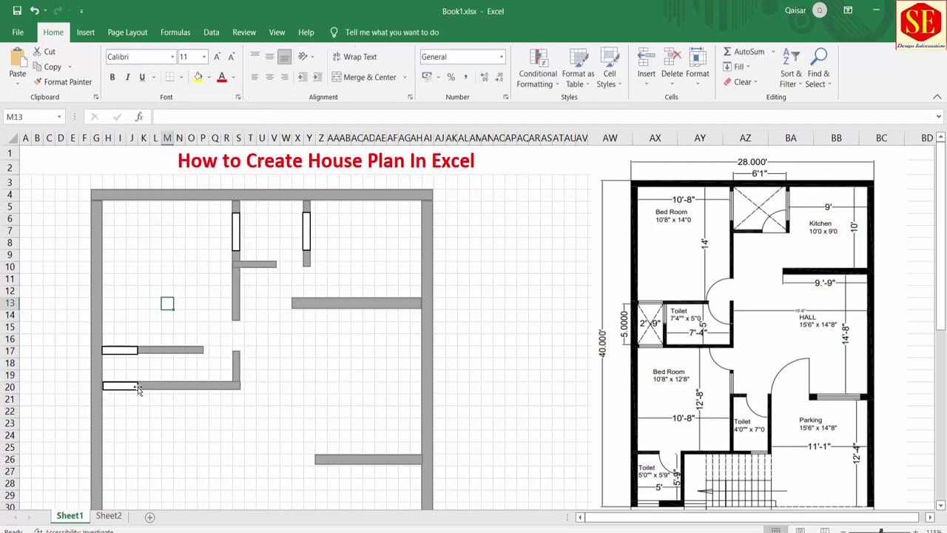
pyautogui.click(143, 362)
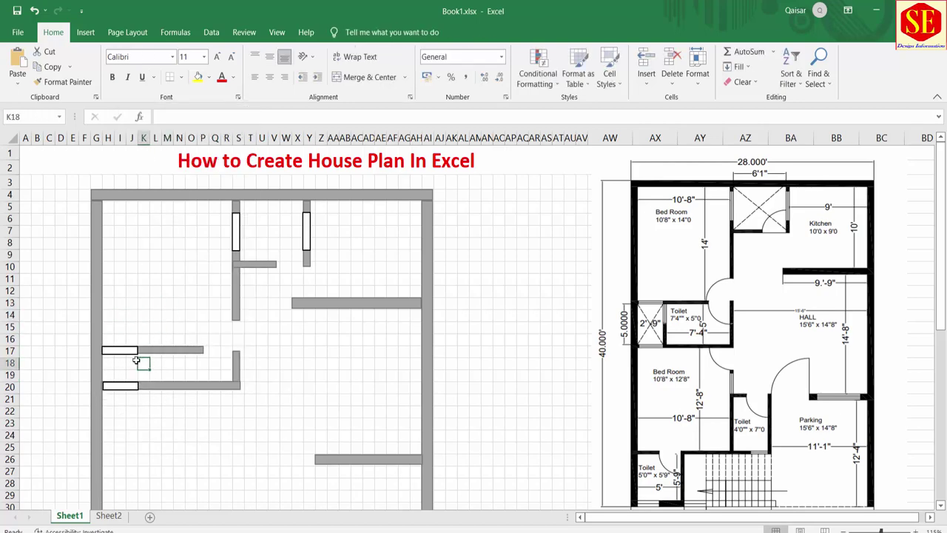
# Step: Copy a vertical wall piece and paste it near column J
pyautogui.rightClick(307, 265)
pyautogui.press('Escape')
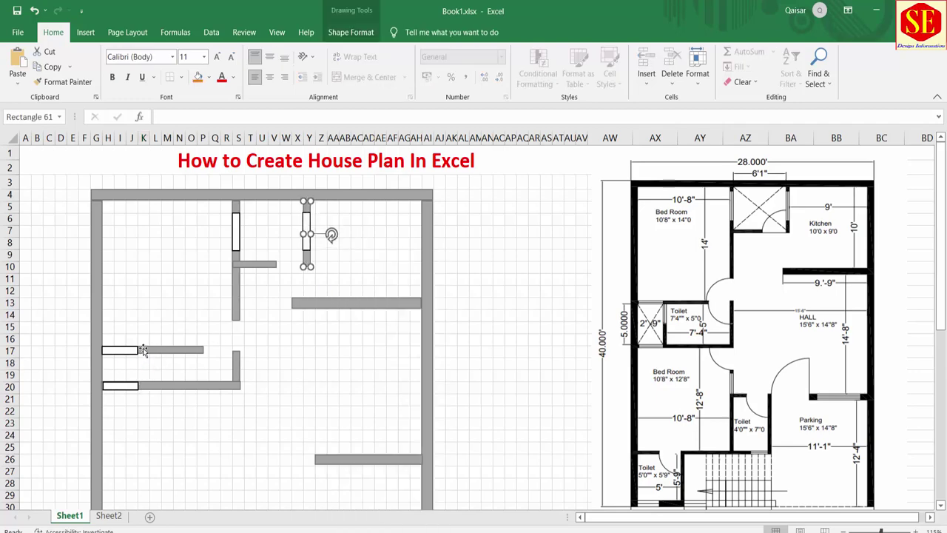
pyautogui.click(144, 350)
pyautogui.rightClick(144, 351)
pyautogui.click(170, 140)
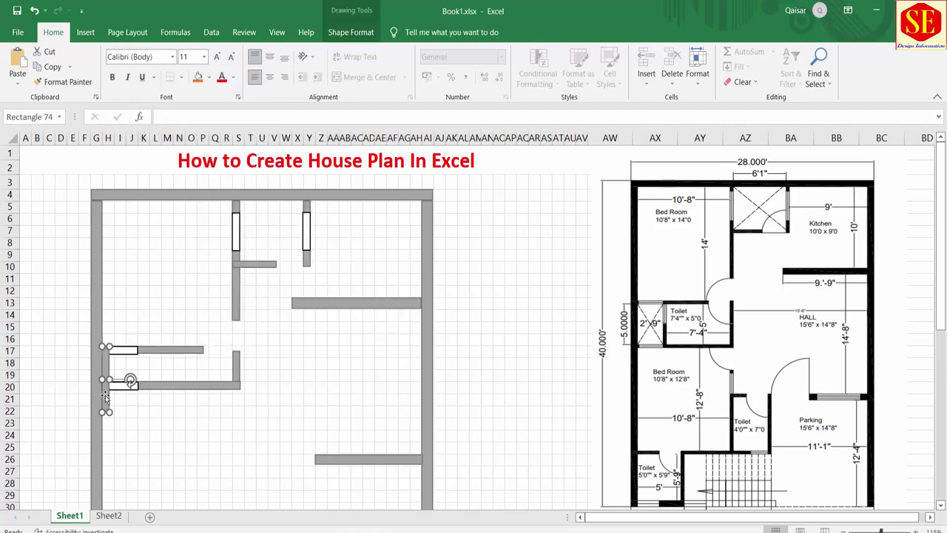
# Step: Move the pasted wall piece to column J and stand it upright between rows 17 and 20
pyautogui.moveTo(105, 395)
pyautogui.mouseDown()
pyautogui.moveTo(143, 396)
pyautogui.moveTo(144, 367)
pyautogui.mouseUp()
pyautogui.click(179, 374)
pyautogui.rightClick(236, 239)
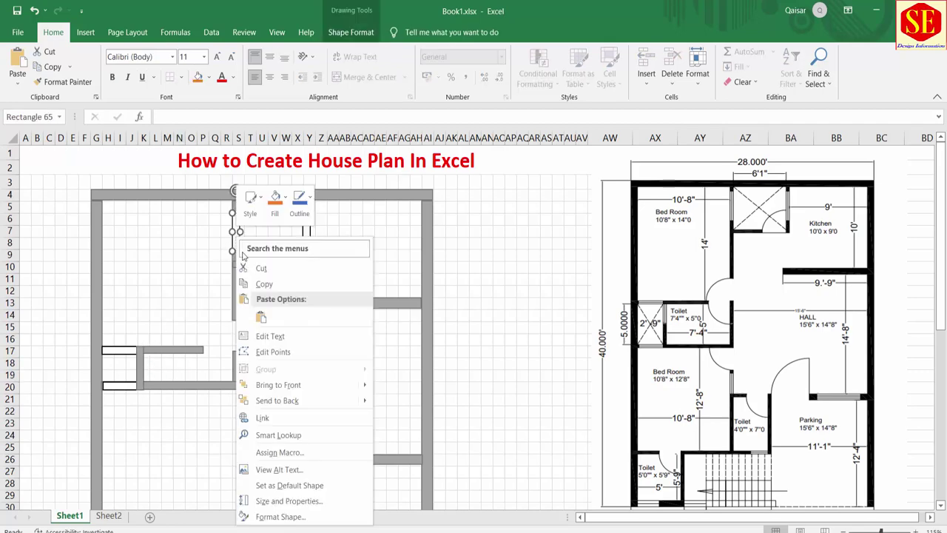
pyautogui.click(175, 313)
pyautogui.click(167, 314)
pyautogui.click(140, 370)
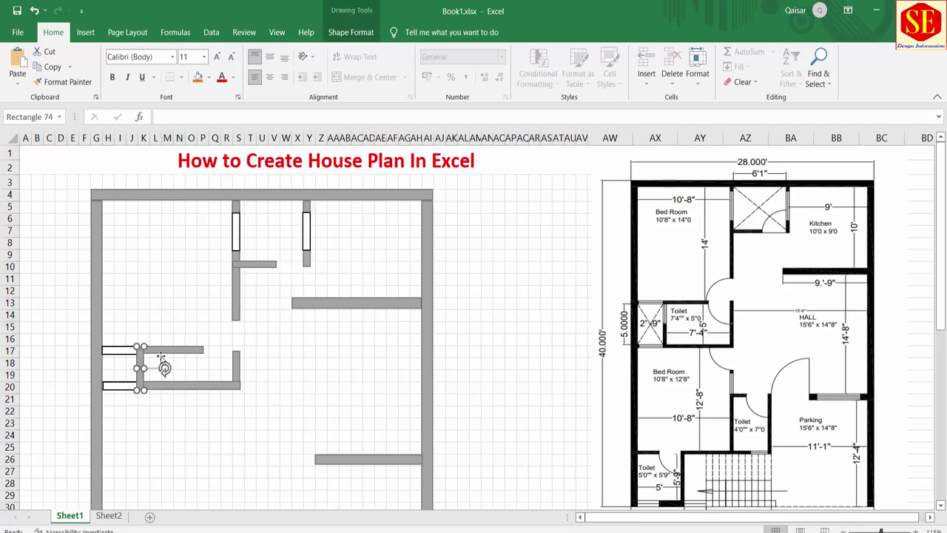
pyautogui.moveTo(163, 366); pyautogui.dragTo(141, 400)
pyautogui.press('Escape')
pyautogui.click(179, 442)
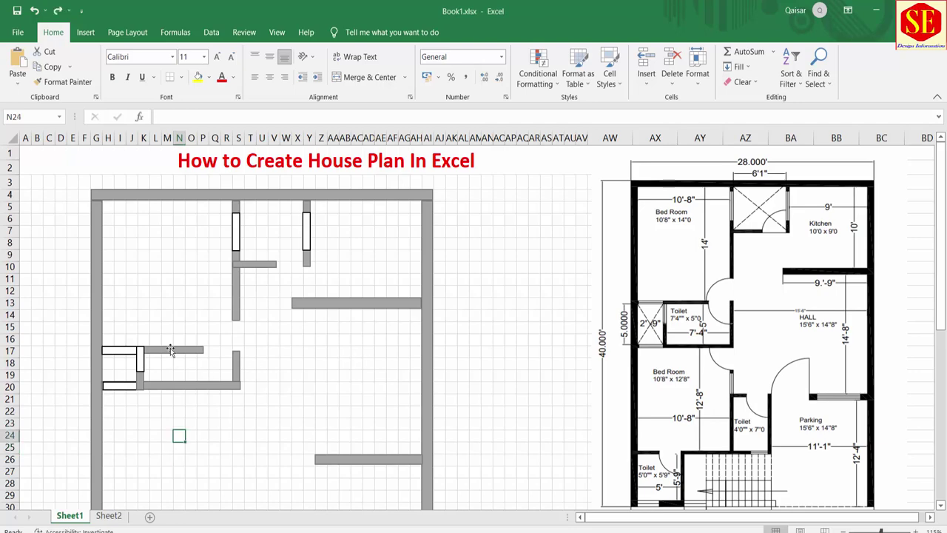
# Step: Move the upper left wall and its opening up to row 16, nudging the column J partition up
pyautogui.moveTo(170, 349)
pyautogui.mouseDown()
pyautogui.moveTo(170, 339)
pyautogui.moveTo(122, 339)
pyautogui.mouseUp()
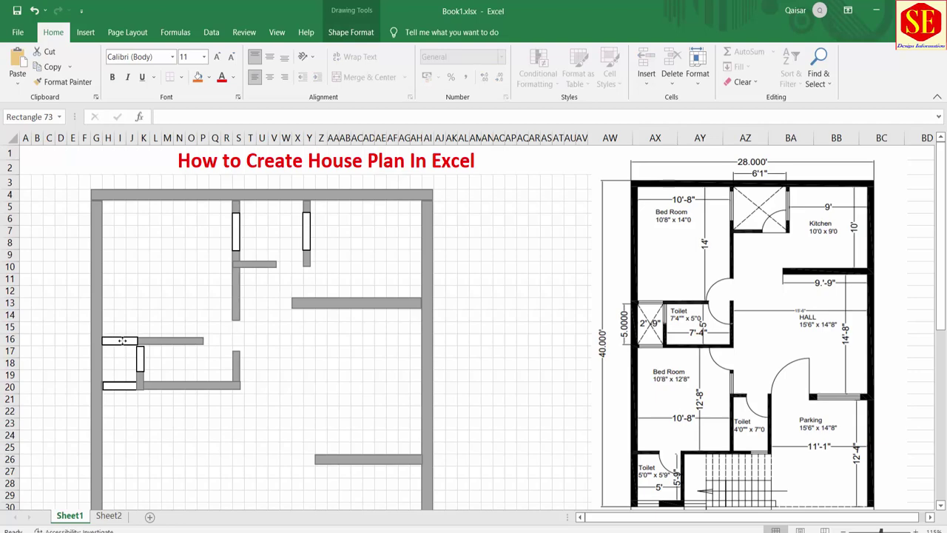
pyautogui.click(191, 363)
pyautogui.moveTo(137, 362); pyautogui.dragTo(138, 358)
pyautogui.click(179, 363)
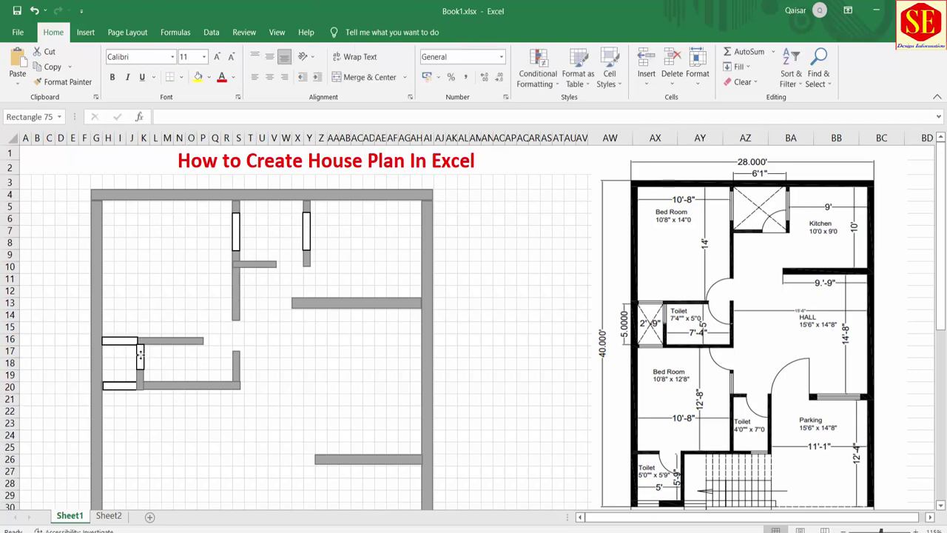
# Step: Extend the lower column S wall upward
pyautogui.click(237, 359)
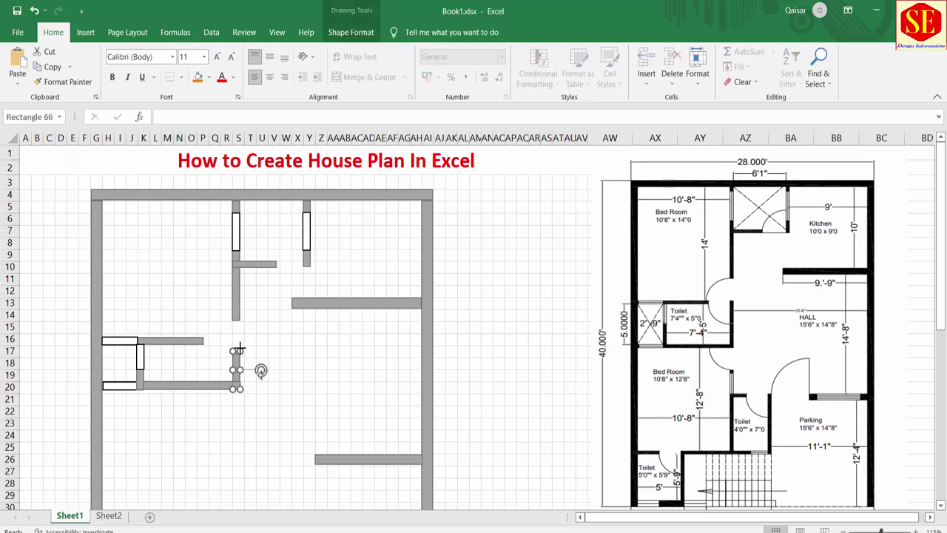
pyautogui.moveTo(239, 347); pyautogui.dragTo(239, 341)
pyautogui.click(238, 317)
pyautogui.press('Escape')
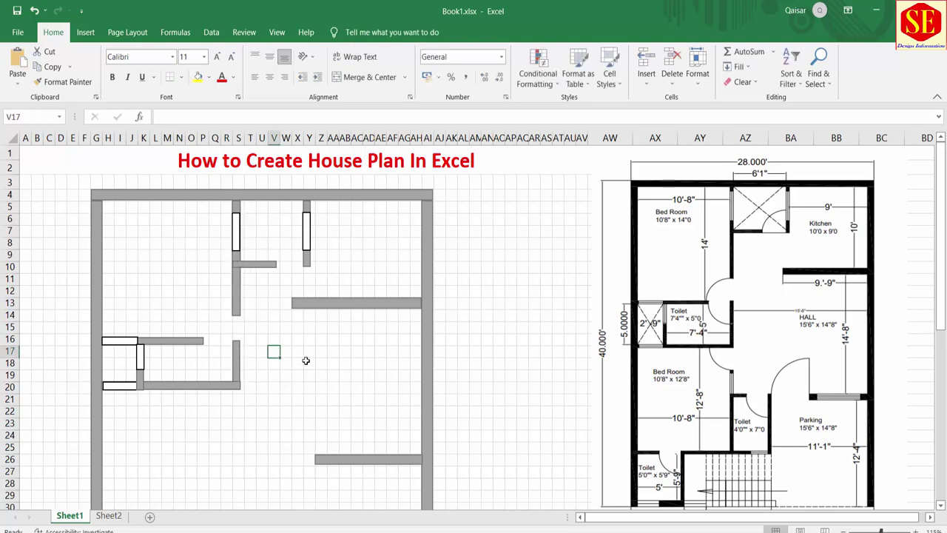
# Step: Nudge the row-20 wall down slightly
pyautogui.click(188, 388)
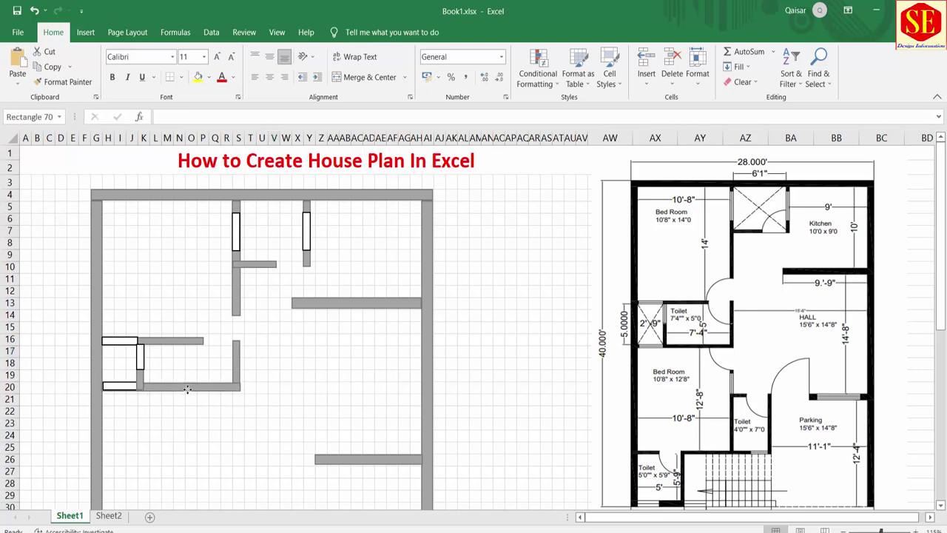
pyautogui.moveTo(188, 389); pyautogui.dragTo(188, 392)
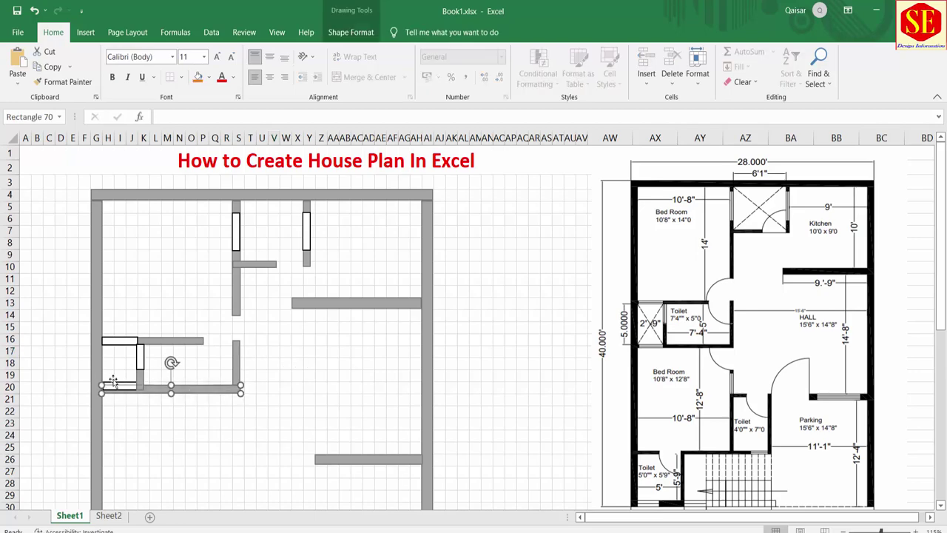
pyautogui.click(117, 390)
pyautogui.click(166, 374)
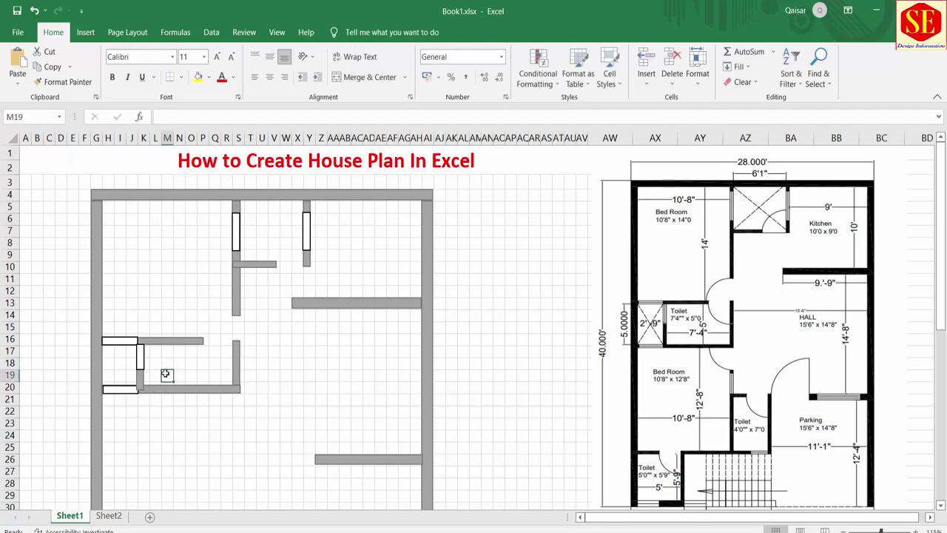
# Step: Resize the column J partition so it reaches down to the row-20 wall
pyautogui.click(142, 386)
pyautogui.moveTo(145, 392); pyautogui.dragTo(143, 382)
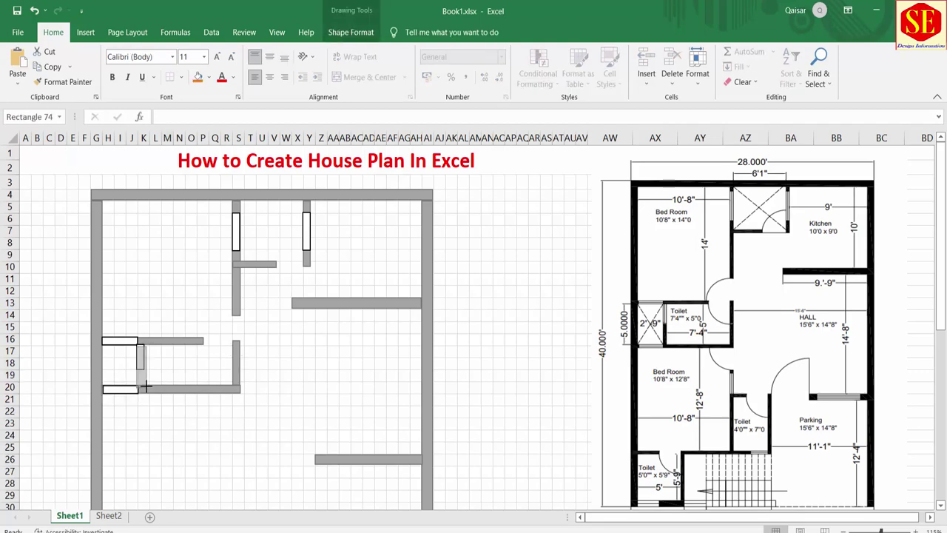
pyautogui.click(151, 375)
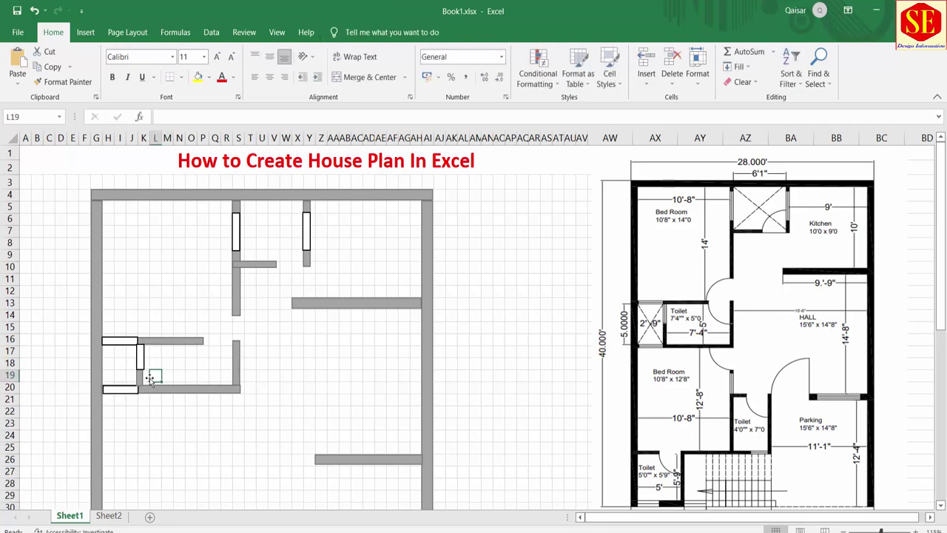
pyautogui.click(141, 378)
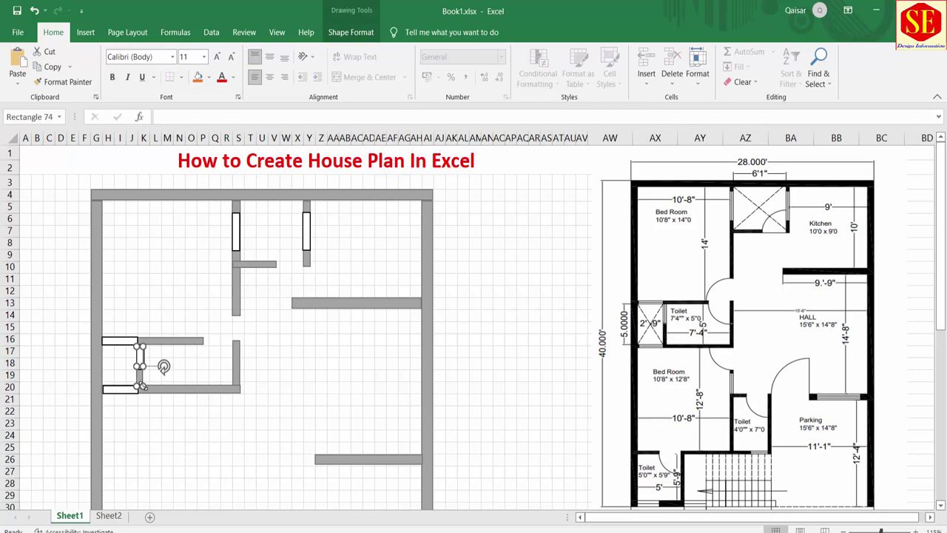
pyautogui.moveTo(143, 385); pyautogui.dragTo(145, 383)
pyautogui.click(180, 363)
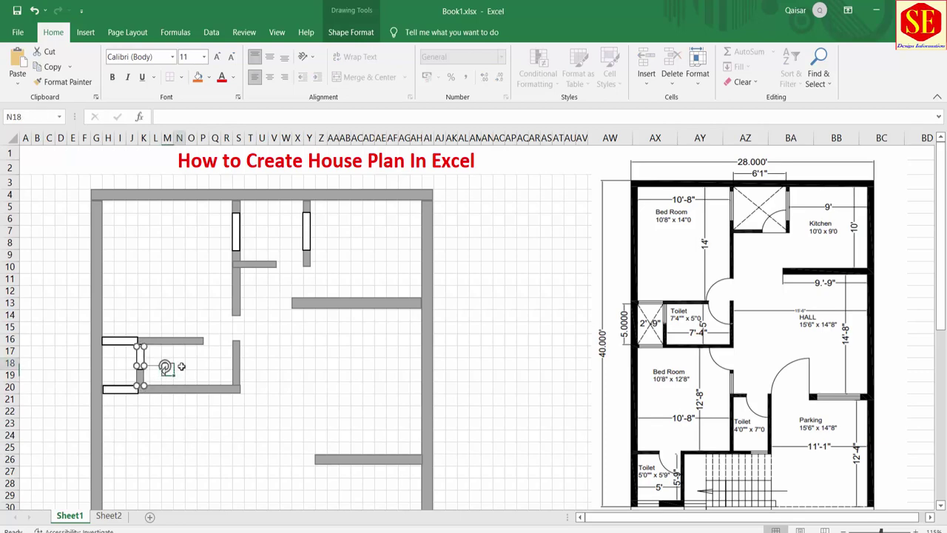
# Step: Copy the column S wall piece and paste it at cell S23, nudged slightly down
pyautogui.click(330, 398)
pyautogui.scroll(-1, 257, 332)
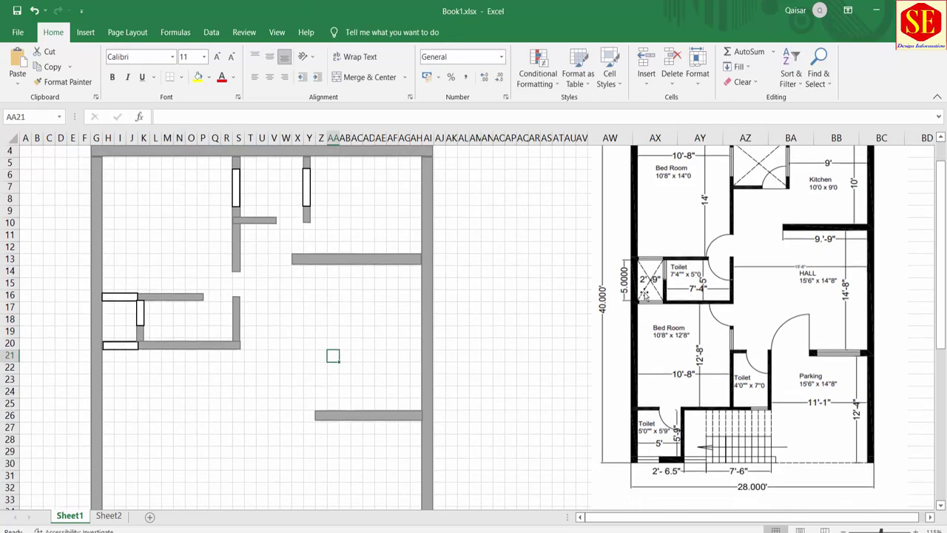
pyautogui.scroll(-2, 337, 355)
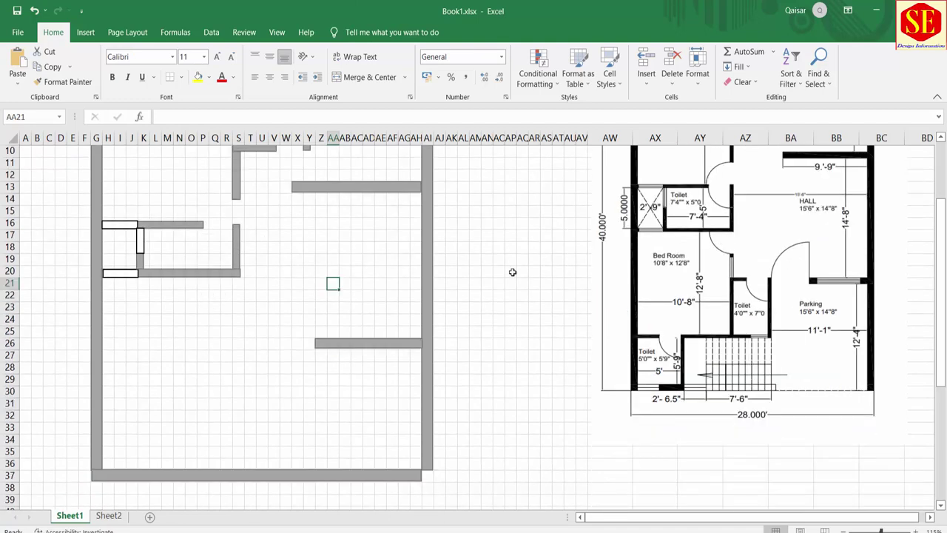
pyautogui.click(237, 249)
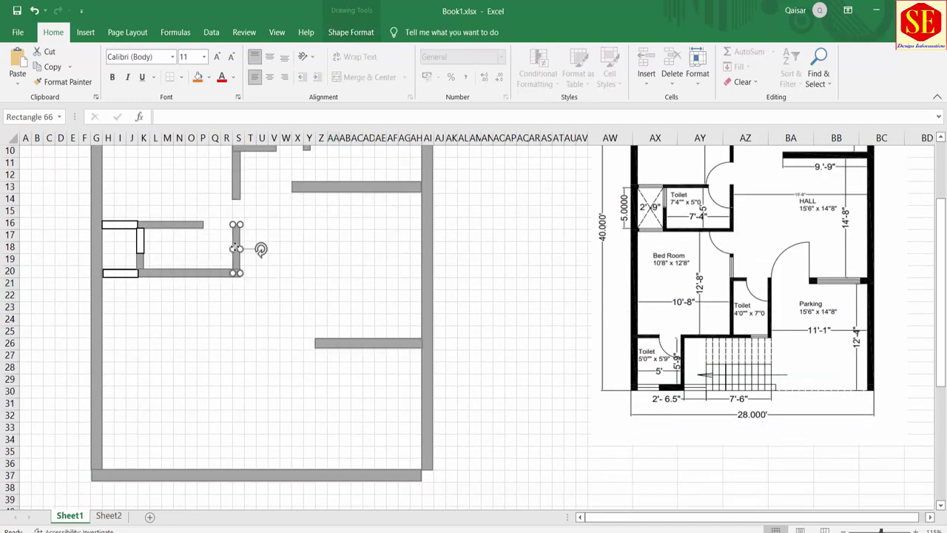
pyautogui.rightClick(235, 252)
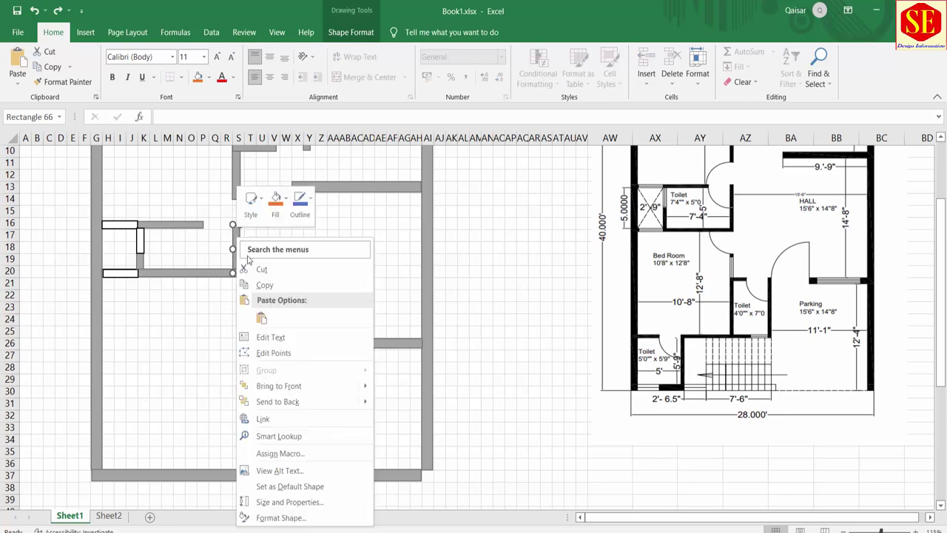
pyautogui.press('Escape')
pyautogui.click(238, 284)
pyautogui.rightClick(238, 305)
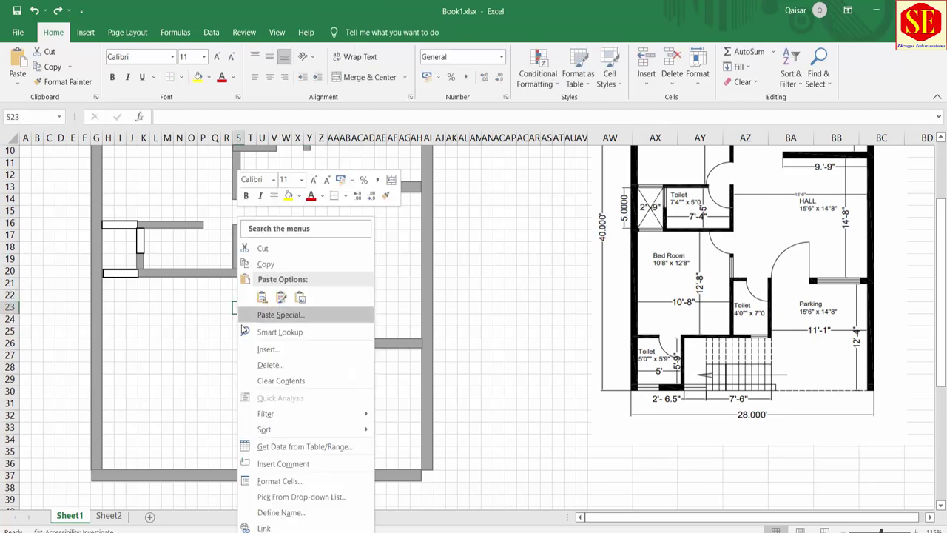
pyautogui.click(258, 312)
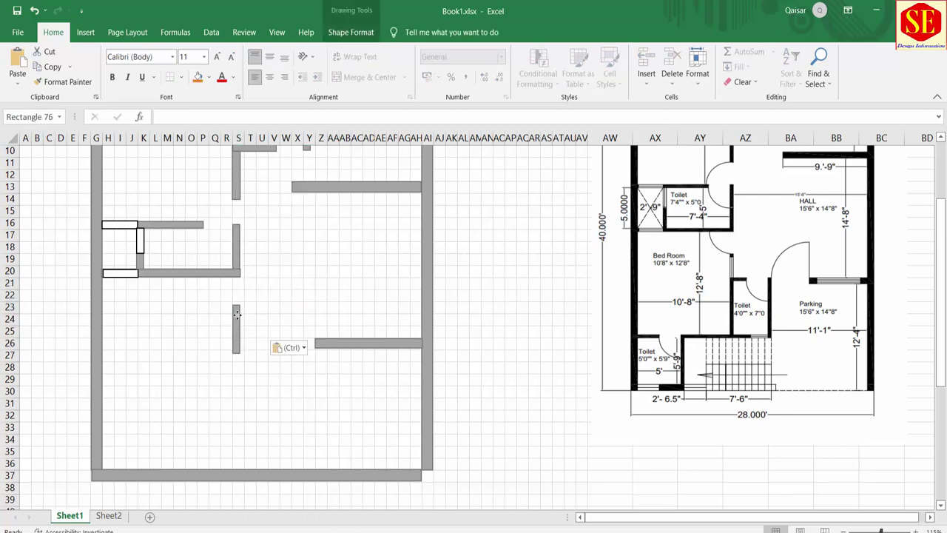
pyautogui.moveTo(237, 313); pyautogui.dragTo(236, 315)
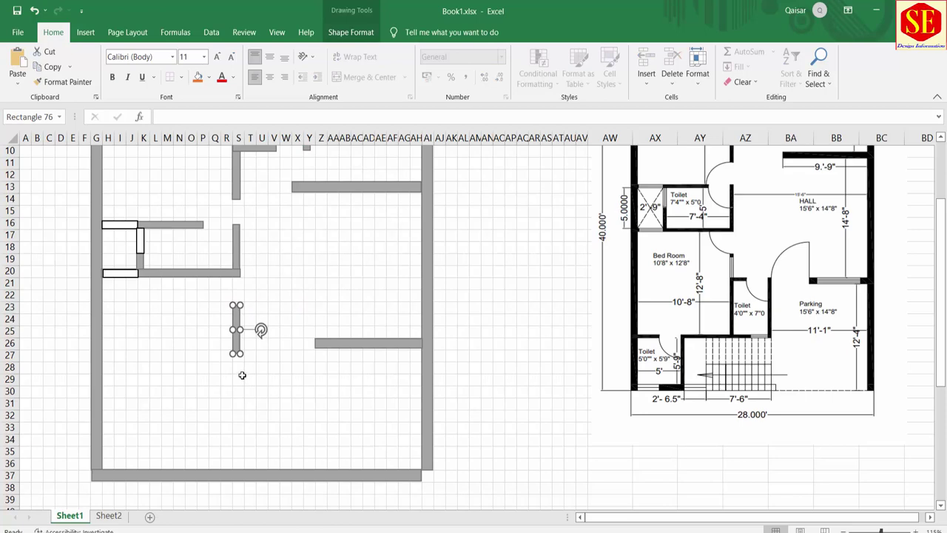
pyautogui.click(242, 375)
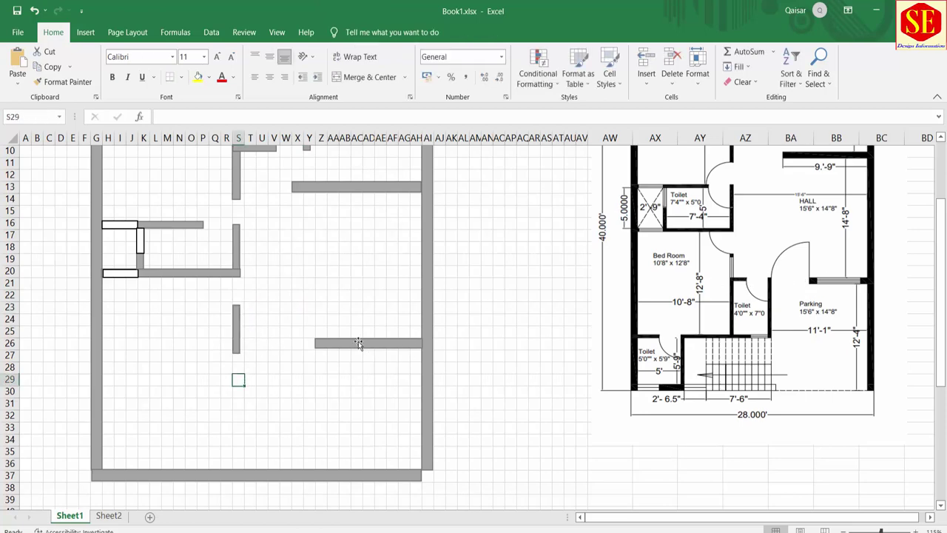
# Step: Shorten the pasted column S wall piece slightly
pyautogui.click(358, 343)
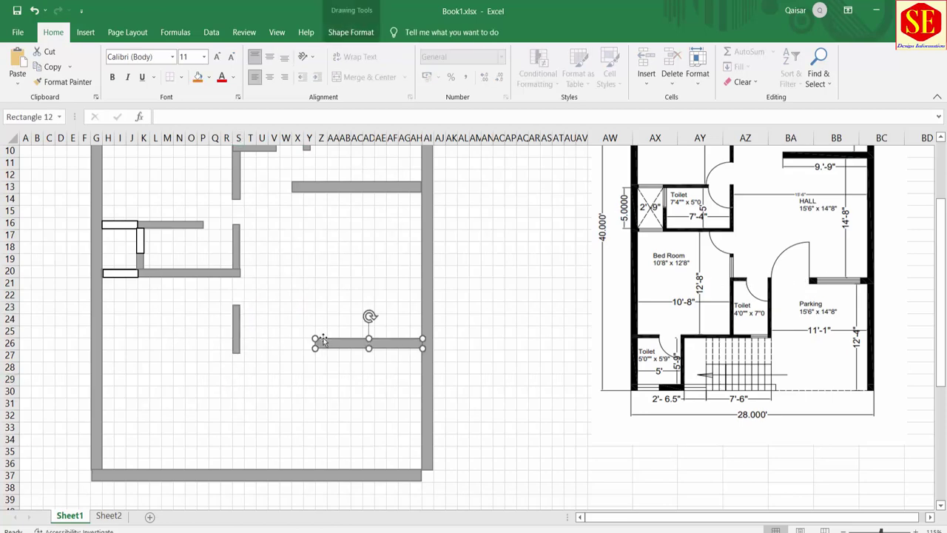
pyautogui.moveTo(237, 335); pyautogui.dragTo(237, 339)
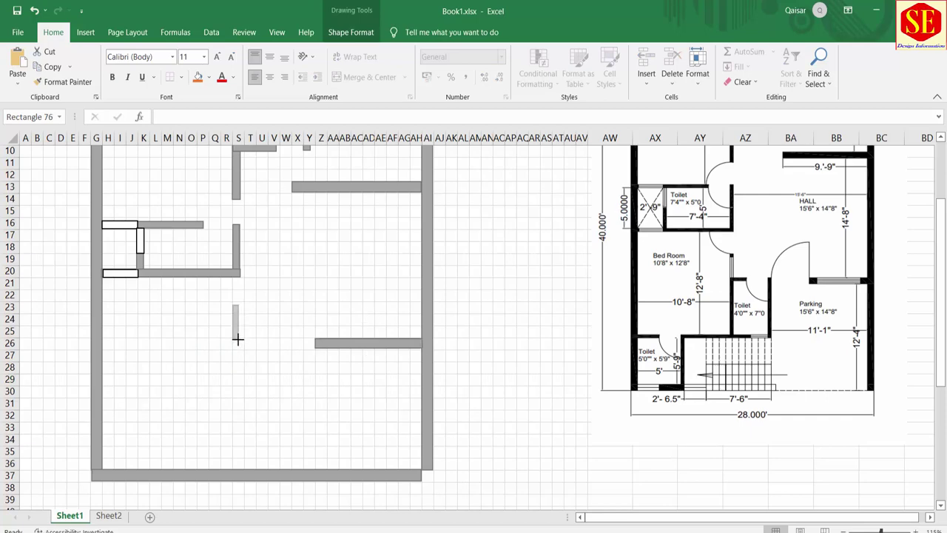
pyautogui.click(239, 379)
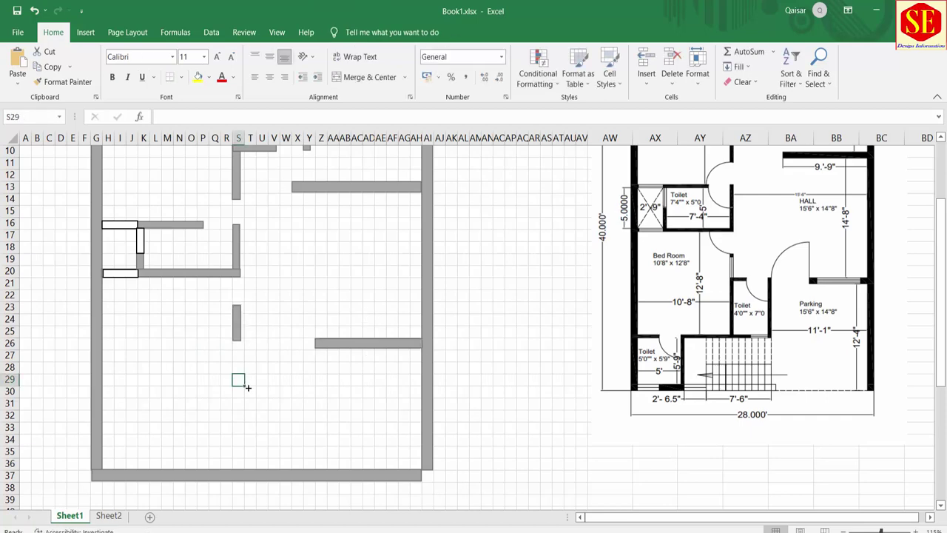
pyautogui.click(236, 322)
pyautogui.rightClick(142, 247)
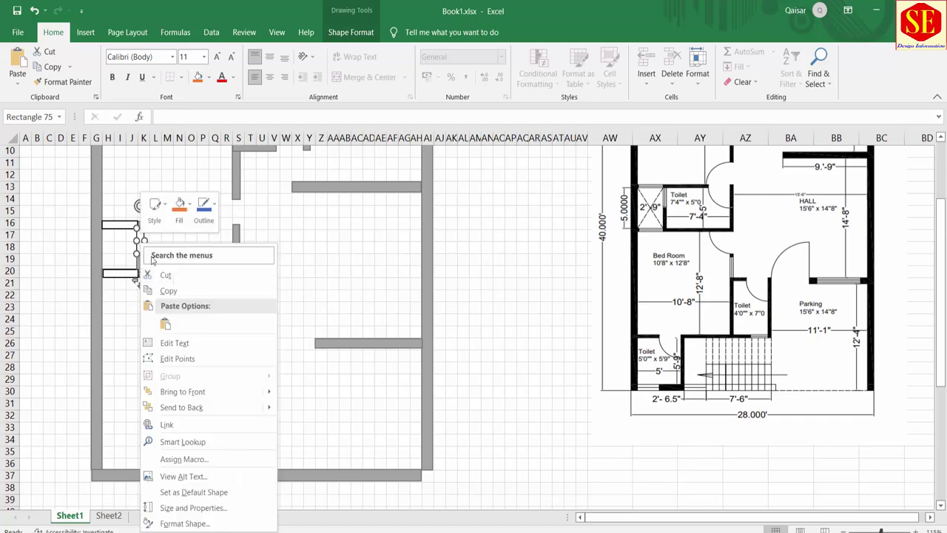
pyautogui.press('Escape')
# Step: Trim the column S wall piece's top down, leaving a doorway gap above it
pyautogui.click(236, 320)
pyautogui.rightClick(237, 320)
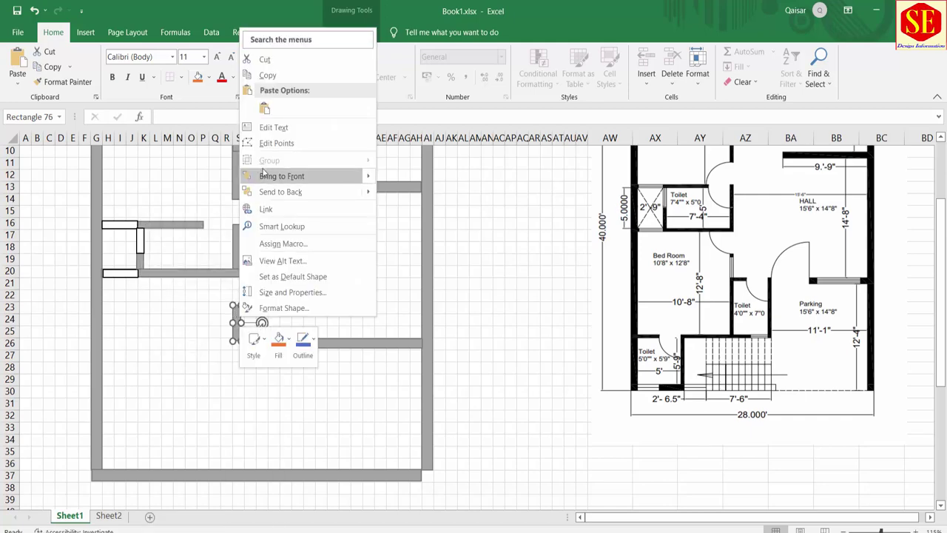
pyautogui.press('Escape')
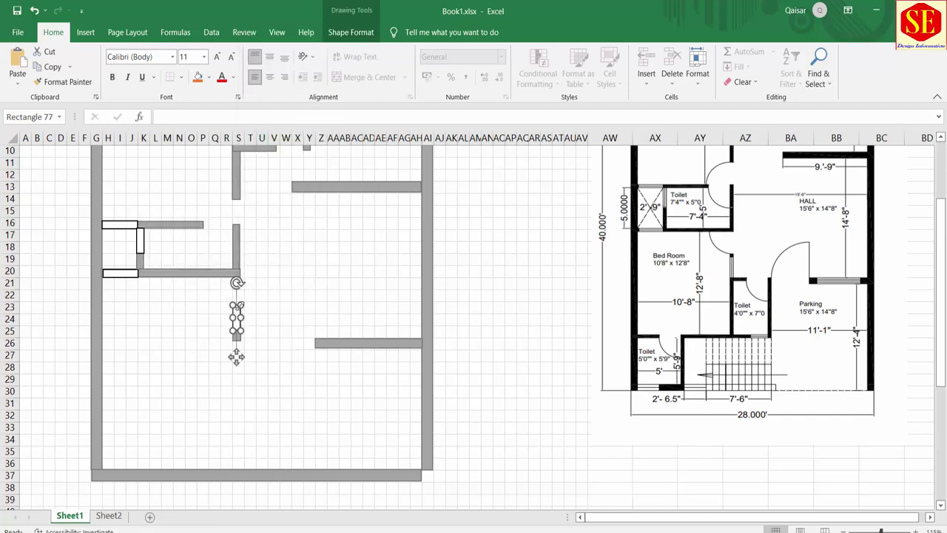
pyautogui.moveTo(236, 304); pyautogui.dragTo(240, 341)
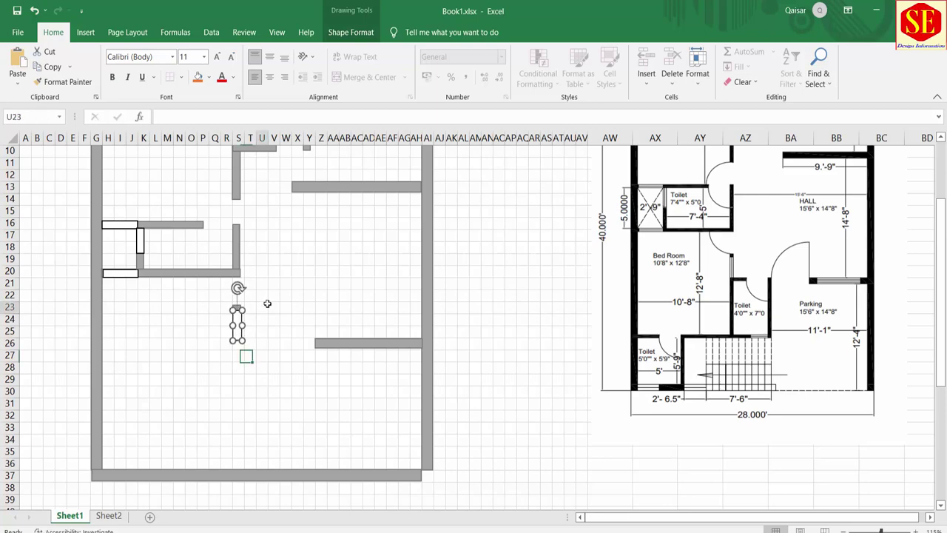
pyautogui.click(263, 307)
pyautogui.click(240, 325)
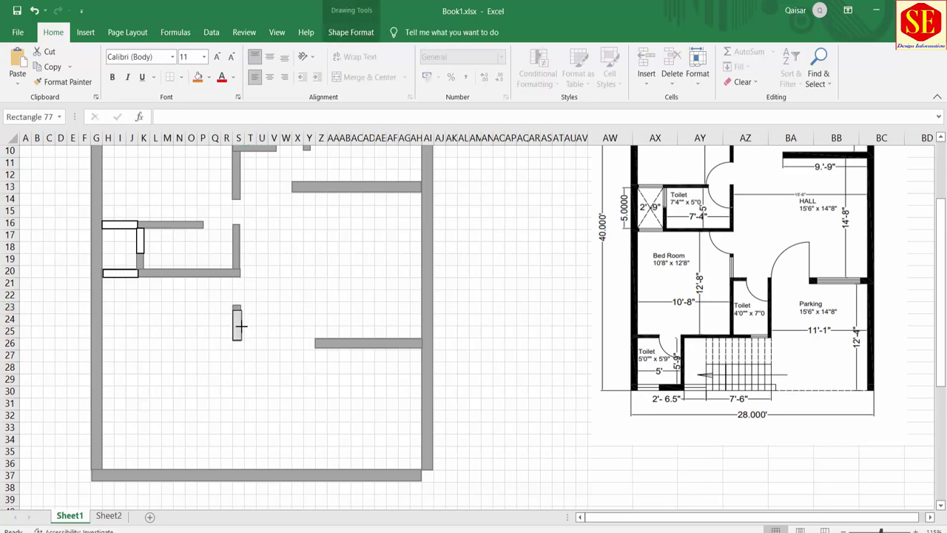
pyautogui.moveTo(237, 306); pyautogui.dragTo(240, 311)
pyautogui.press('Escape')
# Step: Paste a copy of the horizontal wall stub at S26 against the column S wall
pyautogui.click(356, 295)
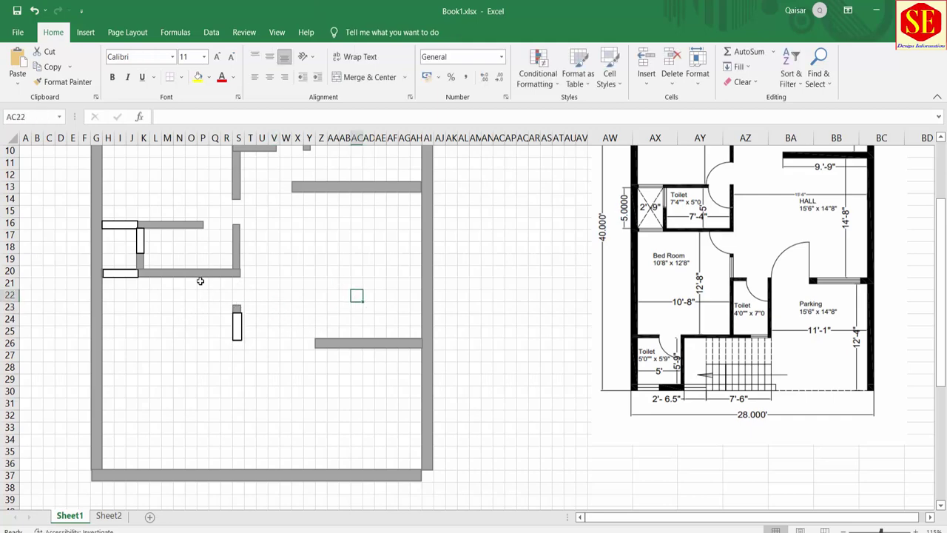
pyautogui.scroll(2, 228, 336)
pyautogui.click(267, 222)
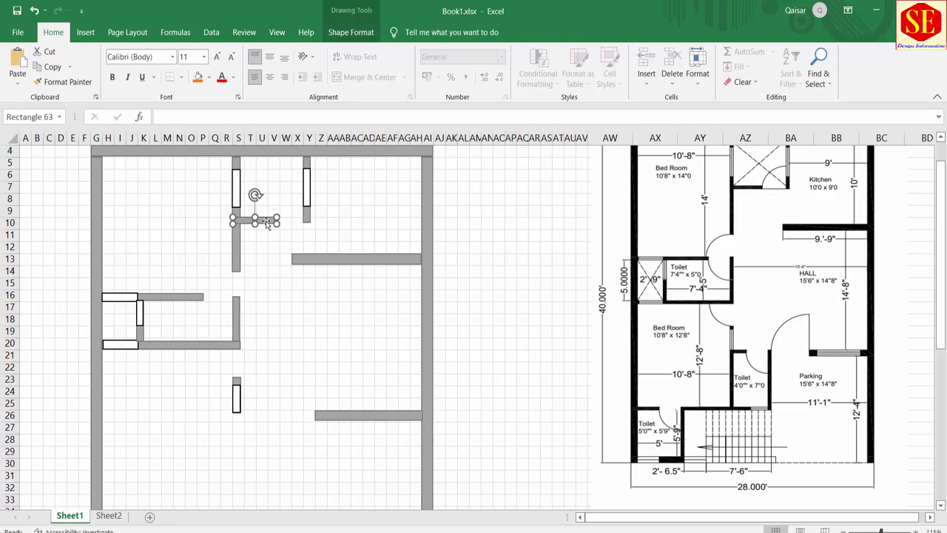
pyautogui.rightClick(267, 222)
pyautogui.press('Escape')
pyautogui.click(235, 419)
pyautogui.rightClick(237, 418)
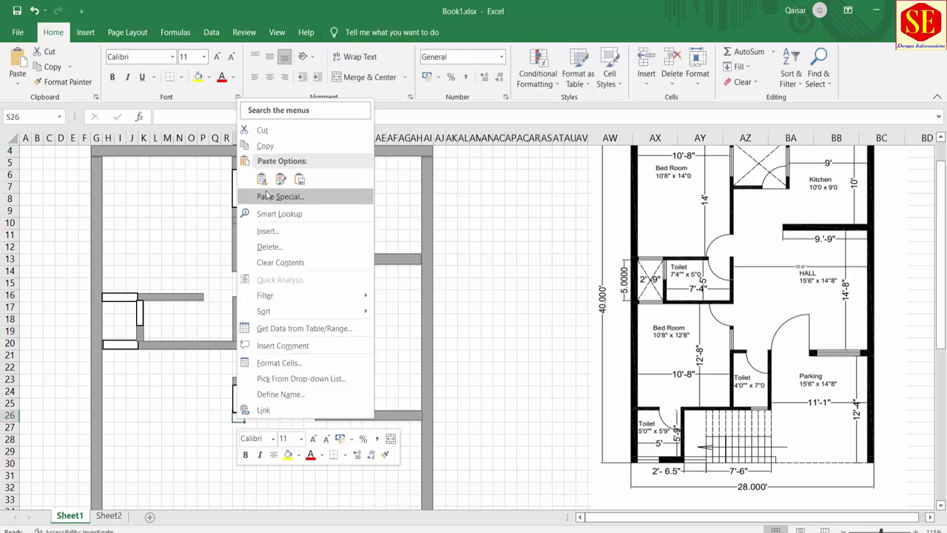
pyautogui.click(261, 179)
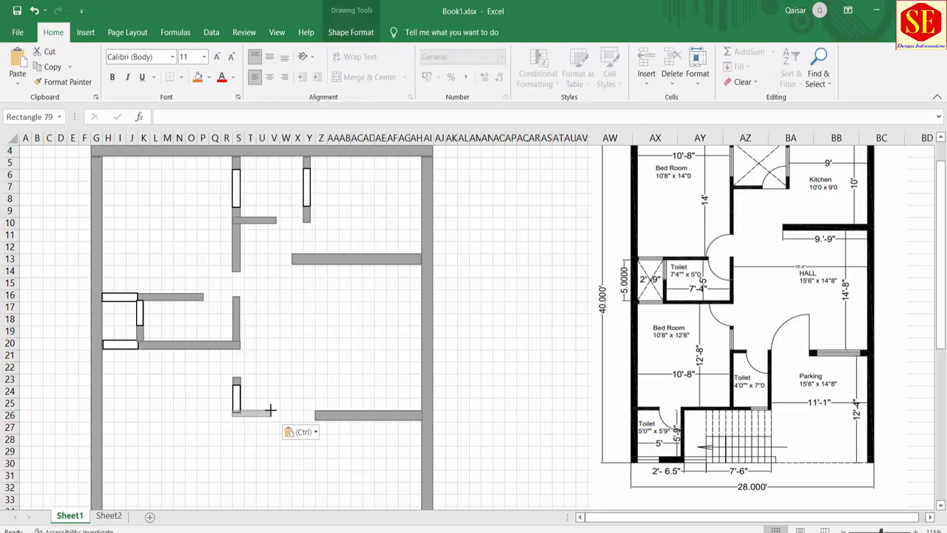
pyautogui.moveTo(248, 413); pyautogui.dragTo(246, 415)
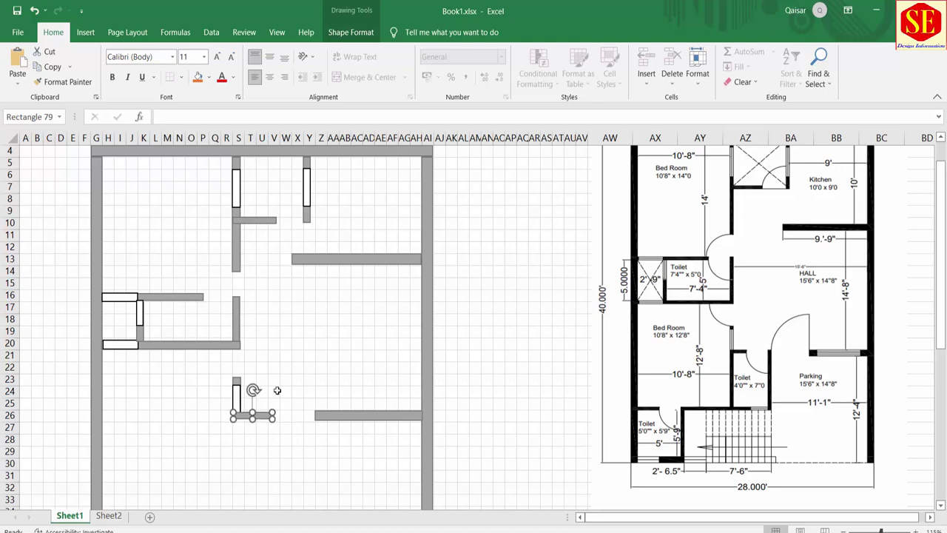
pyautogui.click(273, 391)
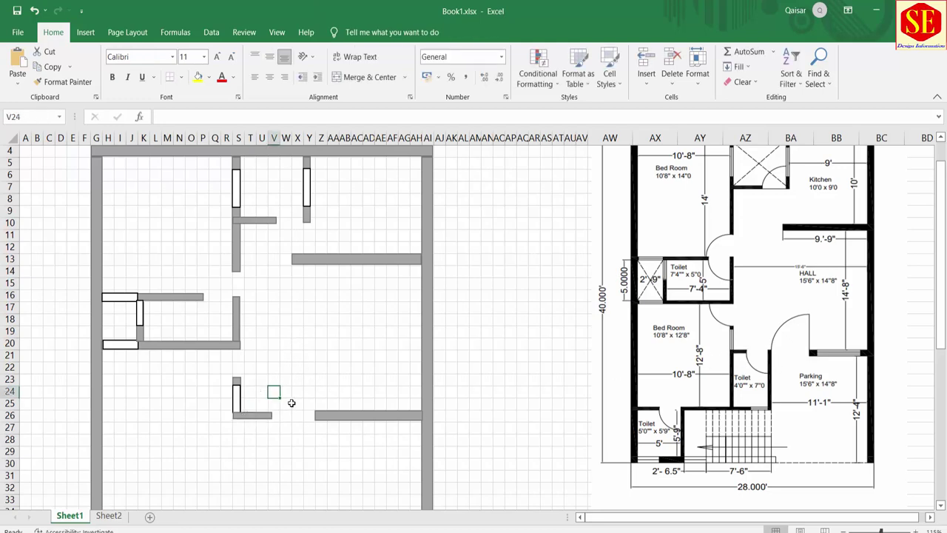
# Step: Shorten the right-hand row-26 wall and paste a widened white opening onto it
pyautogui.click(358, 416)
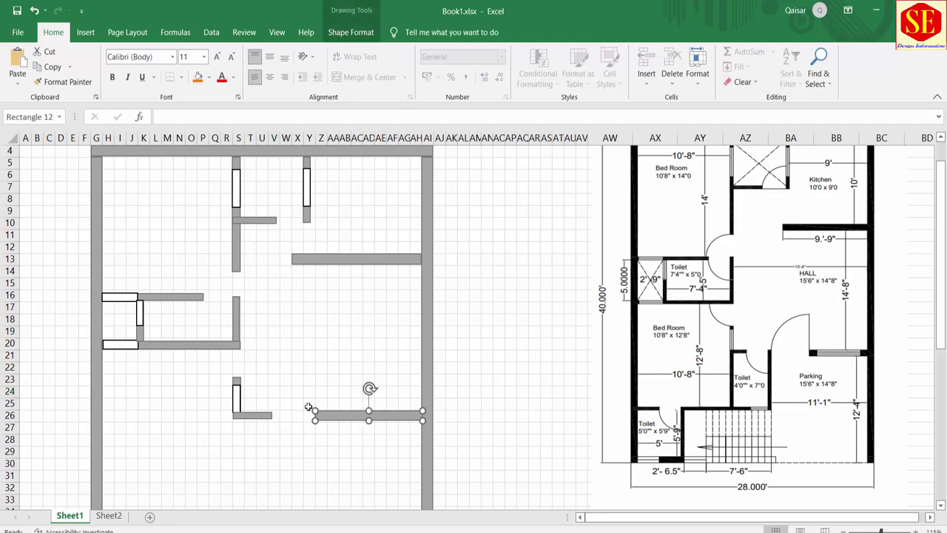
pyautogui.moveTo(314, 410); pyautogui.dragTo(327, 411)
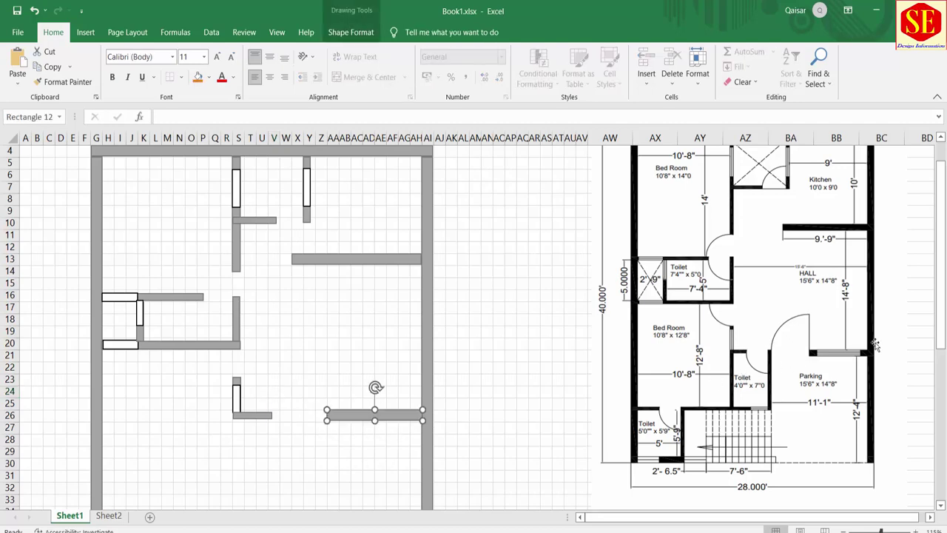
pyautogui.click(310, 357)
pyautogui.rightClick(112, 300)
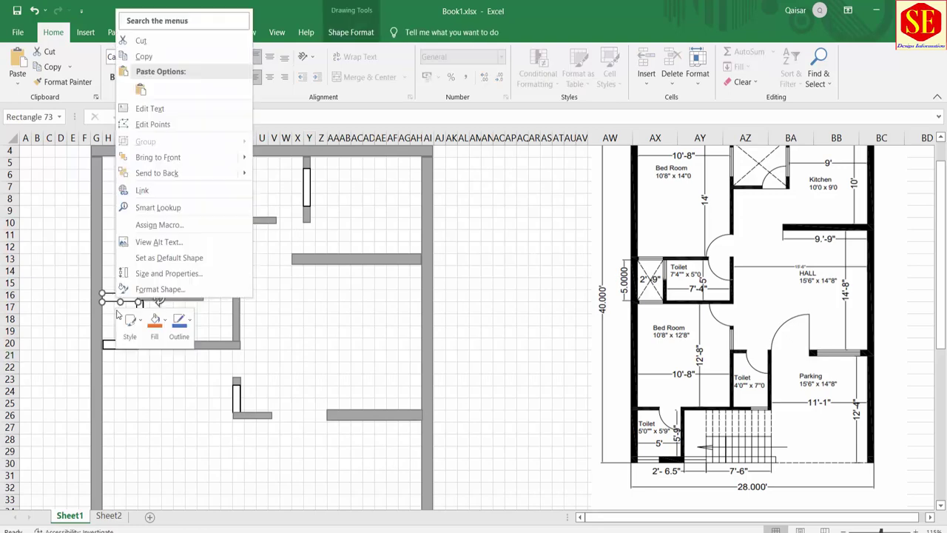
pyautogui.click(130, 58)
pyautogui.click(359, 413)
pyautogui.rightClick(359, 413)
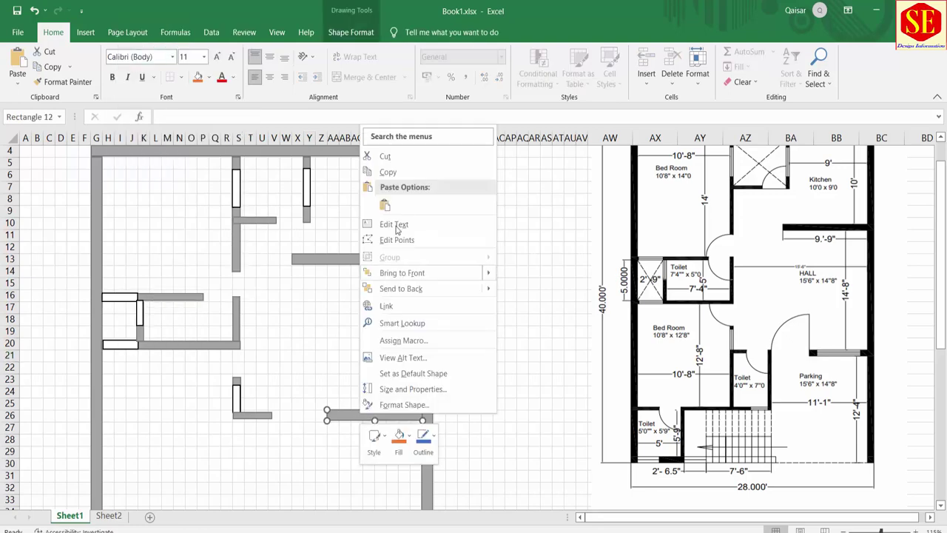
pyautogui.click(386, 207)
pyautogui.moveTo(341, 414); pyautogui.dragTo(386, 413)
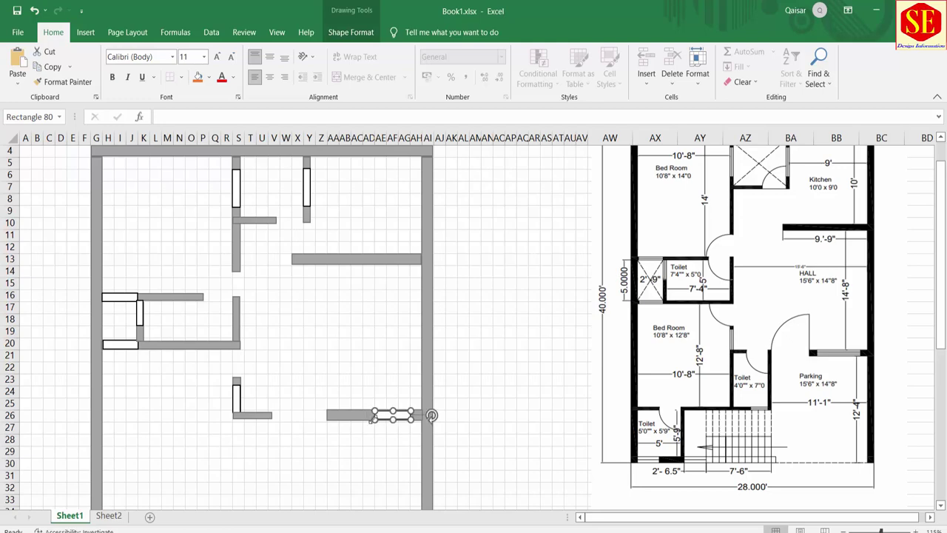
pyautogui.moveTo(373, 415); pyautogui.dragTo(351, 410)
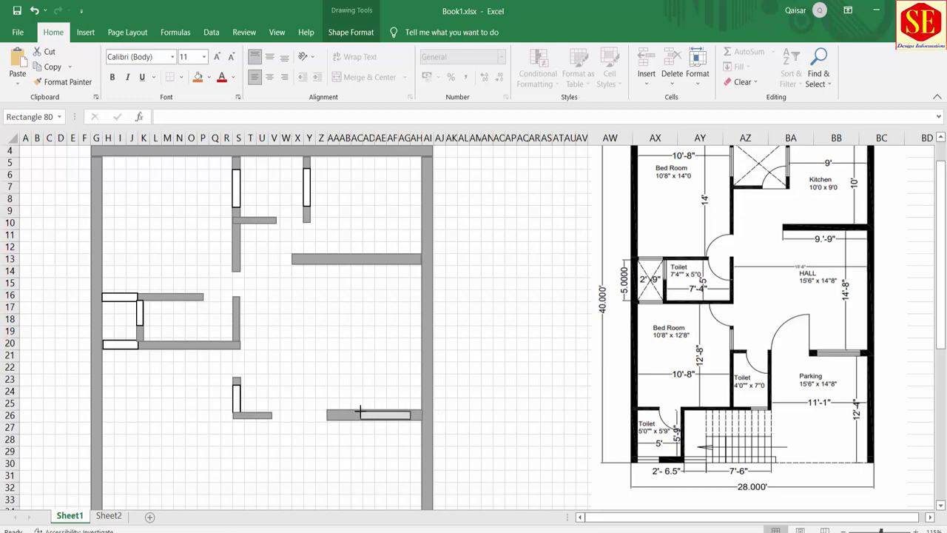
pyautogui.click(353, 381)
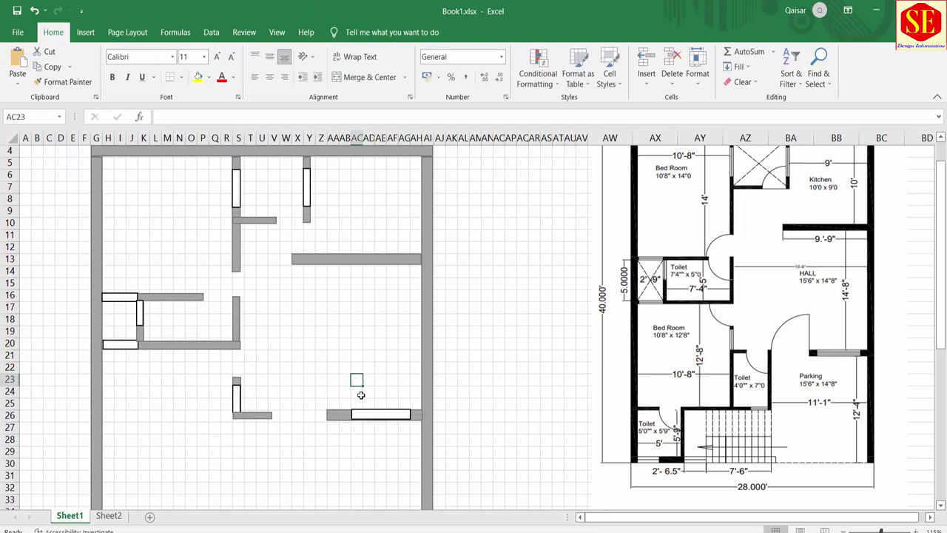
# Step: Align the opening and its row-26 wall piece, then shift the S26 stub slightly left
pyautogui.click(379, 417)
pyautogui.moveTo(379, 419); pyautogui.dragTo(376, 420)
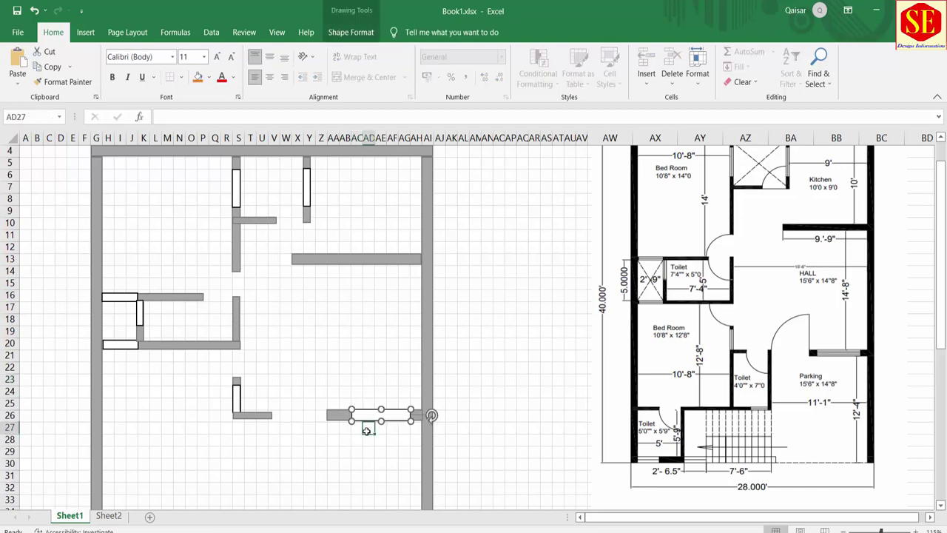
pyautogui.click(325, 419)
pyautogui.click(331, 413)
pyautogui.moveTo(330, 413); pyautogui.dragTo(335, 410)
pyautogui.click(359, 356)
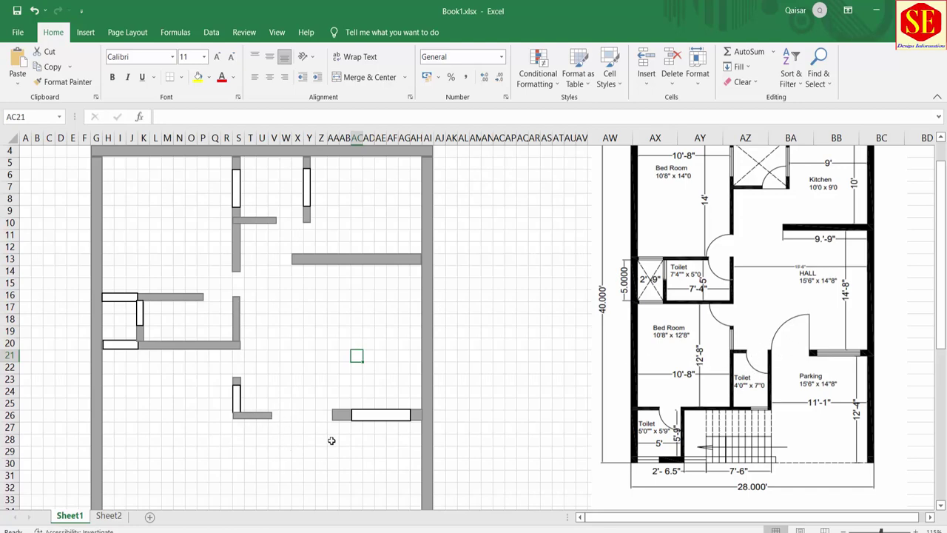
pyautogui.moveTo(258, 418); pyautogui.dragTo(262, 411)
pyautogui.click(286, 392)
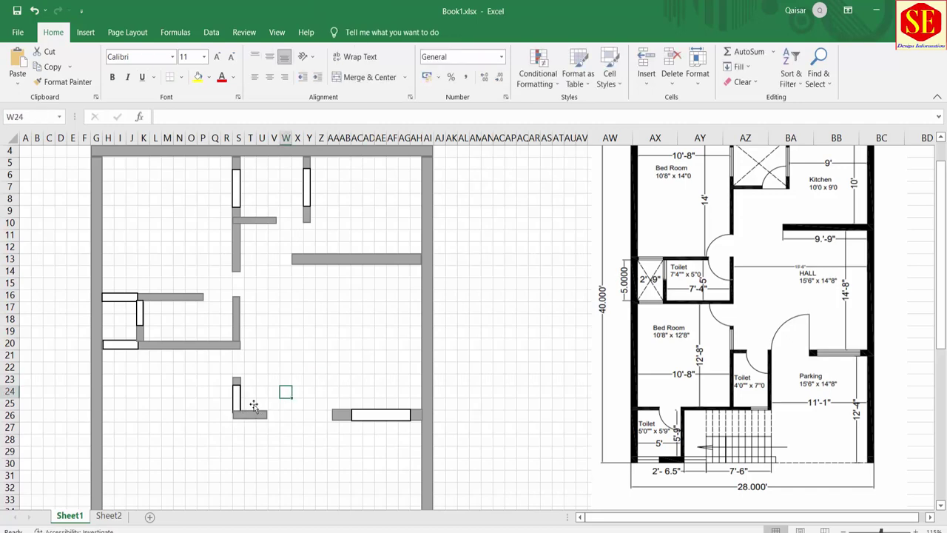
# Step: Paste a copy of the column S wall at X26 and lengthen it downward
pyautogui.rightClick(236, 306)
pyautogui.click(260, 61)
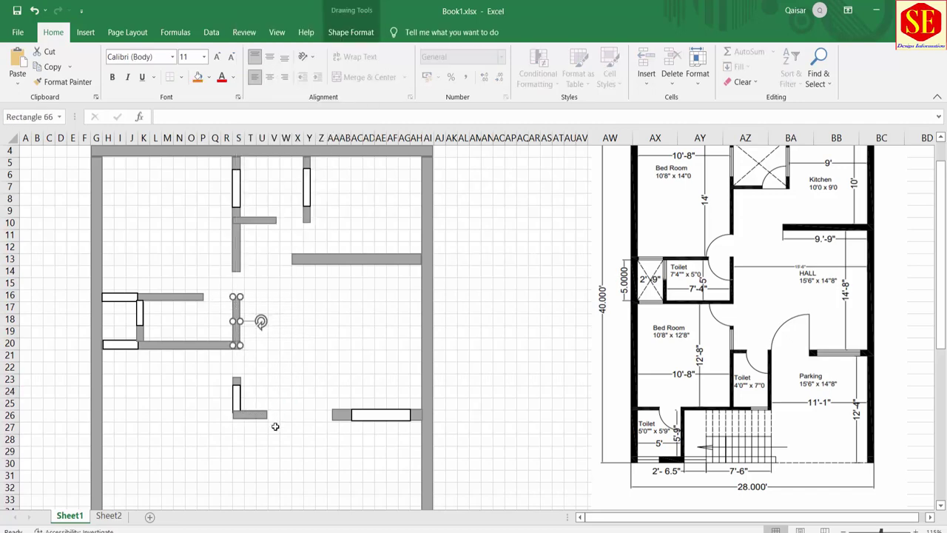
pyautogui.click(276, 419)
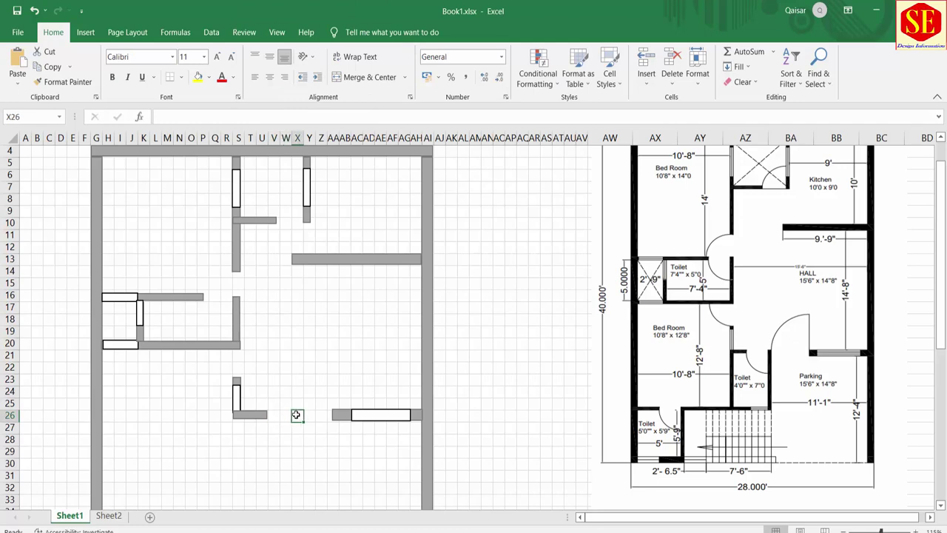
pyautogui.rightClick(296, 415)
pyautogui.click(323, 179)
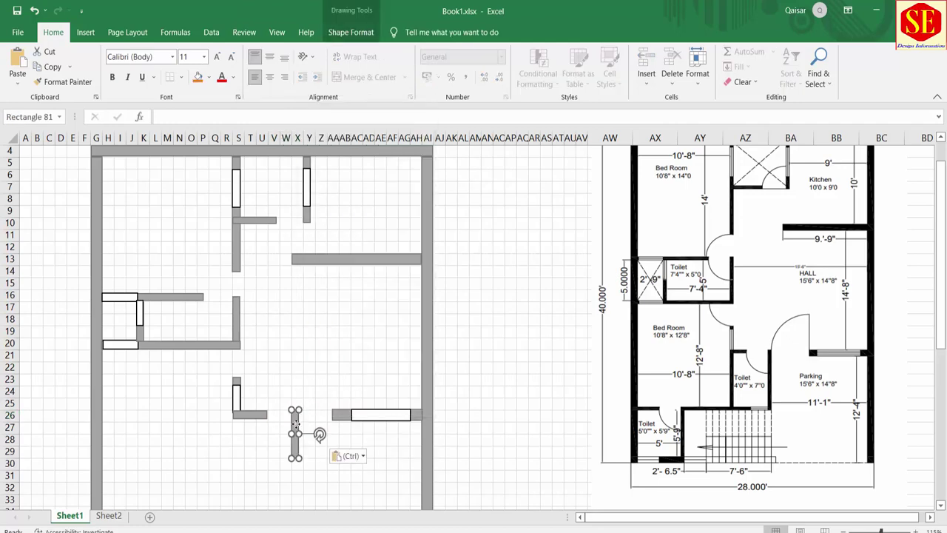
pyautogui.click(294, 423)
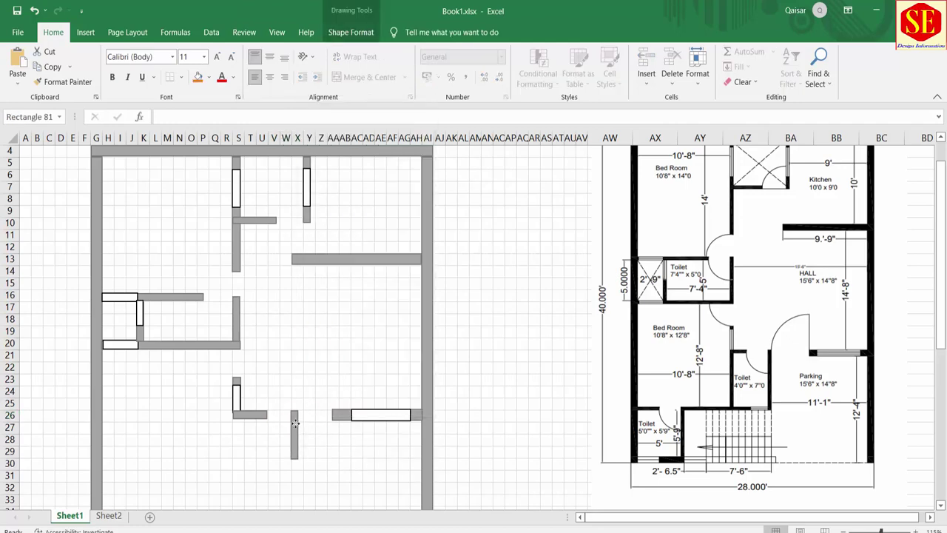
pyautogui.scroll(-3, 307, 458)
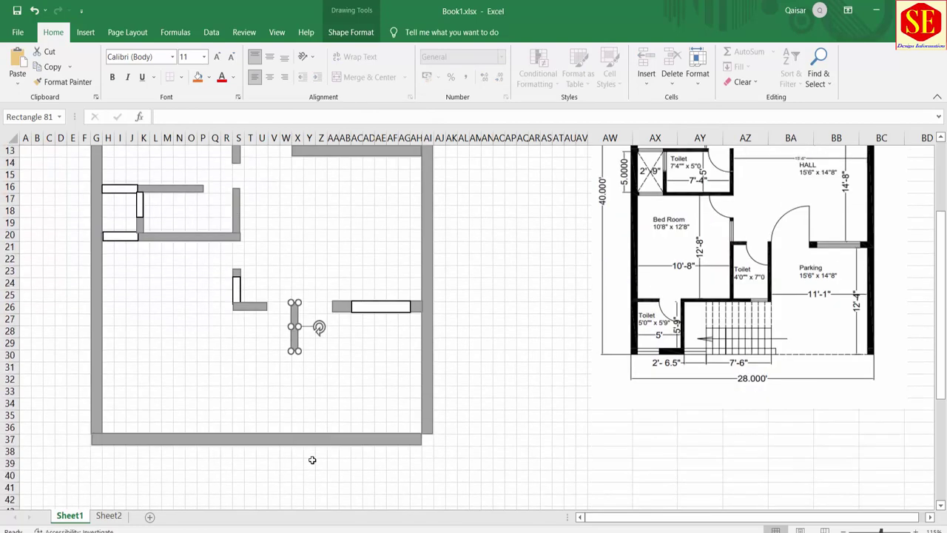
pyautogui.moveTo(294, 351); pyautogui.dragTo(298, 360)
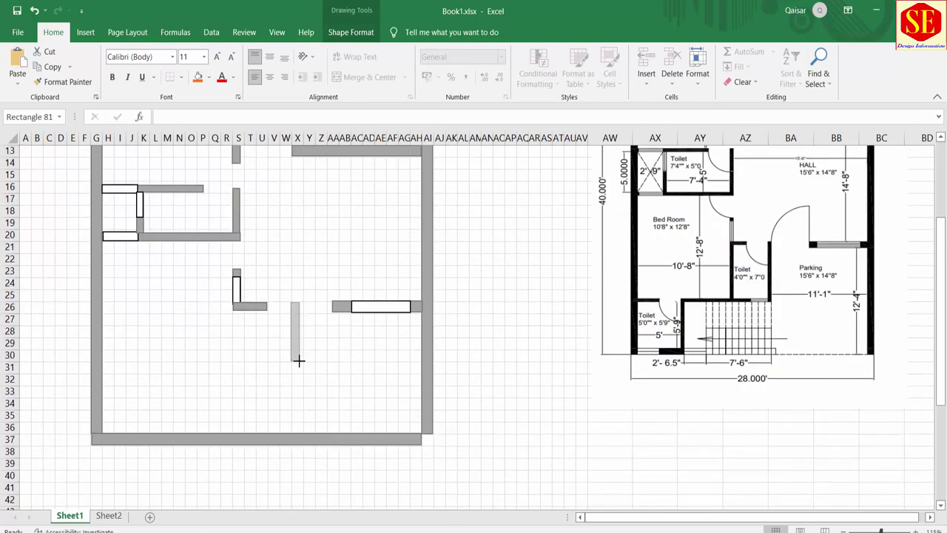
pyautogui.click(336, 357)
pyautogui.press('Down')
pyautogui.press('Down')
pyautogui.press('Down')
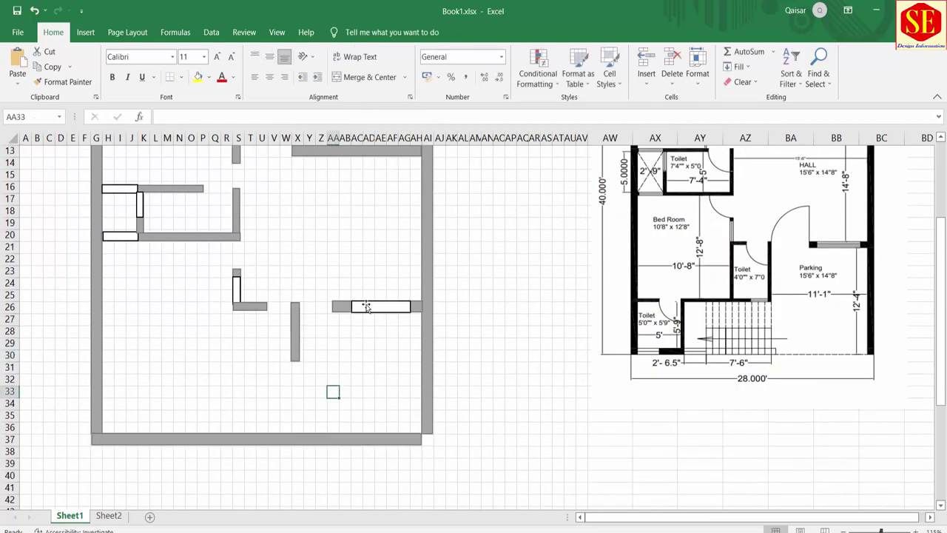
# Step: Paste a copy of the new vertical wall at S27 beneath the column S stub
pyautogui.rightClick(300, 328)
pyautogui.click(329, 81)
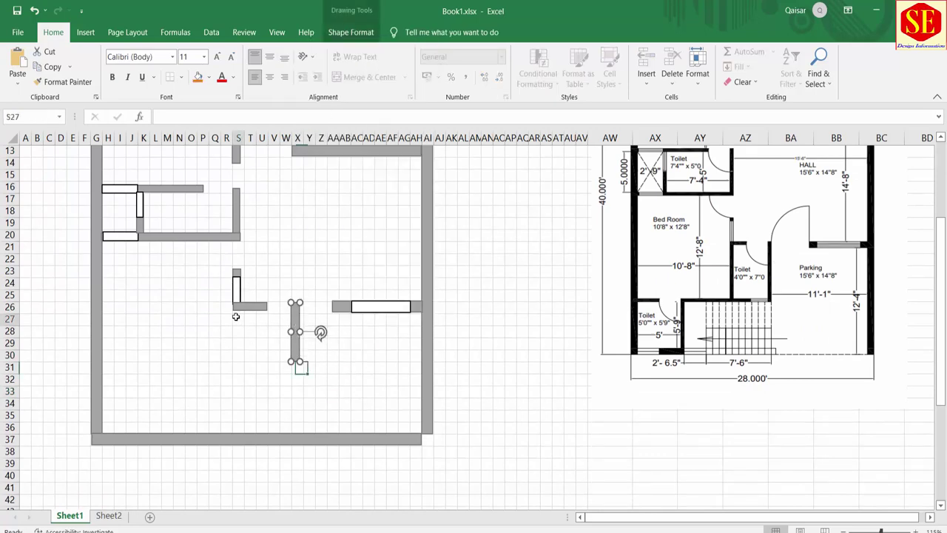
pyautogui.rightClick(236, 316)
pyautogui.click(260, 297)
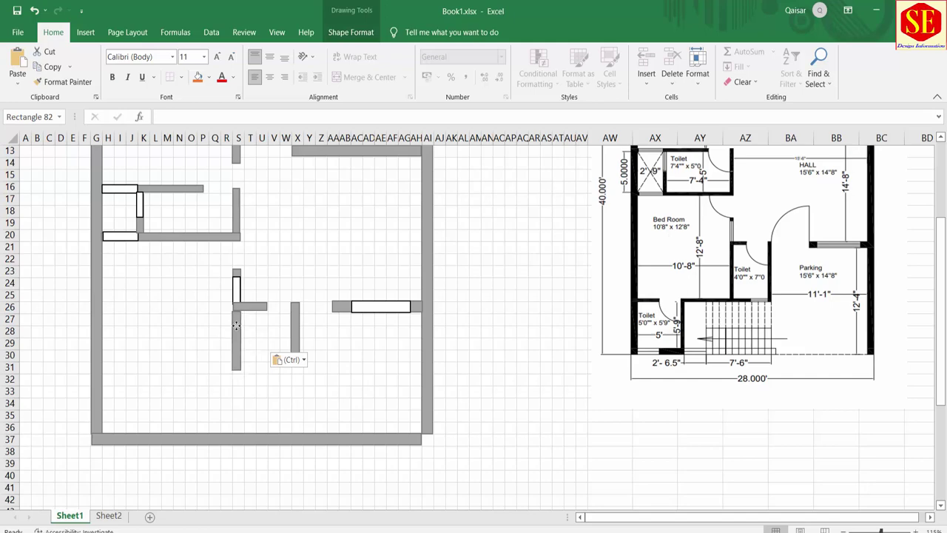
pyautogui.moveTo(236, 326); pyautogui.dragTo(236, 323)
pyautogui.click(298, 380)
pyautogui.click(296, 346)
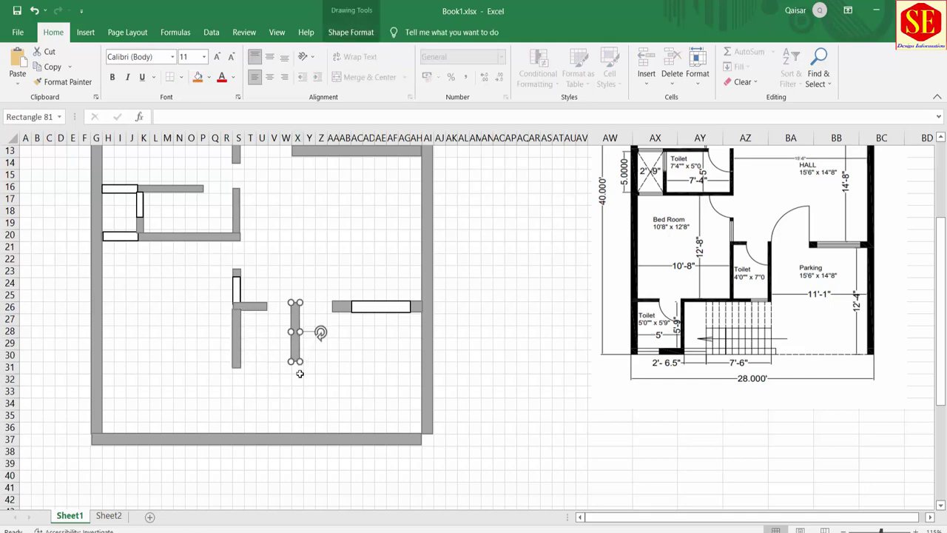
pyautogui.click(298, 364)
# Step: Paste the row-26 stub at T31 as the room's bottom wall and stretch it right
pyautogui.click(295, 348)
pyautogui.rightClick(250, 306)
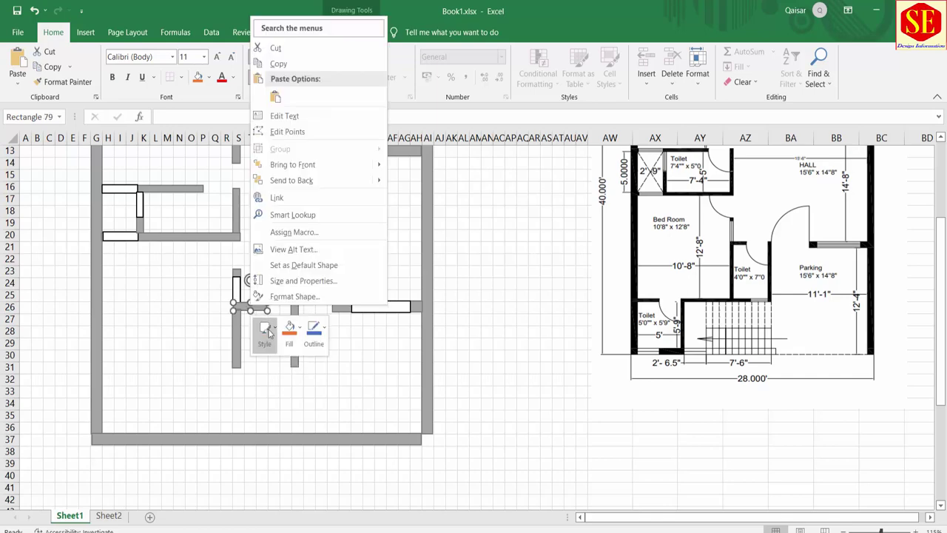
pyautogui.click(284, 65)
pyautogui.click(244, 369)
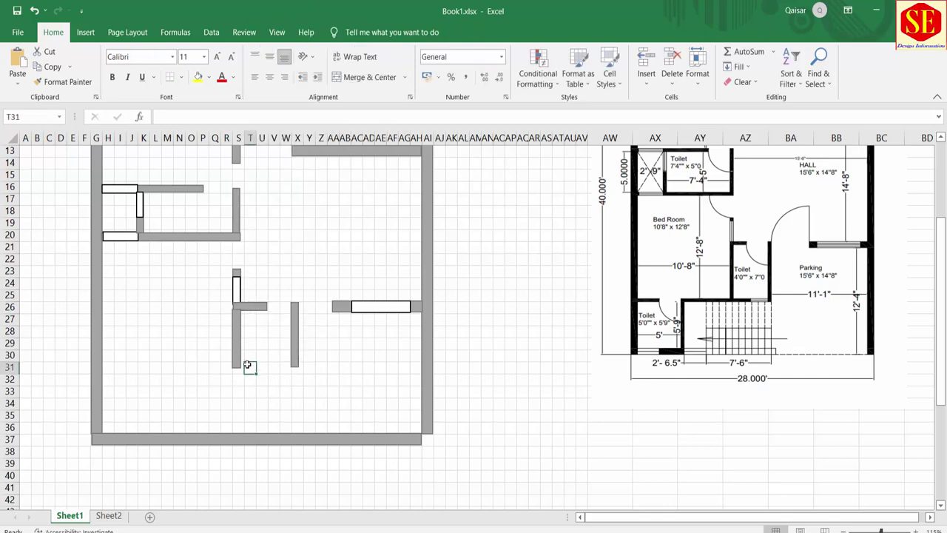
pyautogui.rightClick(244, 368)
pyautogui.click(274, 126)
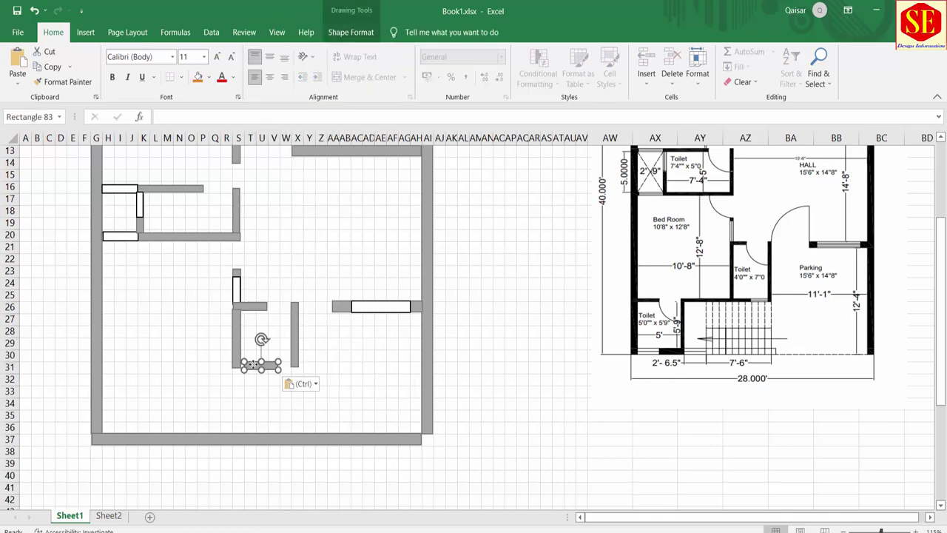
pyautogui.moveTo(251, 364); pyautogui.dragTo(250, 364)
pyautogui.scroll(1, 252, 364)
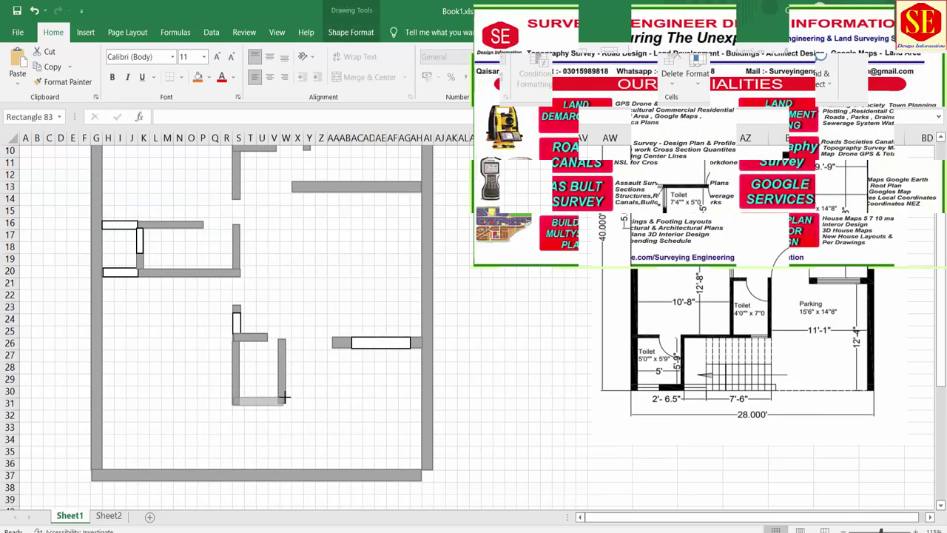
pyautogui.moveTo(272, 401); pyautogui.dragTo(286, 399)
pyautogui.click(309, 391)
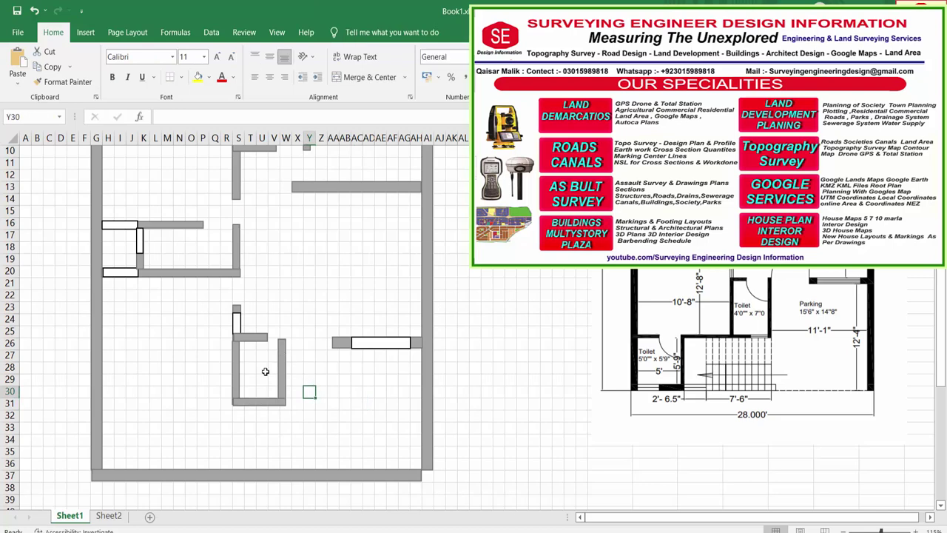
# Step: Resize the short partition bar and move it up and to the right
pyautogui.click(259, 336)
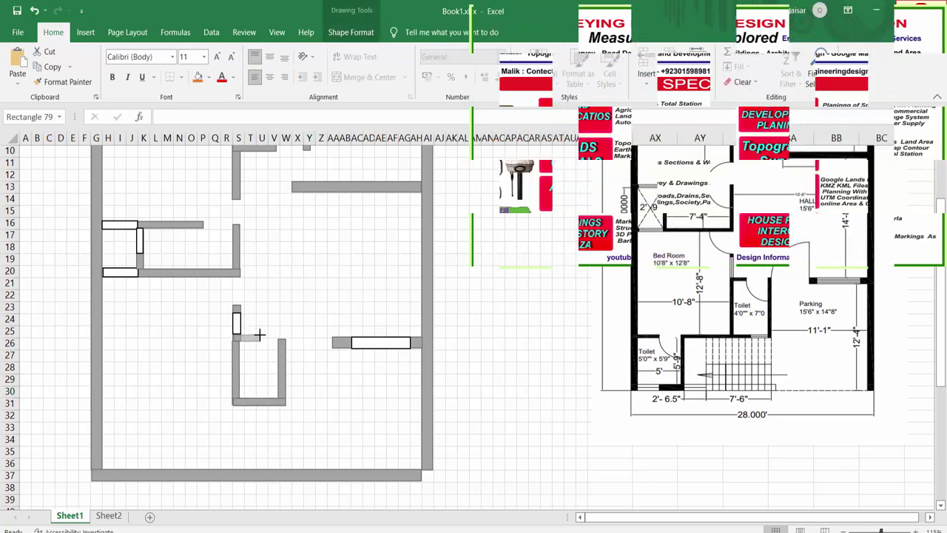
pyautogui.moveTo(259, 337); pyautogui.dragTo(286, 336)
pyautogui.click(282, 362)
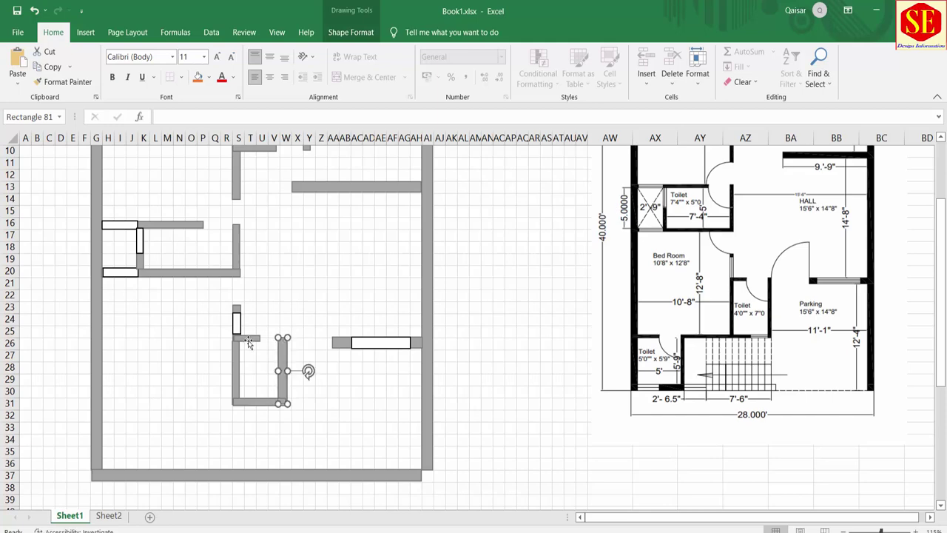
pyautogui.click(258, 339)
pyautogui.click(259, 366)
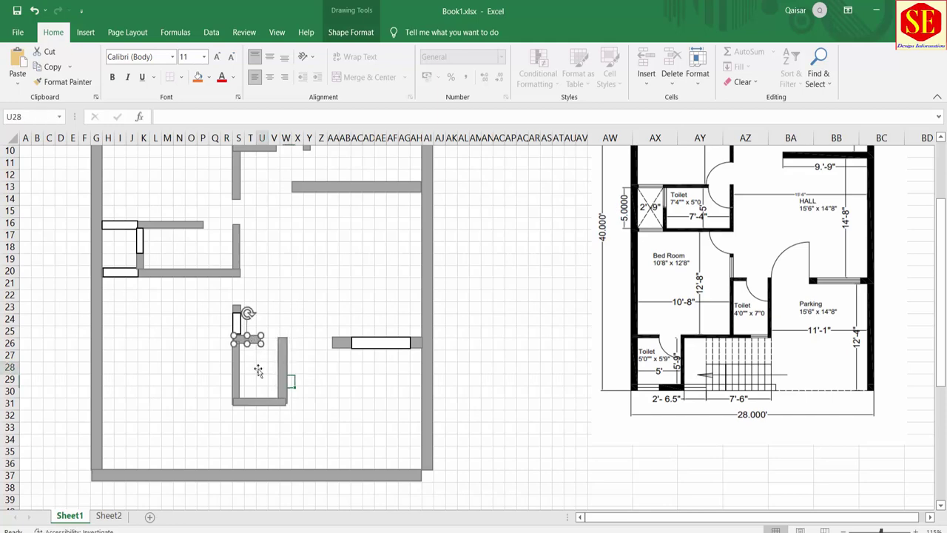
pyautogui.click(247, 341)
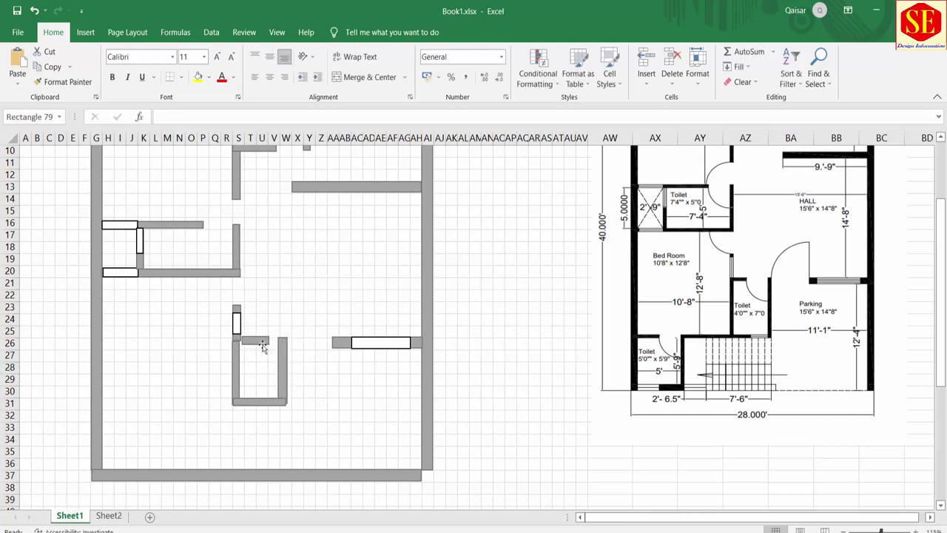
pyautogui.moveTo(247, 340); pyautogui.dragTo(280, 299)
# Step: Lengthen the room's left wall and join the short bar to its top
pyautogui.click(238, 358)
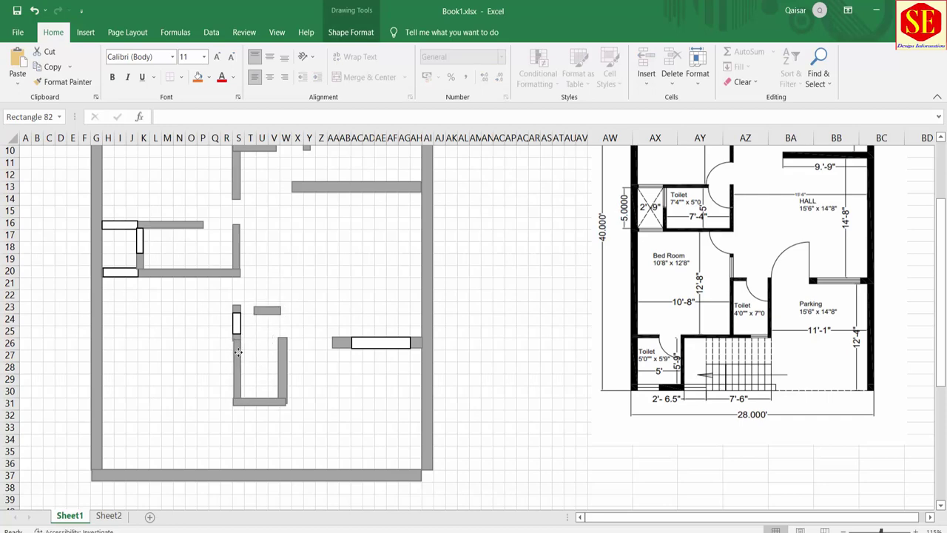
pyautogui.moveTo(237, 353); pyautogui.dragTo(241, 372)
pyautogui.click(256, 312)
pyautogui.moveTo(256, 312); pyautogui.dragTo(243, 338)
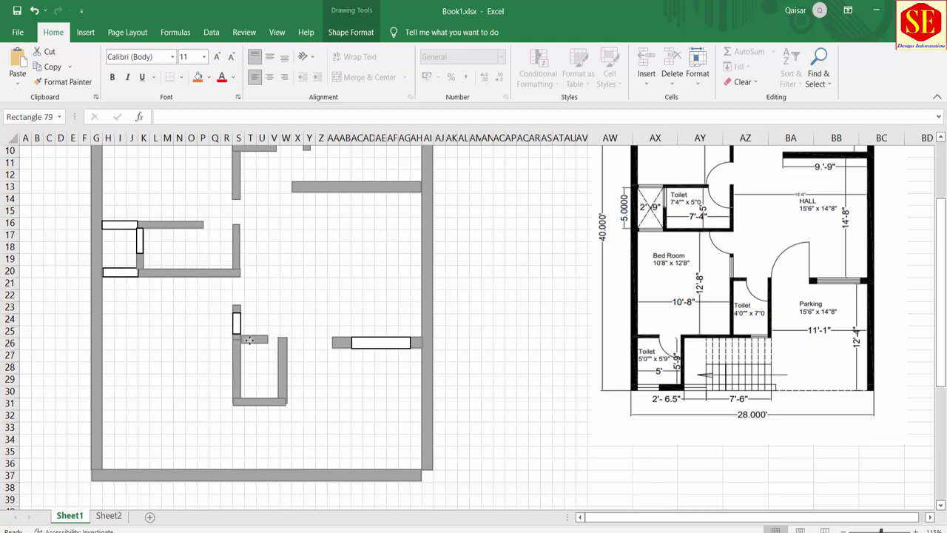
pyautogui.moveTo(249, 339); pyautogui.dragTo(255, 335)
pyautogui.moveTo(255, 334); pyautogui.dragTo(255, 335)
pyautogui.click(285, 308)
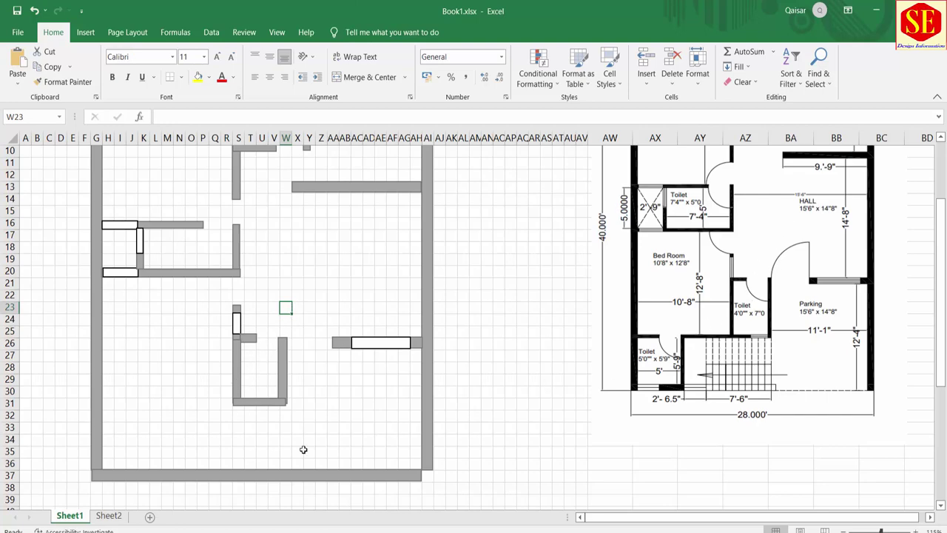
# Step: Copy the room's row-31 wall and paste a duplicate beside the left outer wall
pyautogui.scroll(2, 284, 306)
pyautogui.scroll(1, 293, 266)
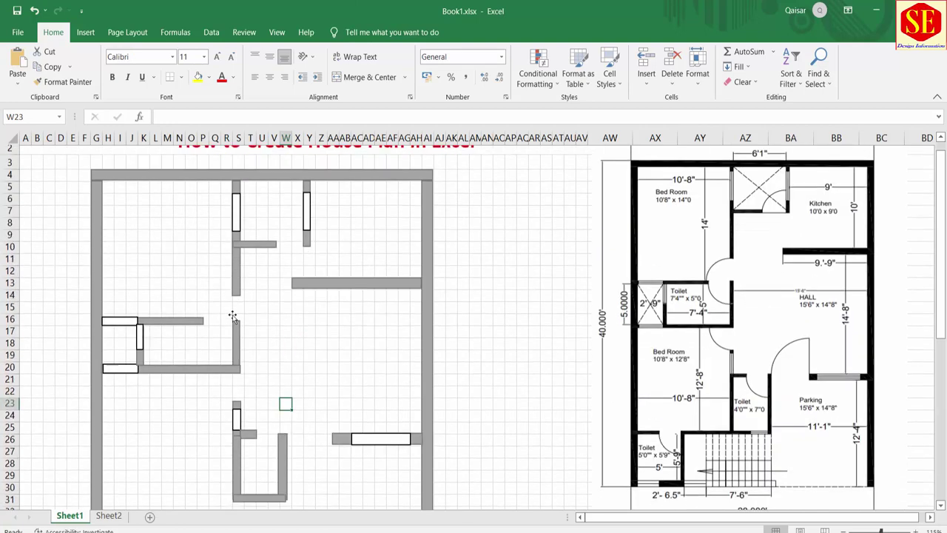
pyautogui.scroll(-1, 451, 307)
pyautogui.scroll(-2, 184, 326)
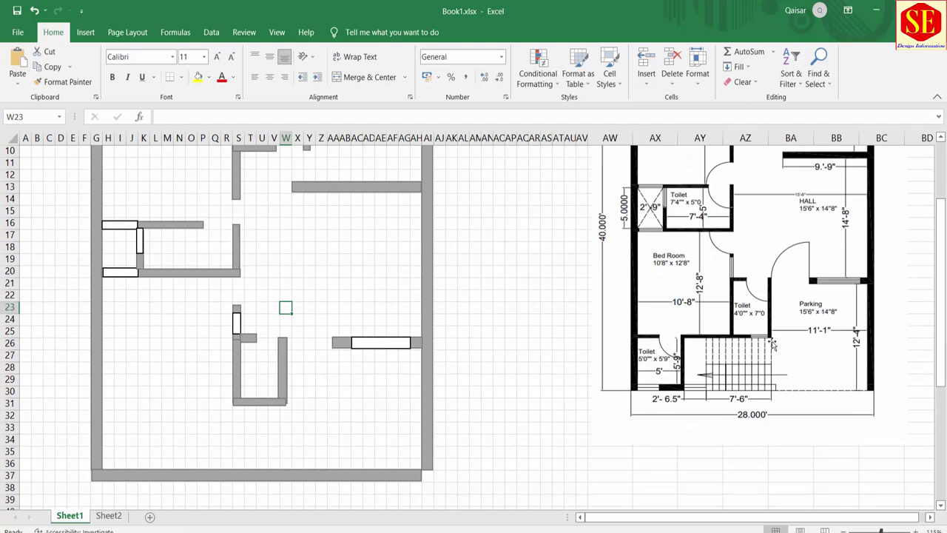
pyautogui.click(257, 404)
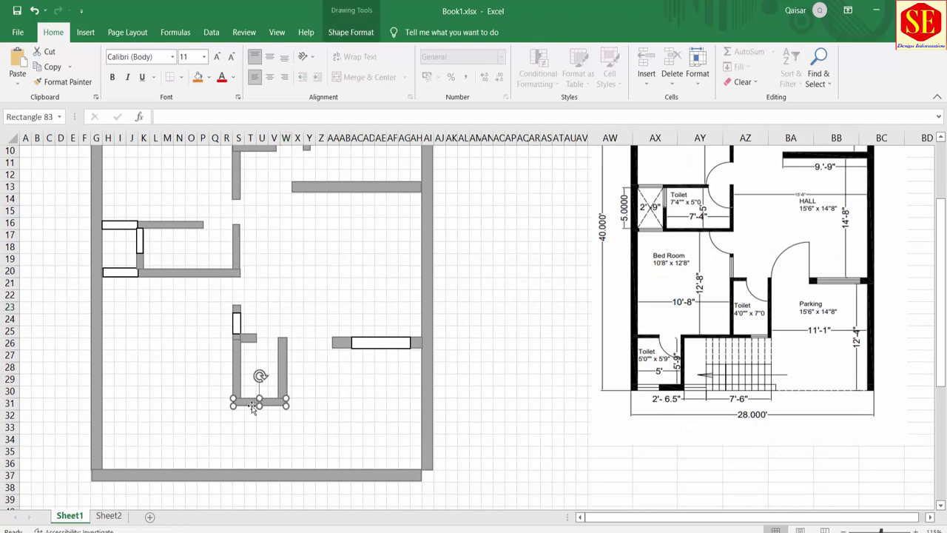
pyautogui.rightClick(257, 403)
pyautogui.press('Escape')
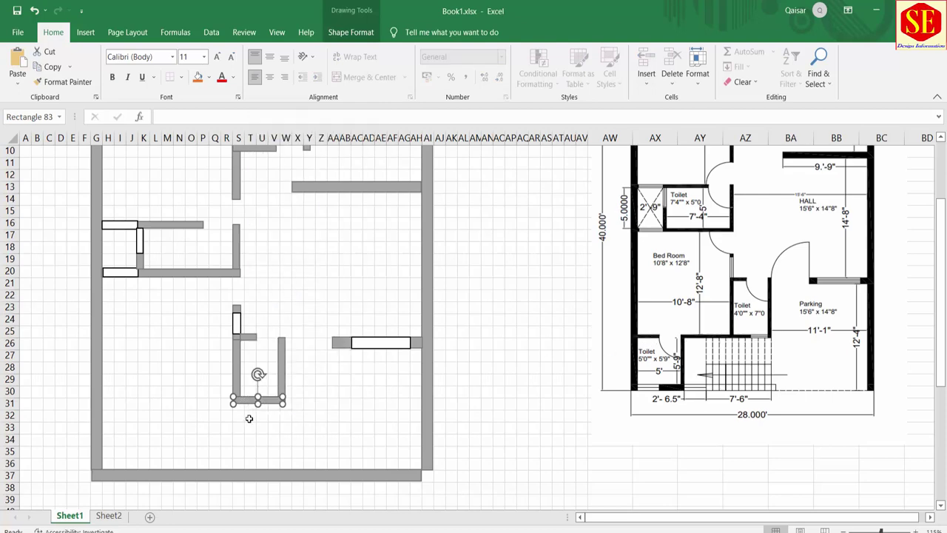
pyautogui.rightClick(111, 402)
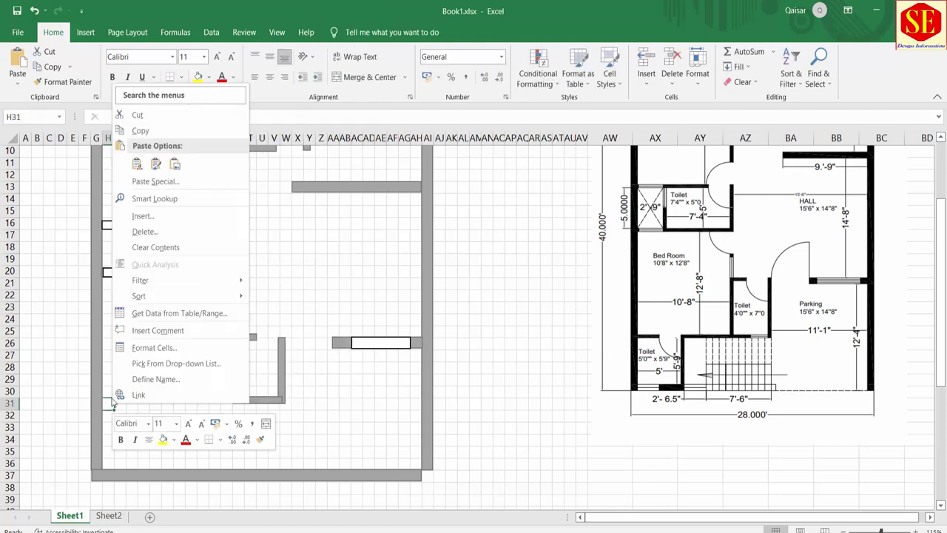
pyautogui.click(136, 161)
pyautogui.click(194, 393)
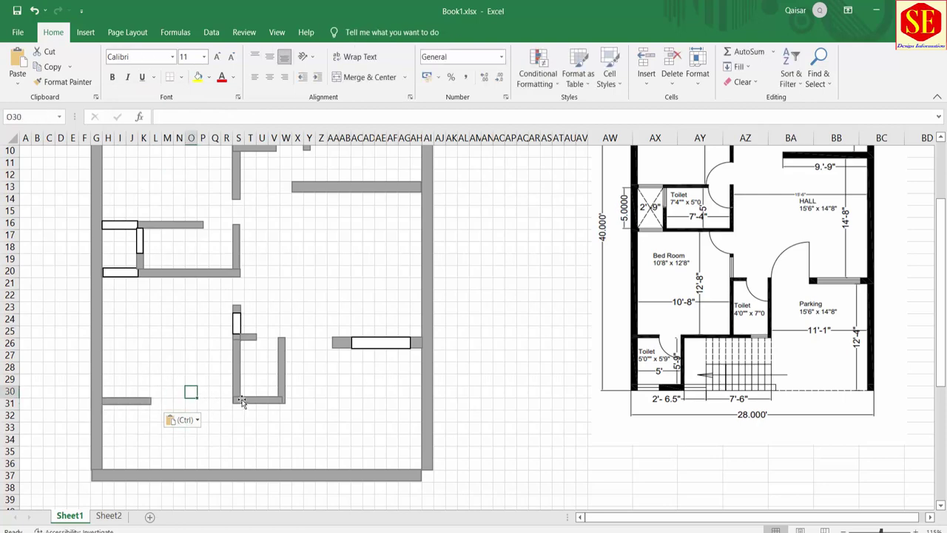
# Step: Stretch the row-31 wall leftward so it reaches column N
pyautogui.click(233, 399)
pyautogui.moveTo(233, 399); pyautogui.dragTo(187, 396)
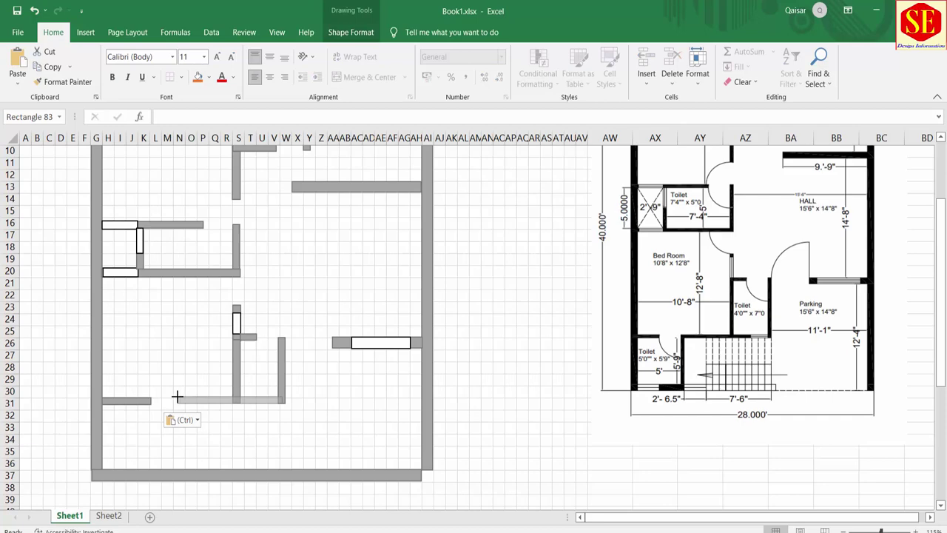
pyautogui.moveTo(177, 396); pyautogui.dragTo(177, 397)
pyautogui.click(290, 403)
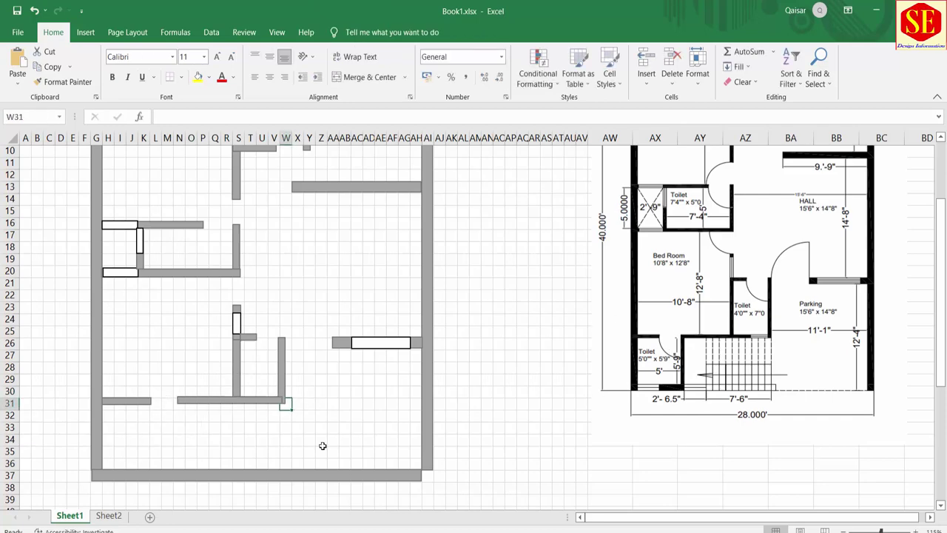
# Step: Paste a copy of the room's left vertical wall just below the row-31 wall
pyautogui.scroll(-1, 124, 439)
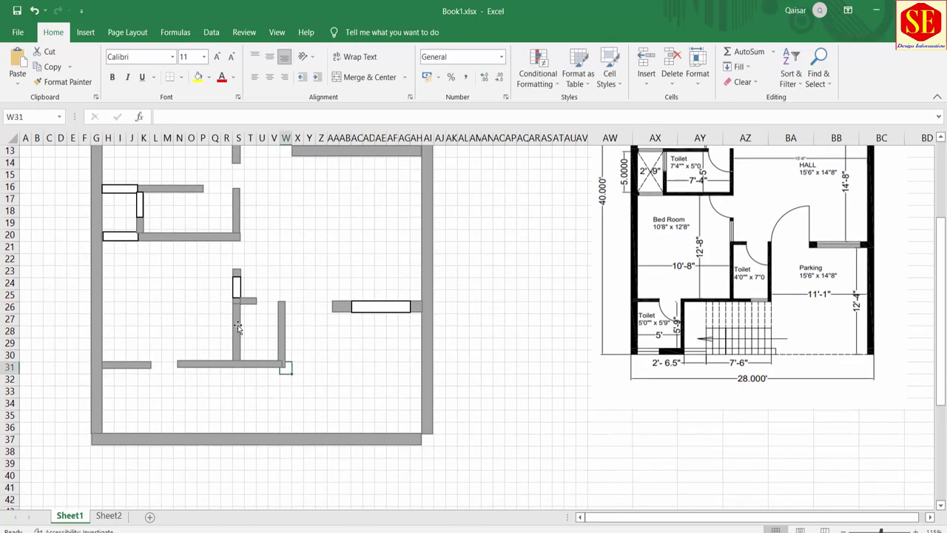
pyautogui.click(238, 326)
pyautogui.rightClick(238, 329)
pyautogui.press('Escape')
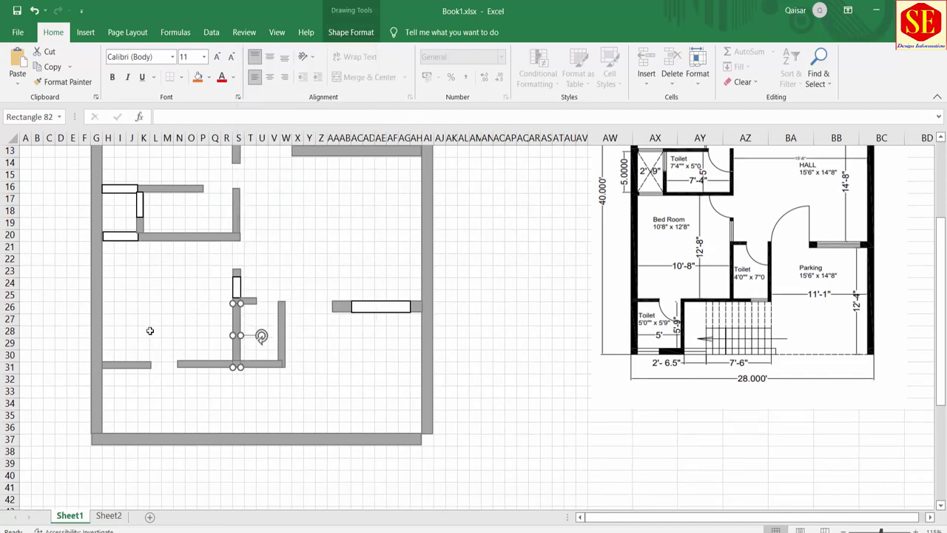
pyautogui.rightClick(178, 381)
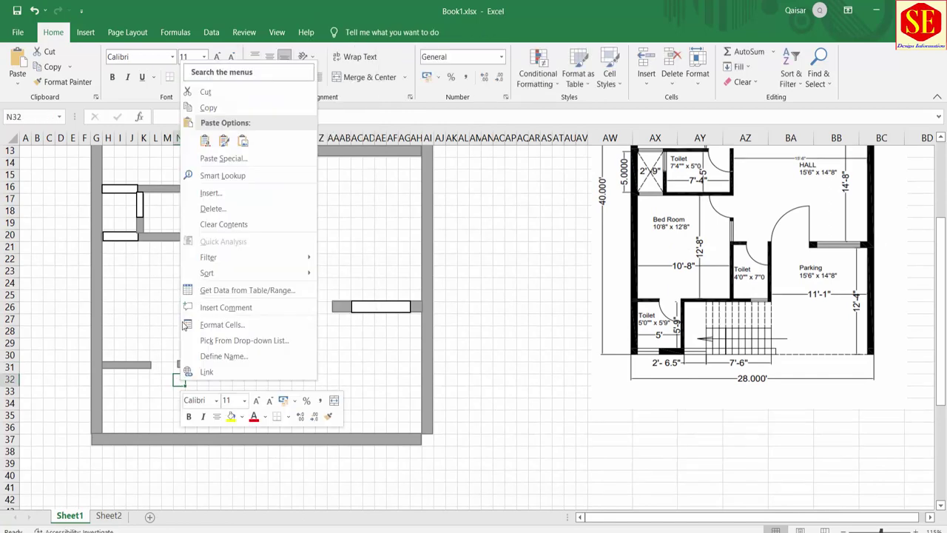
pyautogui.click(203, 140)
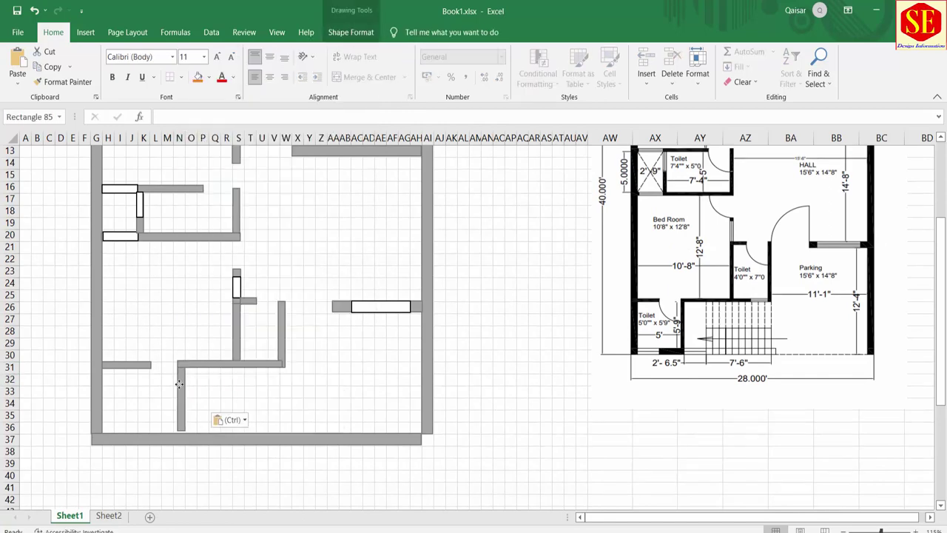
pyautogui.moveTo(177, 385); pyautogui.dragTo(181, 383)
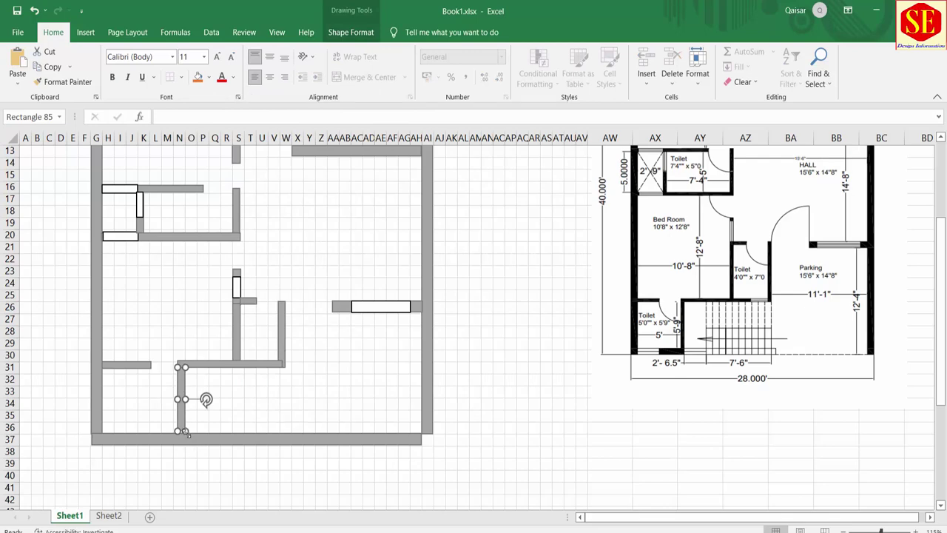
pyautogui.click(295, 392)
# Step: Stretch the new column-N wall down to the bottom outer wall, aligned under the row-31 wall's end
pyautogui.click(202, 415)
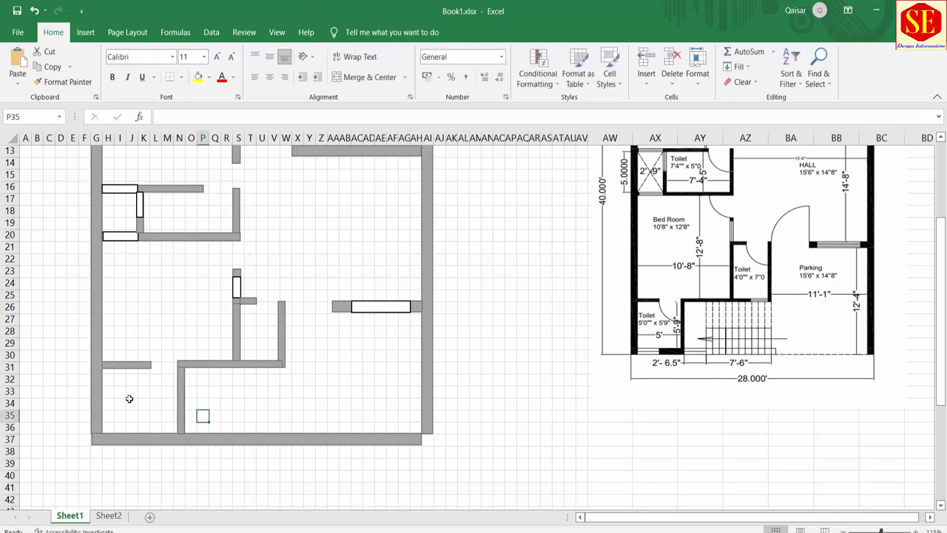
pyautogui.moveTo(183, 395); pyautogui.dragTo(176, 383)
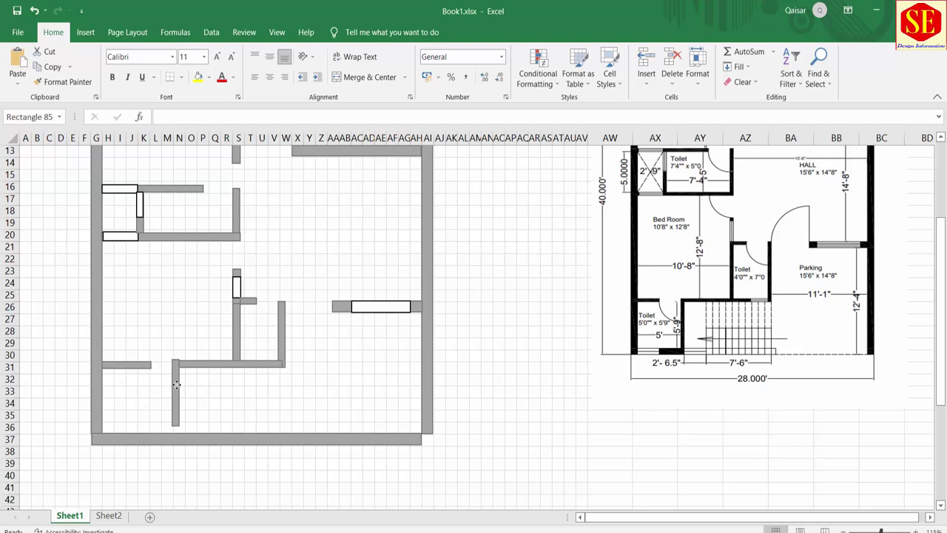
pyautogui.click(176, 385)
pyautogui.moveTo(175, 426); pyautogui.dragTo(179, 433)
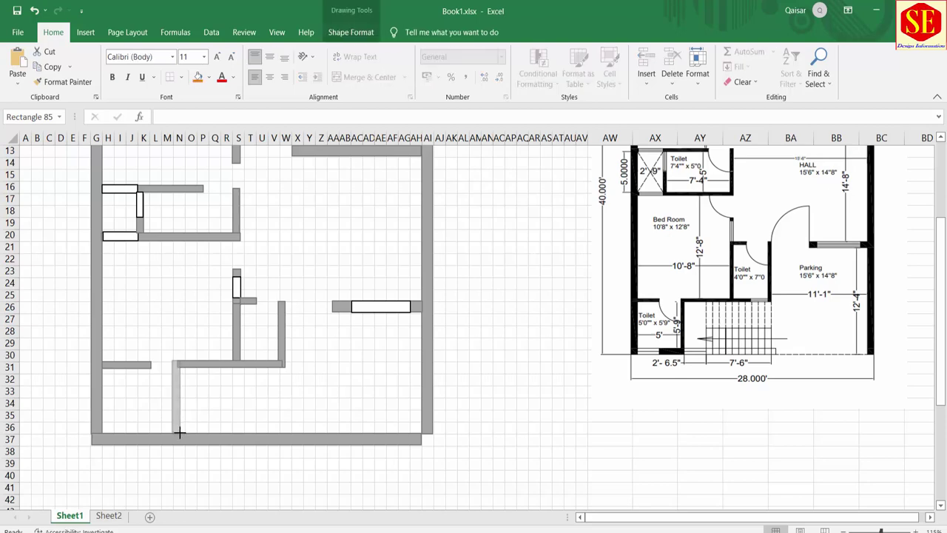
pyautogui.click(252, 405)
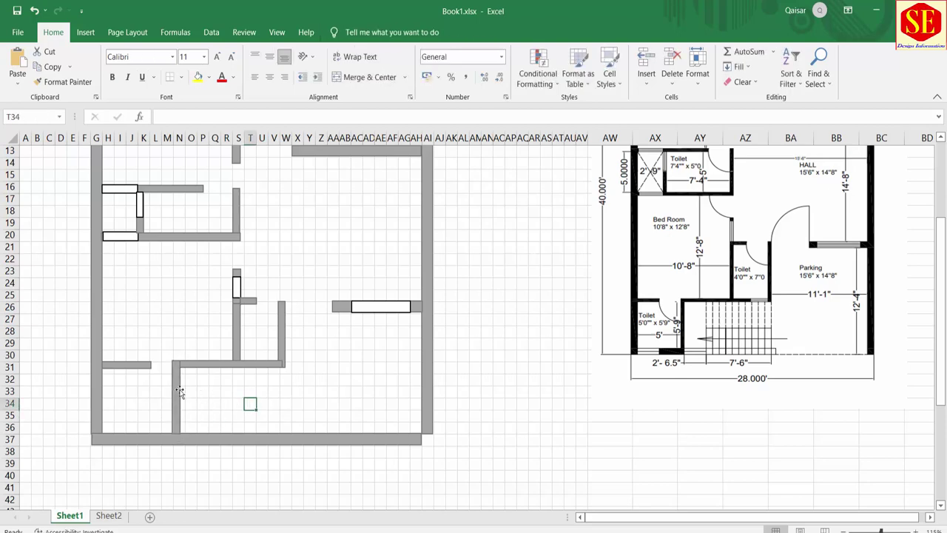
pyautogui.click(179, 392)
pyautogui.moveTo(180, 398); pyautogui.dragTo(178, 400)
pyautogui.click(250, 405)
pyautogui.scroll(2, 340, 329)
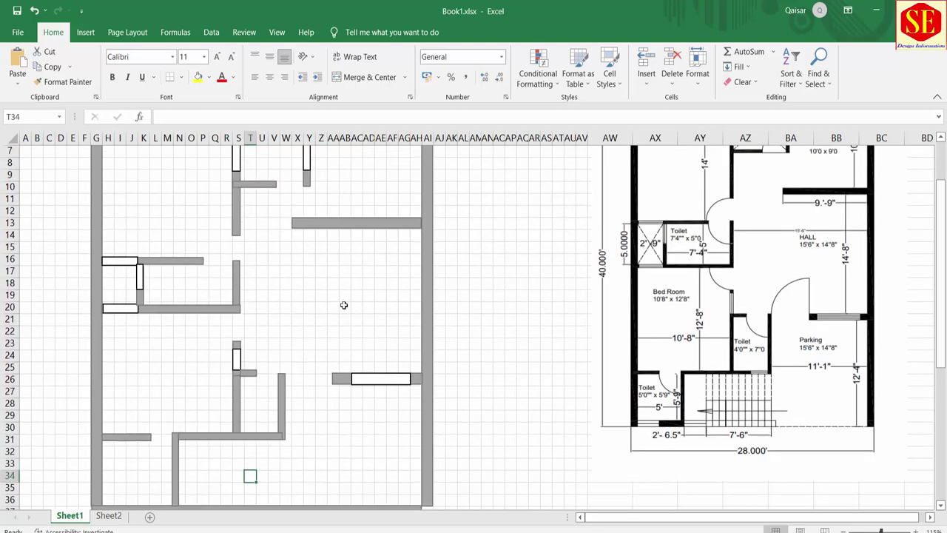
pyautogui.scroll(-1, 355, 314)
pyautogui.click(345, 427)
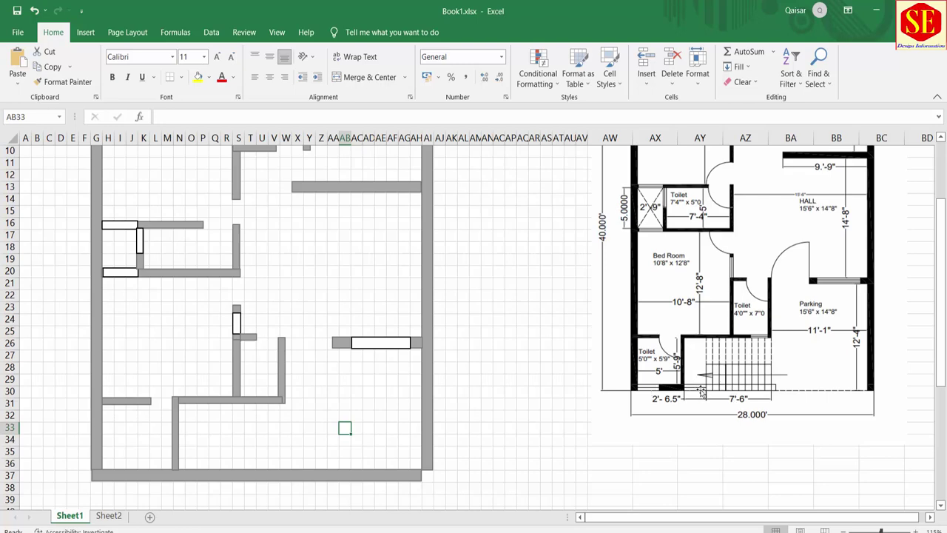
# Step: Copy the small white opening and paste it onto the bottom wall as the first gap
pyautogui.rightClick(124, 271)
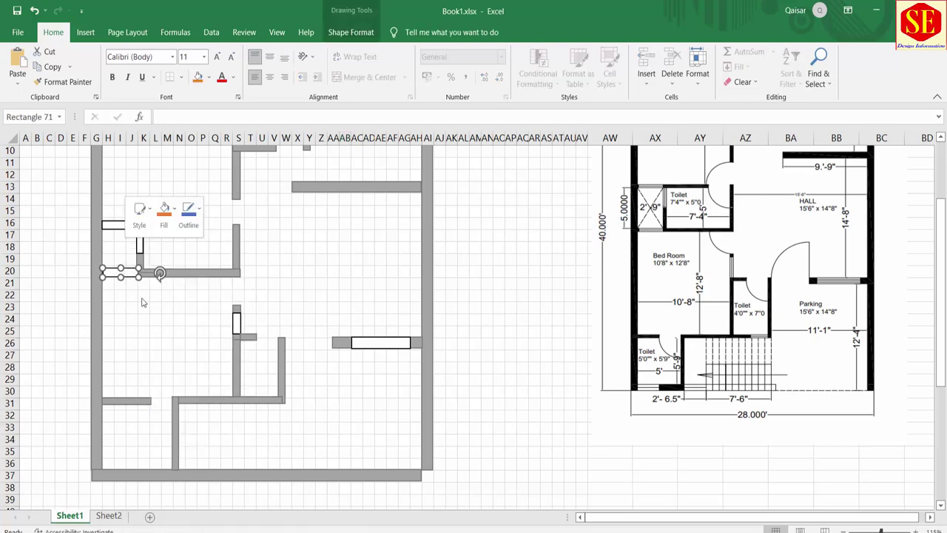
pyautogui.click(104, 475)
pyautogui.rightClick(106, 478)
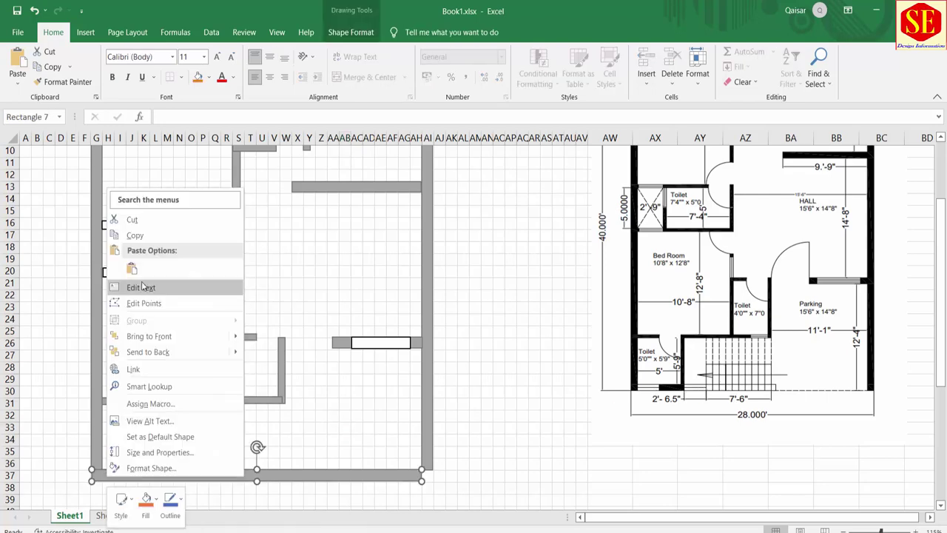
pyautogui.click(123, 267)
pyautogui.moveTo(104, 478)
pyautogui.mouseDown()
pyautogui.moveTo(144, 477)
pyautogui.moveTo(140, 469)
pyautogui.moveTo(122, 482)
pyautogui.mouseUp()
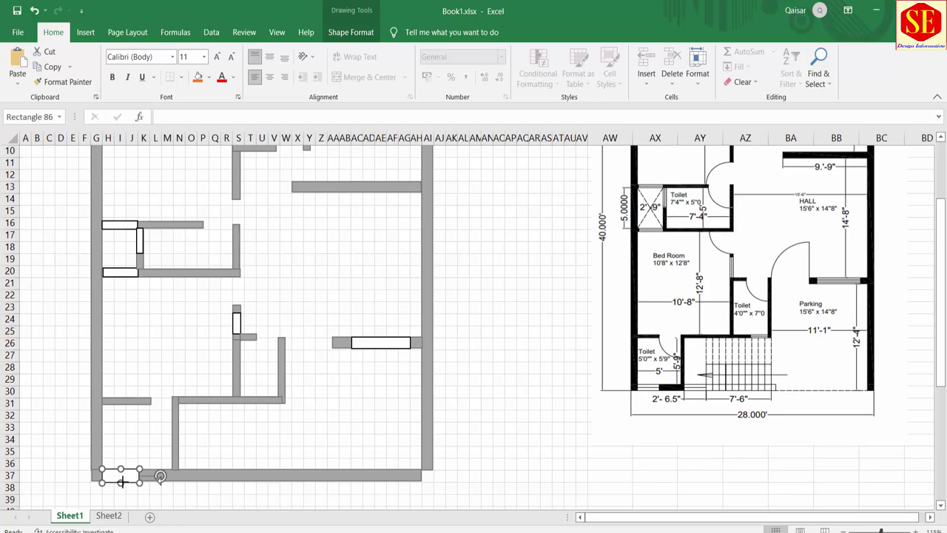
pyautogui.click(110, 499)
pyautogui.click(120, 476)
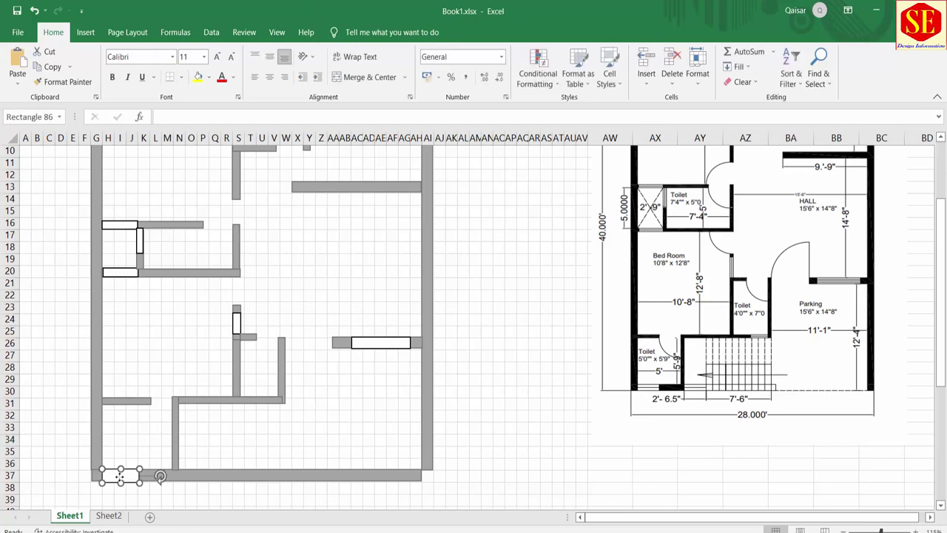
# Step: Paste a second white opening further right along the bottom wall and resize it to fit
pyautogui.rightClick(121, 476)
pyautogui.press('Escape')
pyautogui.rightClick(186, 477)
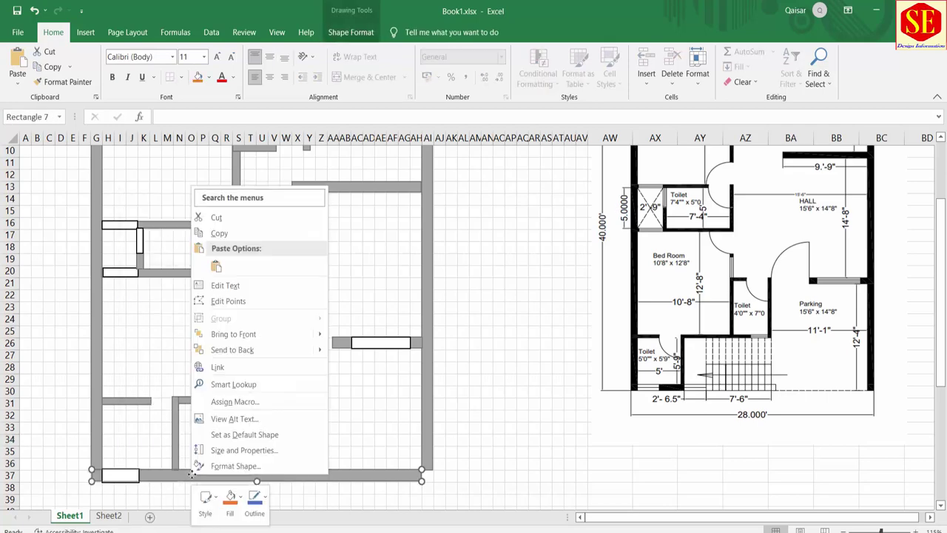
pyautogui.click(217, 266)
pyautogui.moveTo(112, 483); pyautogui.dragTo(190, 476)
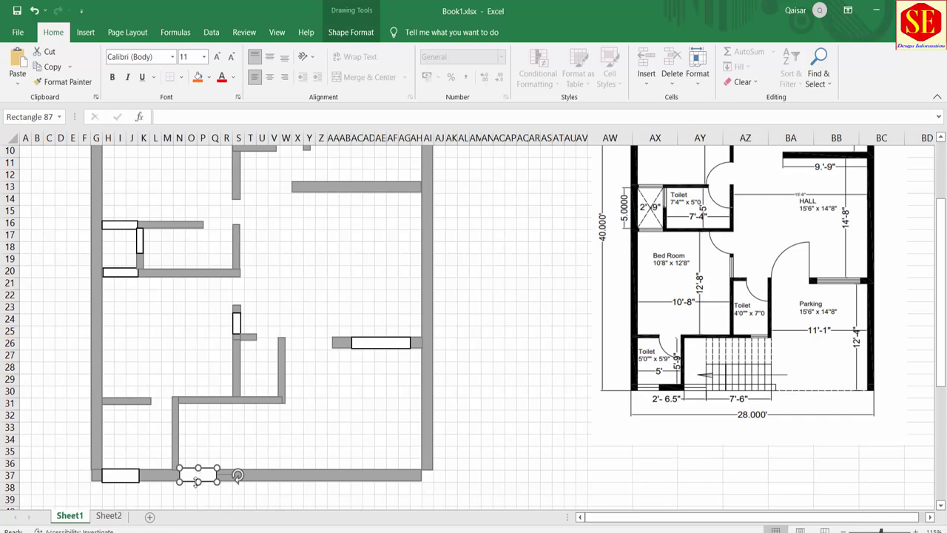
pyautogui.moveTo(196, 481); pyautogui.dragTo(195, 479)
pyautogui.press('Escape')
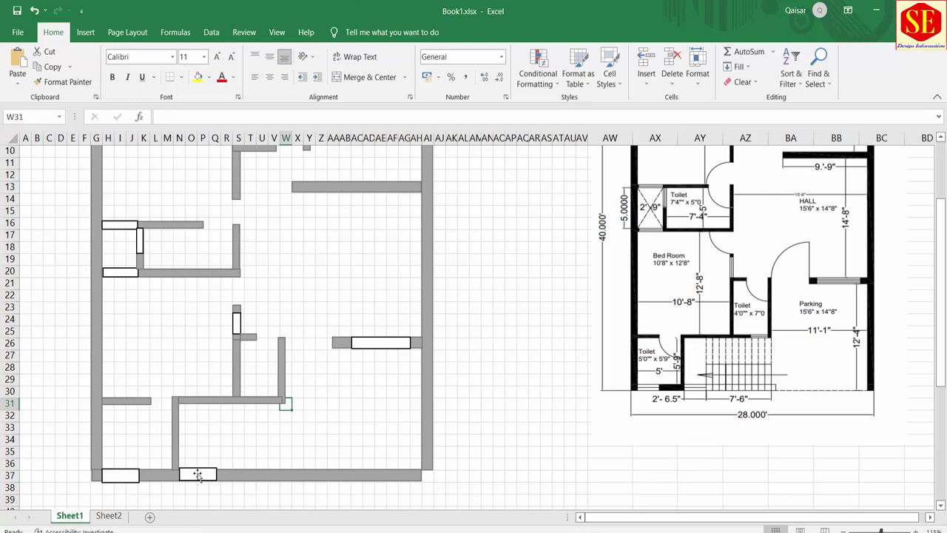
pyautogui.click(198, 475)
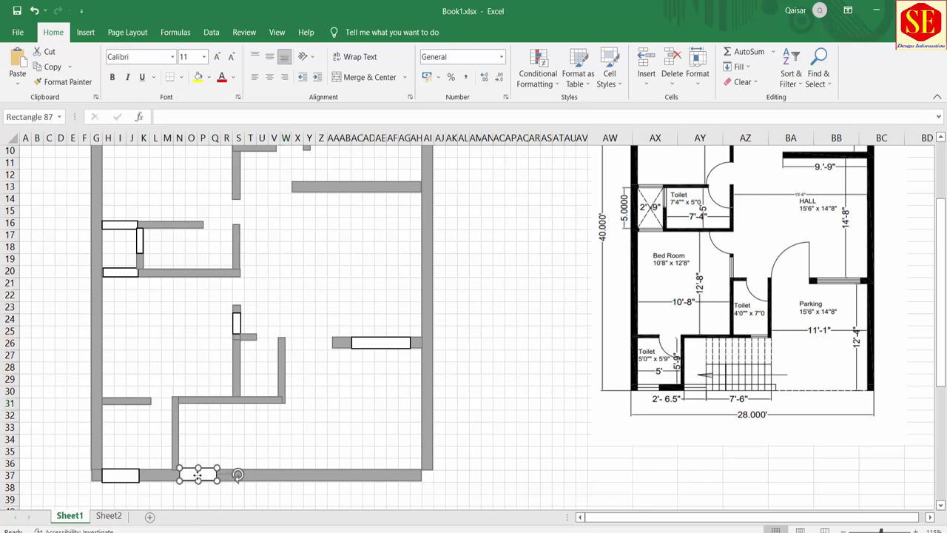
pyautogui.click(312, 419)
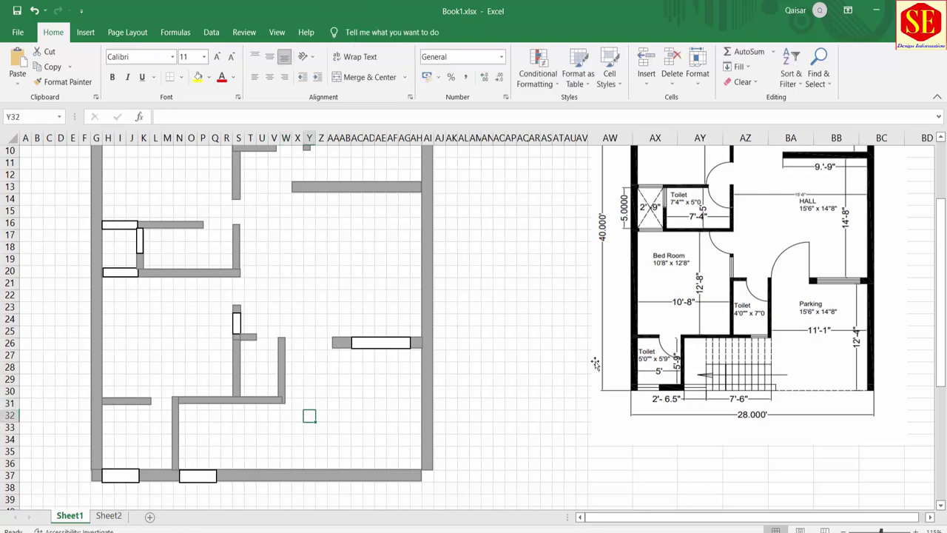
pyautogui.scroll(3, 211, 369)
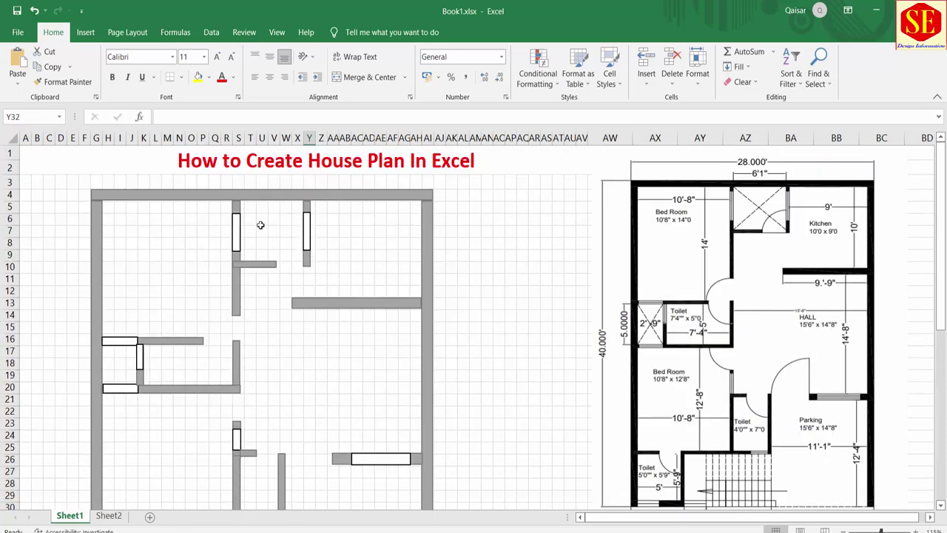
# Step: Draw a short vertical line near the upper openings and give it a black style
pyautogui.click(85, 31)
pyautogui.click(180, 52)
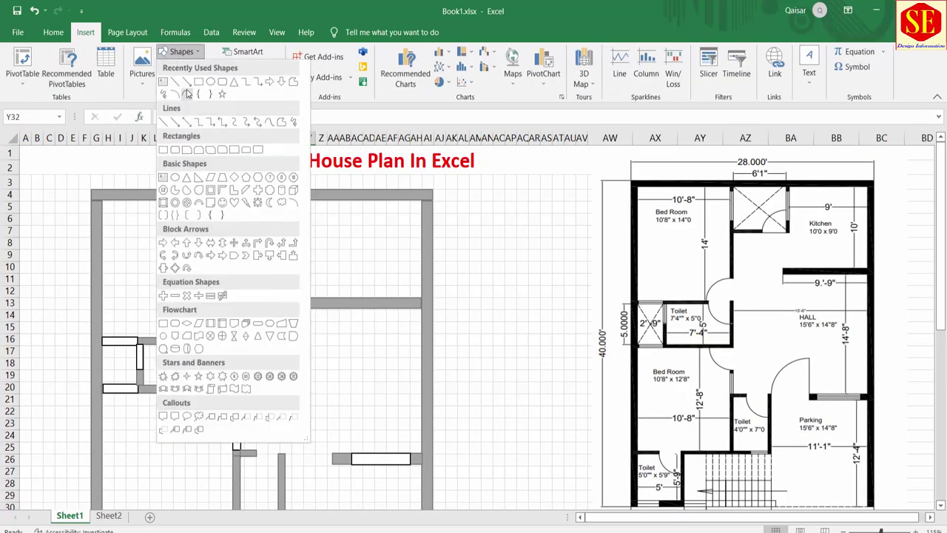
pyautogui.click(177, 86)
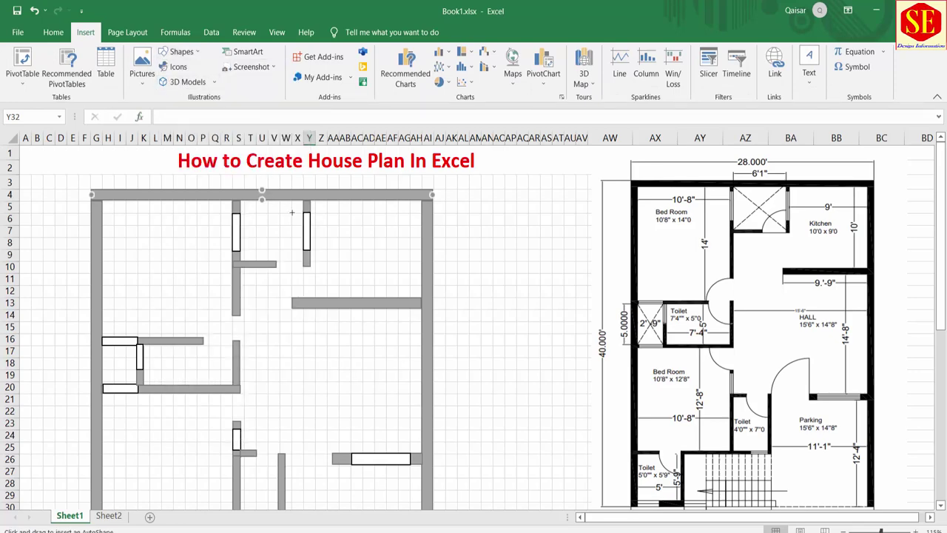
pyautogui.moveTo(305, 212); pyautogui.dragTo(306, 213)
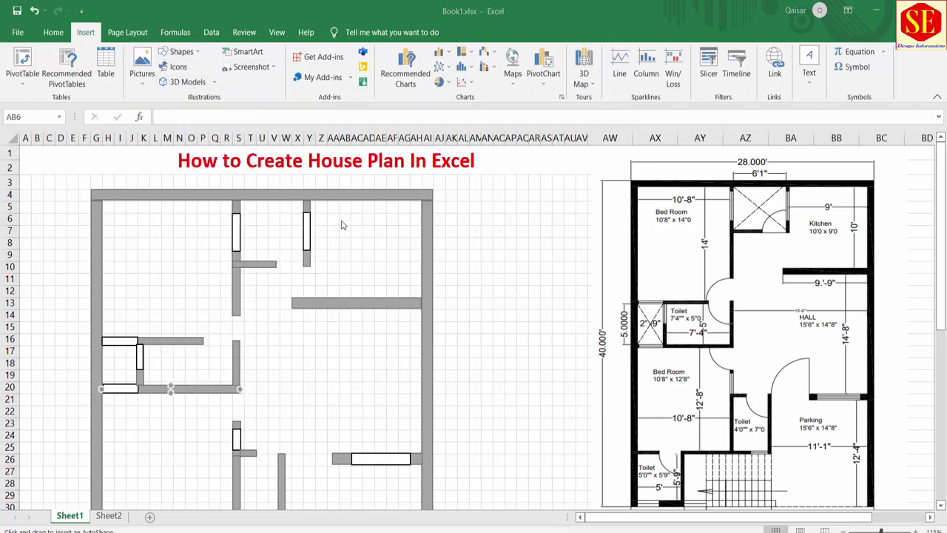
pyautogui.click(345, 219)
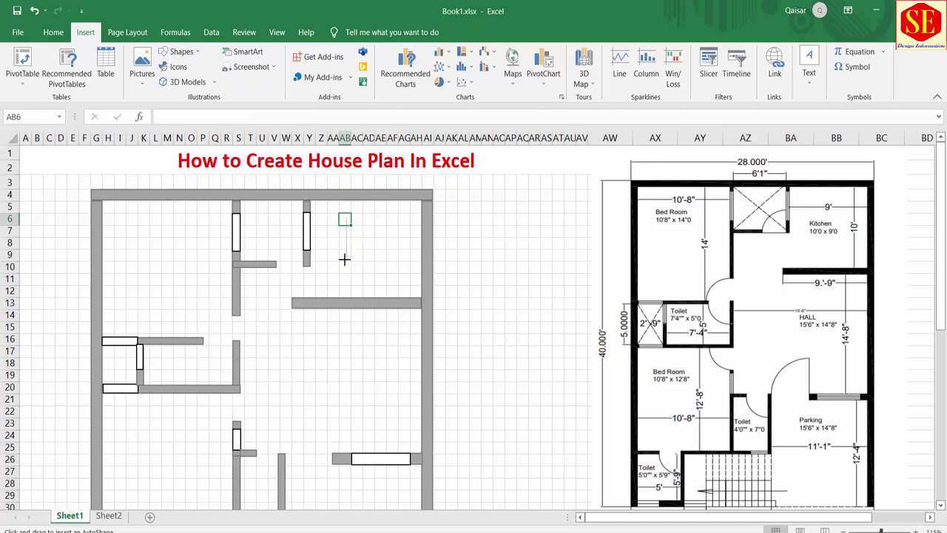
pyautogui.moveTo(344, 249); pyautogui.dragTo(346, 219)
pyautogui.click(407, 82)
pyautogui.click(178, 134)
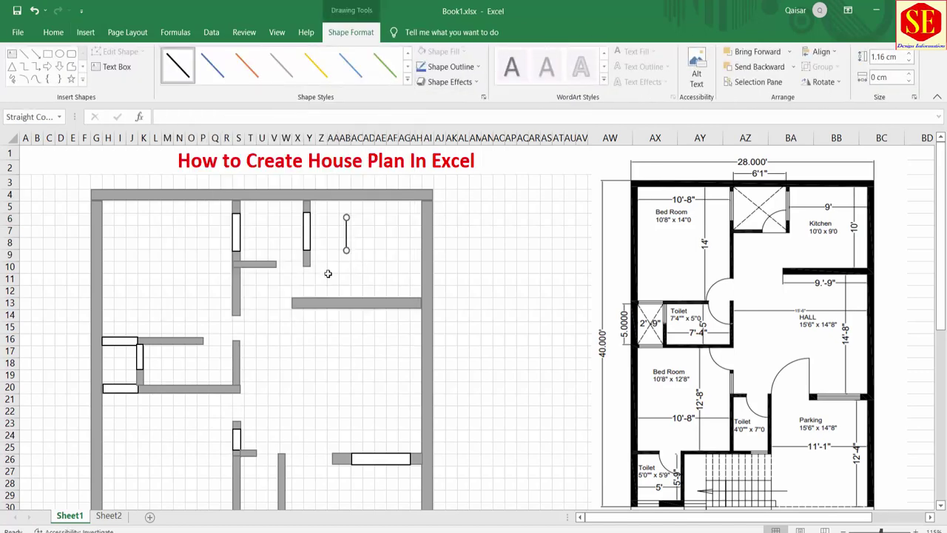
pyautogui.click(368, 243)
# Step: Place two copies of the black line inside the upper-right wall opening
pyautogui.rightClick(346, 237)
pyautogui.click(370, 254)
pyautogui.click(332, 231)
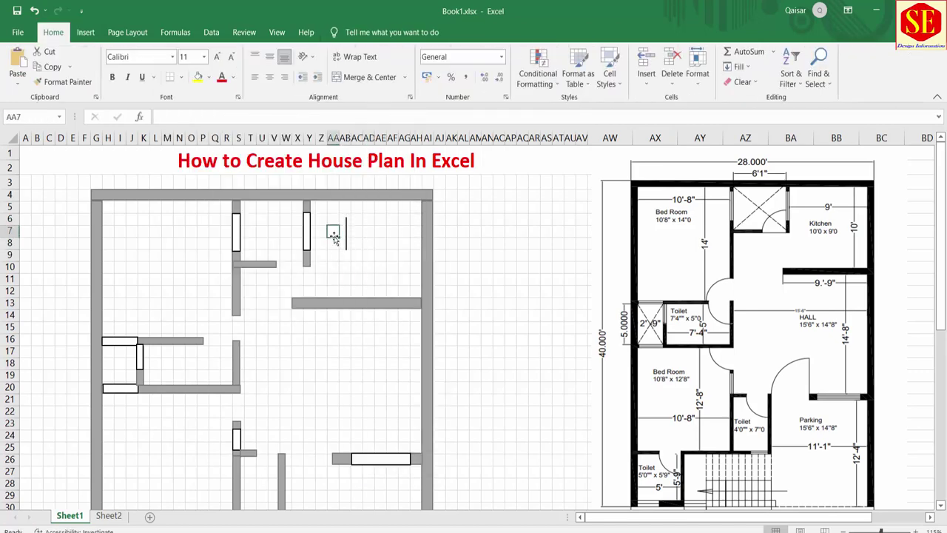
pyautogui.hotkey('ctrl', 'v')
pyautogui.moveTo(328, 245); pyautogui.dragTo(305, 229)
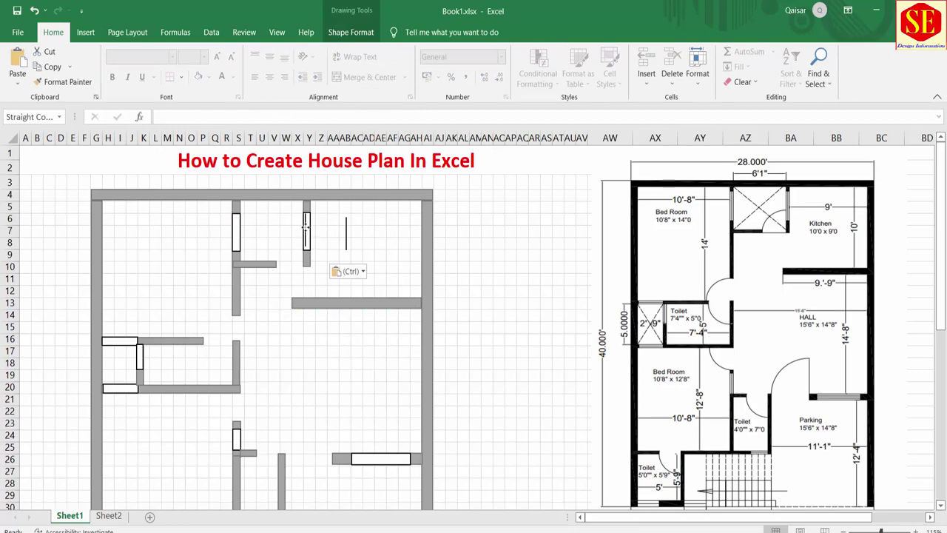
pyautogui.click(318, 253)
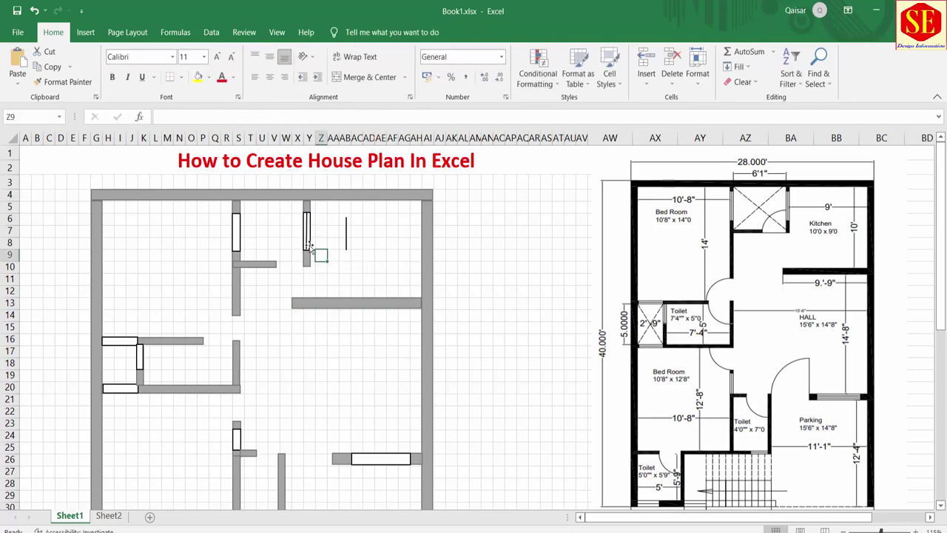
pyautogui.rightClick(308, 237)
pyautogui.click(327, 245)
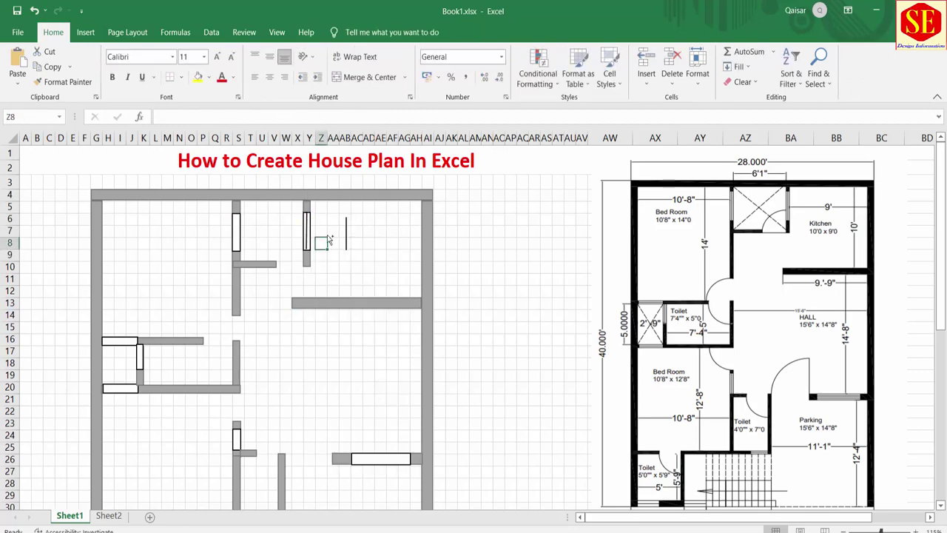
pyautogui.hotkey('ctrl', 'v')
pyautogui.click(307, 243)
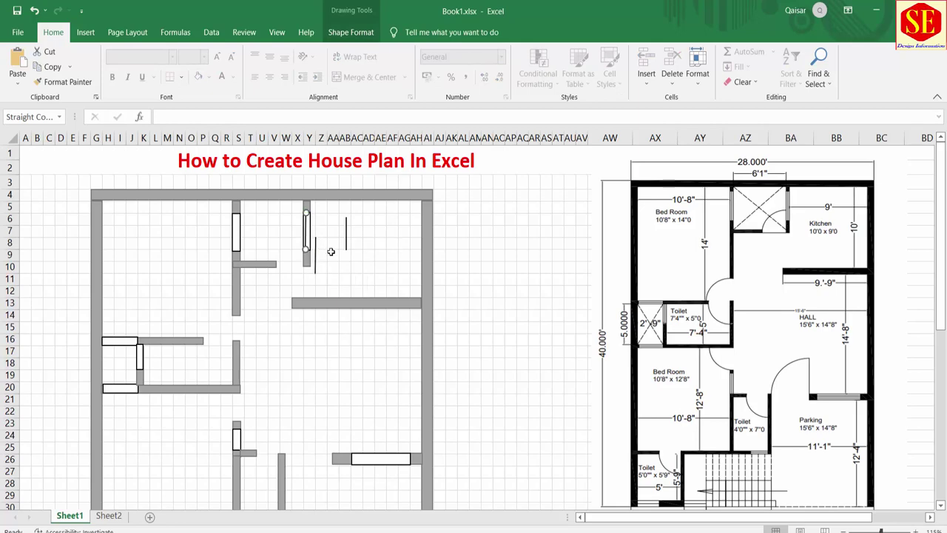
pyautogui.click(332, 255)
pyautogui.moveTo(317, 265); pyautogui.dragTo(308, 251)
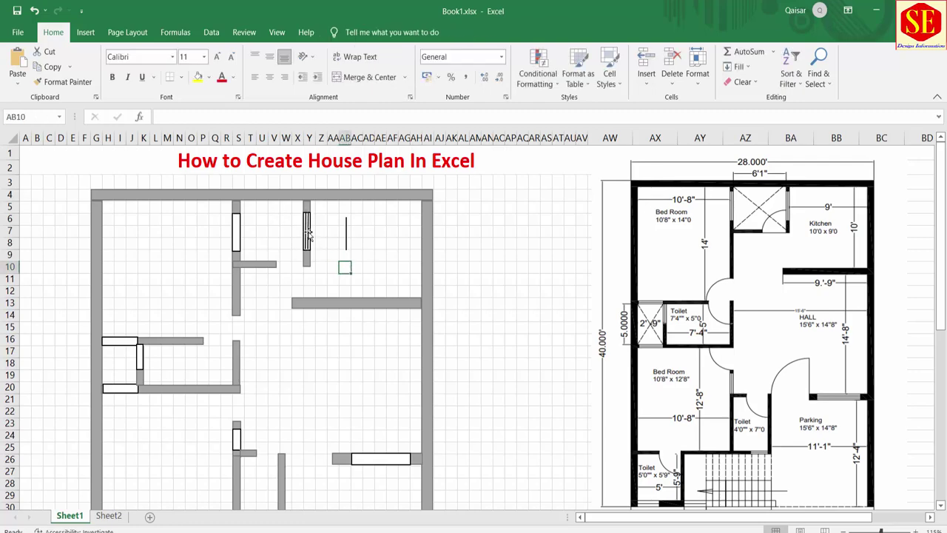
# Step: Place two more copies of the line inside the upper-left wall opening
pyautogui.click(307, 235)
pyautogui.rightClick(308, 236)
pyautogui.click(340, 249)
pyautogui.click(261, 230)
pyautogui.hotkey('ctrl', 'v')
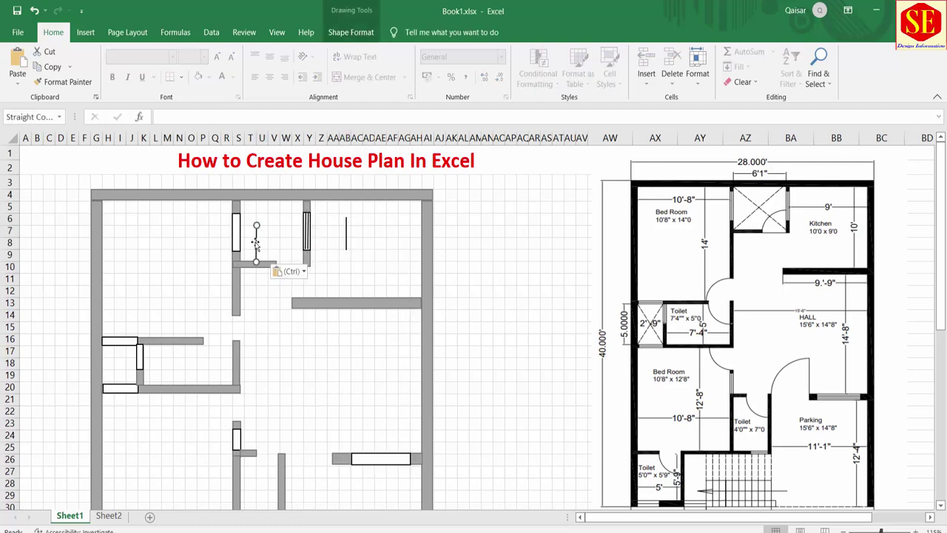
pyautogui.moveTo(256, 244); pyautogui.dragTo(234, 228)
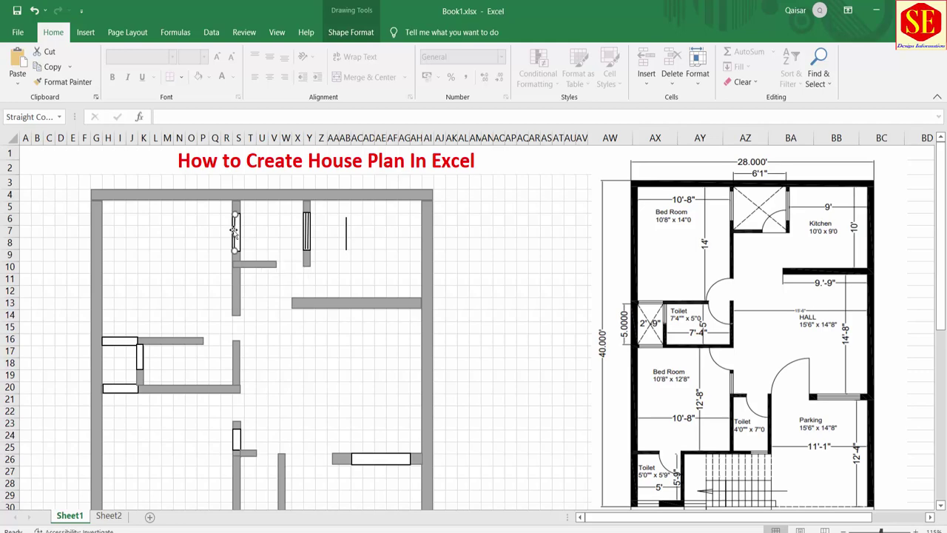
pyautogui.click(273, 231)
pyautogui.hotkey('ctrl', 'v')
pyautogui.moveTo(267, 244); pyautogui.dragTo(238, 230)
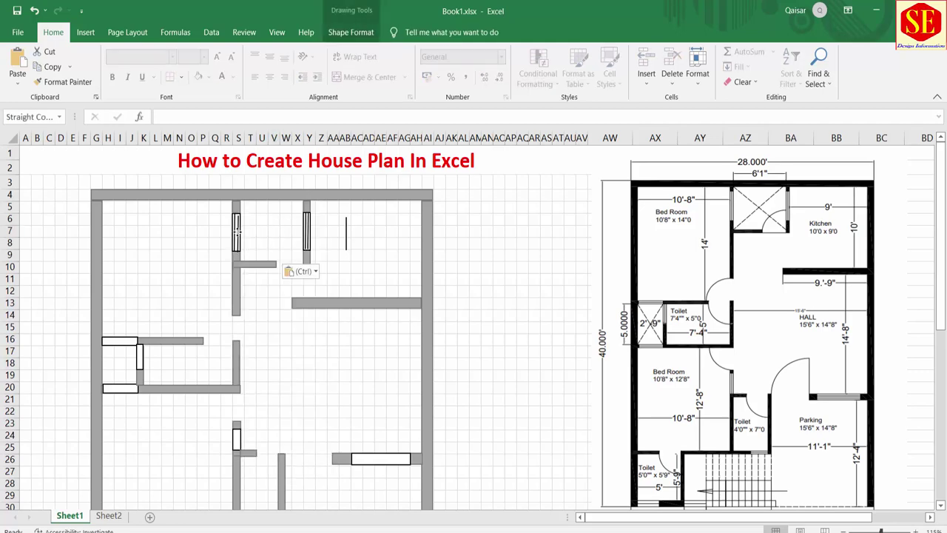
pyautogui.click(237, 231)
pyautogui.press('Escape')
# Step: Position the window lines inside the left outer wall openings
pyautogui.scroll(-2, 254, 234)
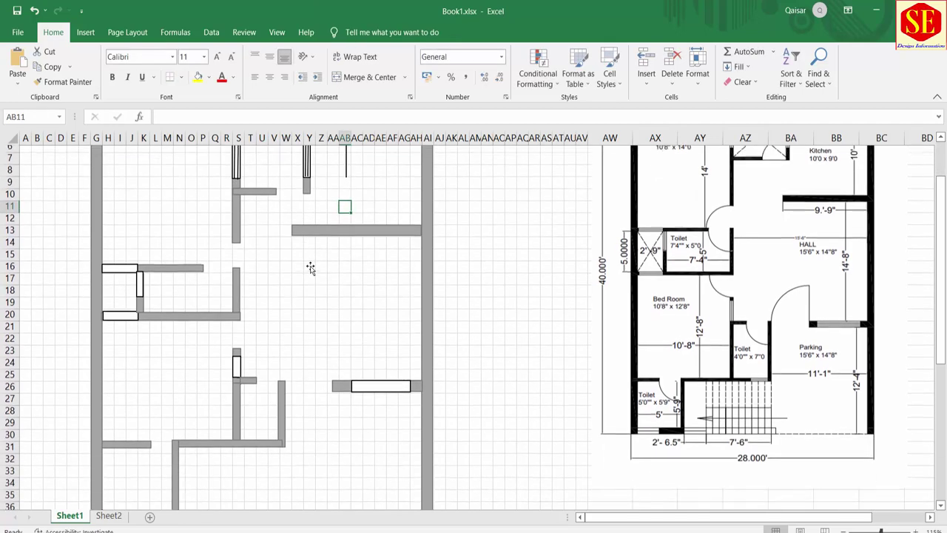
pyautogui.rightClick(153, 274)
pyautogui.click(140, 284)
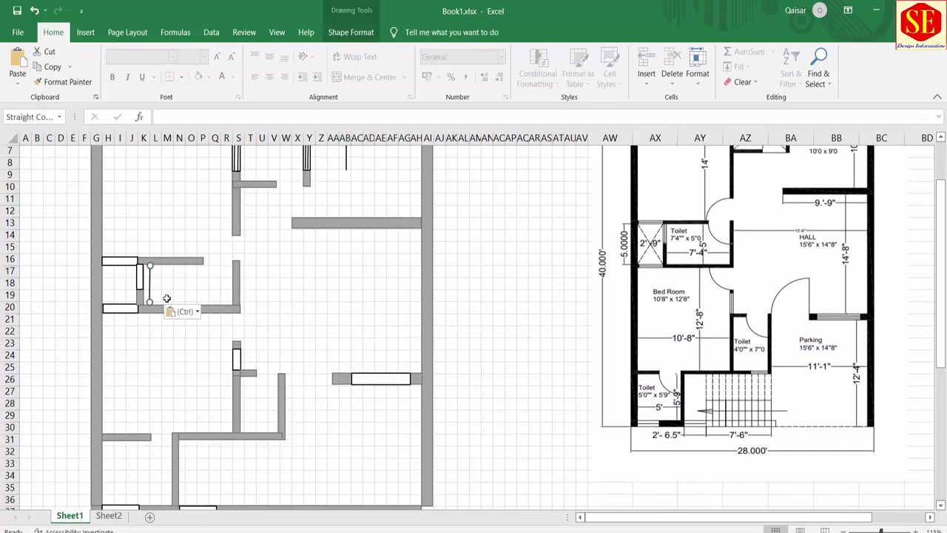
pyautogui.moveTo(140, 285); pyautogui.dragTo(140, 292)
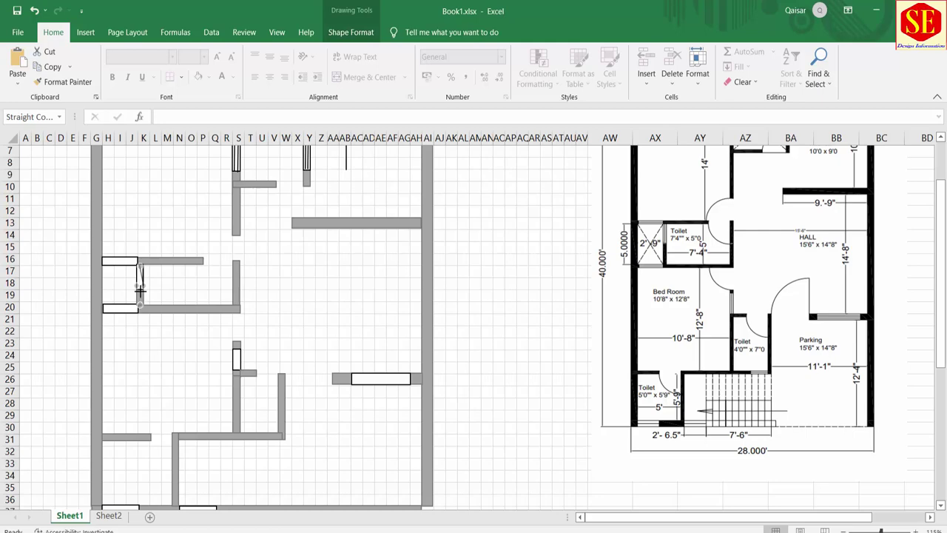
pyautogui.scroll(2, 141, 290)
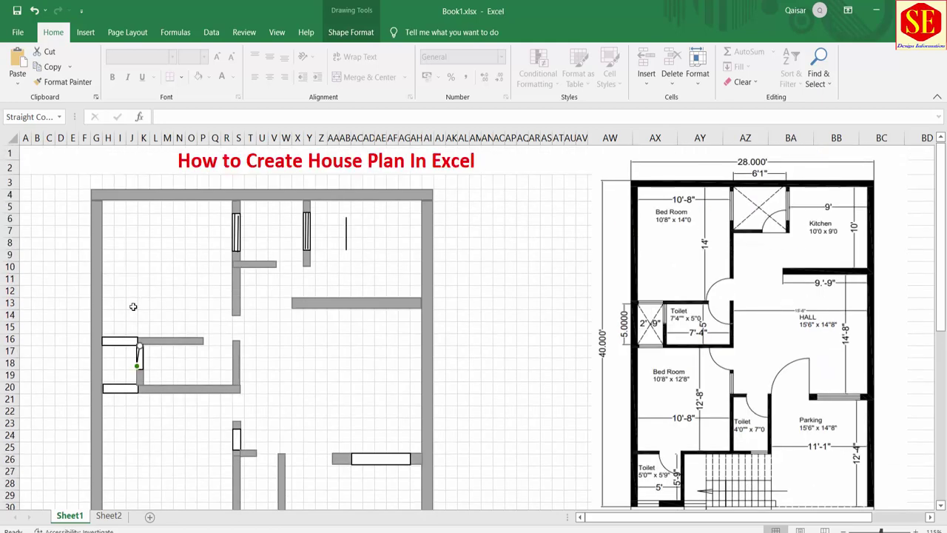
pyautogui.click(178, 374)
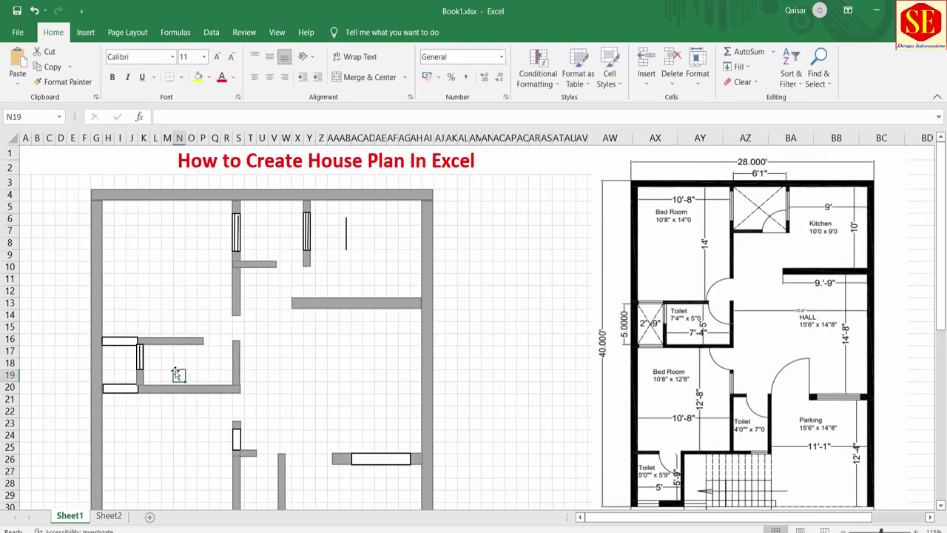
pyautogui.click(131, 280)
pyautogui.hotkey('ctrl', 'v')
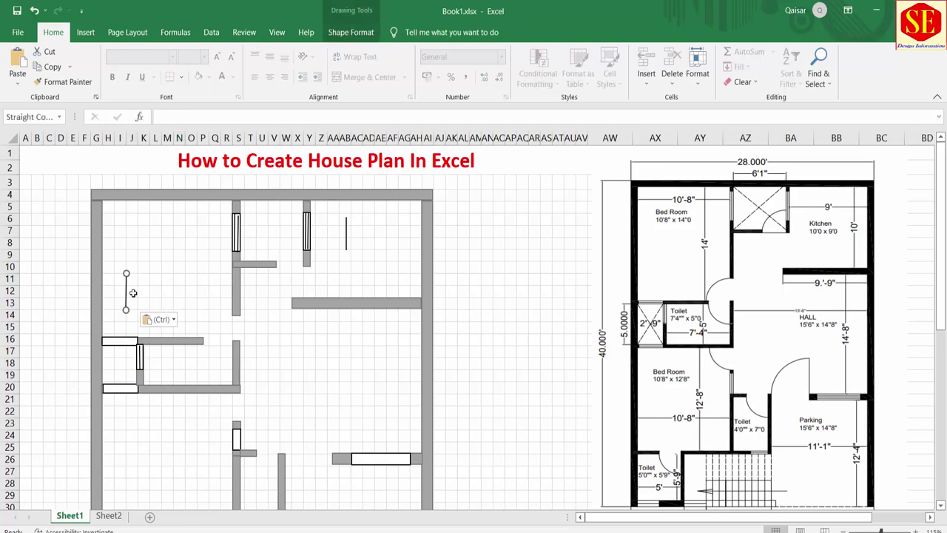
pyautogui.moveTo(131, 296)
pyautogui.mouseDown()
pyautogui.moveTo(101, 340)
pyautogui.moveTo(137, 340)
pyautogui.mouseUp()
pyautogui.click(196, 367)
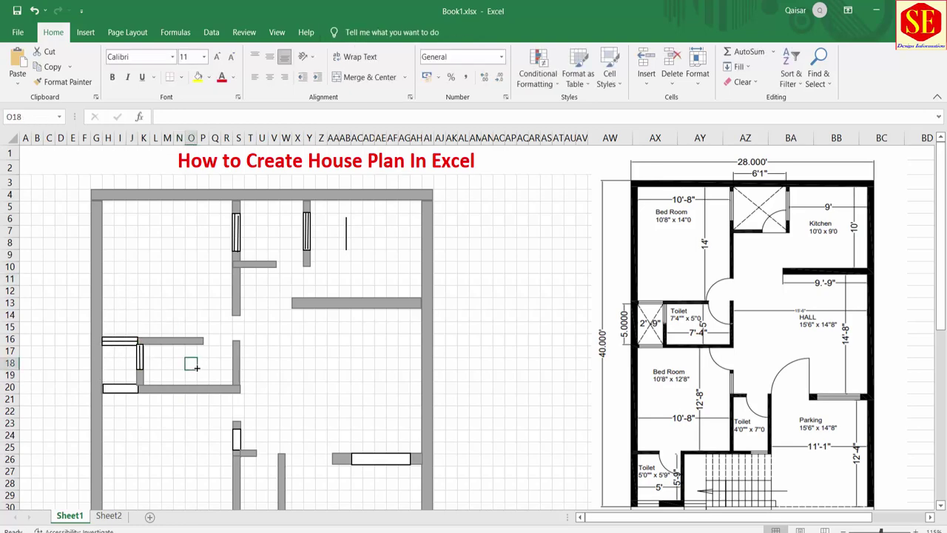
pyautogui.rightClick(113, 344)
pyautogui.click(141, 119)
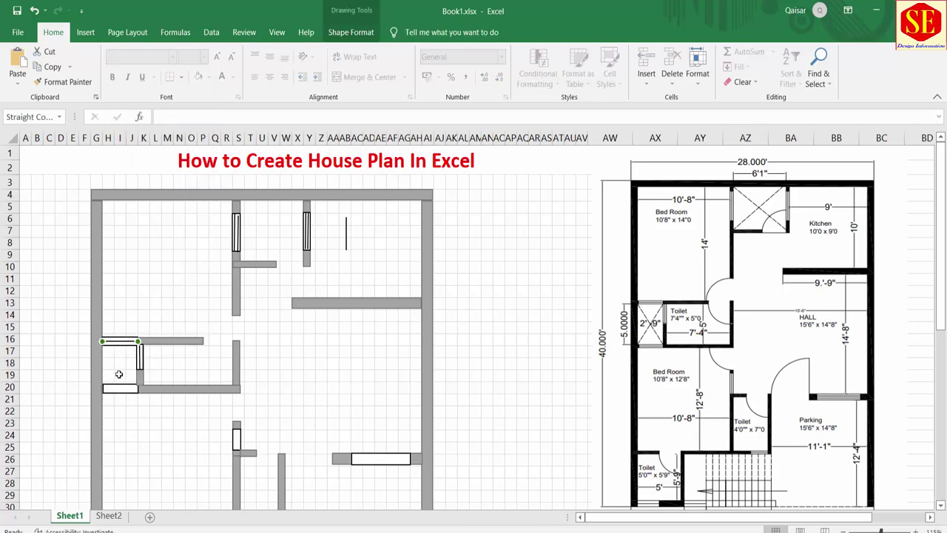
pyautogui.click(112, 388)
pyautogui.click(113, 388)
# Step: Copy the bottom-left window and paste it onto the bottom wall
pyautogui.scroll(-3, 81, 383)
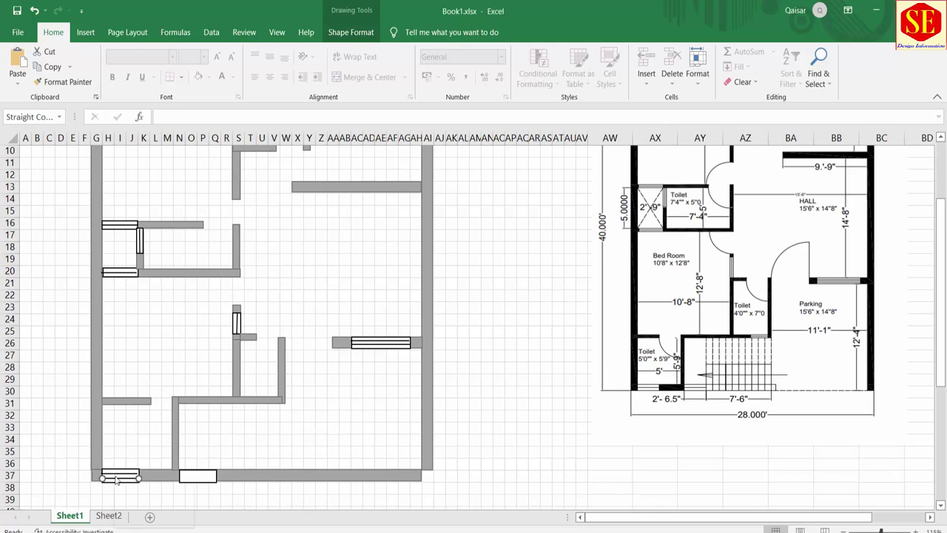
pyautogui.rightClick(113, 479)
pyautogui.click(143, 252)
pyautogui.click(198, 474)
pyautogui.rightClick(192, 475)
pyautogui.click(216, 267)
pyautogui.rightClick(216, 444)
pyautogui.click(233, 199)
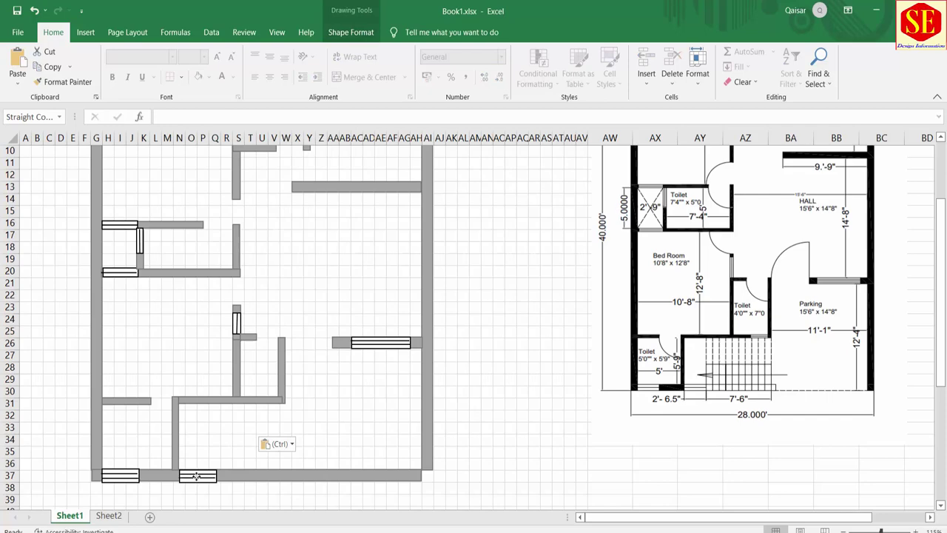
pyautogui.scroll(2, 453, 454)
# Step: Lengthen the bottom wall so it meets the right wall
pyautogui.click(526, 463)
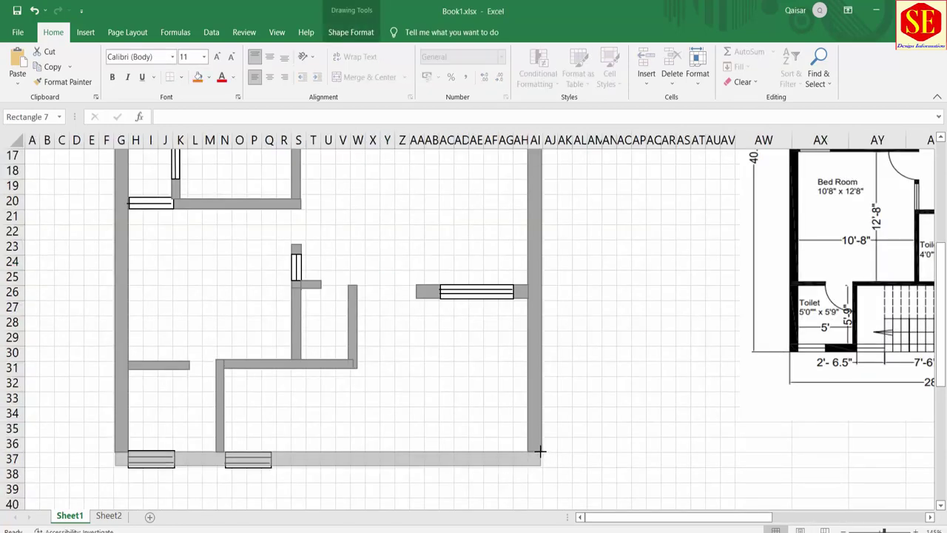
pyautogui.moveTo(528, 450); pyautogui.dragTo(542, 450)
pyautogui.click(587, 434)
# Step: Copy the door piece, rotate it horizontal, and stretch it along the bottom wall to the right wall
pyautogui.click(297, 266)
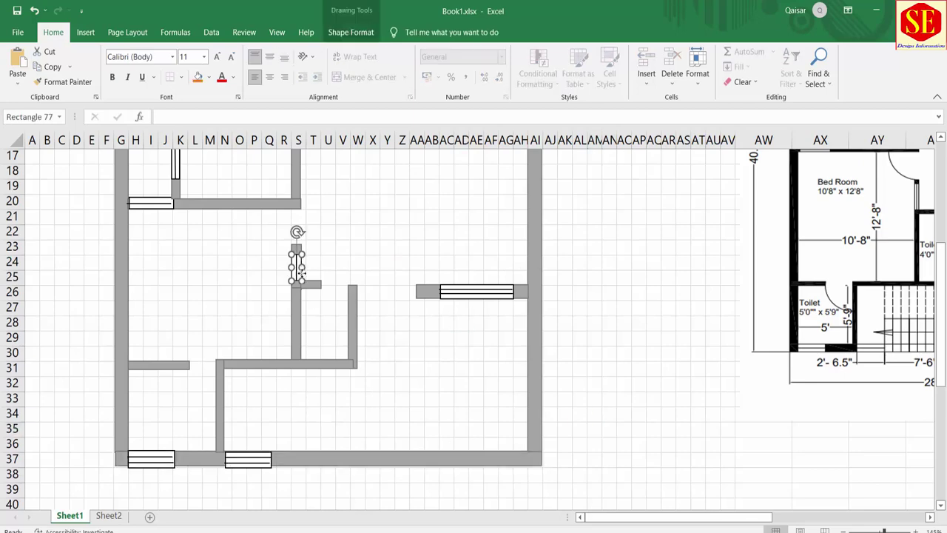
pyautogui.hotkey('ctrl', 'c')
pyautogui.click(358, 428)
pyautogui.hotkey('ctrl', 'v')
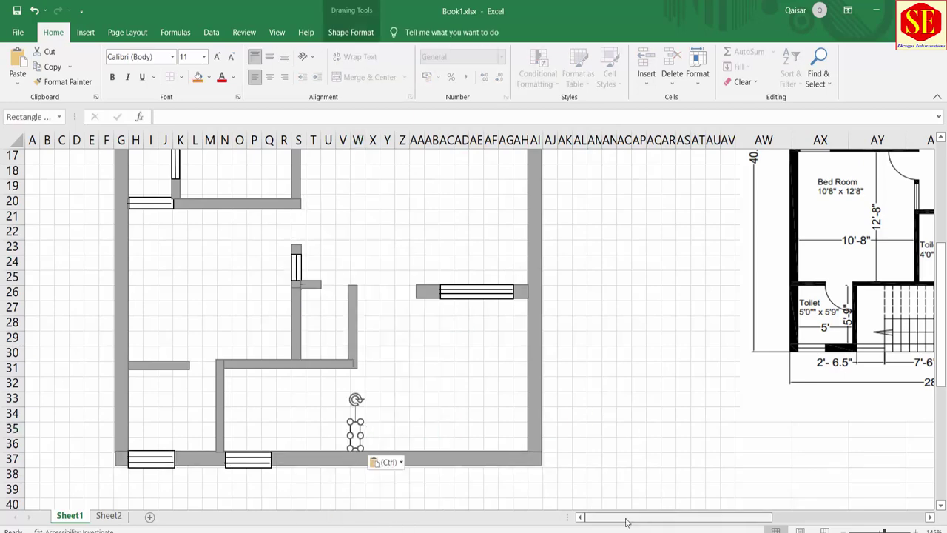
pyautogui.moveTo(629, 516); pyautogui.dragTo(712, 517)
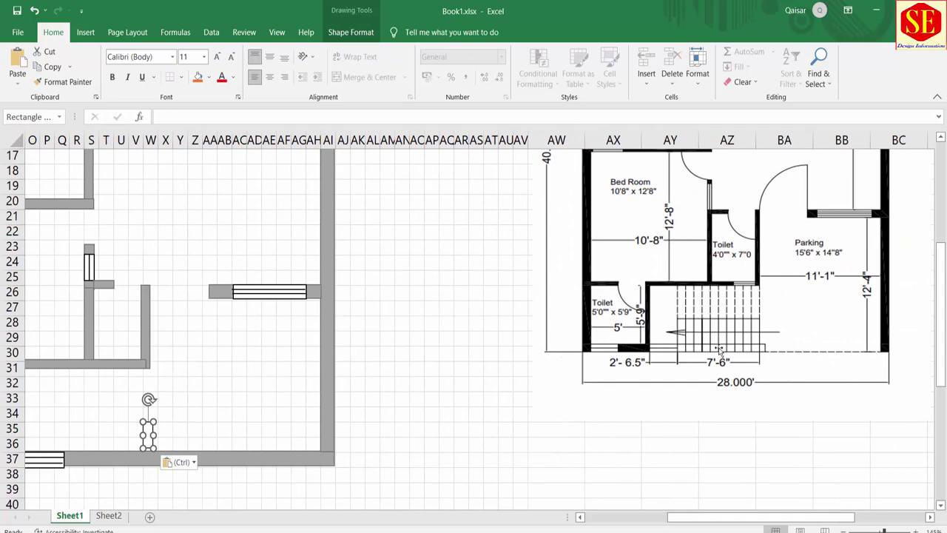
pyautogui.keyDown('ctrl'); pyautogui.scroll(-2, 119, 432); pyautogui.keyUp('ctrl')
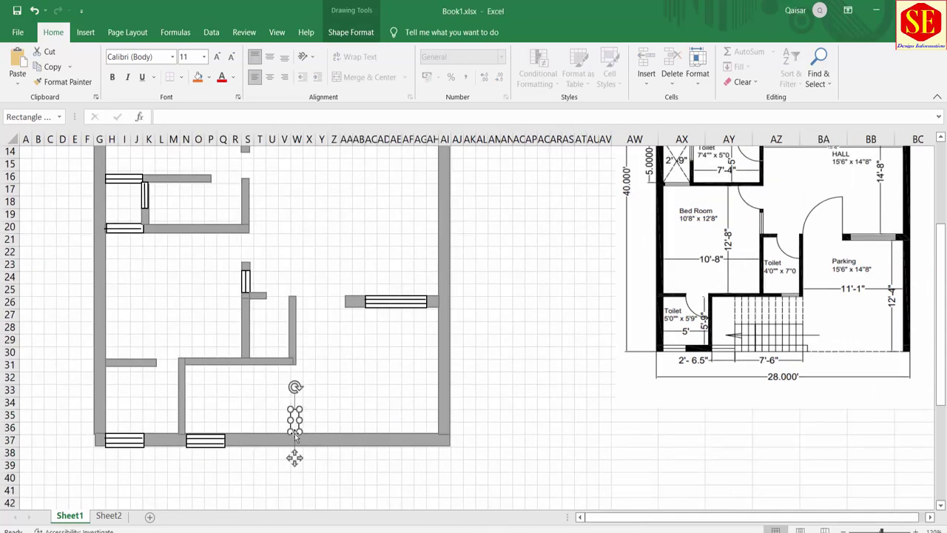
pyautogui.moveTo(285, 387)
pyautogui.mouseDown()
pyautogui.moveTo(233, 417)
pyautogui.moveTo(292, 437)
pyautogui.mouseUp()
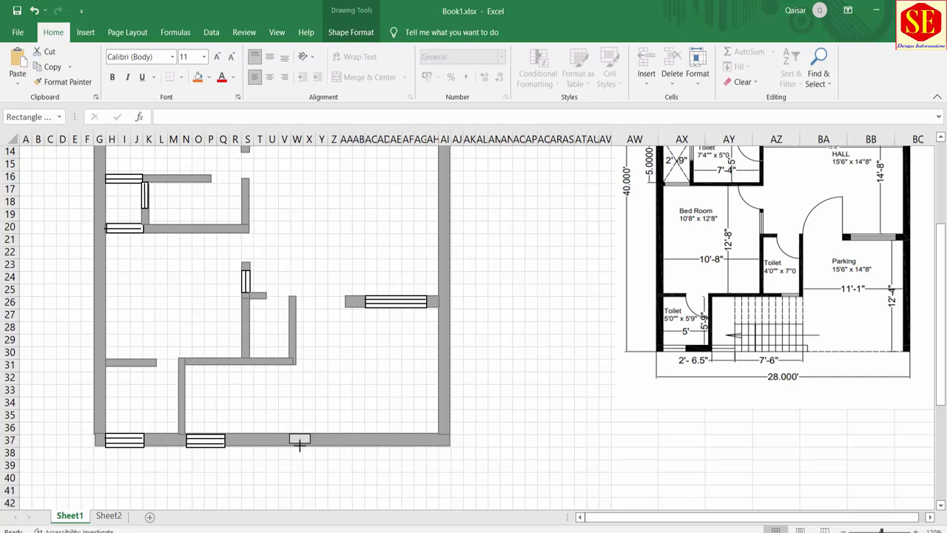
pyautogui.click(297, 444)
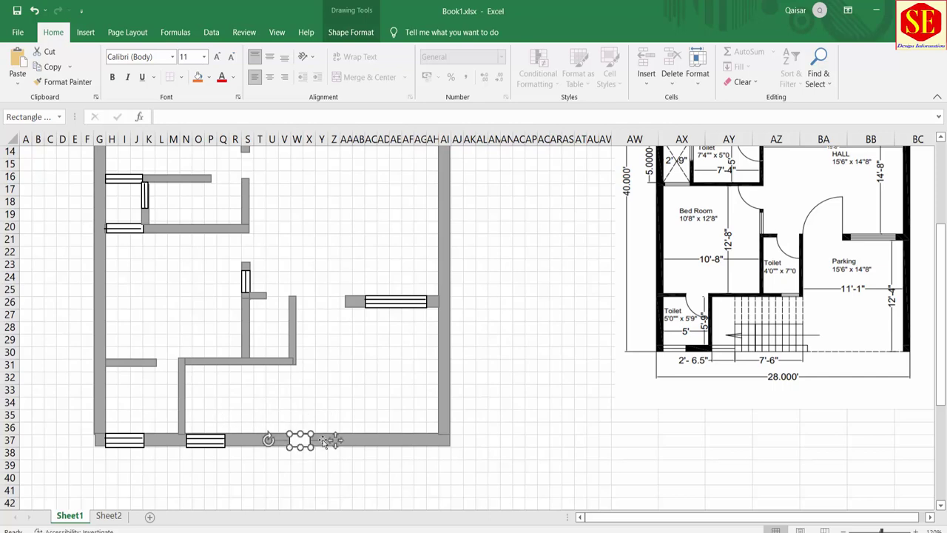
pyautogui.moveTo(313, 440); pyautogui.dragTo(438, 435)
pyautogui.click(456, 428)
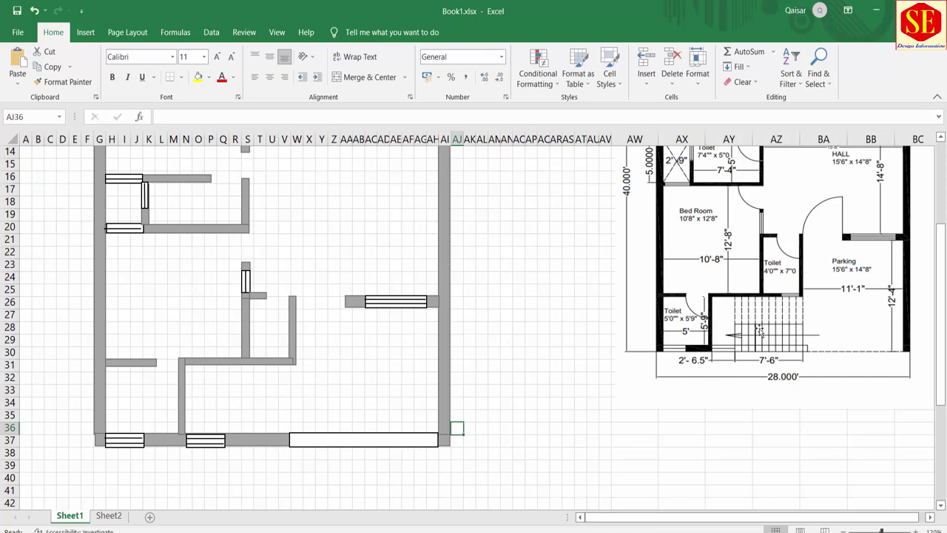
# Step: Paste a copy of the long rectangle against the inner wall and make it taller, down to row 34
pyautogui.click(352, 440)
pyautogui.rightClick(351, 440)
pyautogui.press('Escape')
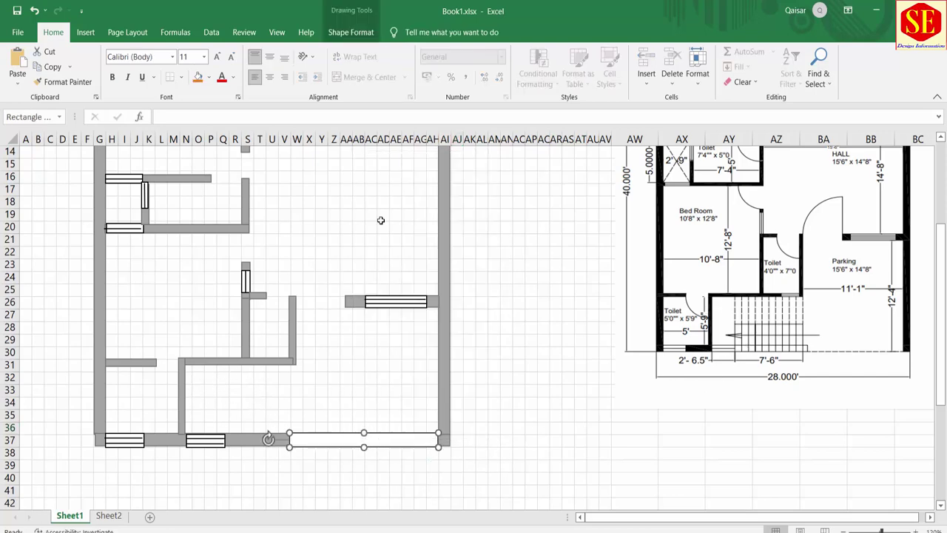
pyautogui.click(233, 387)
pyautogui.rightClick(233, 387)
pyautogui.hotkey('ctrl', 'v')
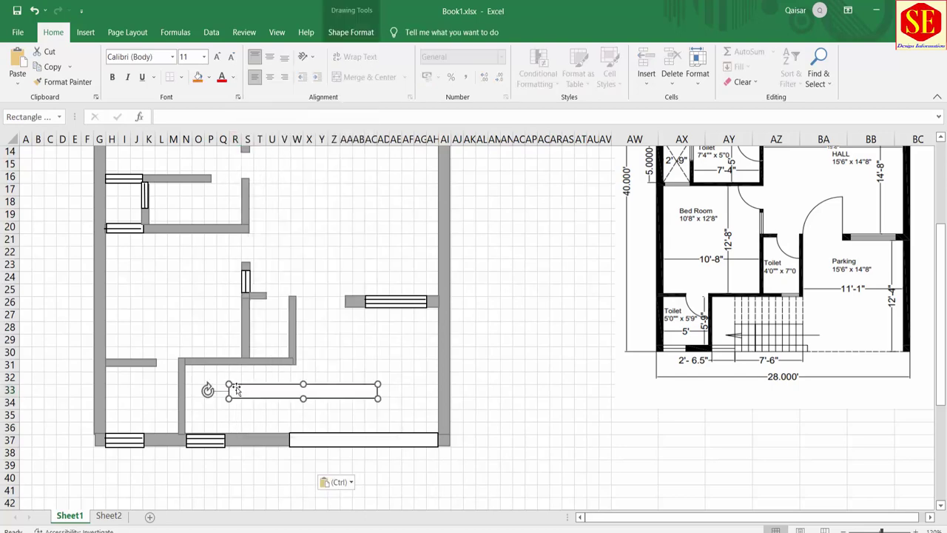
pyautogui.moveTo(236, 389); pyautogui.dragTo(192, 371)
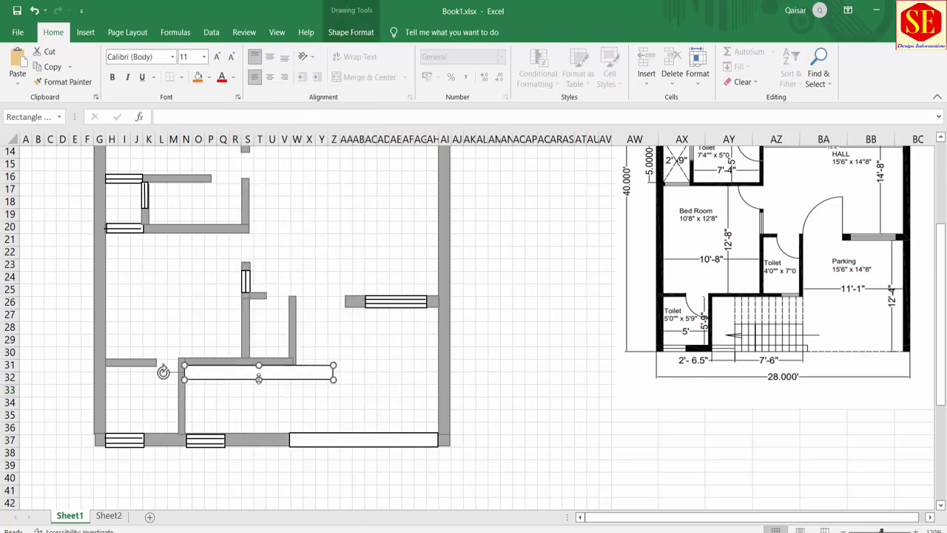
pyautogui.moveTo(258, 378); pyautogui.dragTo(258, 404)
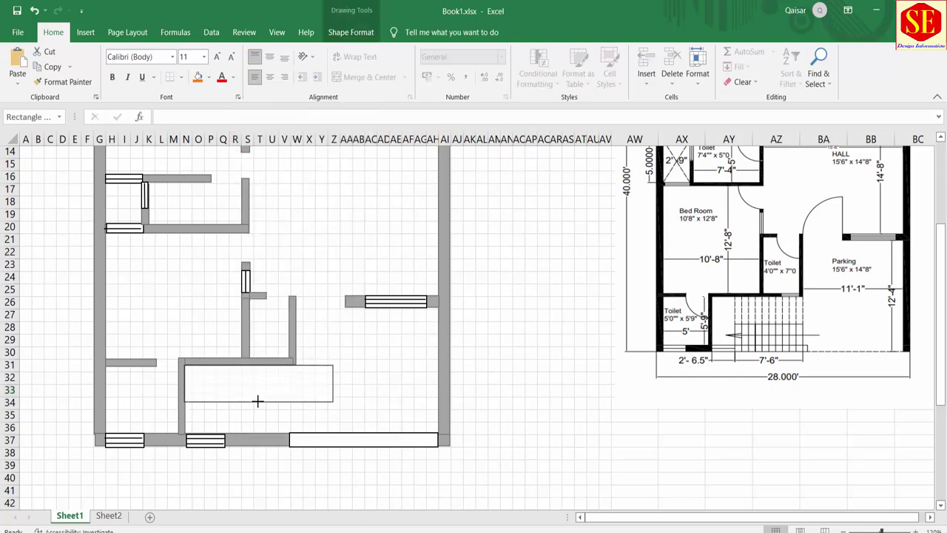
# Step: Shorten the lower-room rectangle and stack a copy directly beneath it
pyautogui.moveTo(332, 365); pyautogui.dragTo(298, 361)
pyautogui.scroll(1, 299, 363)
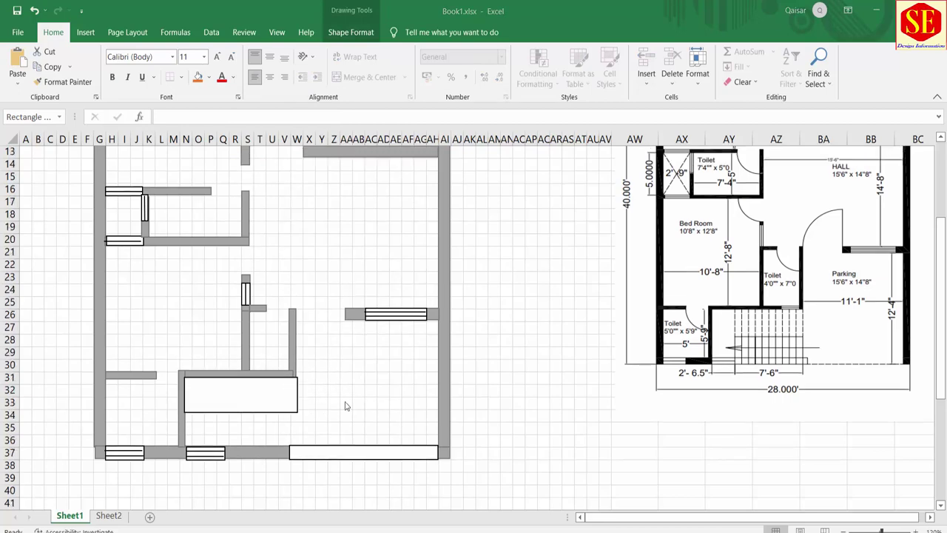
pyautogui.moveTo(185, 395); pyautogui.dragTo(218, 399)
pyautogui.rightClick(268, 403)
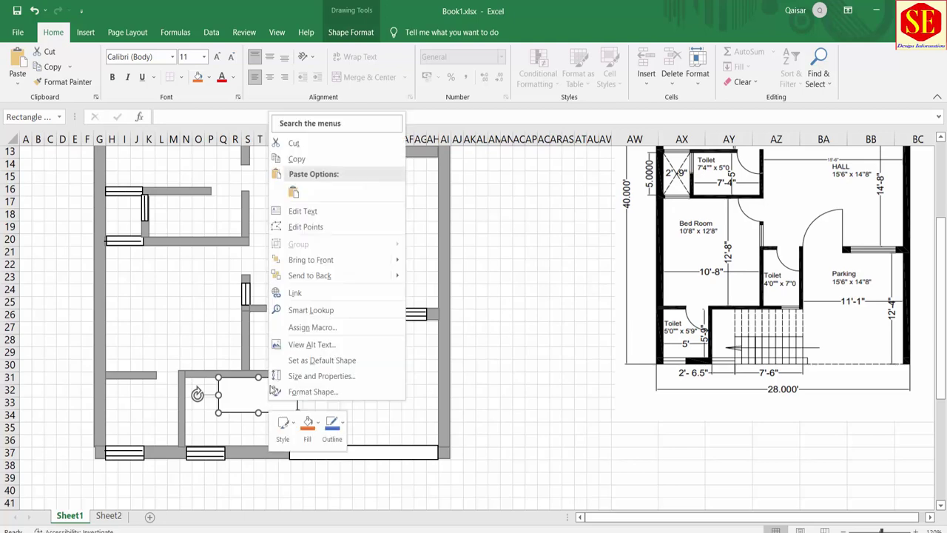
pyautogui.click(334, 419)
pyautogui.rightClick(334, 418)
pyautogui.click(359, 186)
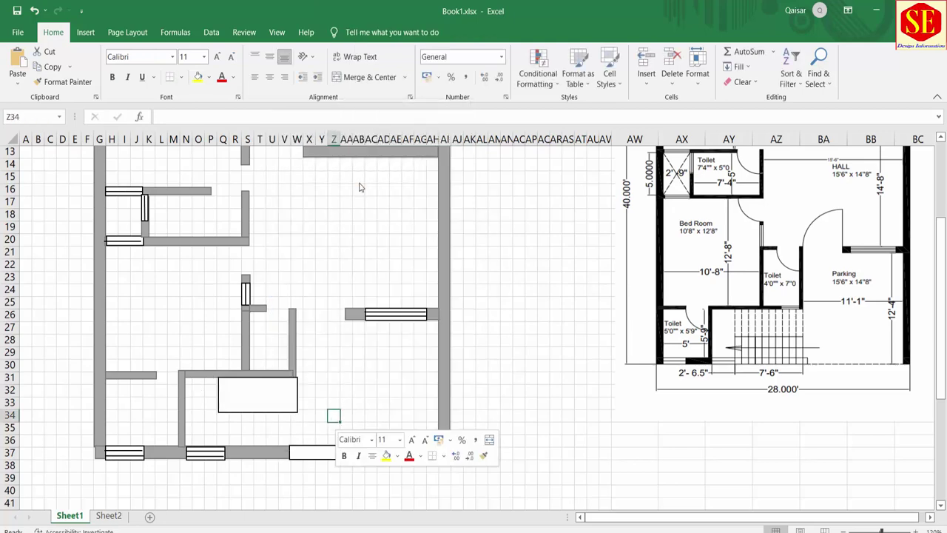
pyautogui.moveTo(351, 431); pyautogui.dragTo(242, 435)
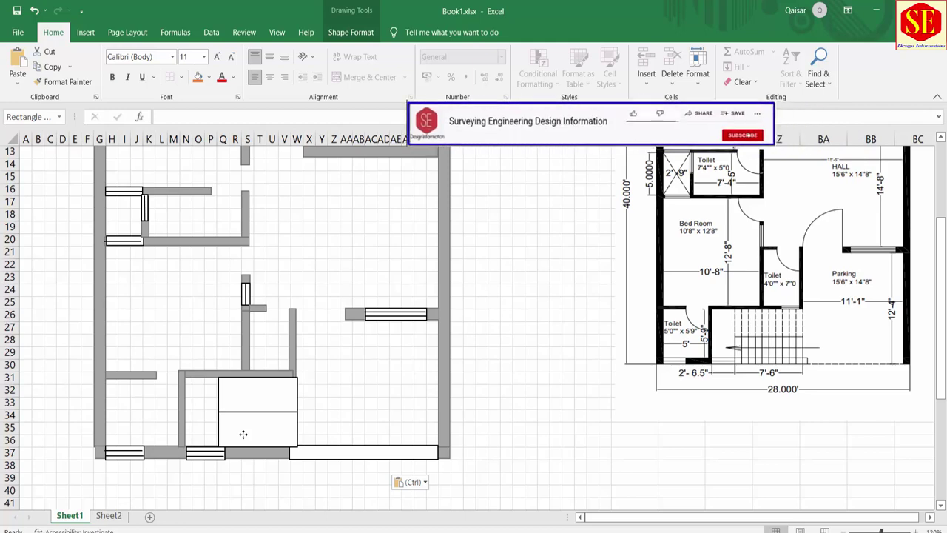
pyautogui.click(334, 405)
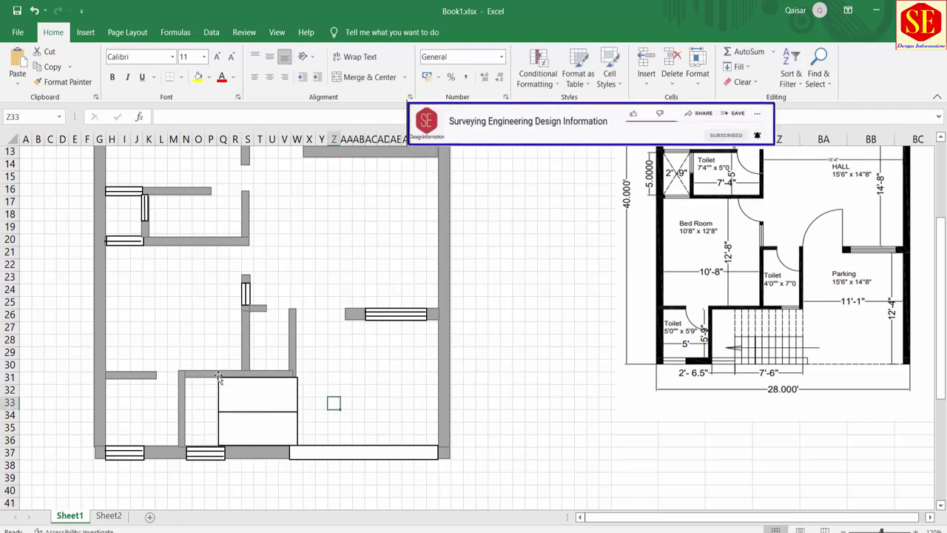
# Step: Add a tall narrow rectangle left of the stacked boxes, reaching down to the bottom wall
pyautogui.click(250, 393)
pyautogui.rightClick(252, 392)
pyautogui.click(171, 315)
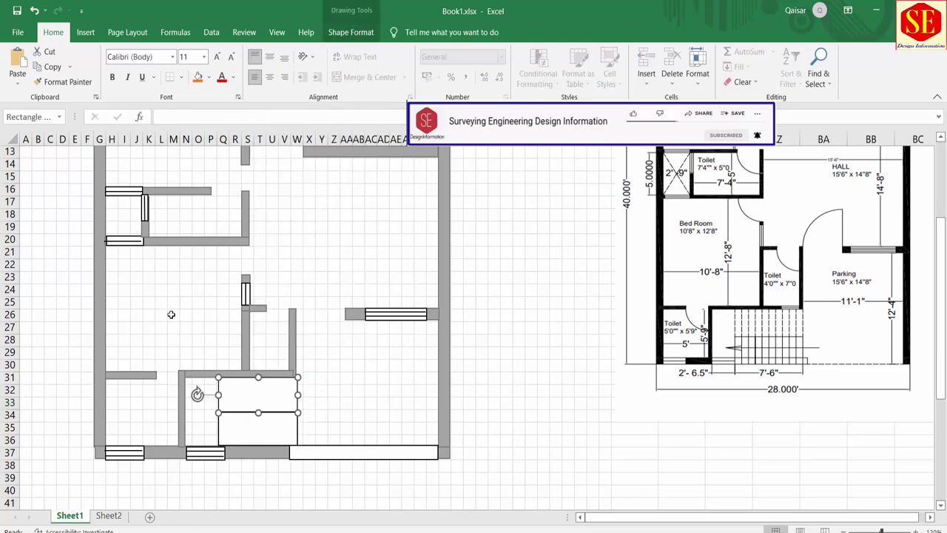
pyautogui.click(171, 316)
pyautogui.rightClick(171, 317)
pyautogui.click(192, 296)
pyautogui.moveTo(201, 329); pyautogui.dragTo(234, 399)
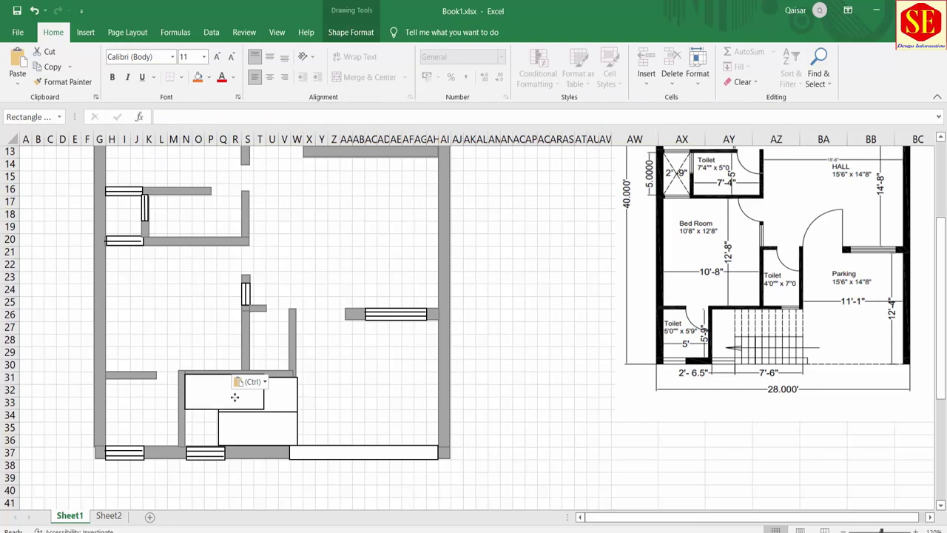
pyautogui.moveTo(264, 392)
pyautogui.mouseDown()
pyautogui.moveTo(217, 393)
pyautogui.moveTo(200, 444)
pyautogui.mouseUp()
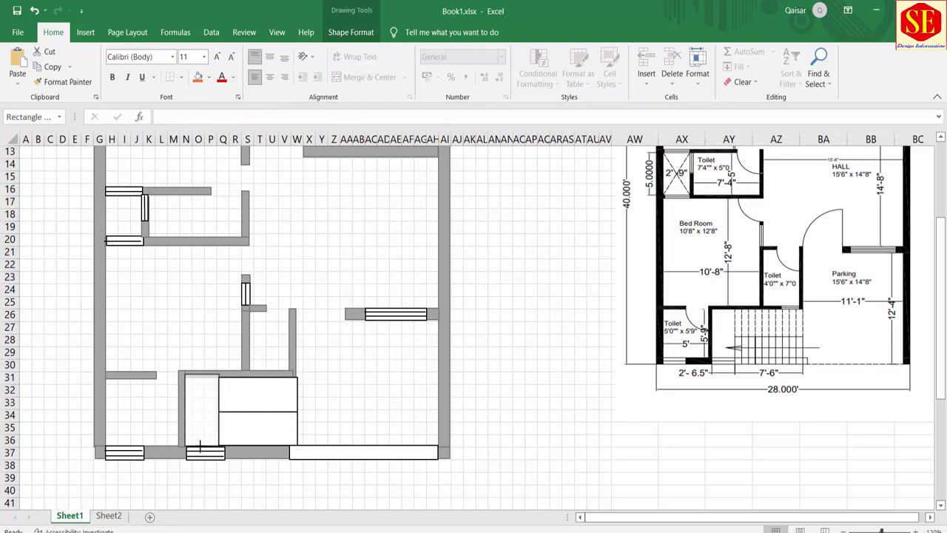
pyautogui.click(509, 413)
pyautogui.click(201, 389)
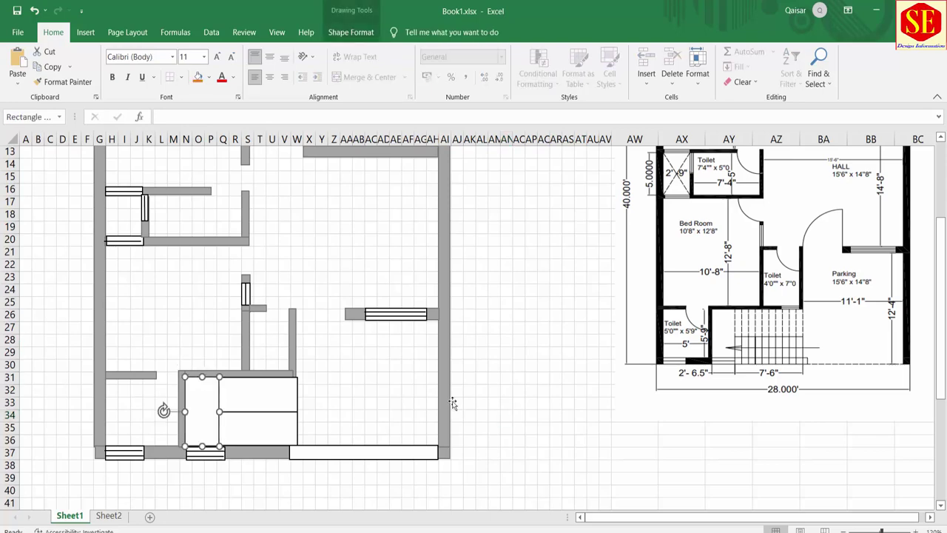
pyautogui.click(482, 390)
pyautogui.click(400, 316)
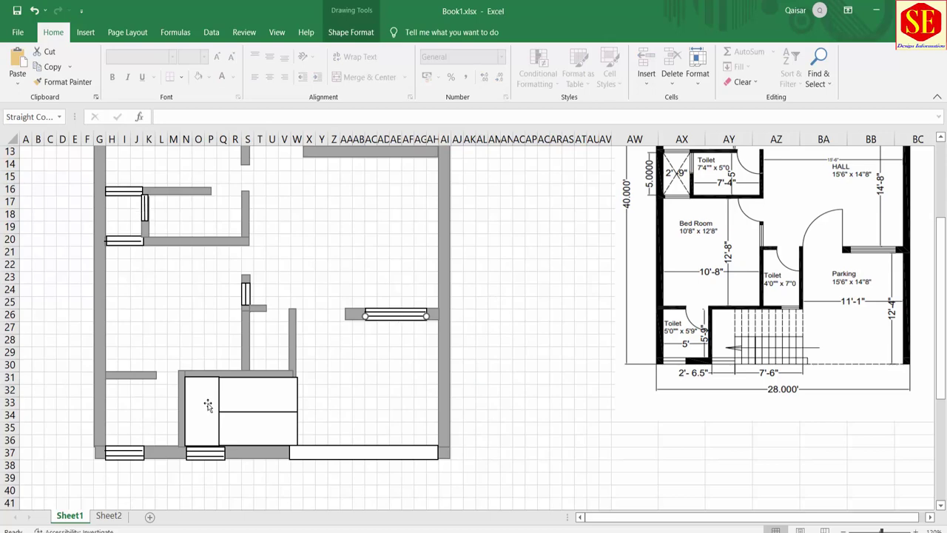
# Step: Paste a copy of the window line beside the stairs and apply the Dash line preset
pyautogui.scroll(1, 845, 315)
pyautogui.scroll(1, 844, 316)
pyautogui.scroll(1, 844, 315)
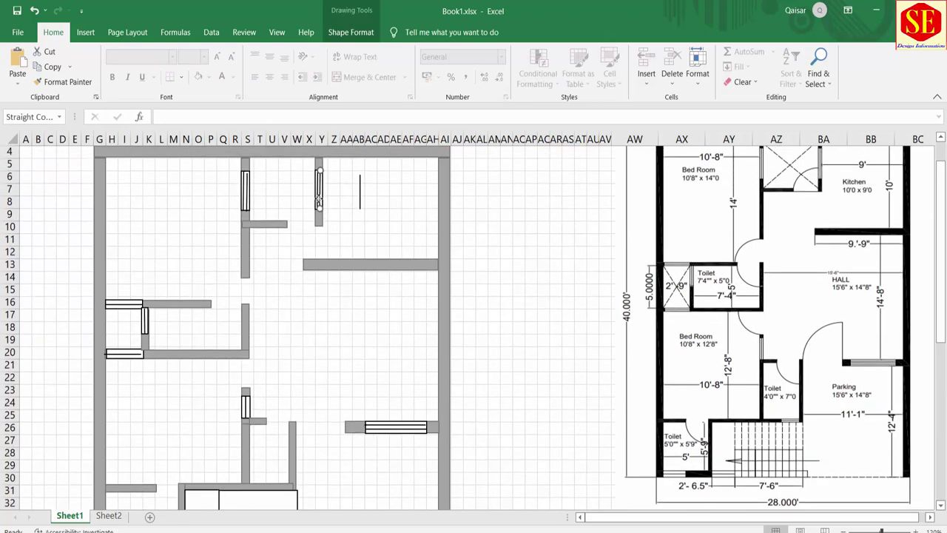
pyautogui.rightClick(319, 198)
pyautogui.click(337, 221)
pyautogui.scroll(-4, 316, 346)
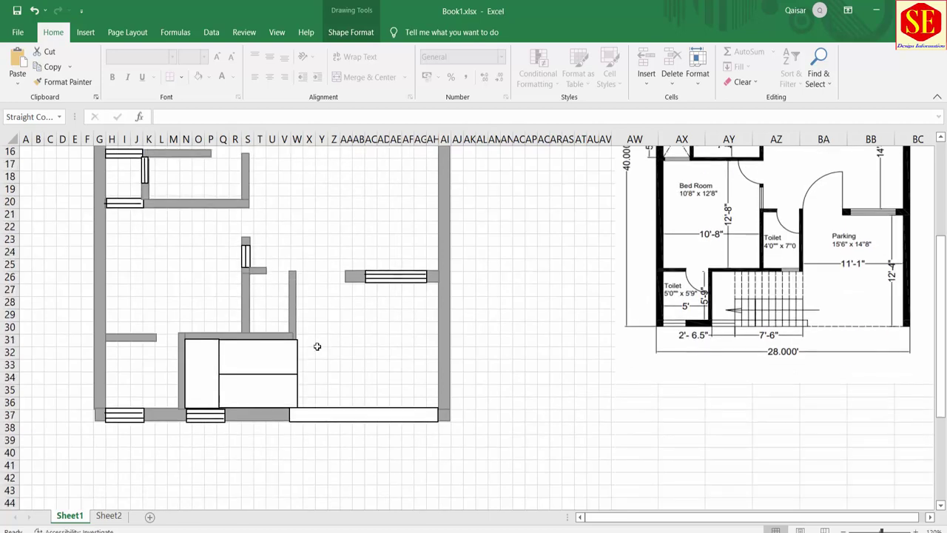
pyautogui.click(311, 355)
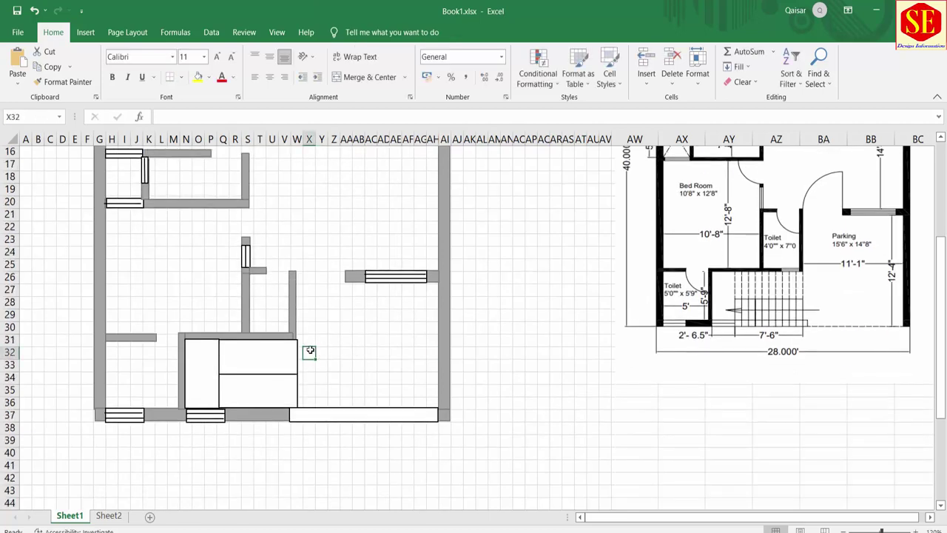
pyautogui.rightClick(309, 351)
pyautogui.click(330, 111)
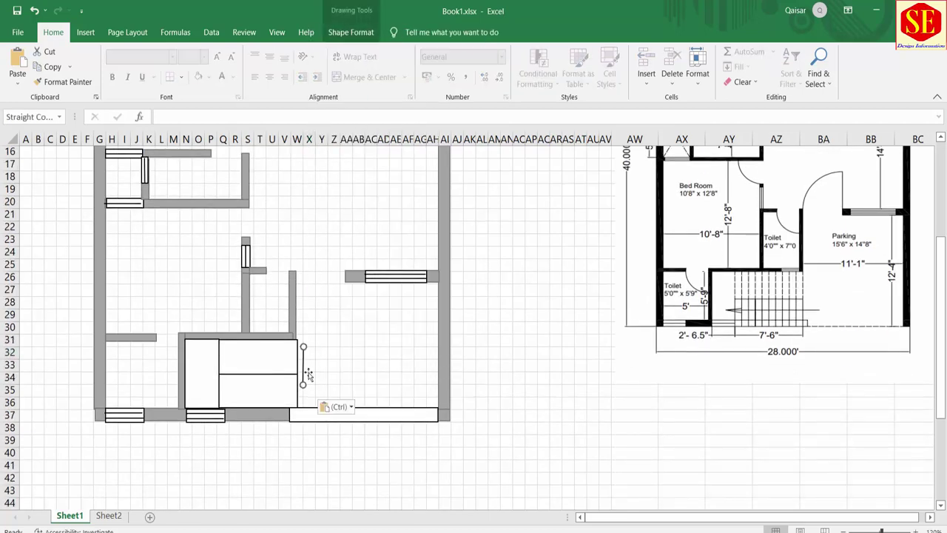
pyautogui.doubleClick(303, 364)
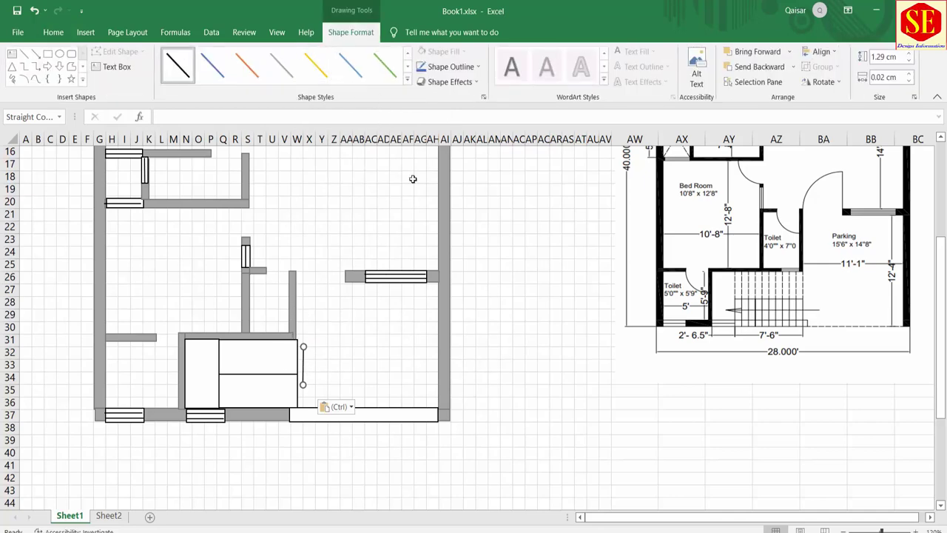
pyautogui.click(406, 80)
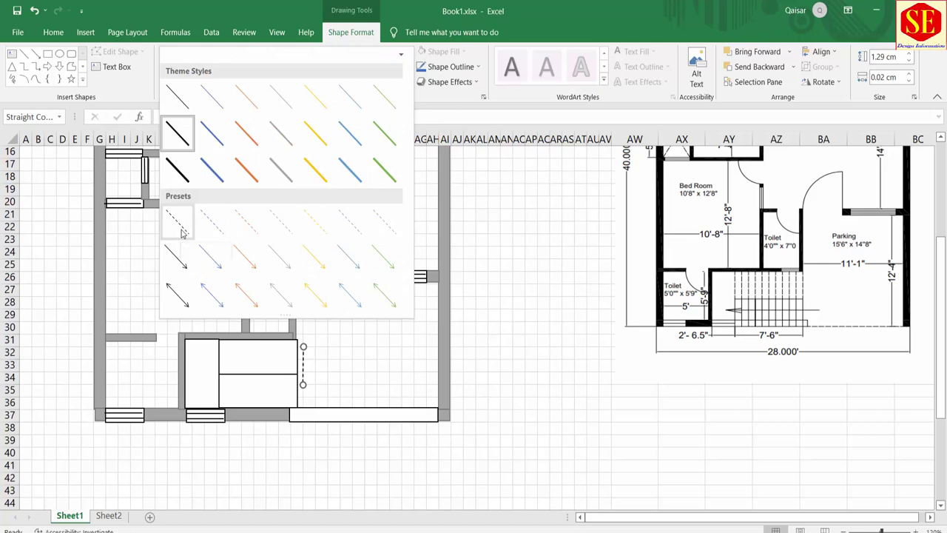
pyautogui.click(182, 231)
# Step: Paste a copy of the dashed line into the upper staircase rectangle and align its top end
pyautogui.rightClick(303, 361)
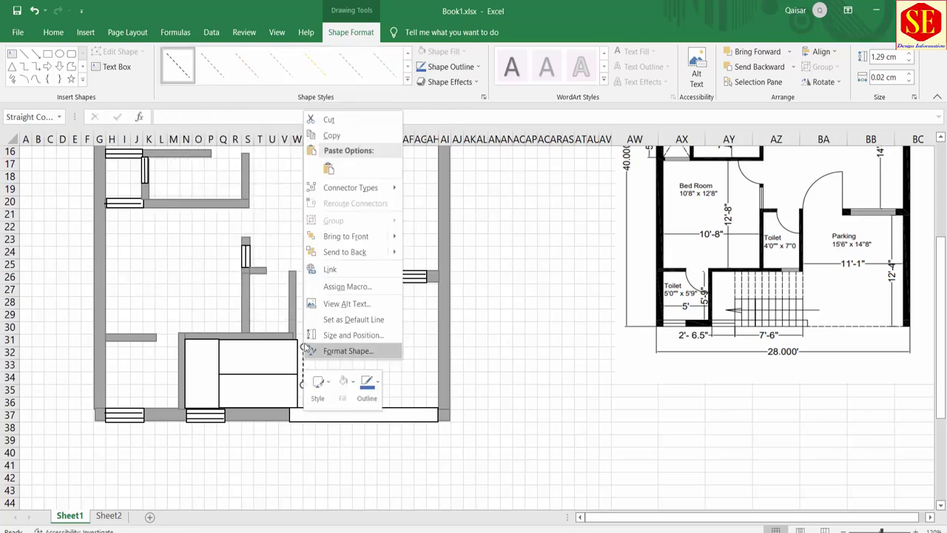
pyautogui.click(342, 136)
pyautogui.click(321, 354)
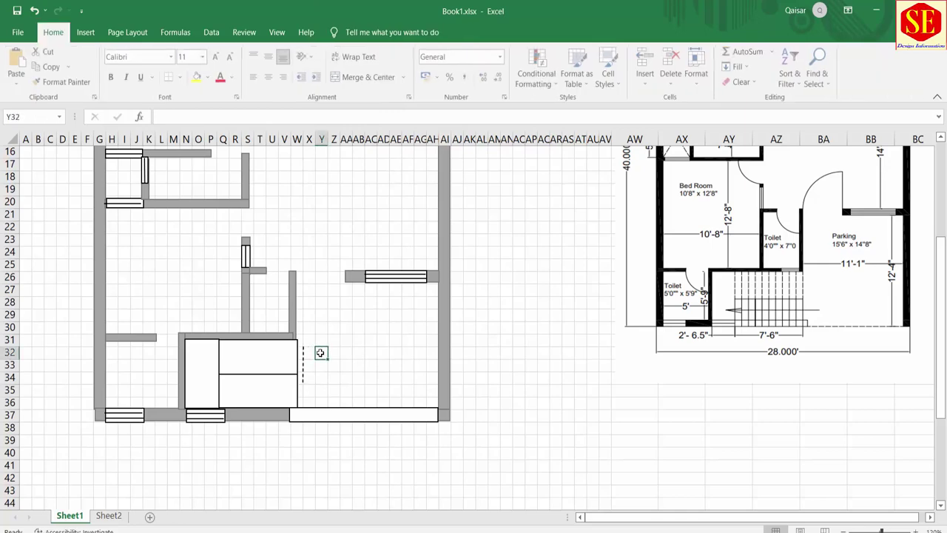
pyautogui.hotkey('ctrl', 'v')
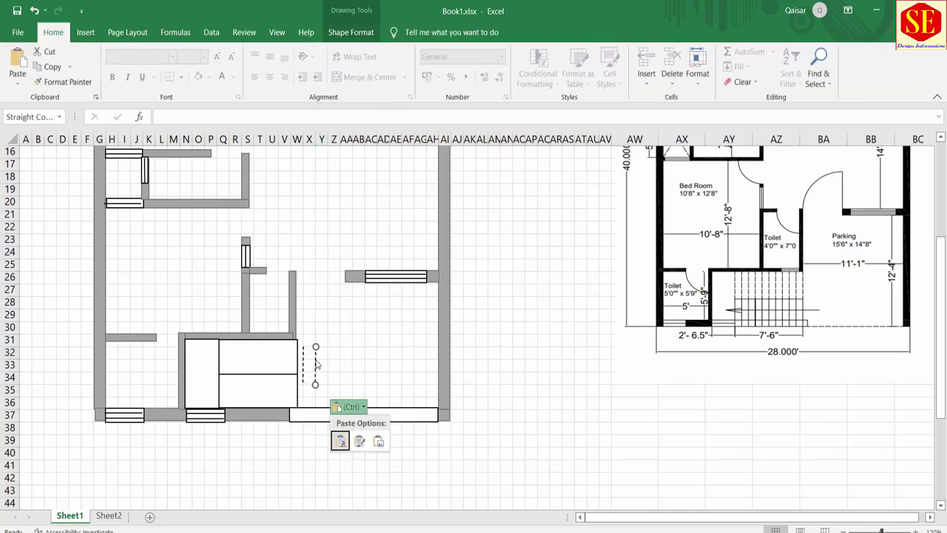
pyautogui.moveTo(317, 366); pyautogui.dragTo(232, 359)
pyautogui.click(229, 358)
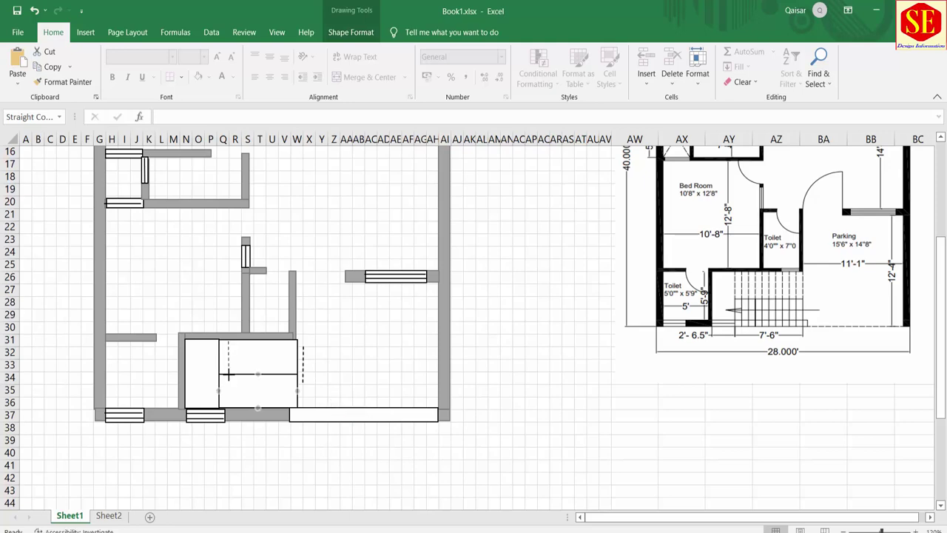
pyautogui.moveTo(229, 340); pyautogui.dragTo(232, 342)
pyautogui.rightClick(228, 358)
pyautogui.click(257, 362)
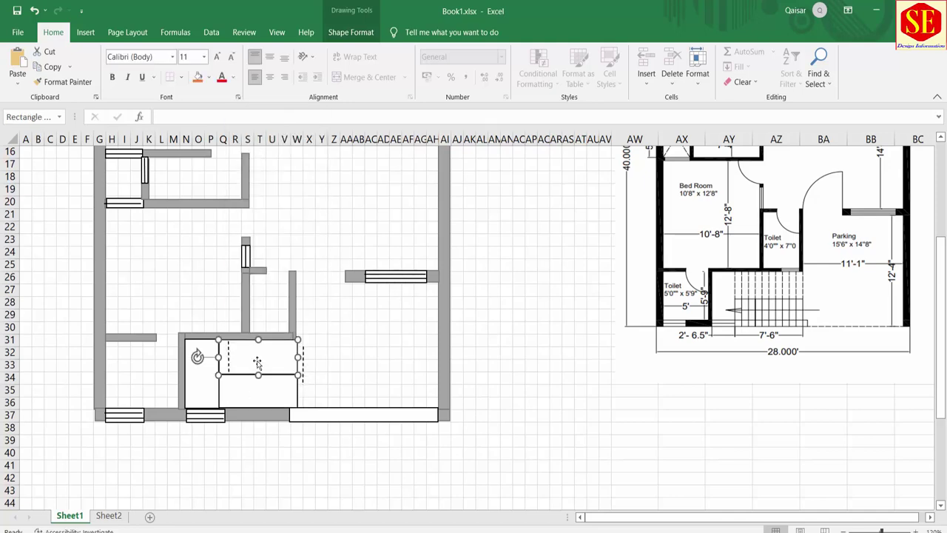
# Step: Add more dashed tread lines beside it and shift them into even positions
pyautogui.moveTo(230, 357)
pyautogui.mouseDown()
pyautogui.moveTo(241, 355)
pyautogui.moveTo(220, 360)
pyautogui.moveTo(288, 360)
pyautogui.mouseUp()
pyautogui.click(266, 358)
pyautogui.click(219, 359)
pyautogui.click(285, 362)
pyautogui.click(219, 361)
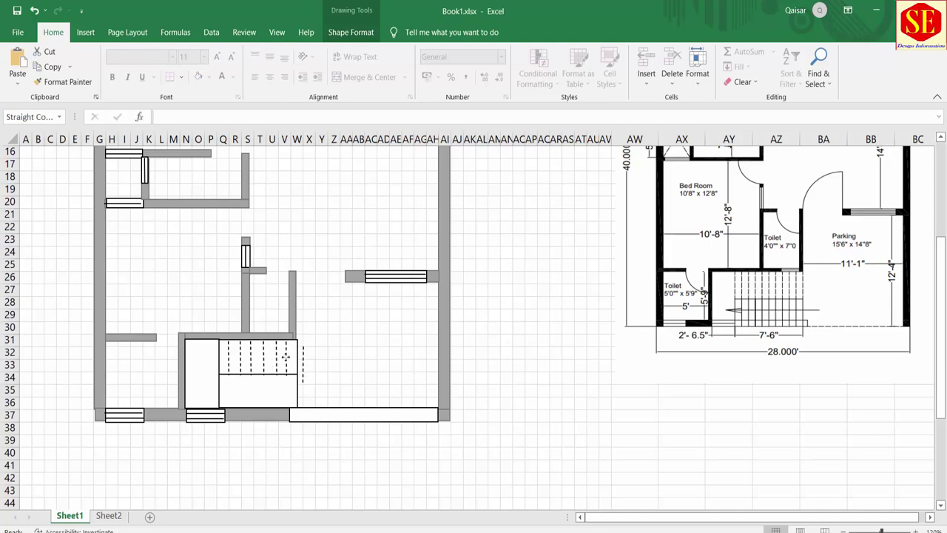
pyautogui.click(358, 365)
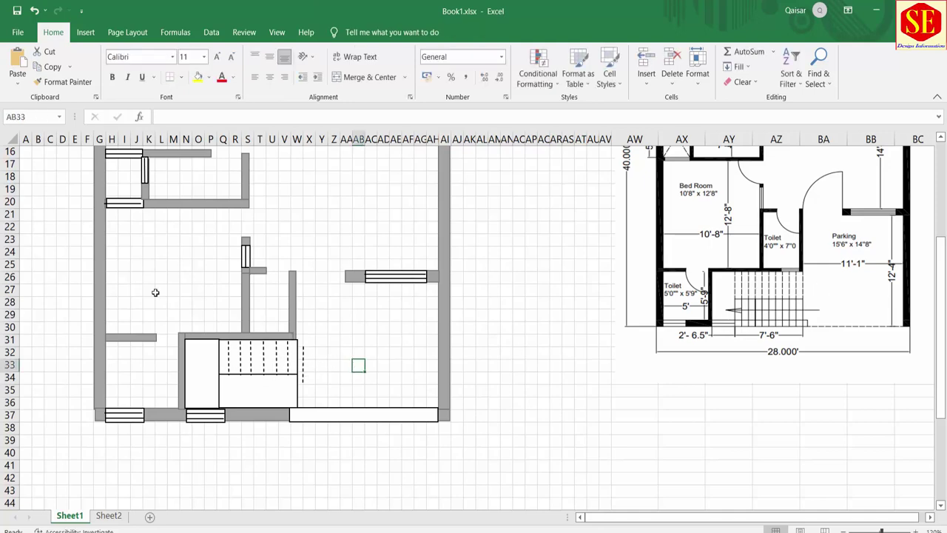
pyautogui.click(232, 357)
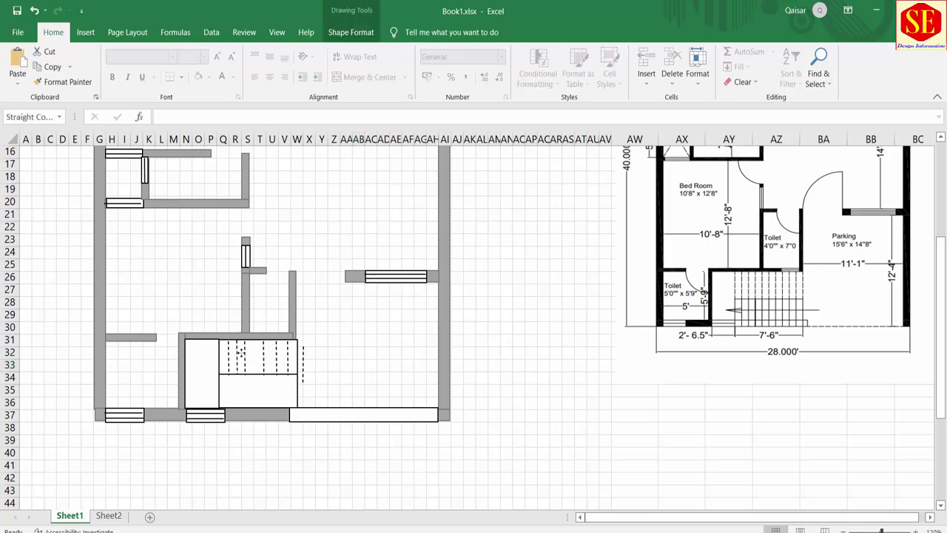
pyautogui.moveTo(245, 356); pyautogui.dragTo(260, 364)
# Step: Paste two more dashed treads and space them evenly across the upper stairs
pyautogui.moveTo(294, 353); pyautogui.dragTo(277, 354)
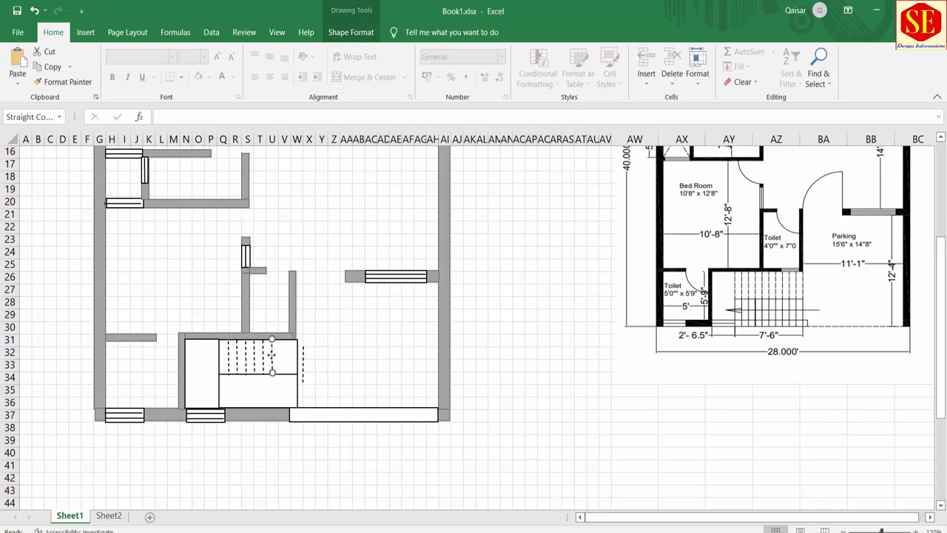
pyautogui.rightClick(272, 355)
pyautogui.click(345, 364)
pyautogui.rightClick(347, 365)
pyautogui.click(375, 129)
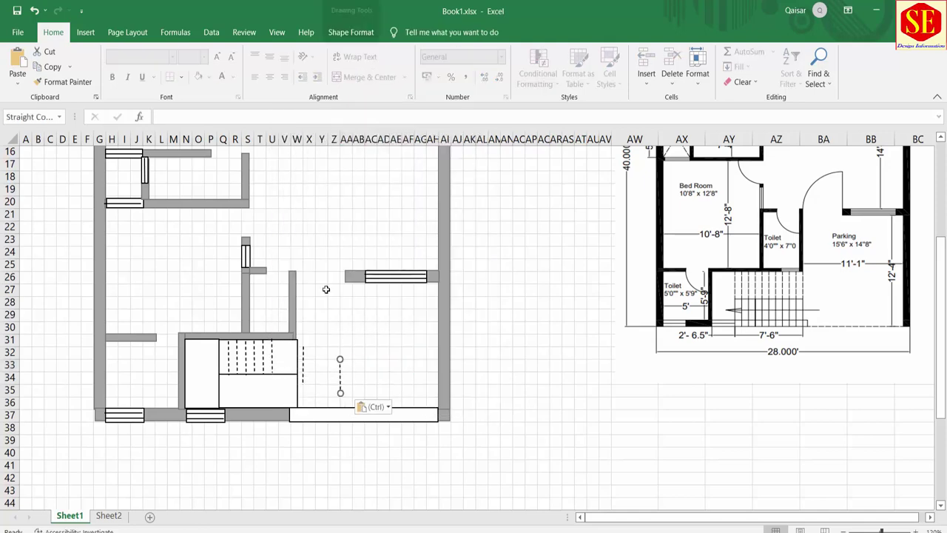
pyautogui.moveTo(338, 377); pyautogui.dragTo(280, 357)
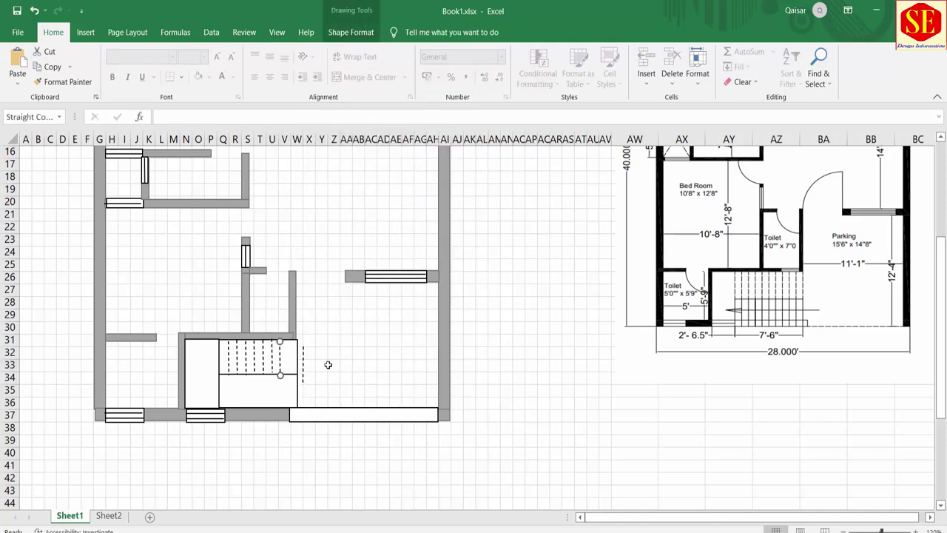
pyautogui.rightClick(328, 365)
pyautogui.click(355, 122)
pyautogui.moveTo(329, 377); pyautogui.dragTo(292, 362)
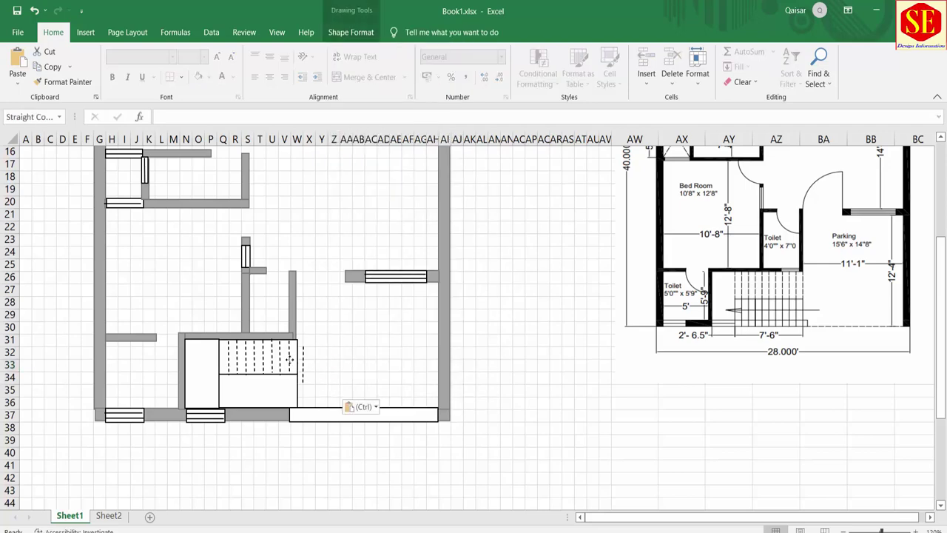
pyautogui.click(344, 353)
# Step: Copy the six dashed treads and paste the set into the lower stair half
pyautogui.click(290, 361)
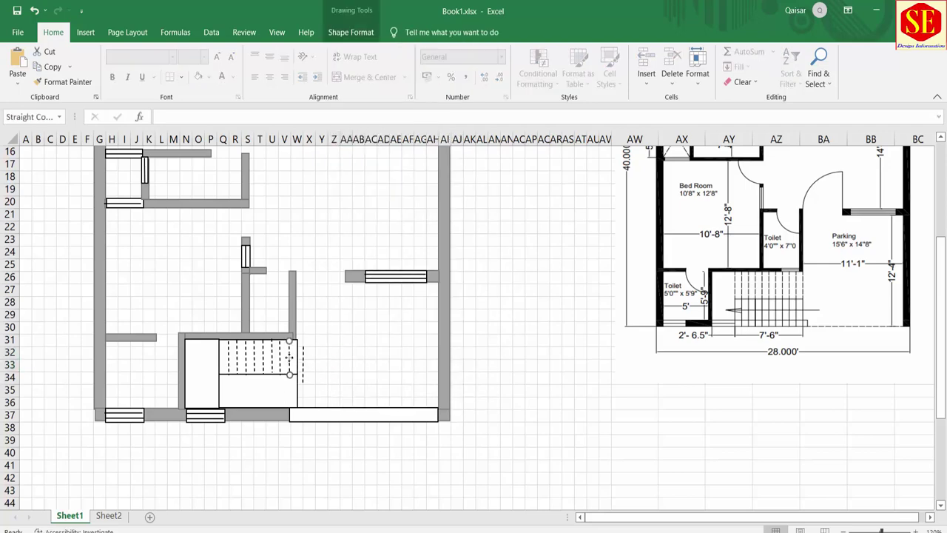
pyautogui.keyDown('shift'); pyautogui.click(264, 360); pyautogui.keyUp('shift')
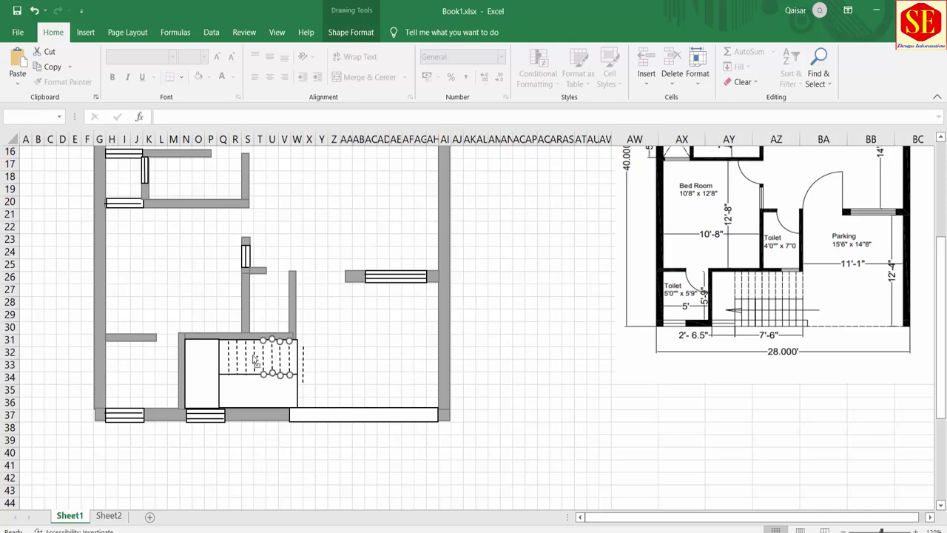
pyautogui.keyDown('shift'); pyautogui.click(254, 360); pyautogui.keyUp('shift')
pyautogui.keyDown('shift'); pyautogui.click(245, 359); pyautogui.keyUp('shift')
pyautogui.keyDown('shift'); pyautogui.click(236, 358); pyautogui.keyUp('shift')
pyautogui.keyDown('shift'); pyautogui.click(228, 357); pyautogui.keyUp('shift')
pyautogui.rightClick(229, 357)
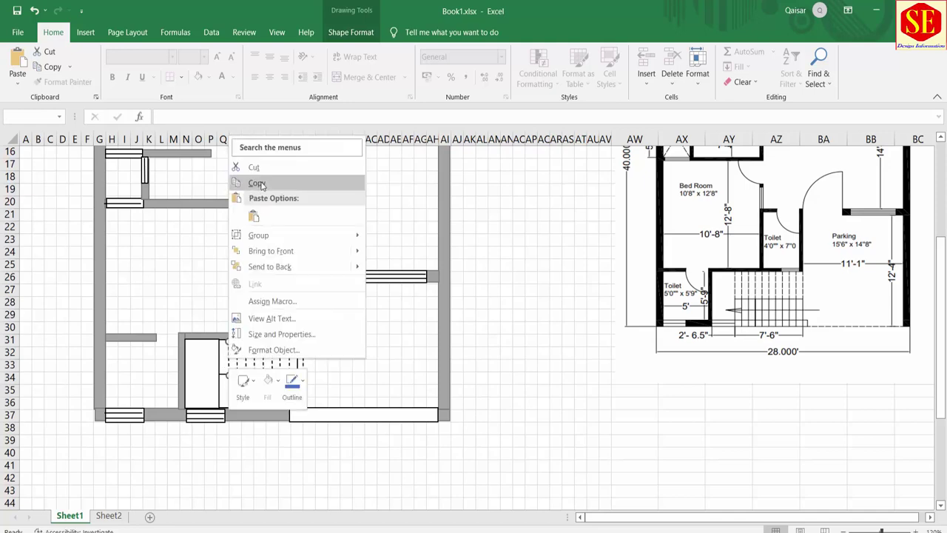
pyautogui.click(256, 184)
pyautogui.click(332, 363)
pyautogui.hotkey('ctrl', 'v')
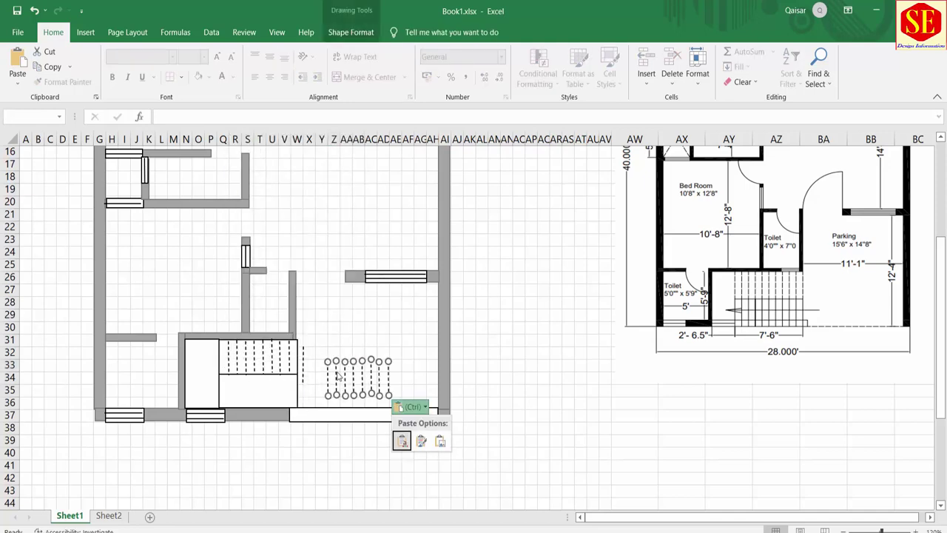
pyautogui.moveTo(325, 381); pyautogui.dragTo(232, 395)
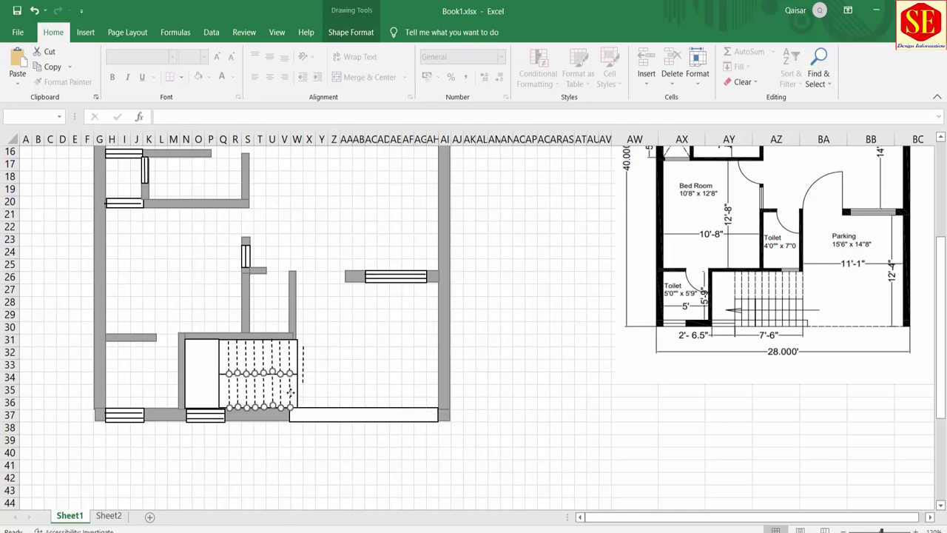
# Step: Make the lower treads solid black and delete the stray dashed line beside the stairs
pyautogui.click(351, 32)
pyautogui.click(407, 68)
pyautogui.click(179, 133)
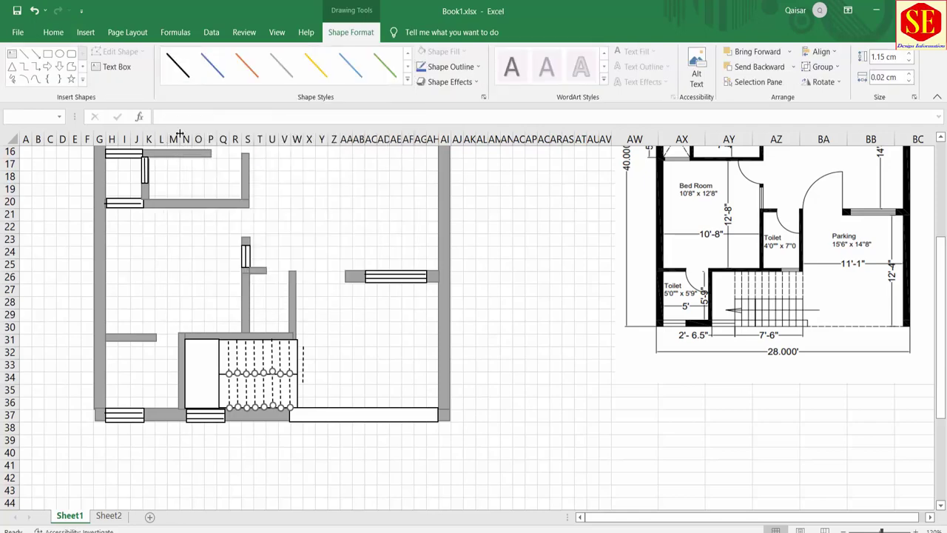
pyautogui.click(358, 378)
pyautogui.click(302, 362)
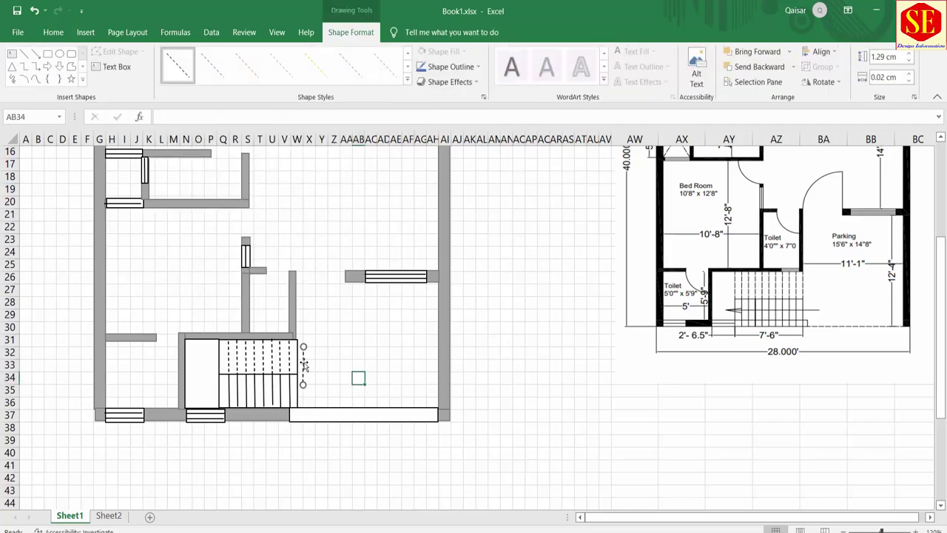
pyautogui.press('Delete')
pyautogui.click(272, 392)
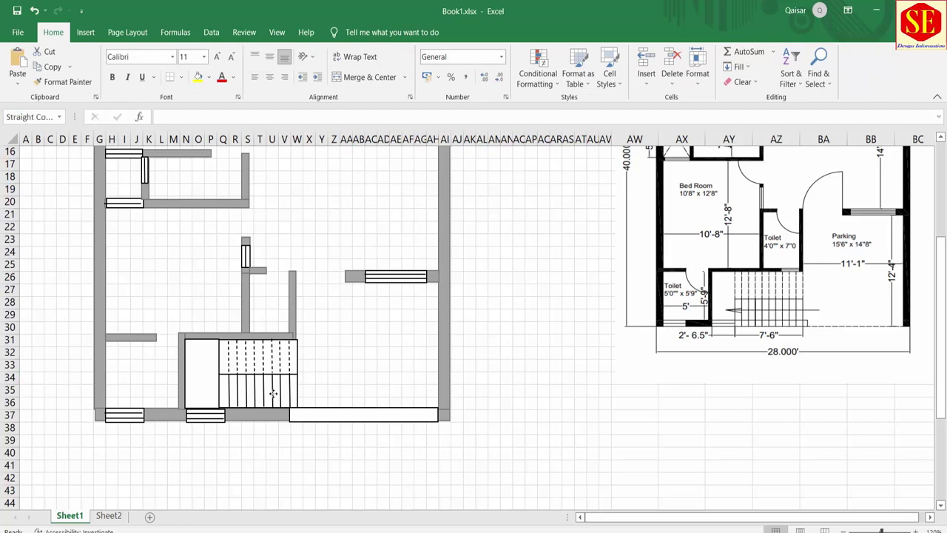
pyautogui.click(334, 390)
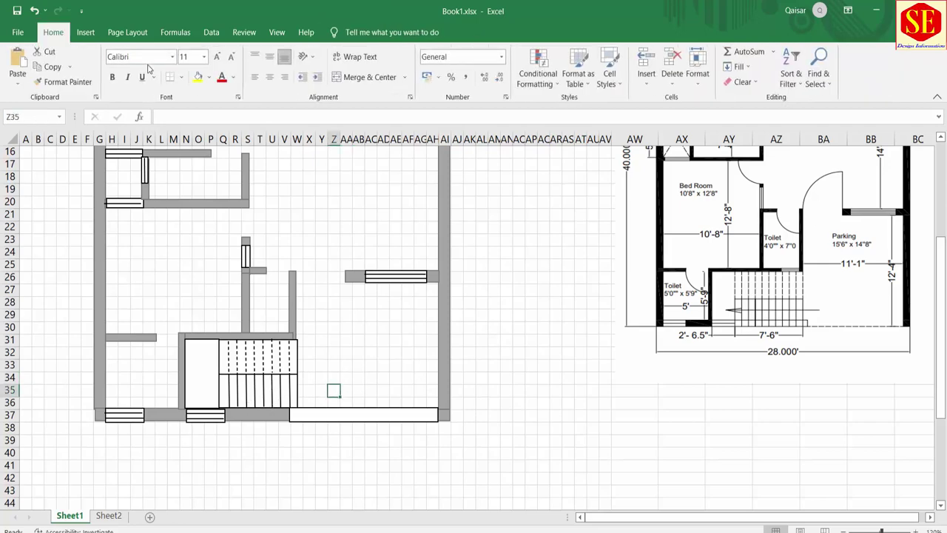
pyautogui.click(85, 32)
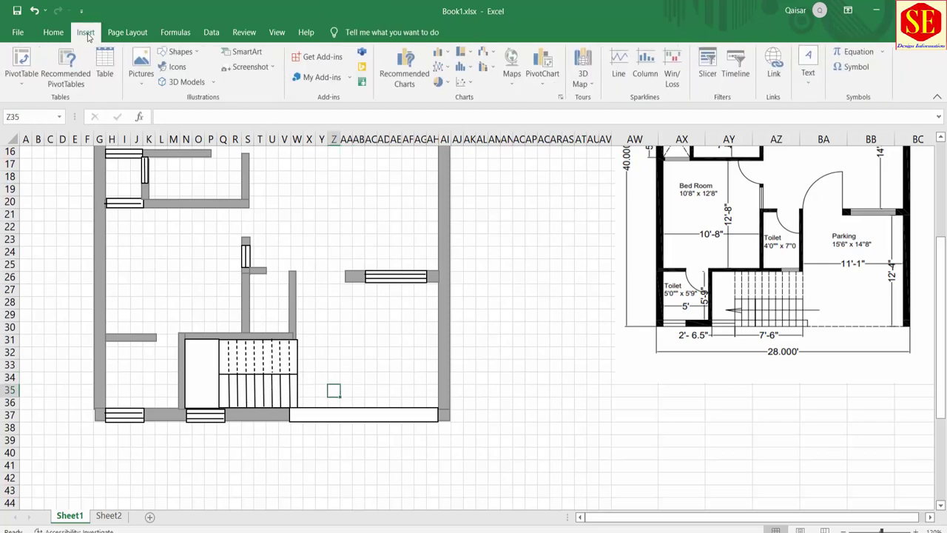
# Step: Draw a thick black arrow across the lower stair flight
pyautogui.click(174, 52)
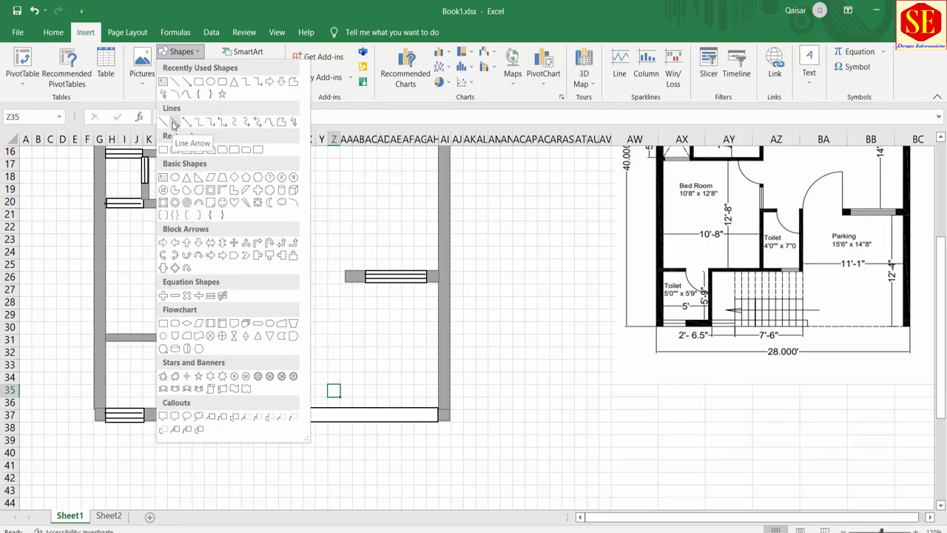
pyautogui.click(174, 124)
pyautogui.moveTo(330, 369); pyautogui.dragTo(255, 357)
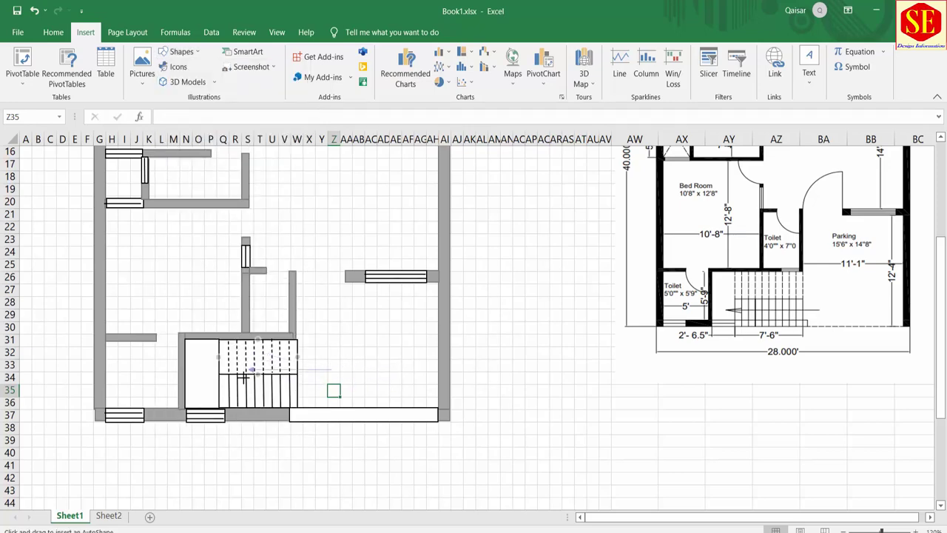
pyautogui.moveTo(256, 357)
pyautogui.mouseDown()
pyautogui.moveTo(267, 371)
pyautogui.moveTo(258, 391)
pyautogui.mouseUp()
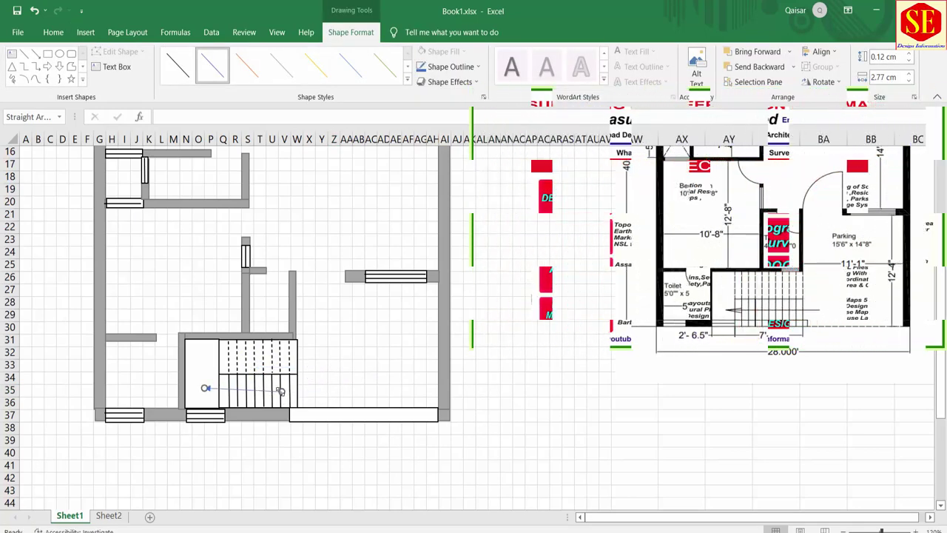
pyautogui.moveTo(296, 385); pyautogui.dragTo(208, 390)
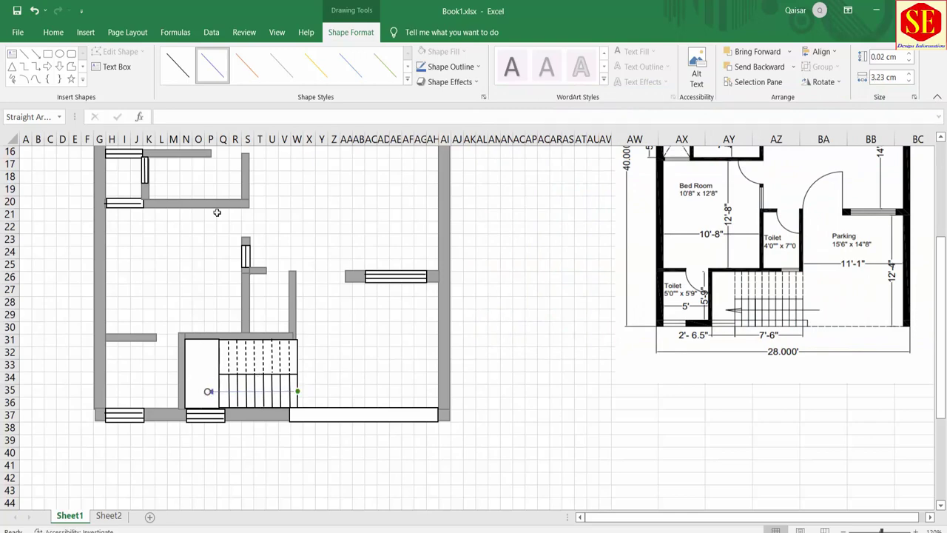
pyautogui.click(407, 79)
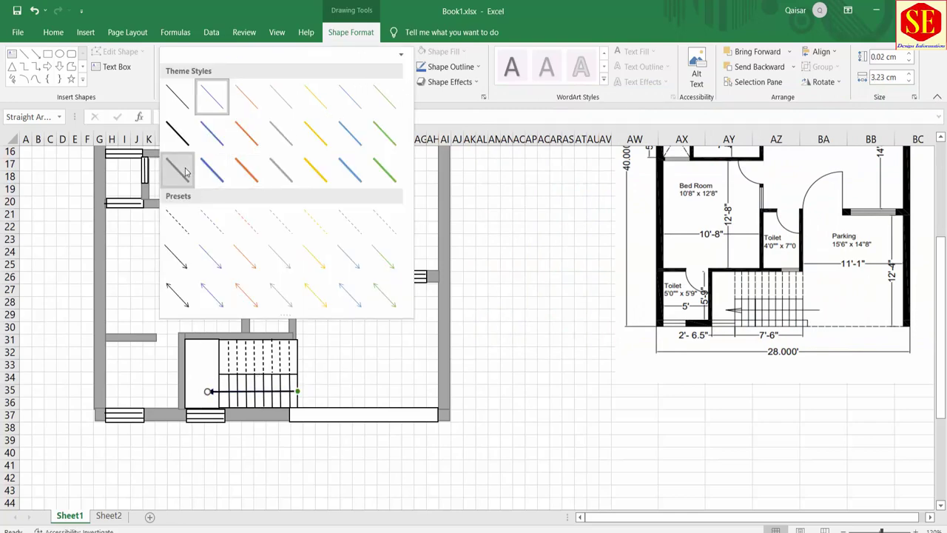
pyautogui.click(177, 171)
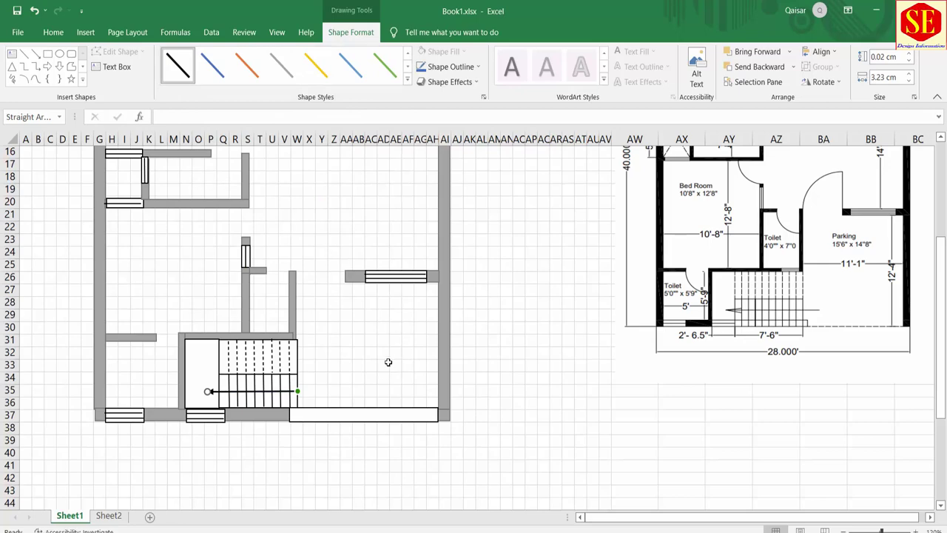
pyautogui.click(386, 363)
# Step: Paste a copy of the arrow onto the upper flight and reverse its direction
pyautogui.click(239, 397)
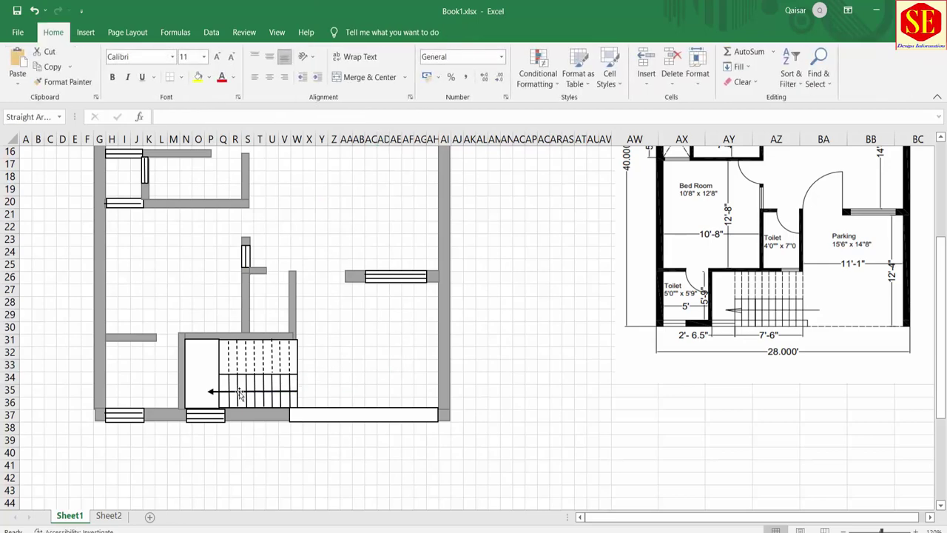
pyautogui.rightClick(240, 397)
pyautogui.click(268, 168)
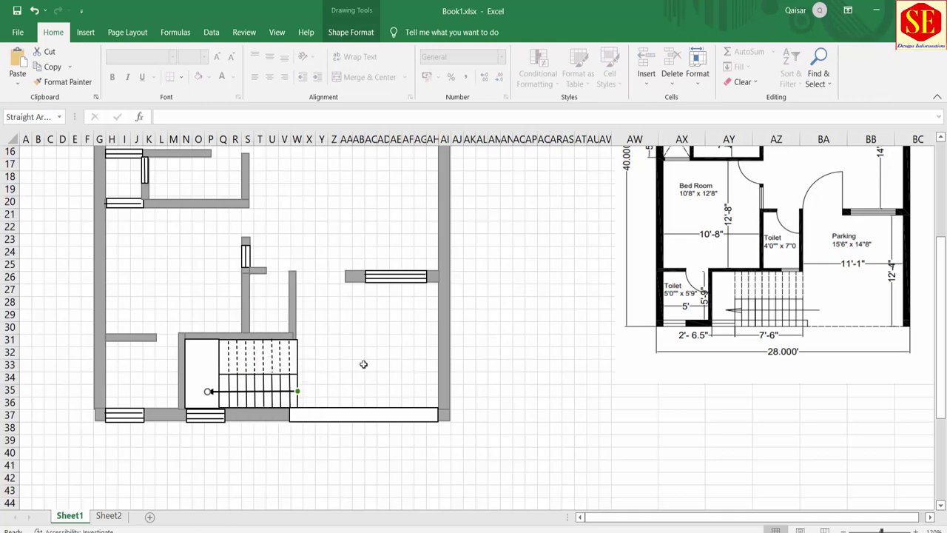
pyautogui.click(348, 353)
pyautogui.rightClick(333, 343)
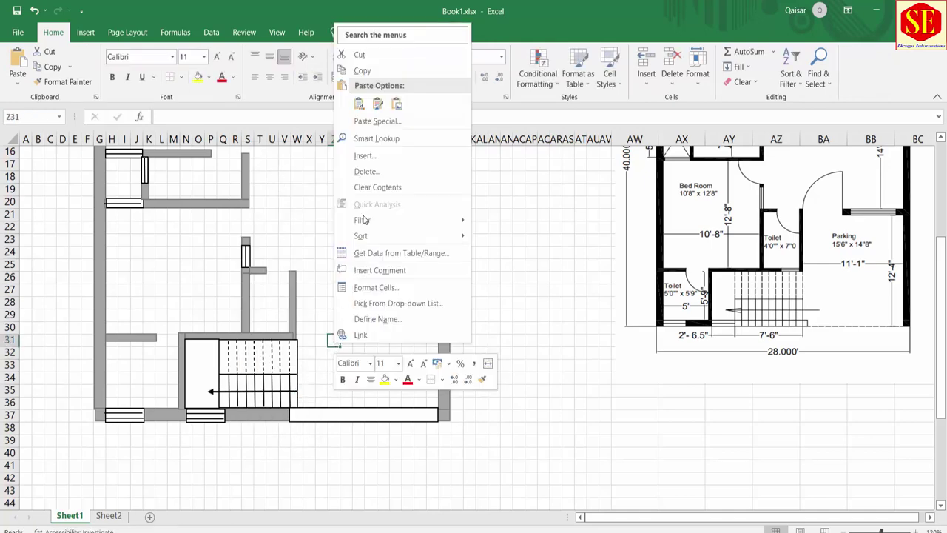
pyautogui.click(359, 103)
pyautogui.moveTo(351, 338); pyautogui.dragTo(319, 361)
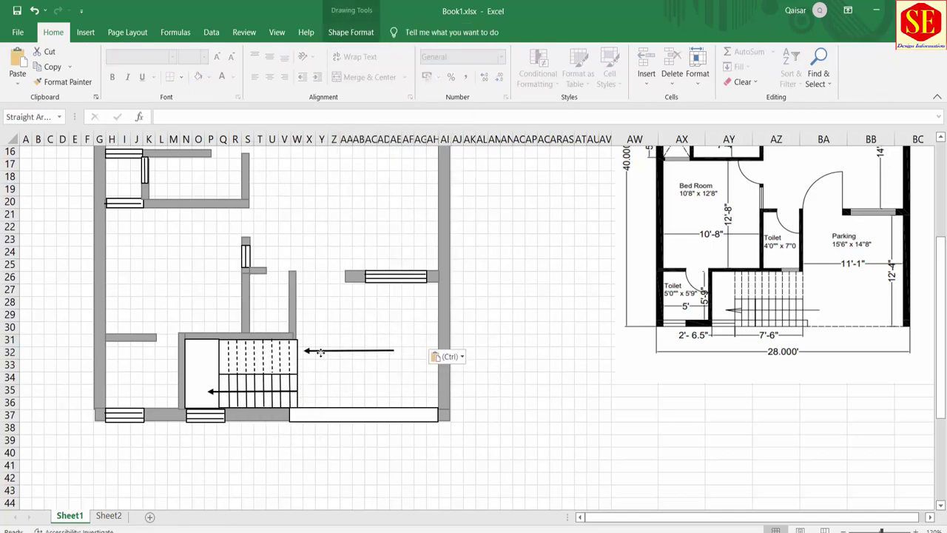
pyautogui.moveTo(393, 358); pyautogui.dragTo(207, 355)
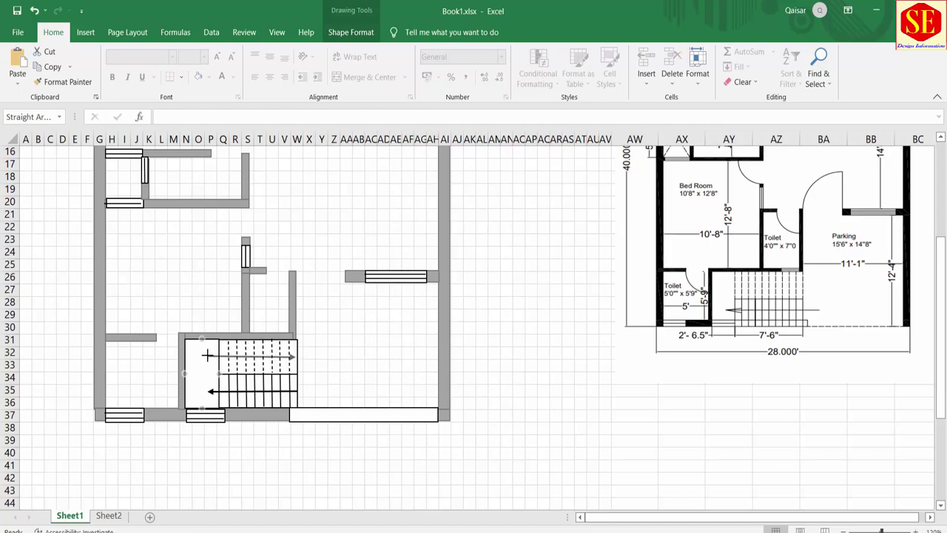
pyautogui.click(321, 364)
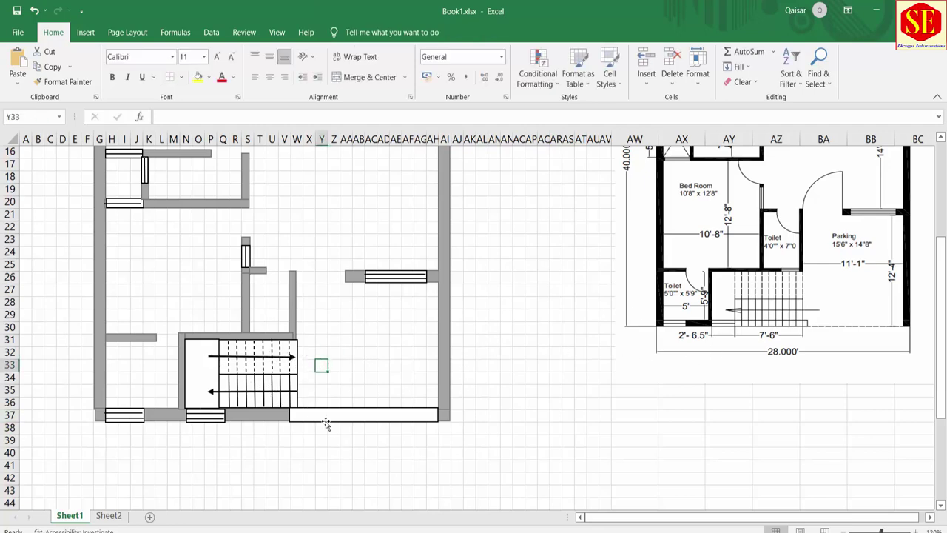
# Step: Check the short vertical line shape near the stairs and save the workbook
pyautogui.scroll(2, 335, 371)
pyautogui.scroll(1, 336, 381)
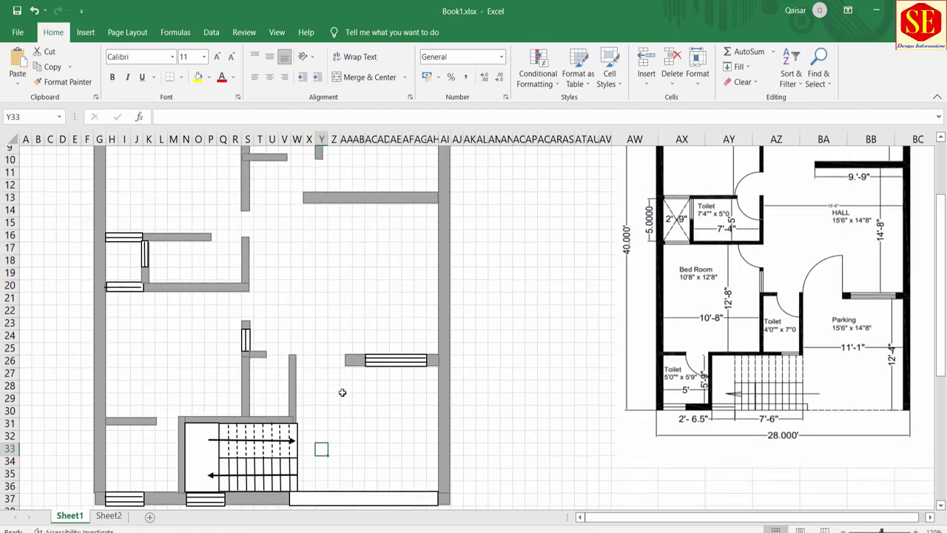
pyautogui.scroll(2, 346, 220)
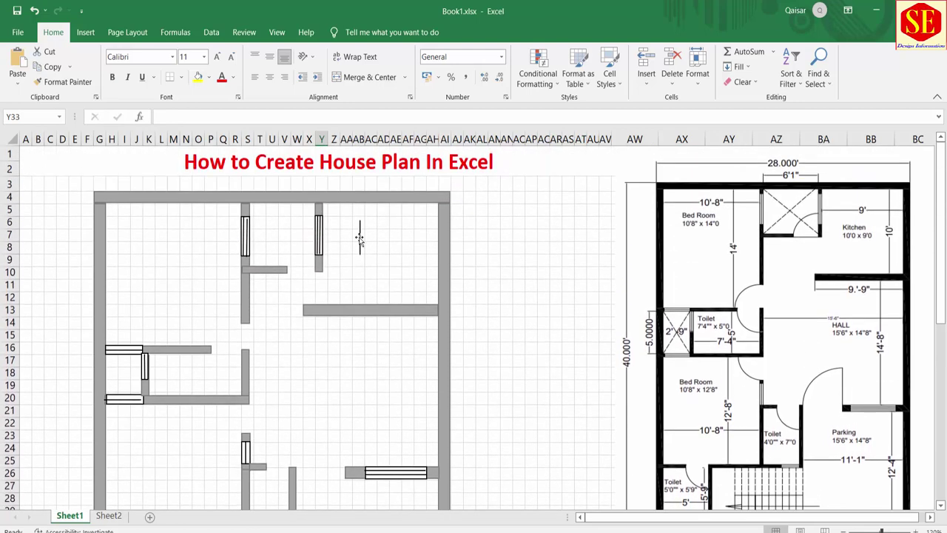
pyautogui.click(359, 238)
pyautogui.click(356, 235)
pyautogui.scroll(-1, 372, 232)
pyautogui.scroll(-2, 317, 440)
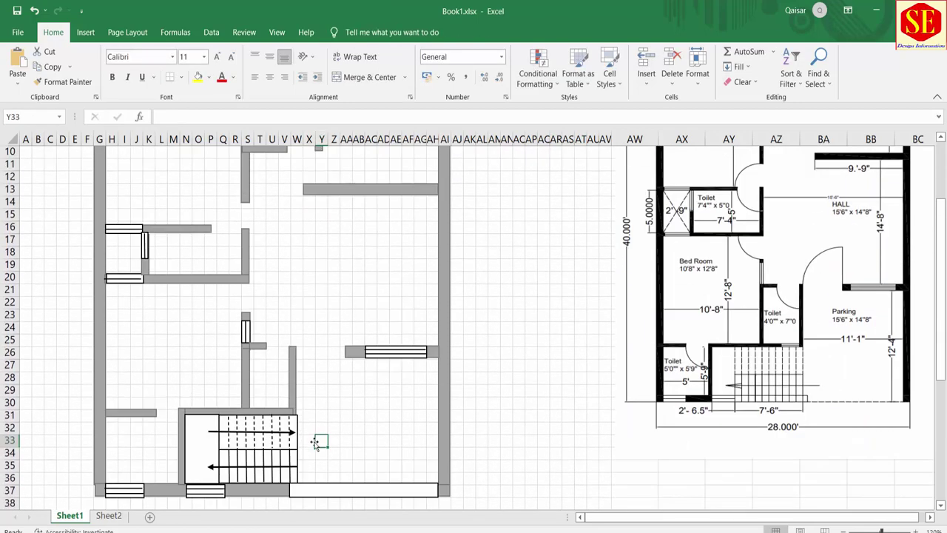
pyautogui.click(334, 417)
pyautogui.scroll(-1, 320, 407)
pyautogui.scroll(3, 309, 313)
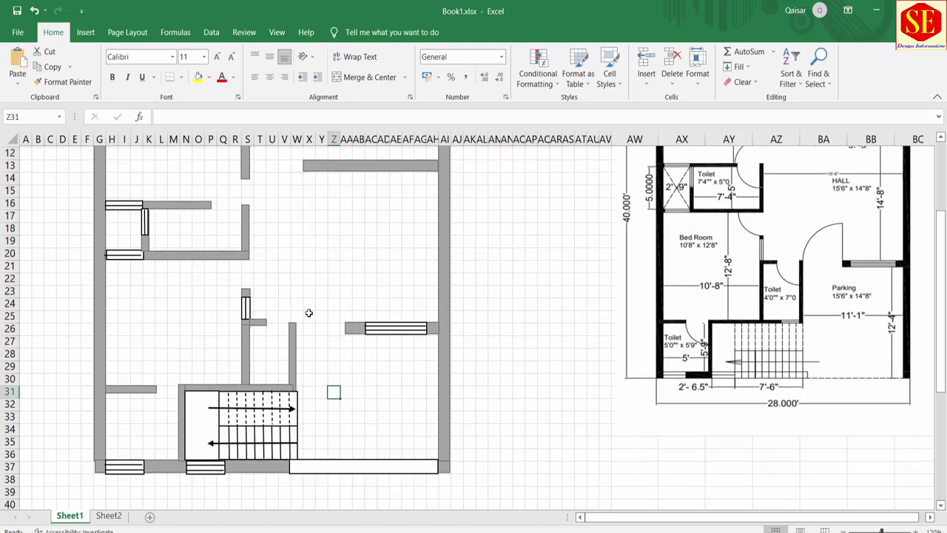
pyautogui.click(16, 10)
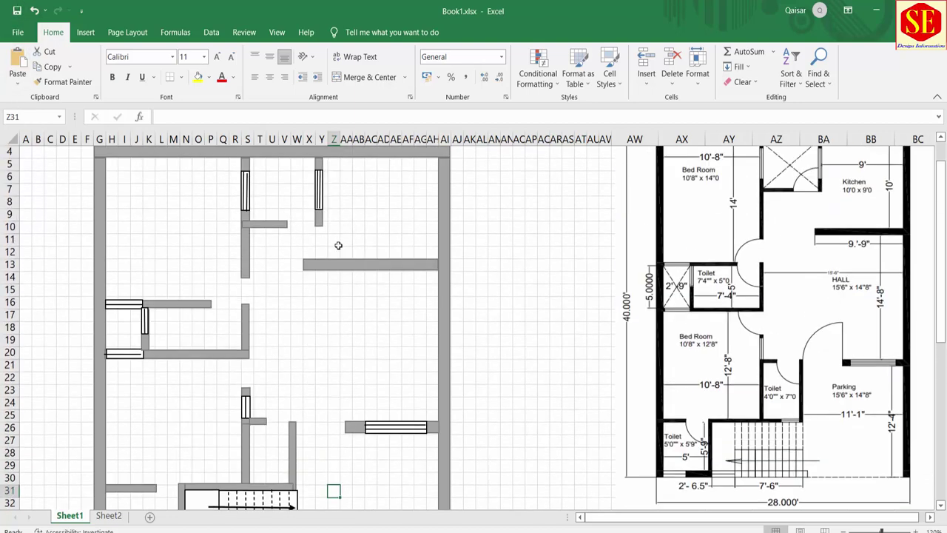
# Step: Scroll back to the top of the plan and select cell W8 in the upper room
pyautogui.scroll(-3, 310, 247)
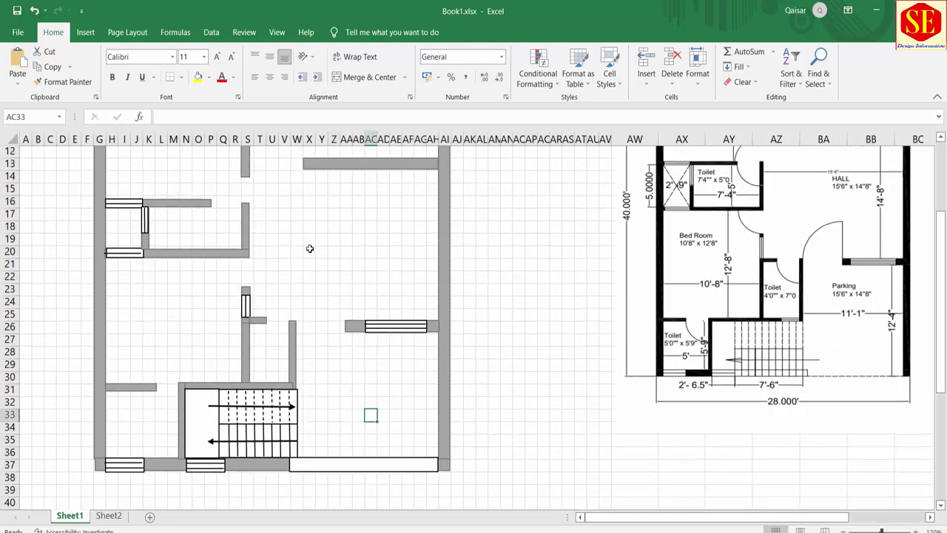
pyautogui.scroll(3, 315, 241)
pyautogui.click(316, 238)
pyautogui.click(296, 227)
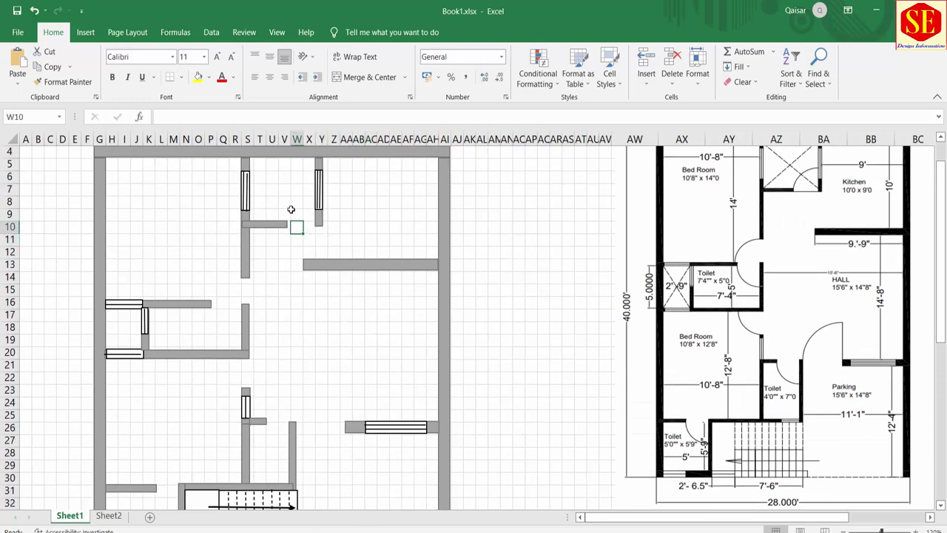
pyautogui.scroll(1, 799, 207)
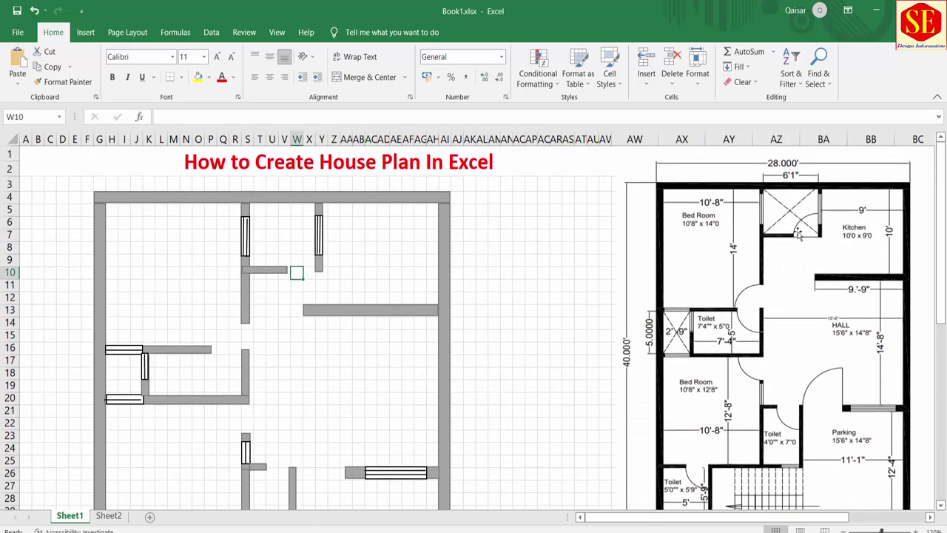
pyautogui.click(296, 253)
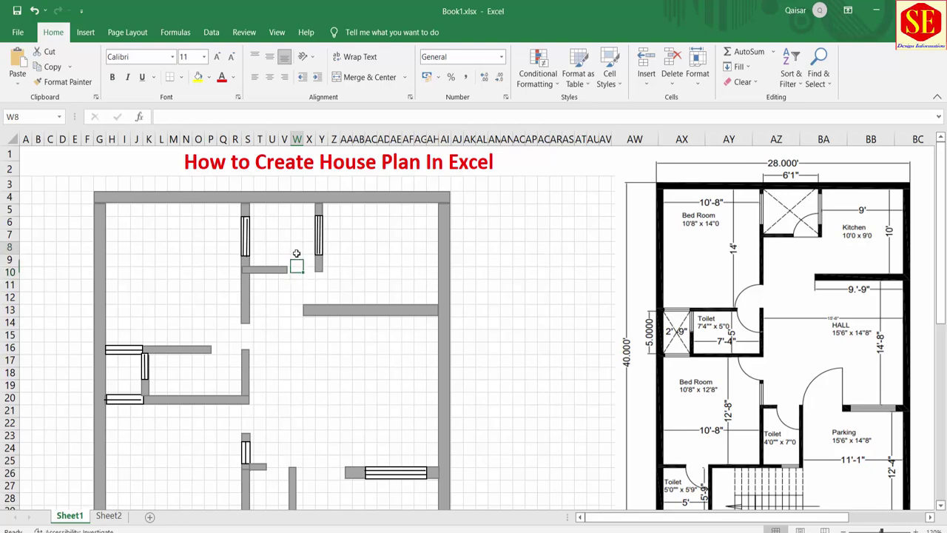
pyautogui.click(85, 32)
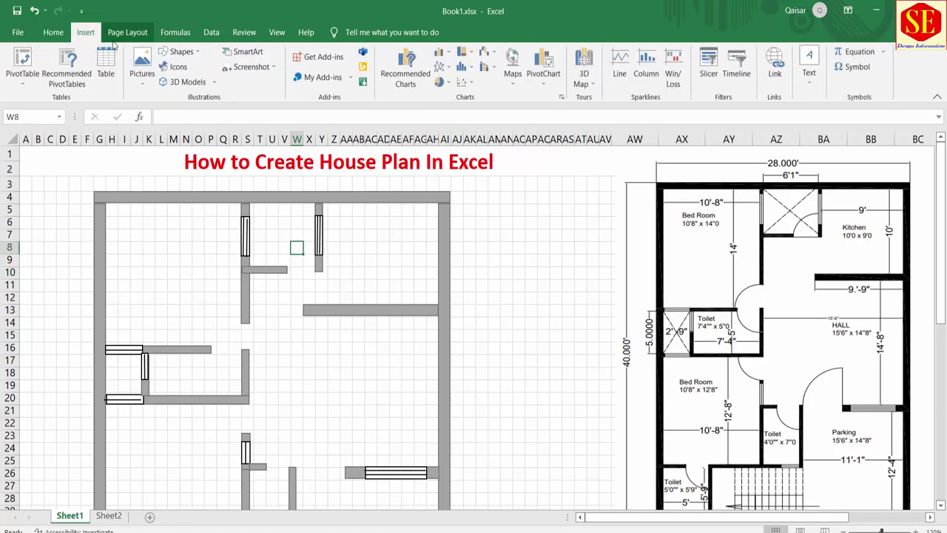
# Step: Insert an Arc shape and give it a bold black line style
pyautogui.click(181, 52)
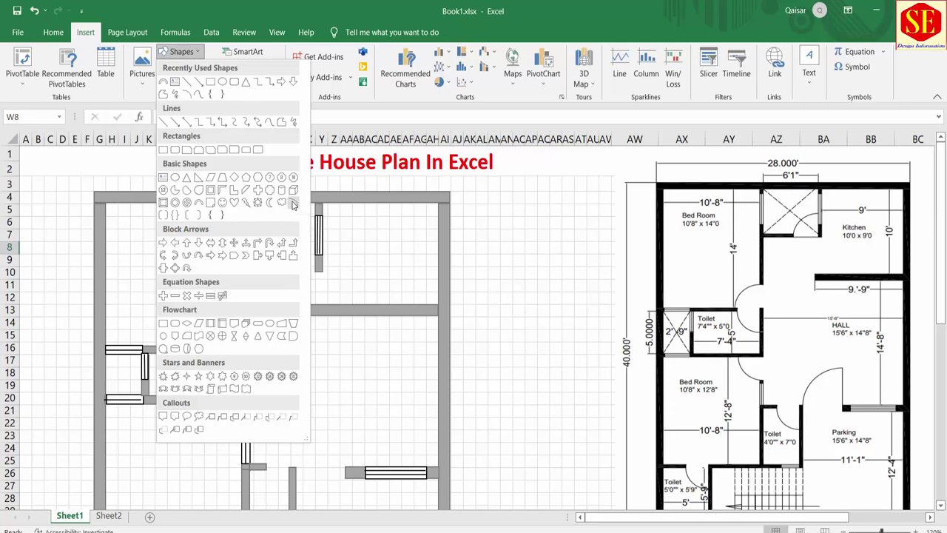
pyautogui.click(293, 204)
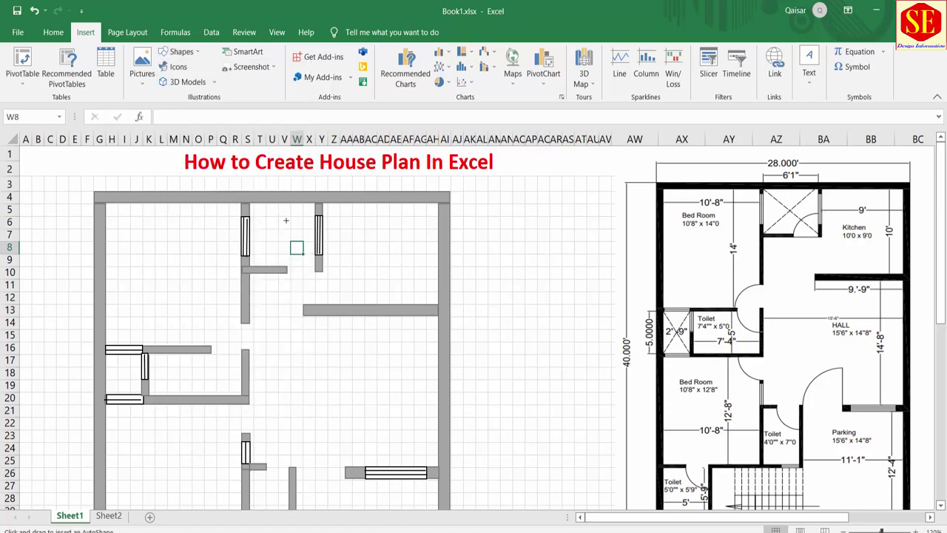
pyautogui.click(356, 277)
pyautogui.moveTo(420, 290); pyautogui.dragTo(377, 239)
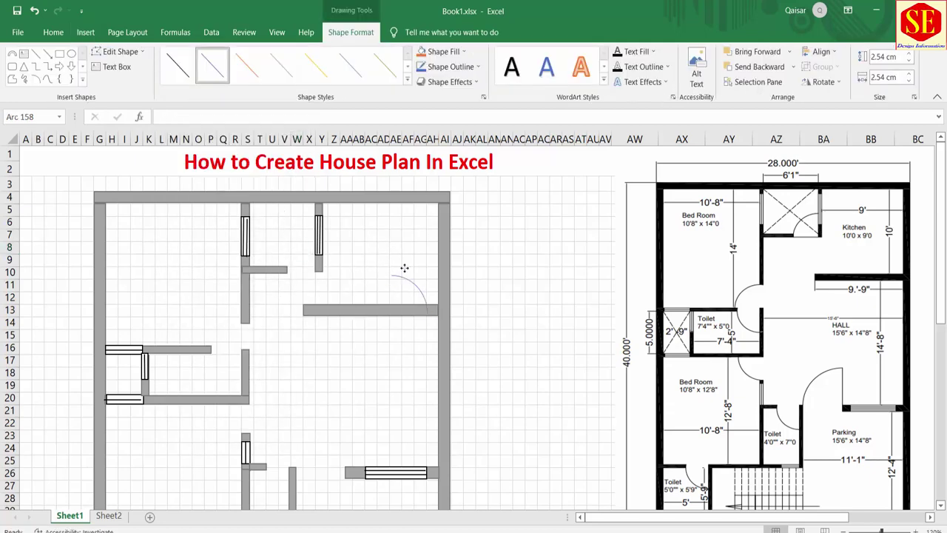
pyautogui.click(407, 82)
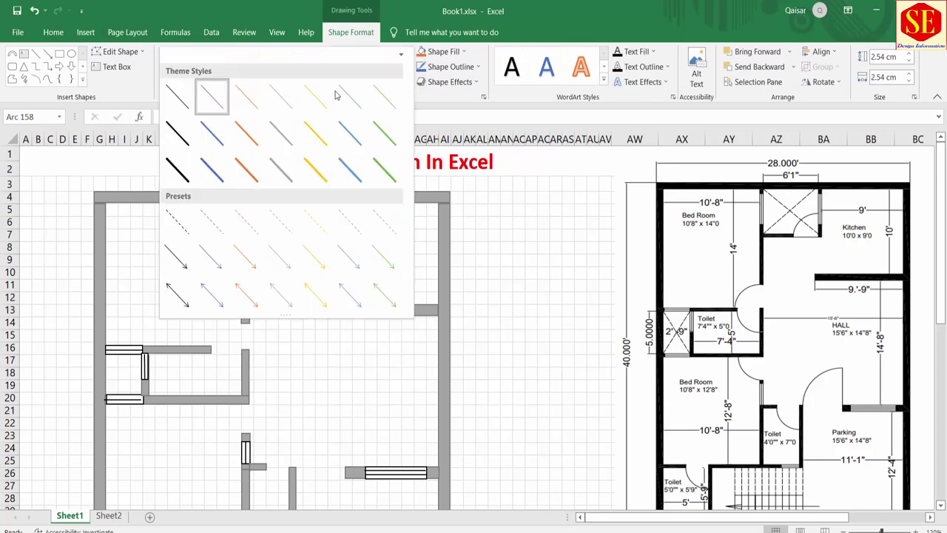
pyautogui.click(177, 170)
pyautogui.moveTo(373, 237)
pyautogui.mouseDown()
pyautogui.moveTo(296, 254)
pyautogui.moveTo(295, 241)
pyautogui.mouseUp()
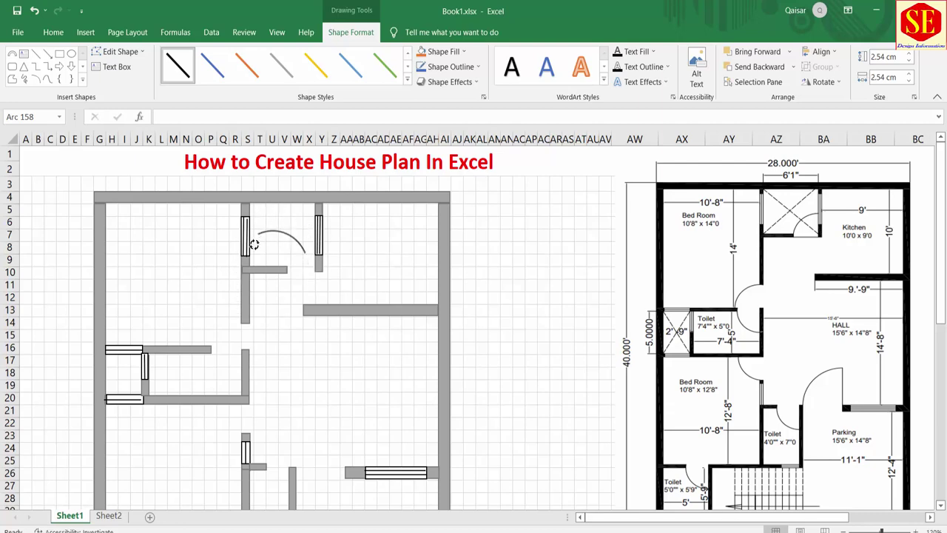
# Step: Rotate, move and resize the arc so it fits the upper room's doorway
pyautogui.moveTo(273, 208); pyautogui.dragTo(217, 284)
pyautogui.moveTo(243, 249)
pyautogui.mouseDown()
pyautogui.moveTo(312, 242)
pyautogui.moveTo(328, 226)
pyautogui.moveTo(288, 239)
pyautogui.moveTo(335, 225)
pyautogui.moveTo(330, 251)
pyautogui.moveTo(280, 256)
pyautogui.mouseUp()
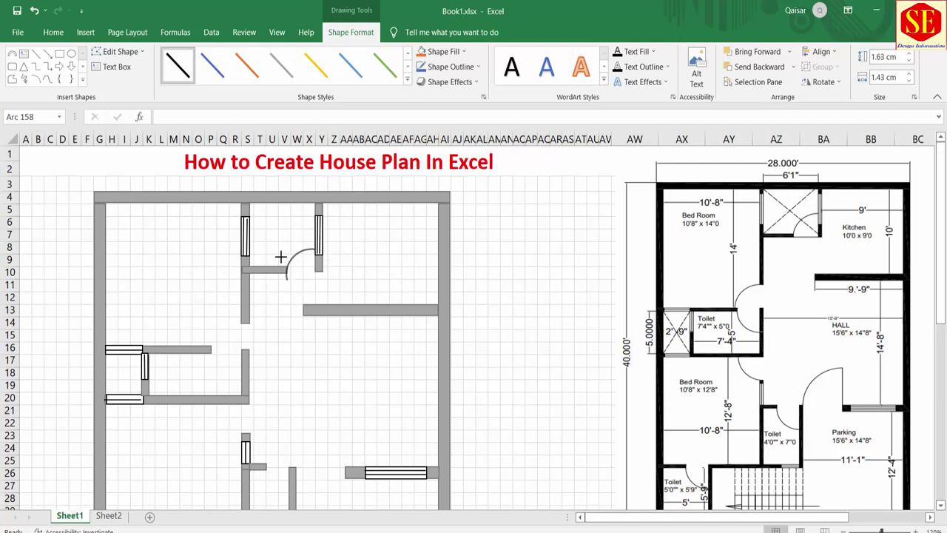
pyautogui.moveTo(318, 295); pyautogui.dragTo(313, 285)
pyautogui.moveTo(304, 249)
pyautogui.mouseDown()
pyautogui.moveTo(324, 242)
pyautogui.moveTo(319, 254)
pyautogui.moveTo(293, 254)
pyautogui.moveTo(318, 252)
pyautogui.mouseUp()
pyautogui.click(358, 248)
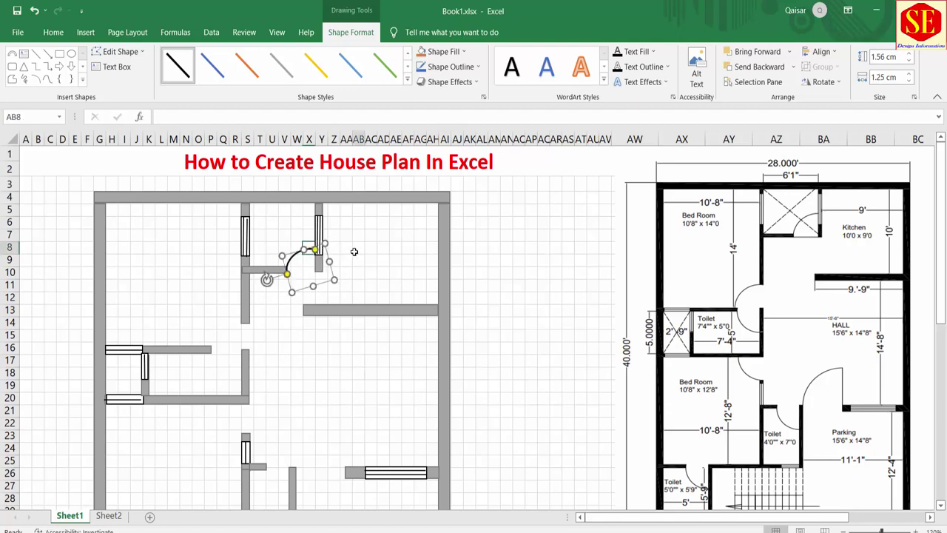
pyautogui.click(298, 257)
pyautogui.moveTo(303, 248); pyautogui.dragTo(297, 250)
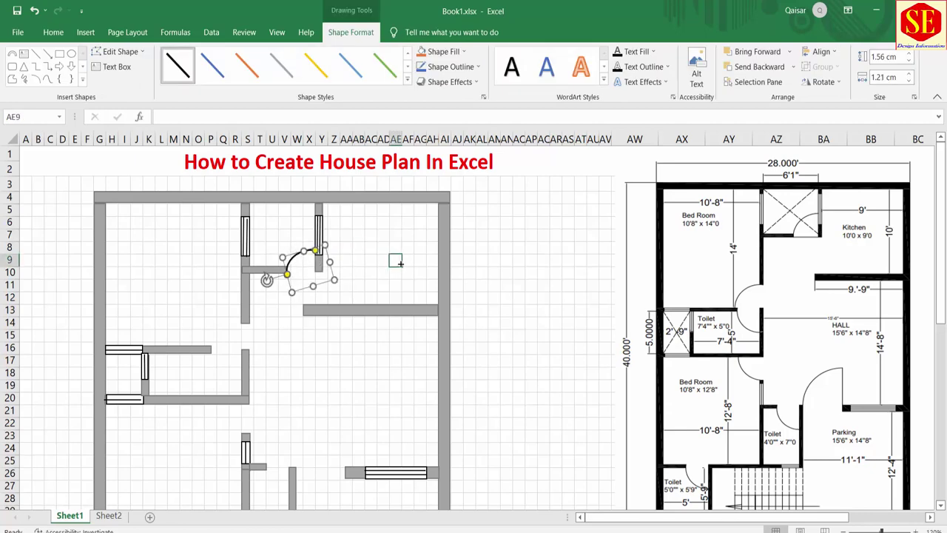
pyautogui.click(396, 260)
pyautogui.click(302, 255)
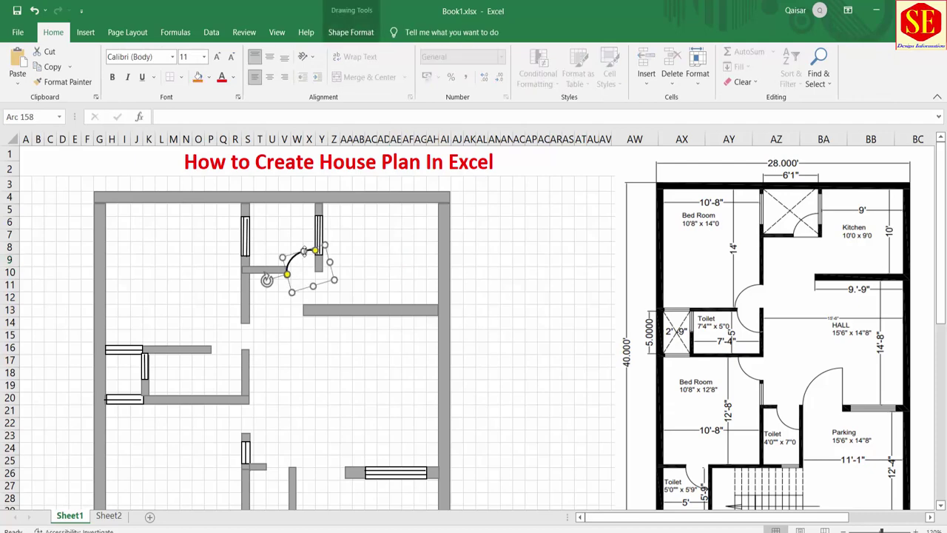
pyautogui.moveTo(315, 251); pyautogui.dragTo(315, 251)
pyautogui.click(314, 250)
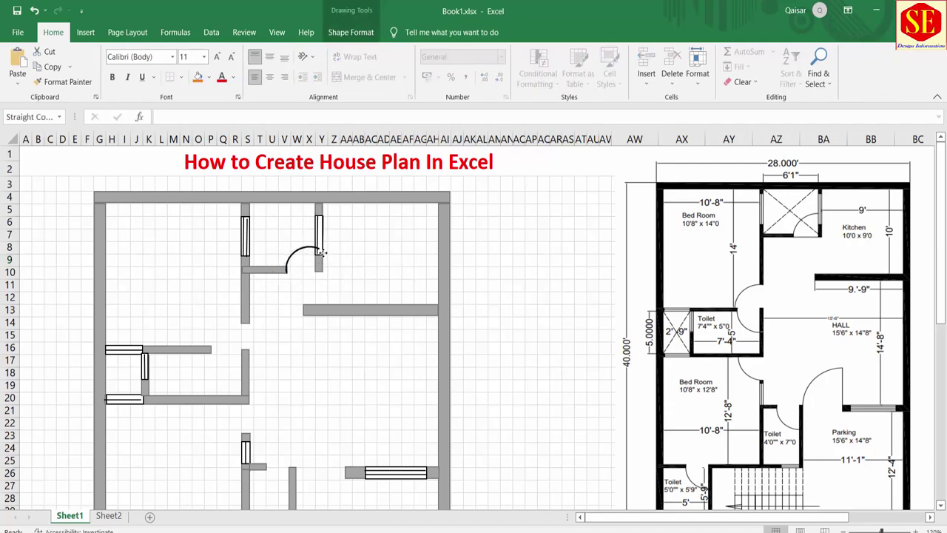
pyautogui.click(317, 251)
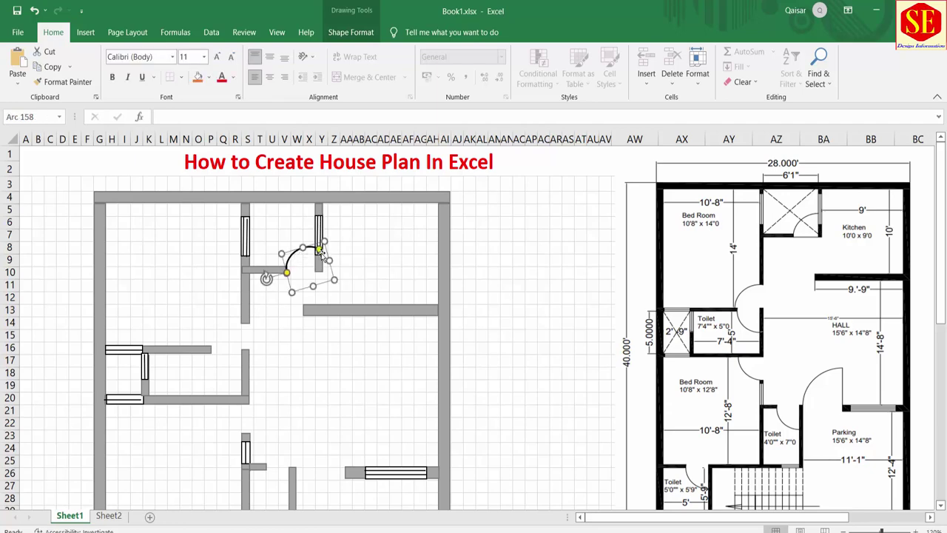
# Step: Paste a copy of the door arc at cell Q13 and move it into the doorway below
pyautogui.click(380, 270)
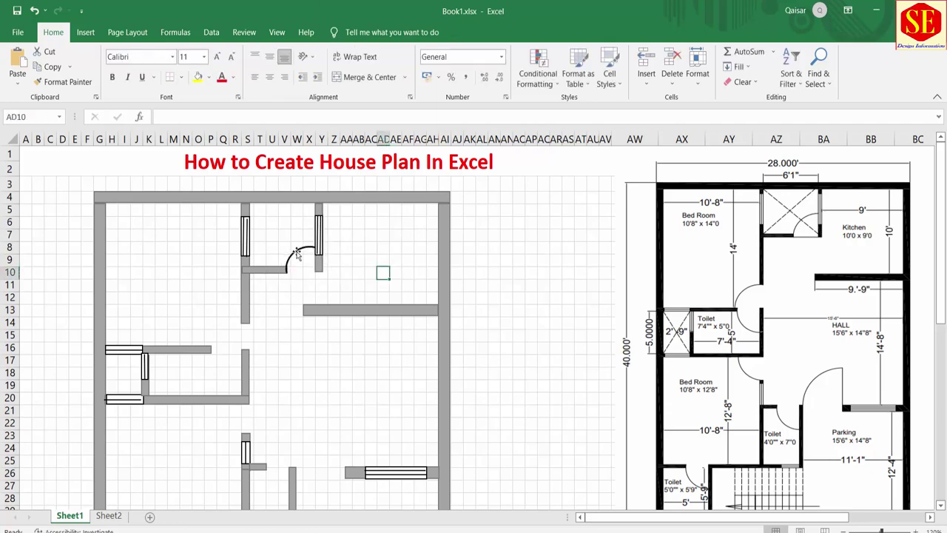
pyautogui.rightClick(295, 250)
pyautogui.click(228, 314)
pyautogui.hotkey('ctrl', 'v')
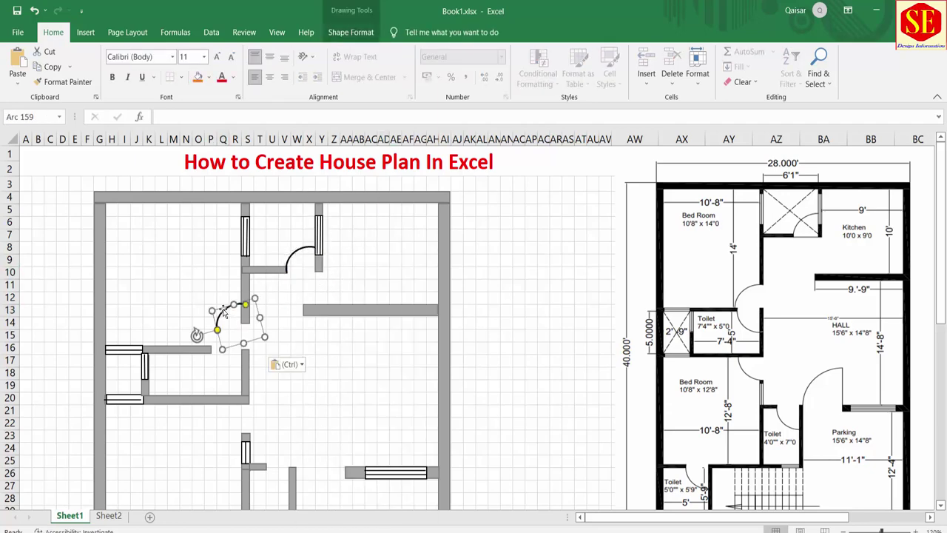
pyautogui.moveTo(237, 326); pyautogui.dragTo(241, 318)
pyautogui.click(220, 325)
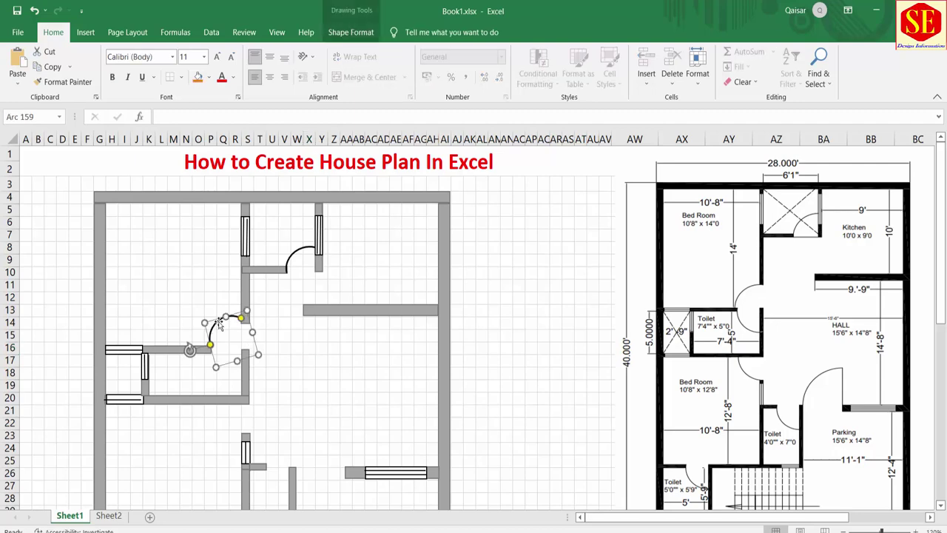
# Step: Paste another door arc near the lower doorway and rotate it to fit
pyautogui.rightClick(220, 327)
pyautogui.click(236, 78)
pyautogui.rightClick(201, 371)
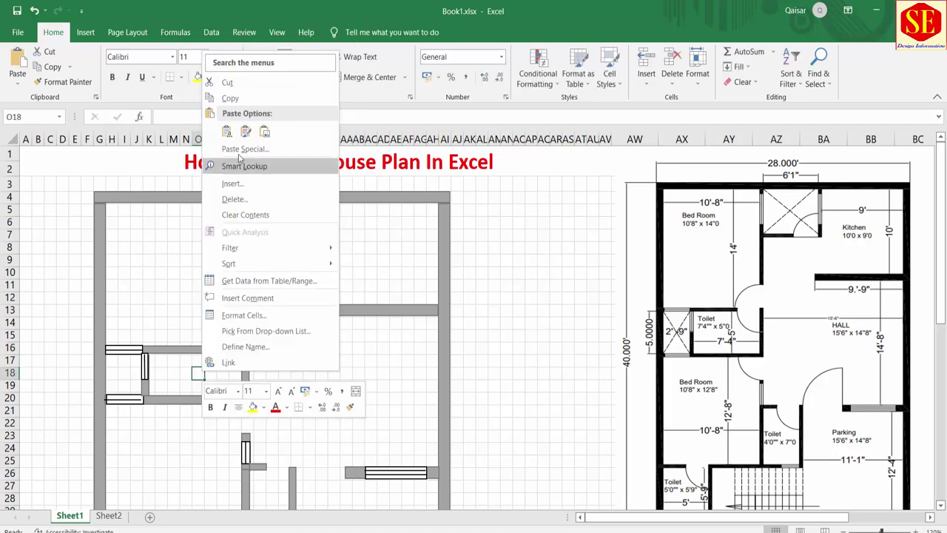
pyautogui.click(219, 129)
pyautogui.moveTo(172, 402)
pyautogui.mouseDown()
pyautogui.moveTo(227, 433)
pyautogui.moveTo(241, 383)
pyautogui.moveTo(236, 355)
pyautogui.mouseUp()
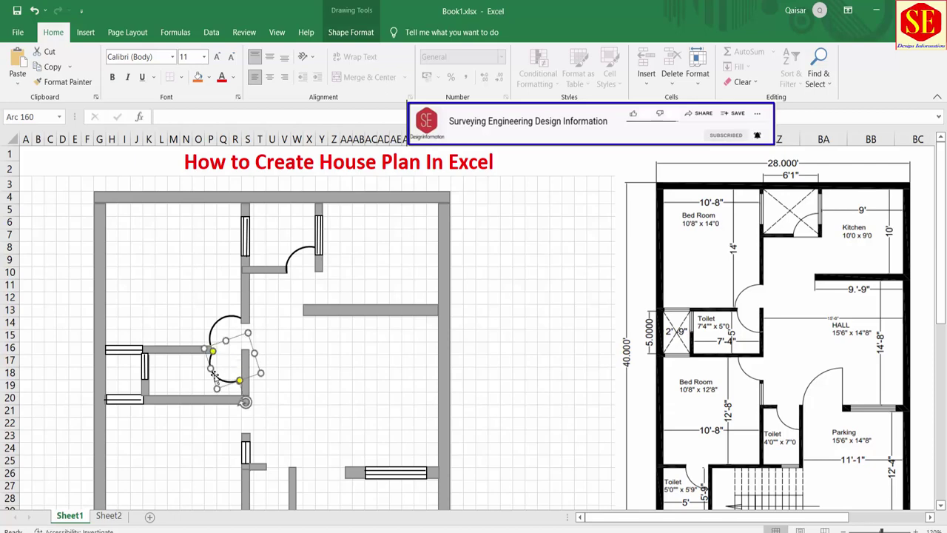
pyautogui.press('Escape')
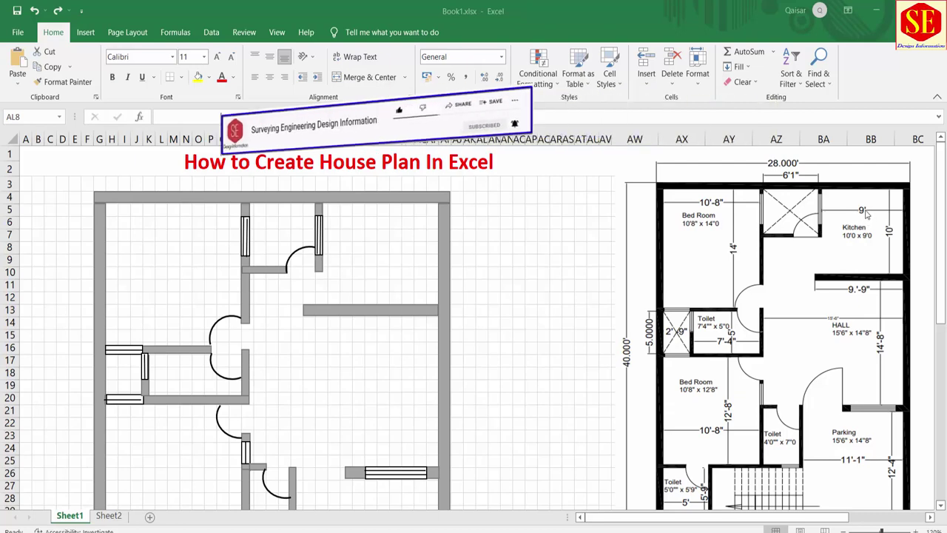
pyautogui.click(86, 33)
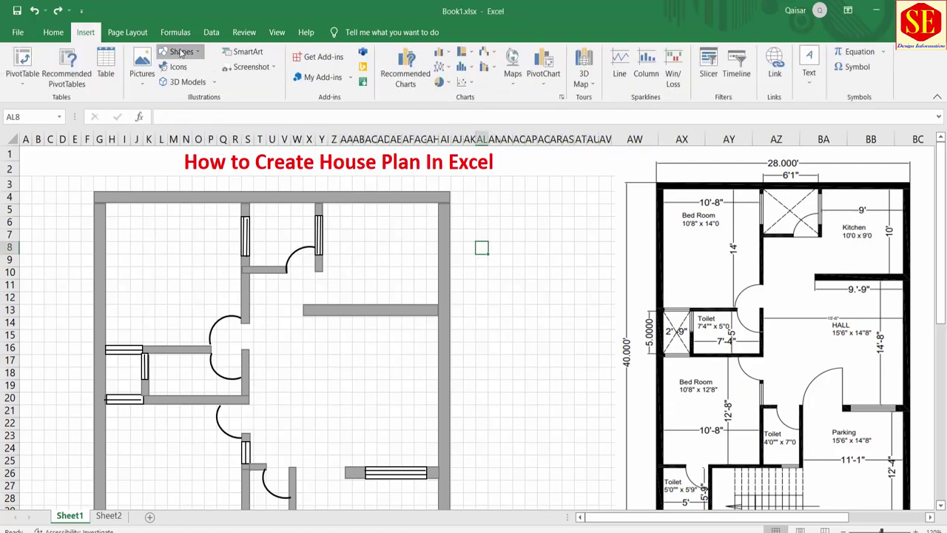
# Step: Draw a black double-headed vertical dimension arrow between the top-right room's walls
pyautogui.click(181, 52)
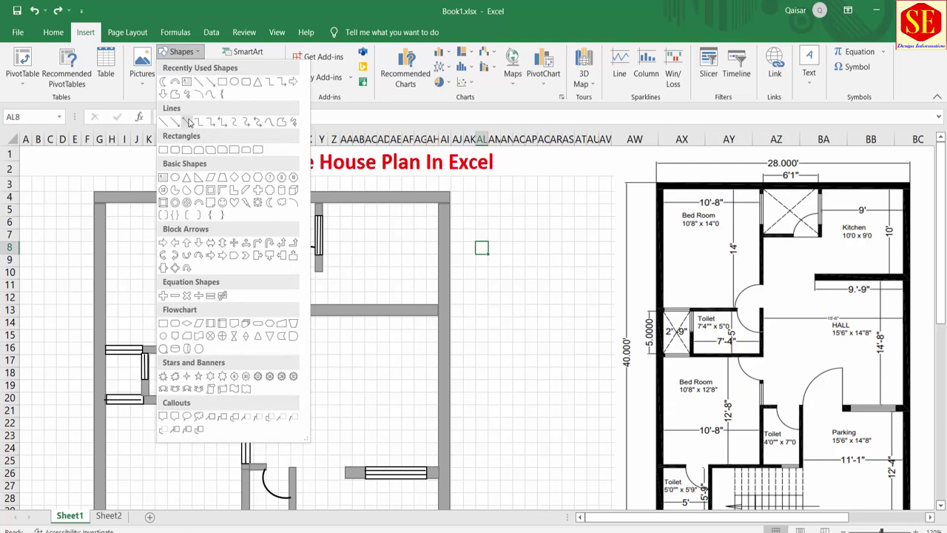
pyautogui.click(189, 122)
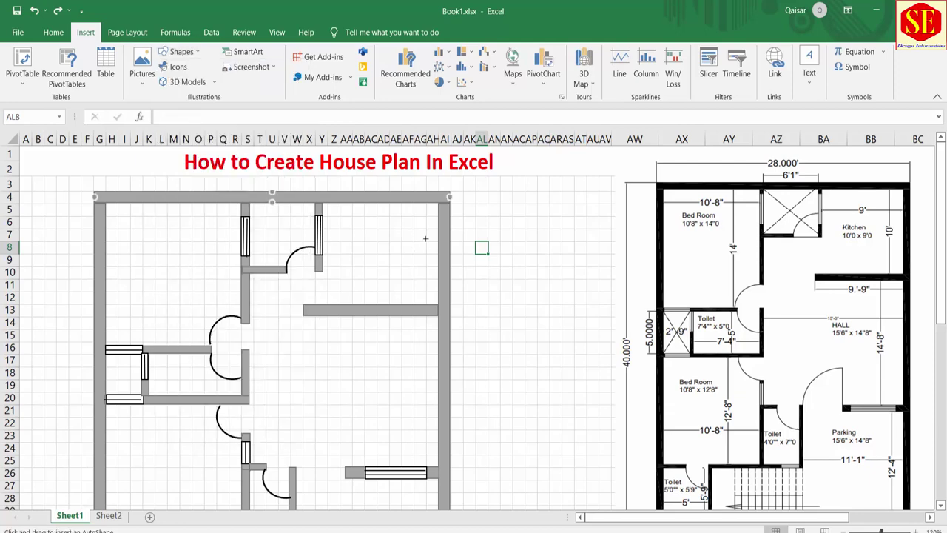
pyautogui.moveTo(406, 202); pyautogui.dragTo(407, 304)
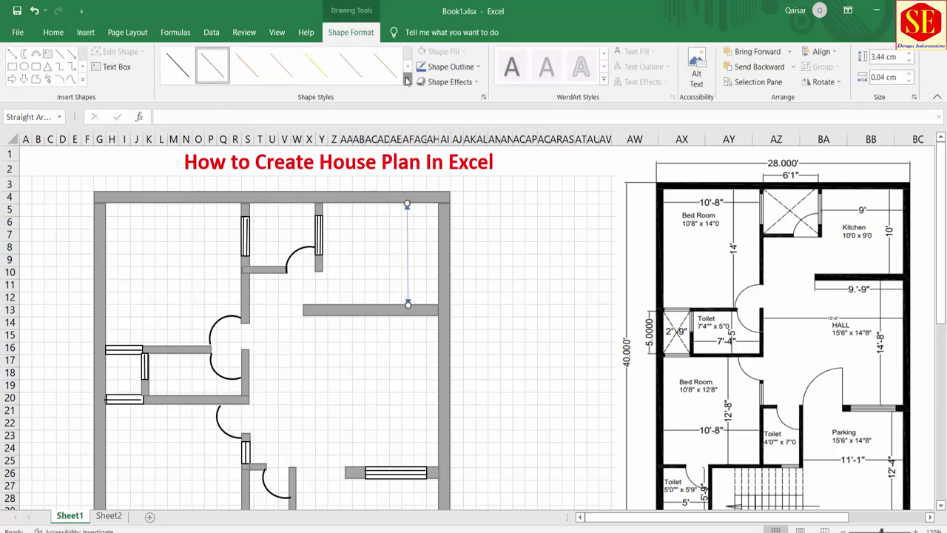
pyautogui.click(407, 79)
pyautogui.click(188, 179)
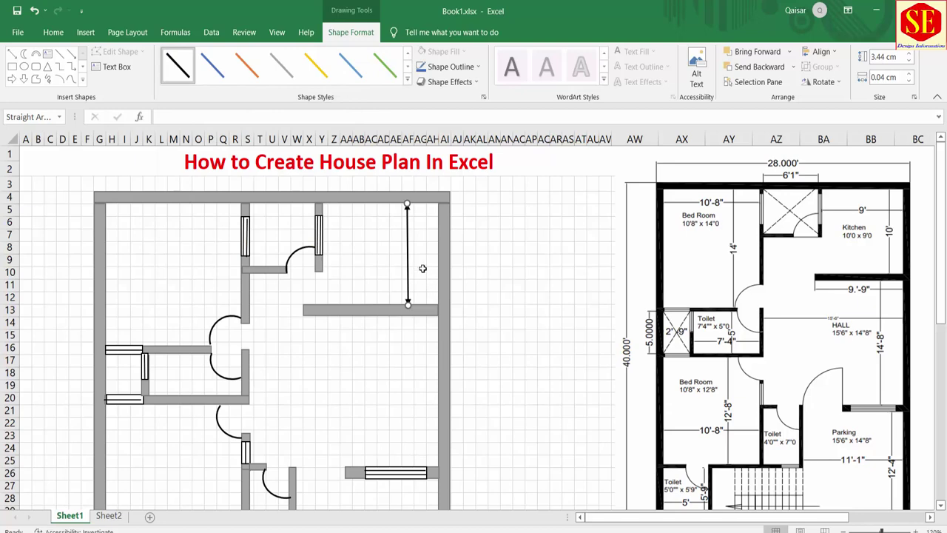
pyautogui.click(423, 268)
pyautogui.click(395, 236)
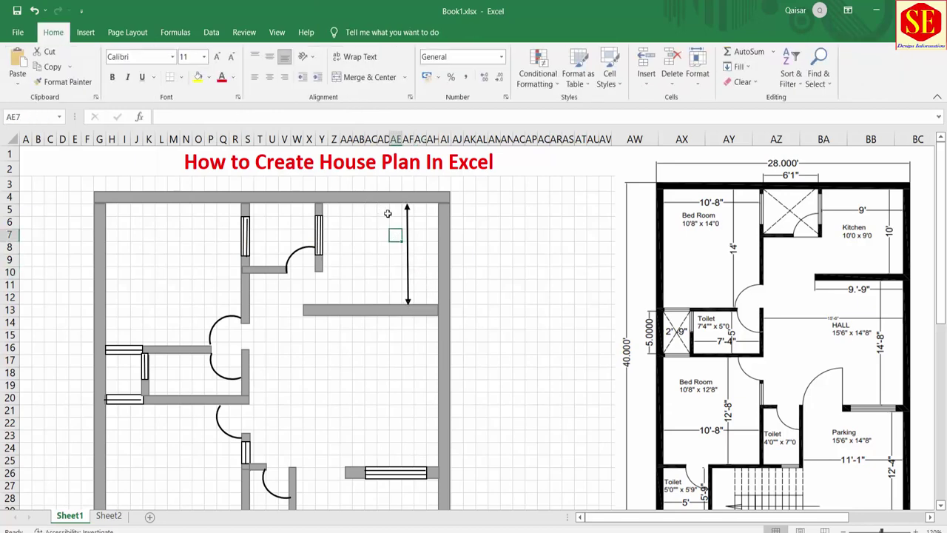
# Step: Copy the arrow and turn the copy horizontal across the room, fitting both arrows to the walls
pyautogui.click(408, 235)
pyautogui.rightClick(407, 227)
pyautogui.press('Escape')
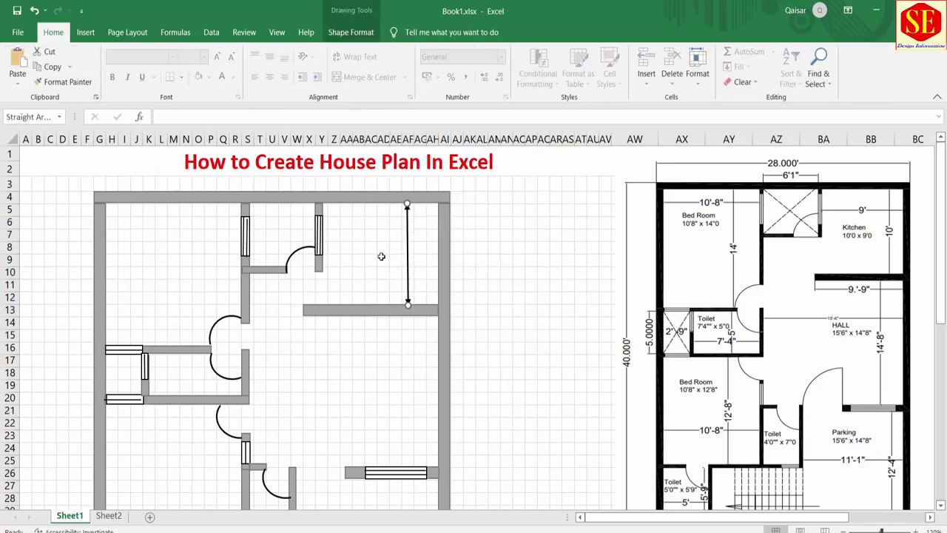
pyautogui.click(382, 257)
pyautogui.hotkey('ctrl', 'v')
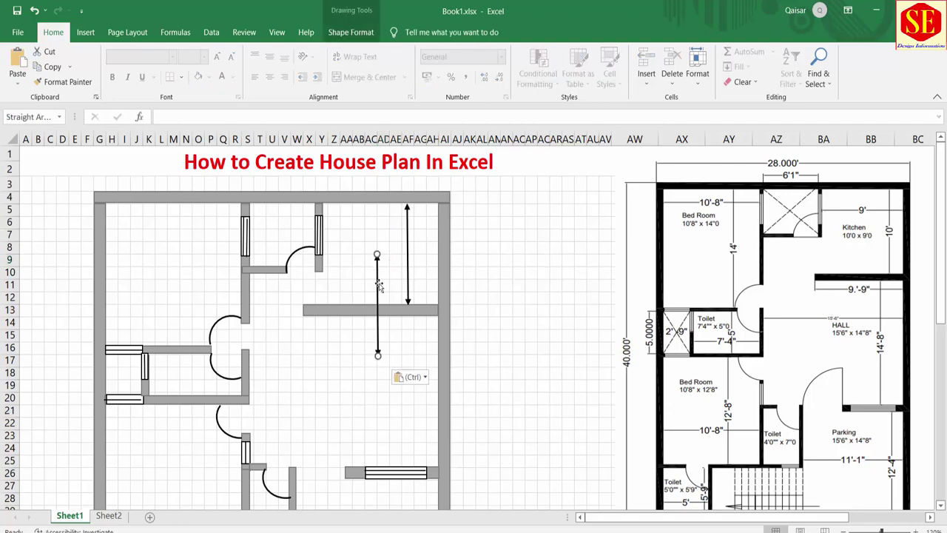
pyautogui.moveTo(379, 285); pyautogui.dragTo(326, 285)
pyautogui.moveTo(325, 319)
pyautogui.mouseDown()
pyautogui.moveTo(381, 285)
pyautogui.moveTo(438, 216)
pyautogui.mouseUp()
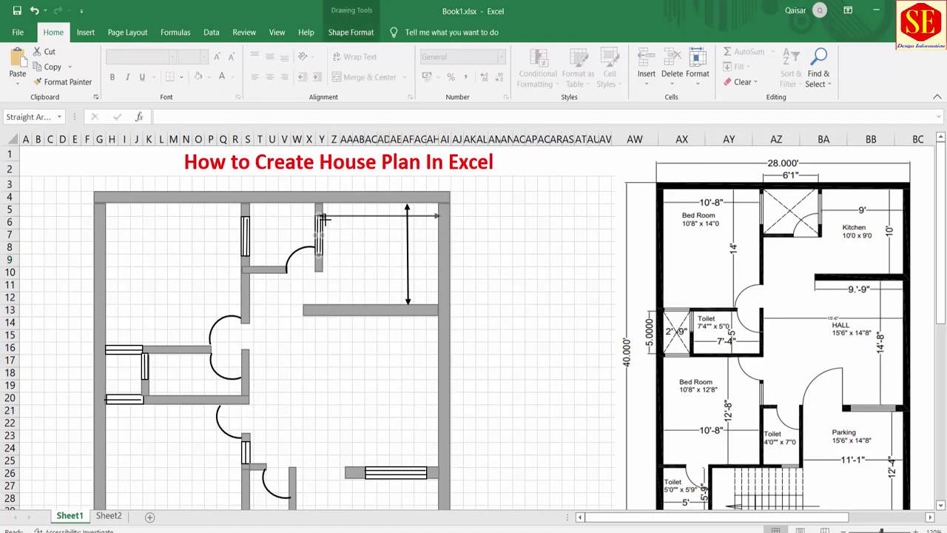
pyautogui.moveTo(322, 219); pyautogui.dragTo(319, 224)
pyautogui.moveTo(407, 300); pyautogui.dragTo(407, 303)
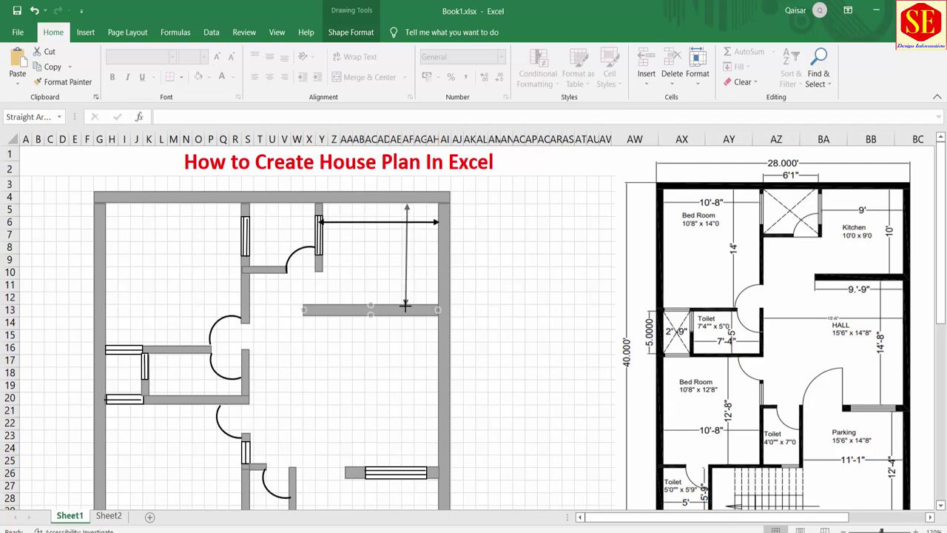
pyautogui.click(506, 286)
# Step: Merge AE7:AE10 beside the vertical arrow, enter 10', and bring up Format Cells for it
pyautogui.moveTo(396, 246); pyautogui.dragTo(396, 271)
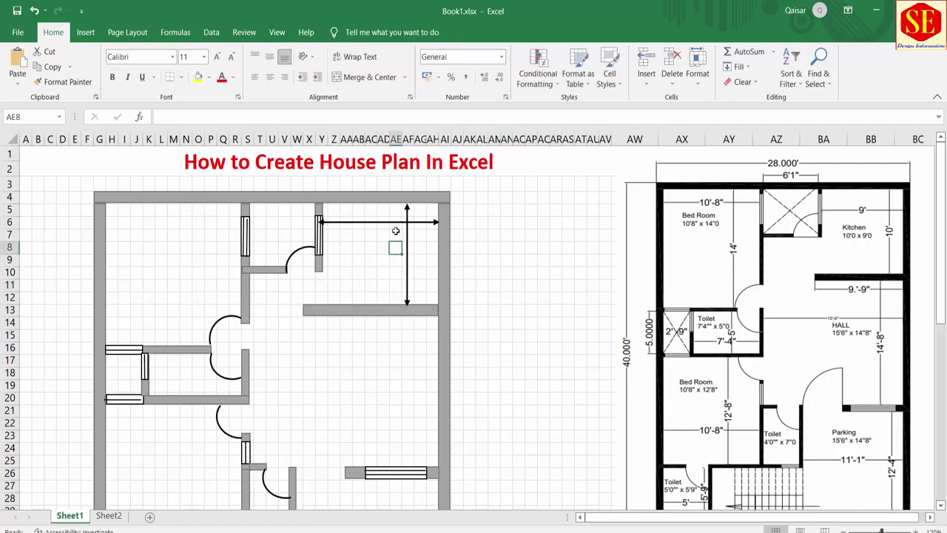
pyautogui.click(364, 77)
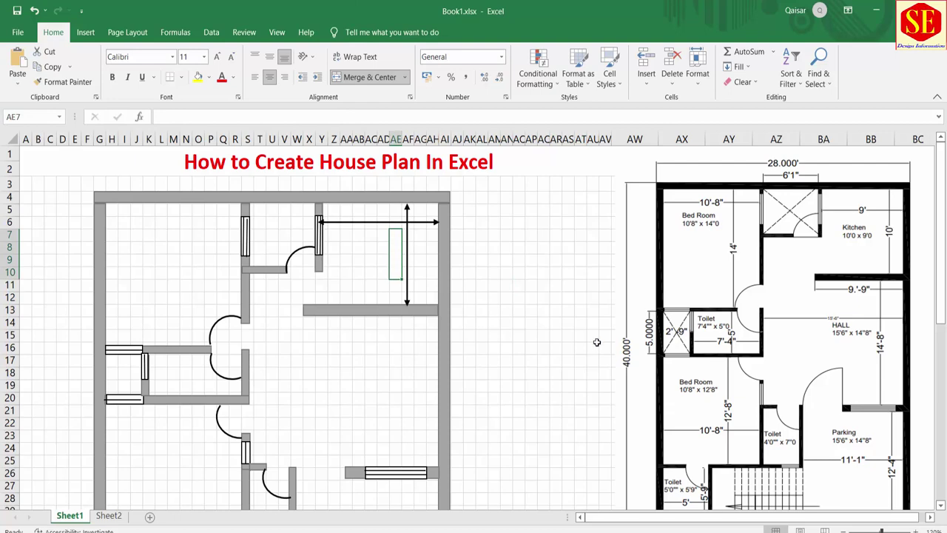
pyautogui.write('10')
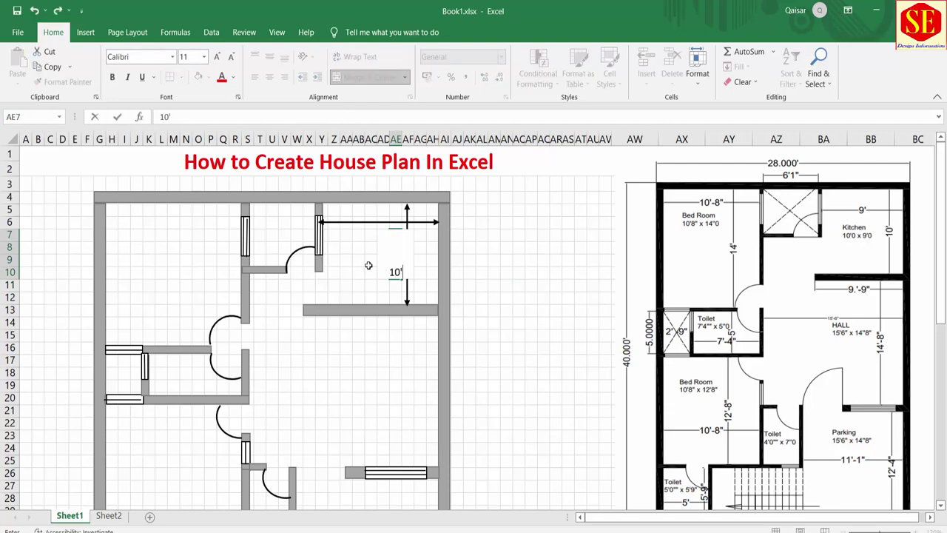
pyautogui.press('Return')
pyautogui.click(396, 255)
pyautogui.rightClick(396, 256)
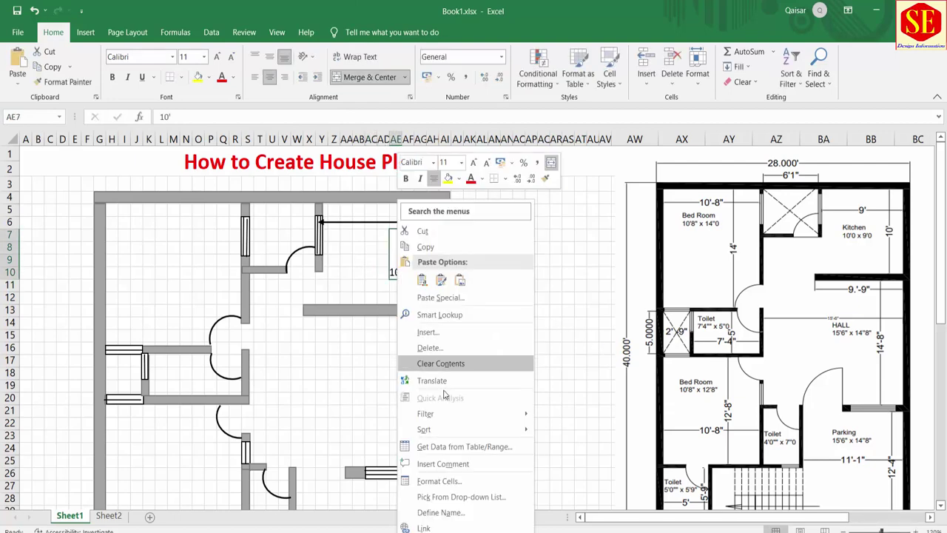
pyautogui.click(444, 481)
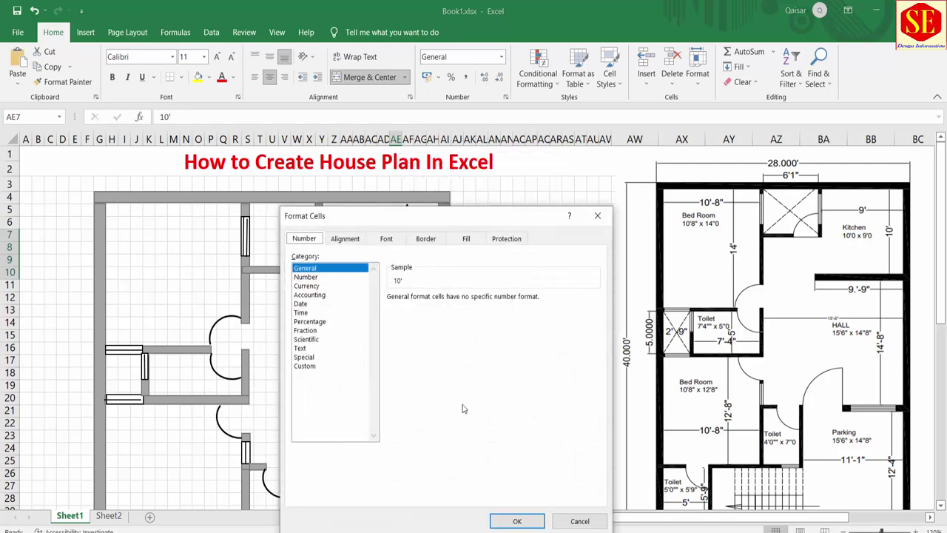
# Step: Set the 10' label's text orientation to 90 degrees in the Alignment settings
pyautogui.click(425, 239)
pyautogui.click(386, 240)
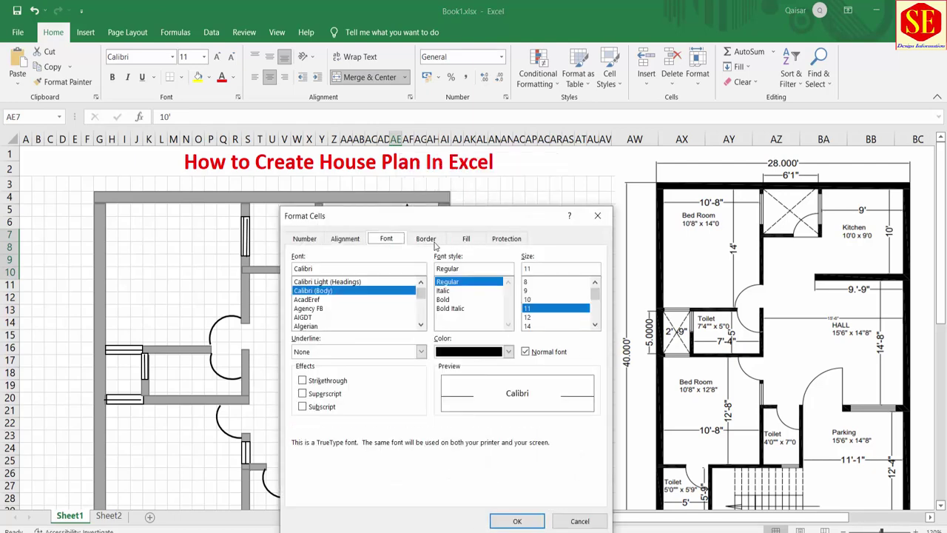
pyautogui.click(348, 240)
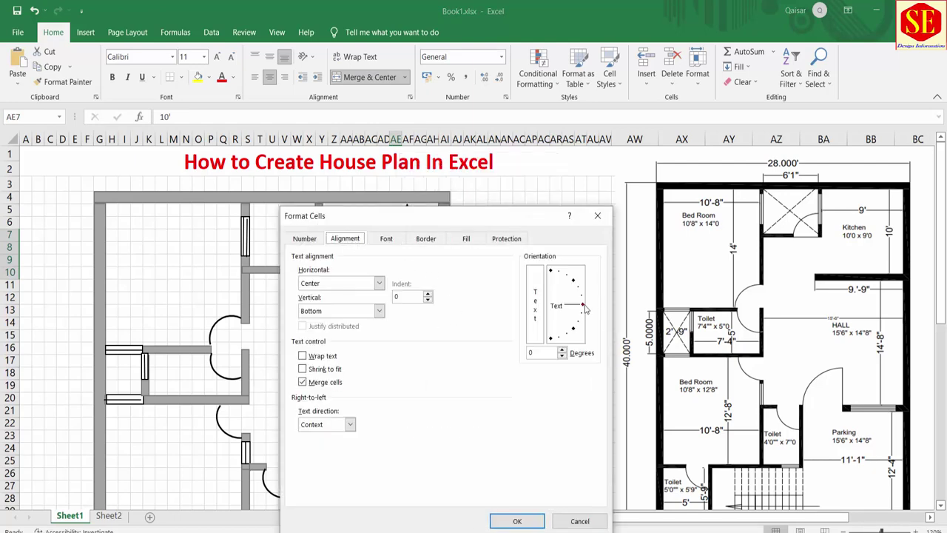
pyautogui.moveTo(584, 308); pyautogui.dragTo(551, 271)
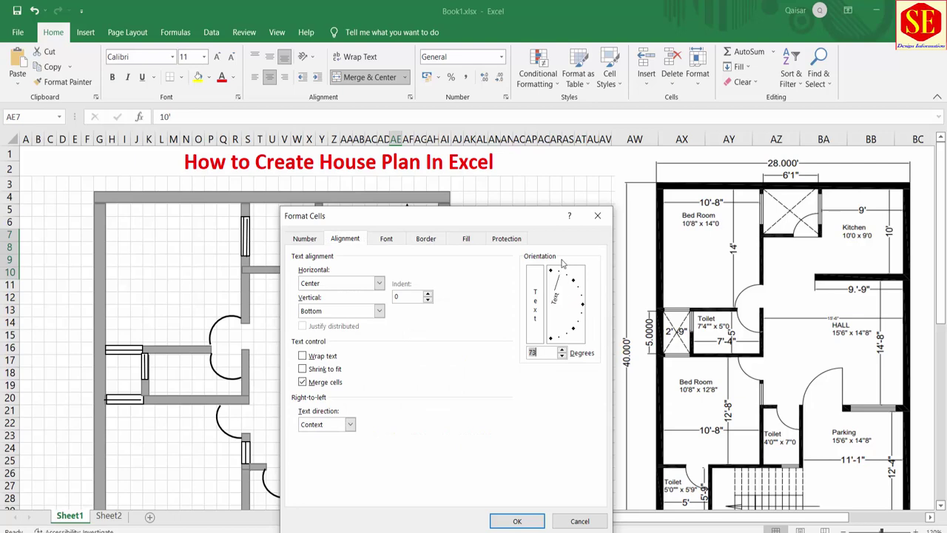
pyautogui.click(517, 521)
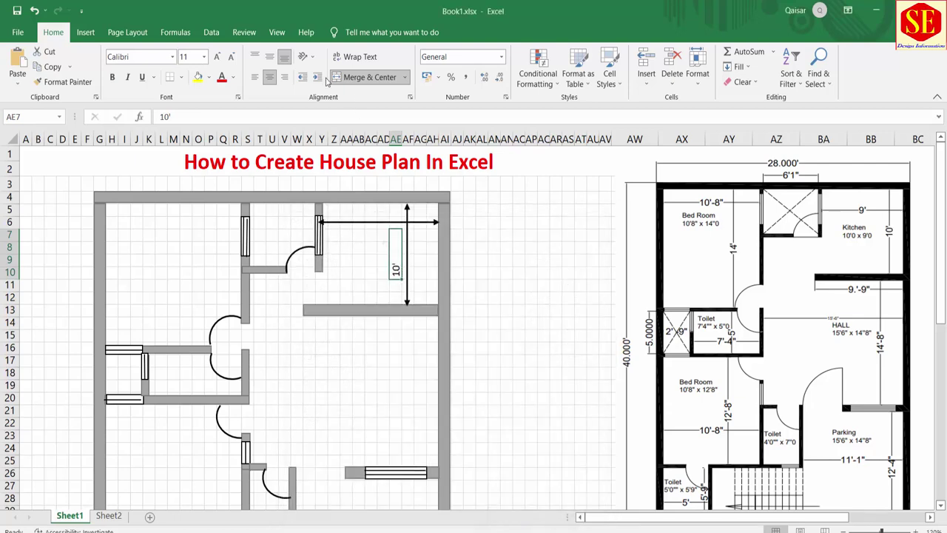
# Step: Nudge the horizontal arrow down slightly and enter a 9' label in AA6 above it
pyautogui.click(443, 278)
pyautogui.click(353, 220)
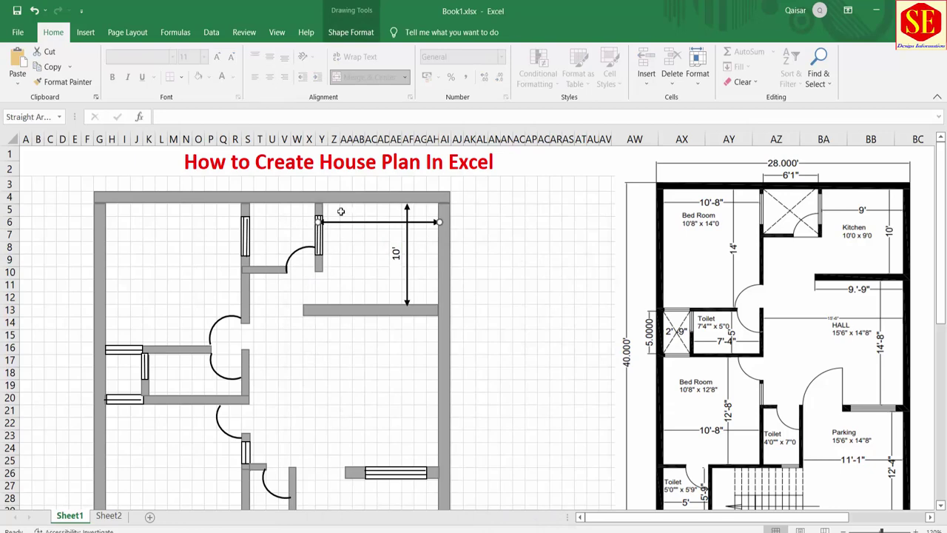
pyautogui.click(345, 222)
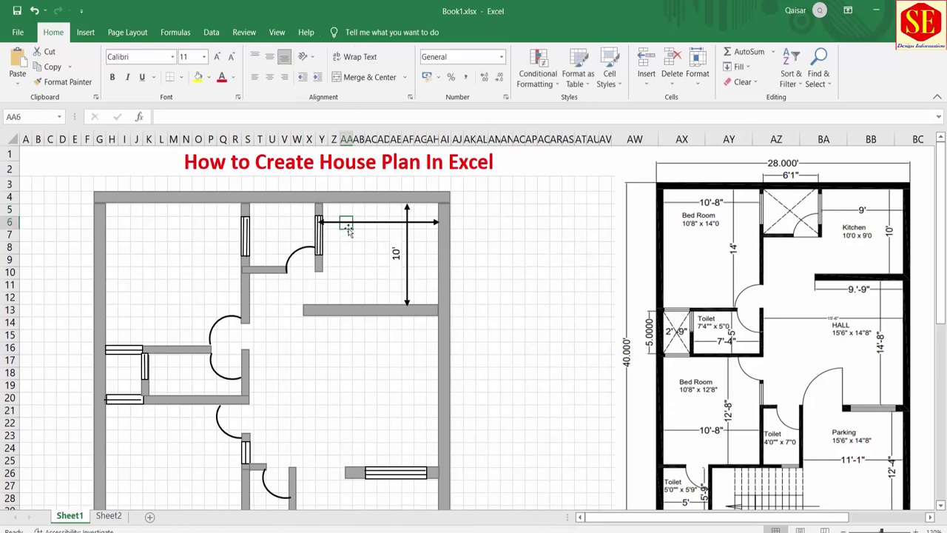
pyautogui.moveTo(377, 226); pyautogui.dragTo(389, 224)
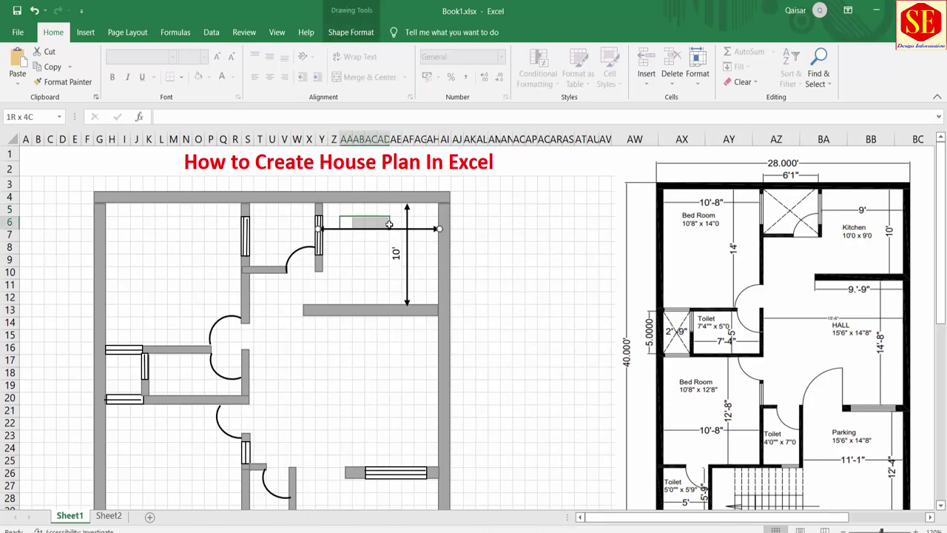
pyautogui.click(355, 222)
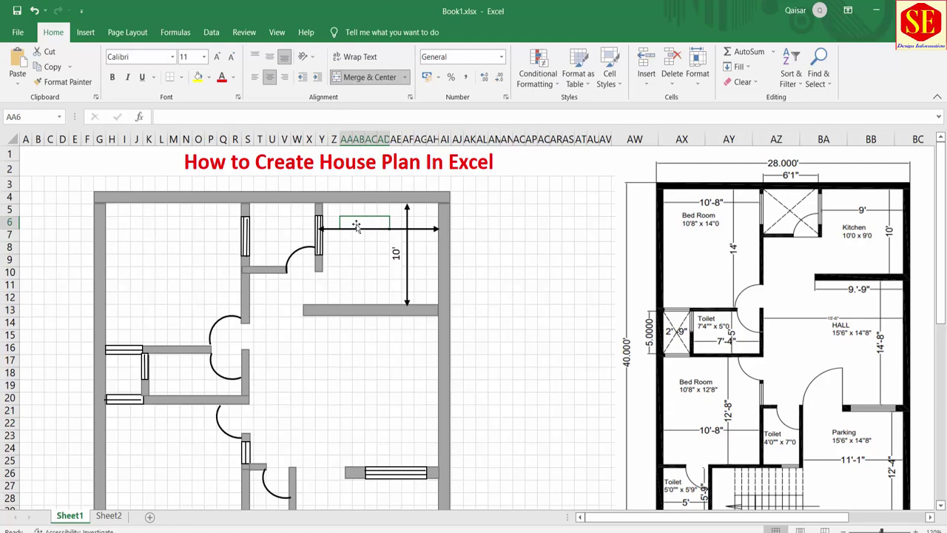
pyautogui.write('9')
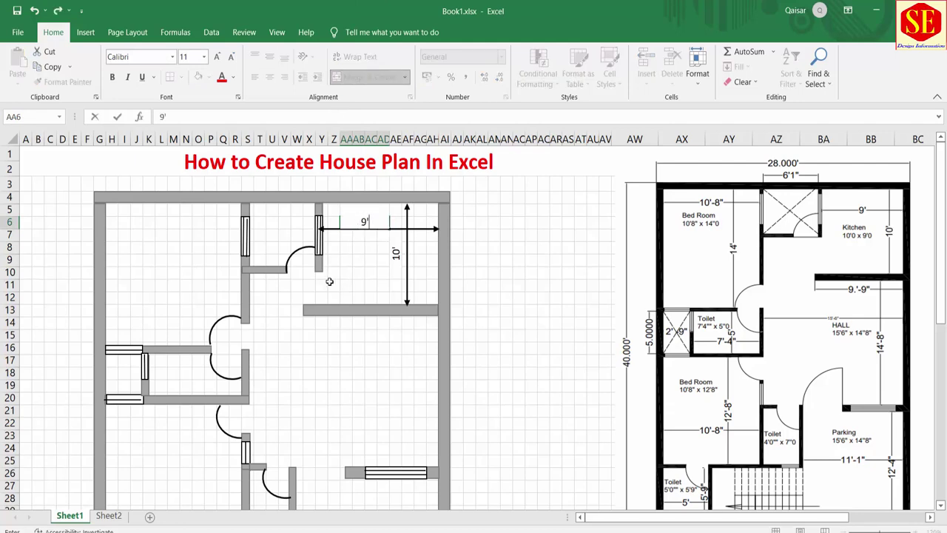
pyautogui.click(345, 260)
# Step: Merge Z8:AC10 and enter the label "Kitchen 10' x9'" in the top-right room
pyautogui.moveTo(334, 247); pyautogui.dragTo(373, 274)
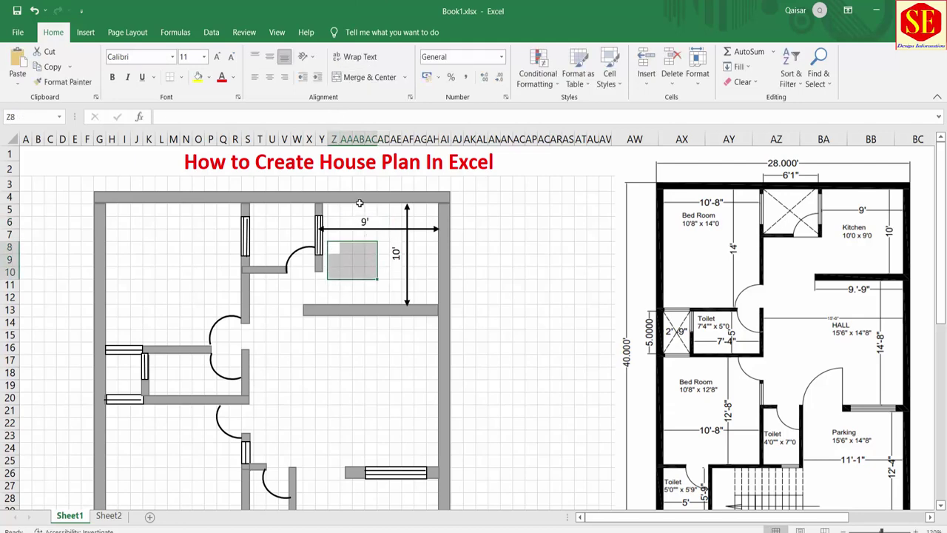
pyautogui.click(364, 77)
pyautogui.write('Kitc')
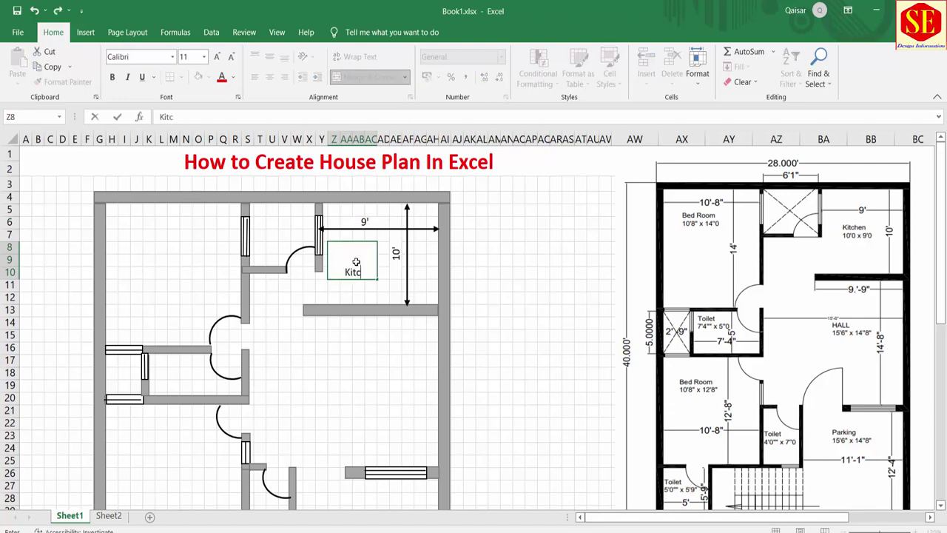
pyautogui.write('hen')
pyautogui.write(" 10'")
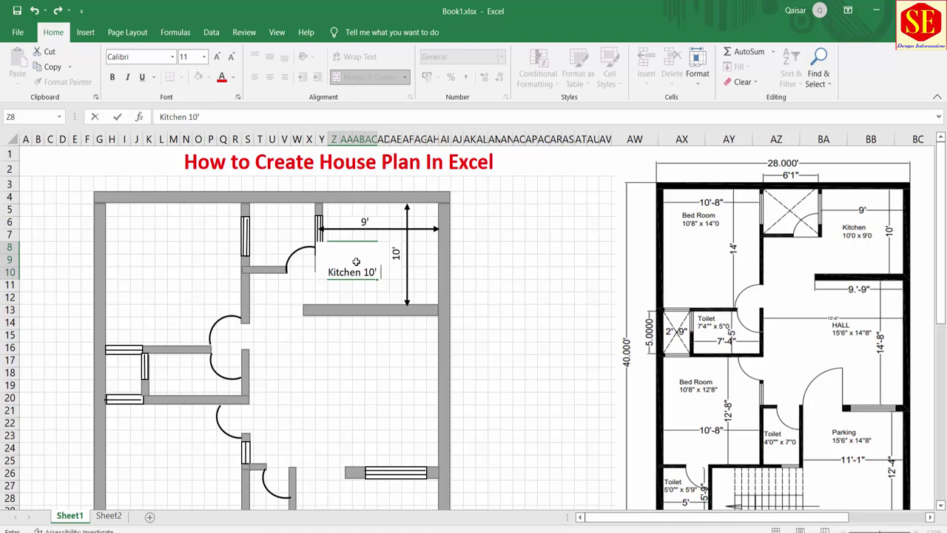
pyautogui.write(" x9'")
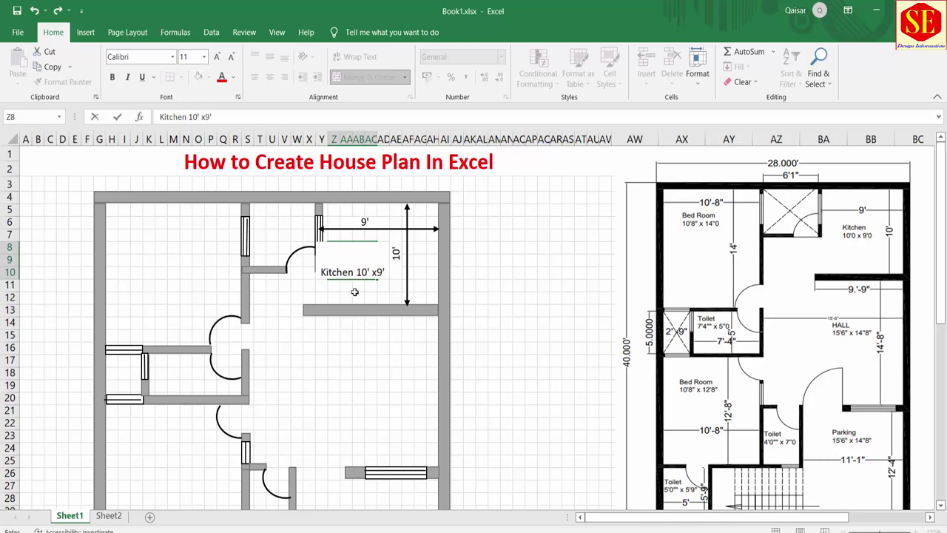
pyautogui.press('Return')
pyautogui.click(383, 273)
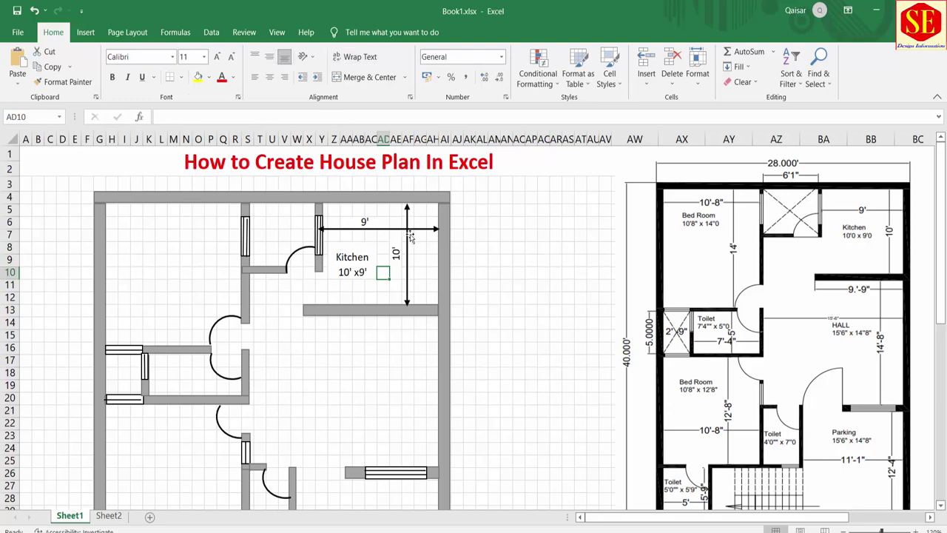
pyautogui.click(580, 272)
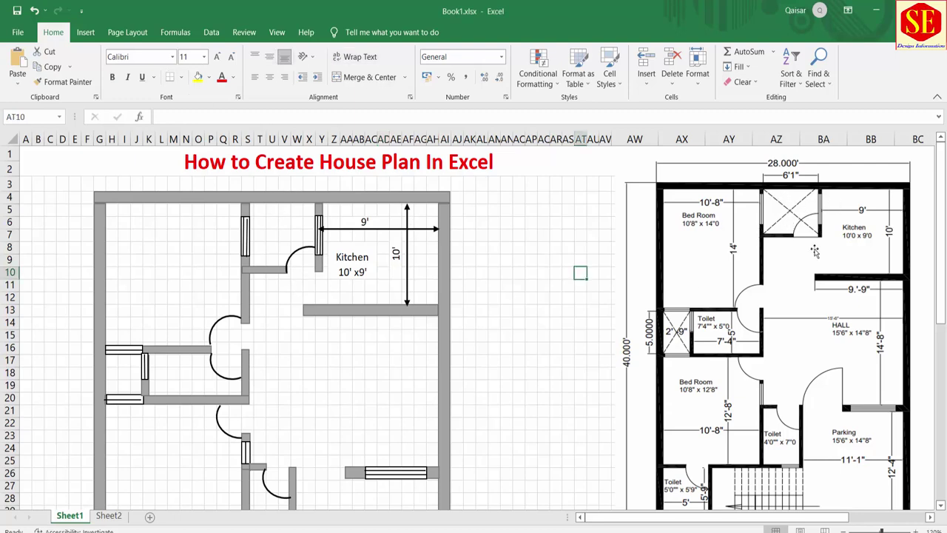
# Step: Draw a dashed diagonal line across the small room beside the kitchen
pyautogui.click(86, 31)
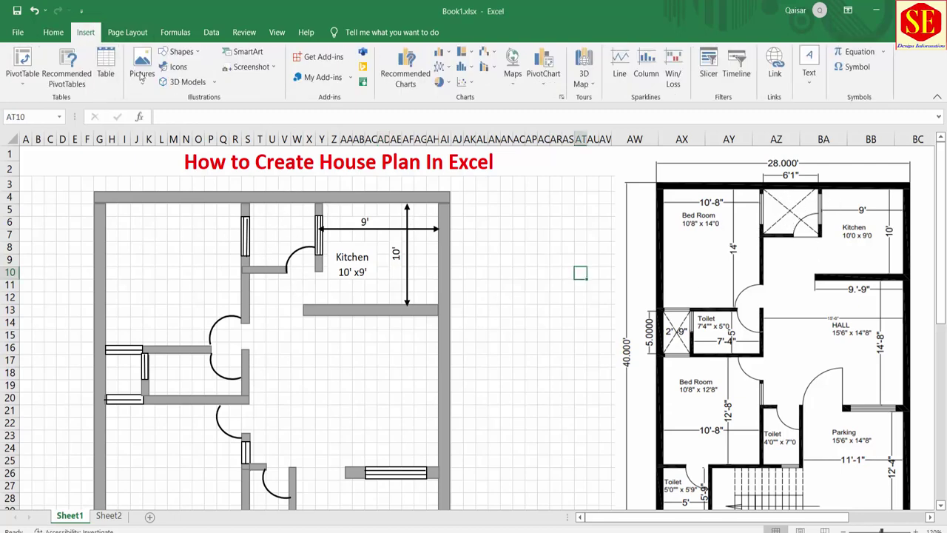
pyautogui.click(181, 51)
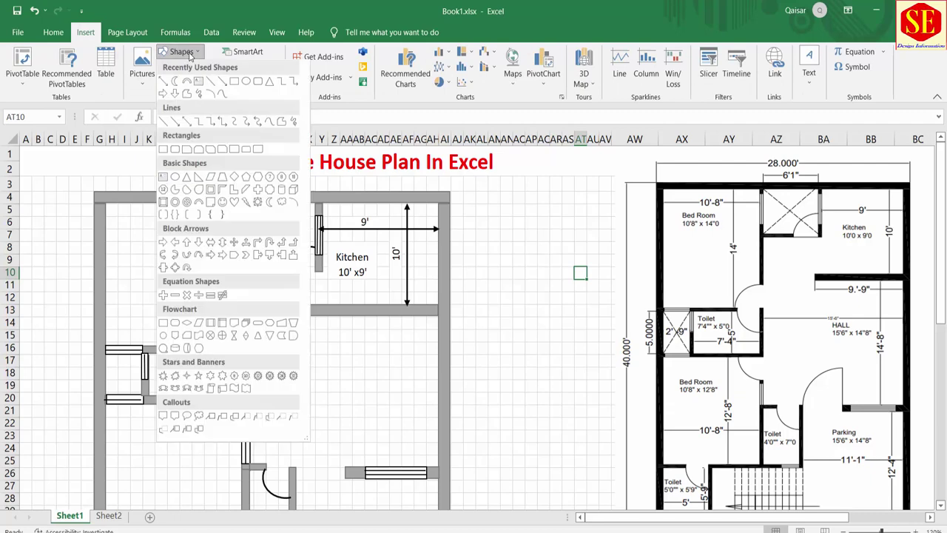
pyautogui.click(216, 95)
pyautogui.moveTo(318, 272)
pyautogui.mouseDown()
pyautogui.moveTo(318, 204)
pyautogui.moveTo(251, 269)
pyautogui.mouseUp()
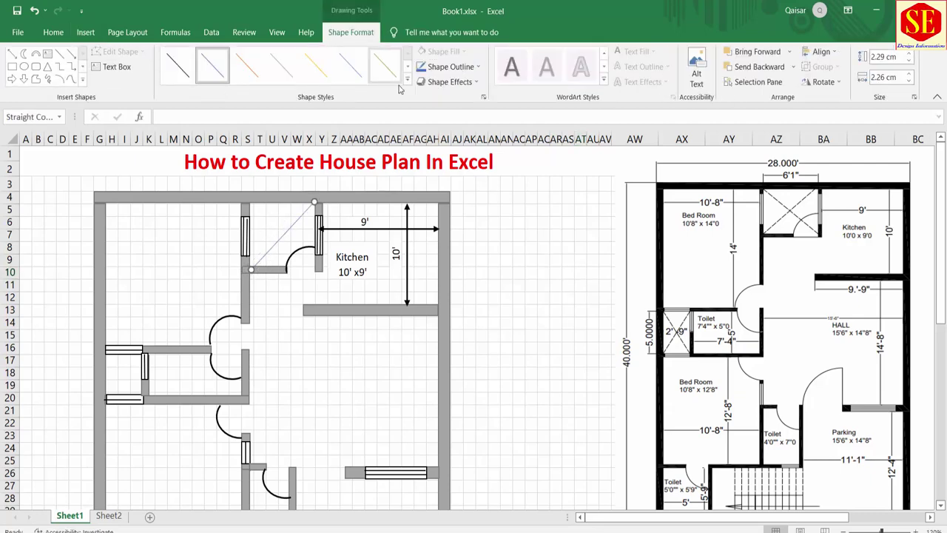
pyautogui.click(407, 80)
pyautogui.click(182, 227)
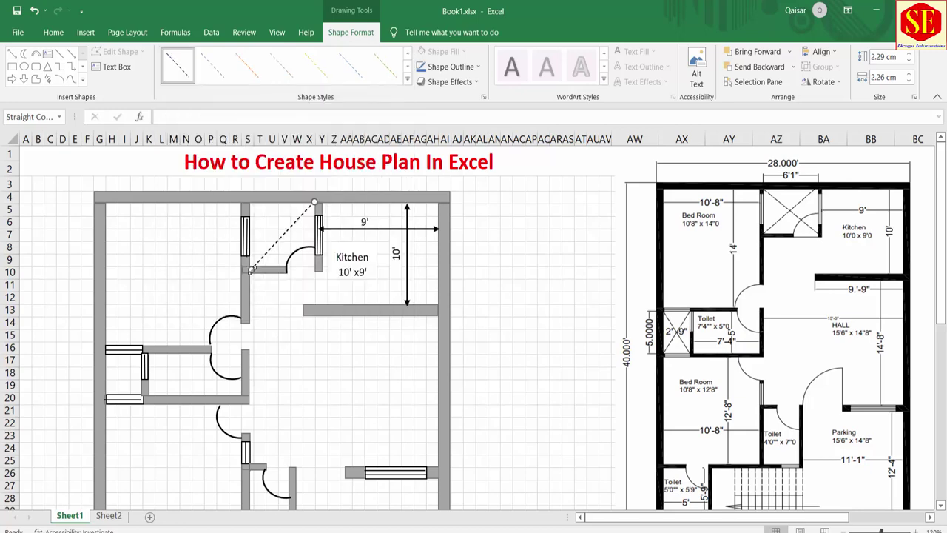
# Step: Copy the dashed line and angle the copy to cross the first, forming an X
pyautogui.click(275, 305)
pyautogui.rightClick(278, 241)
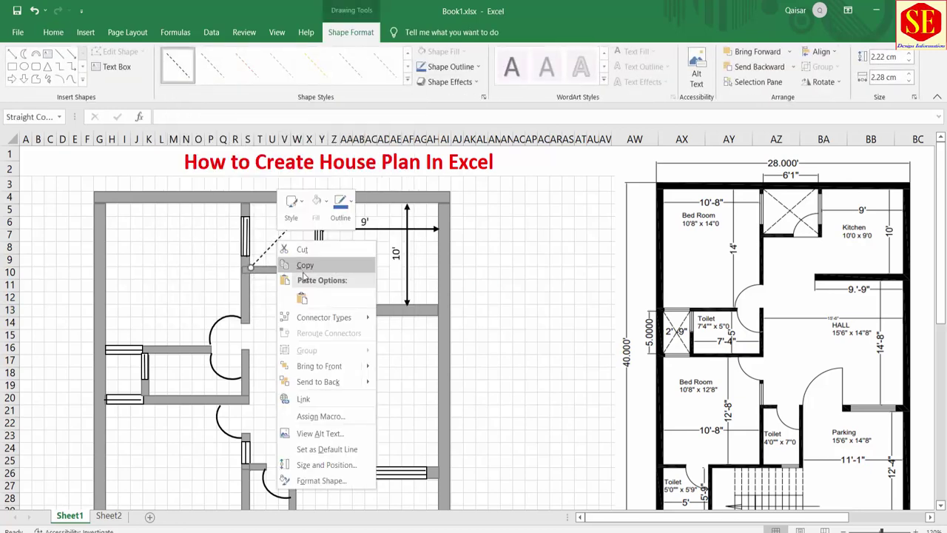
pyautogui.click(304, 266)
pyautogui.click(296, 237)
pyautogui.rightClick(292, 239)
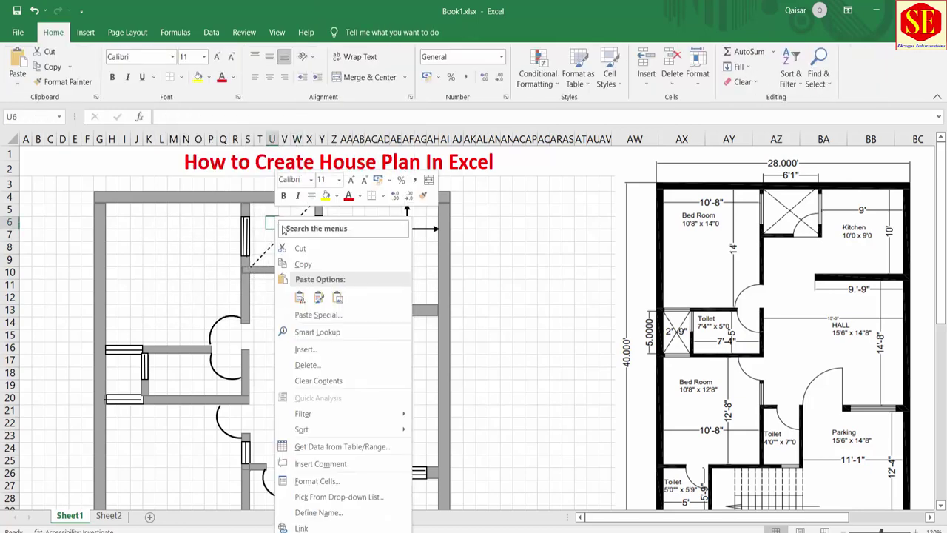
pyautogui.click(304, 295)
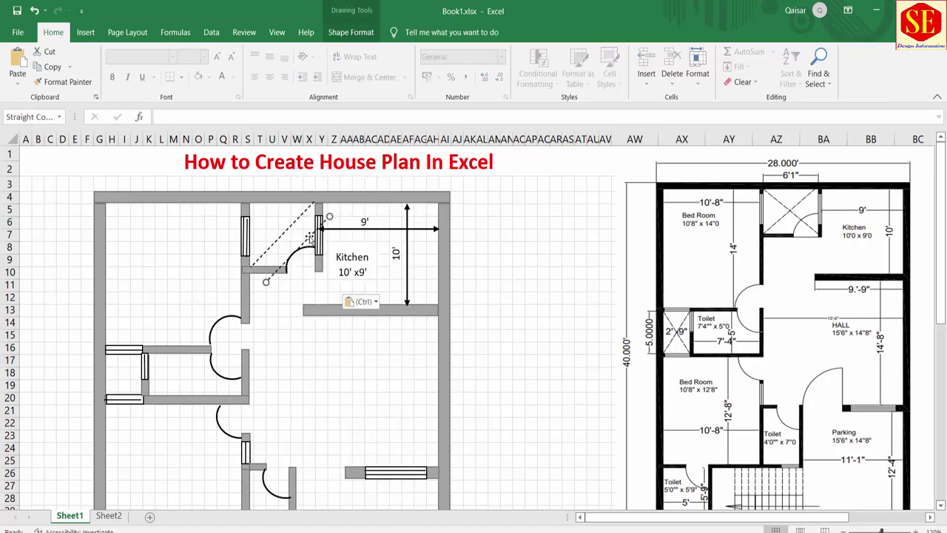
pyautogui.moveTo(264, 275); pyautogui.dragTo(245, 203)
pyautogui.moveTo(326, 216); pyautogui.dragTo(319, 271)
pyautogui.click(477, 284)
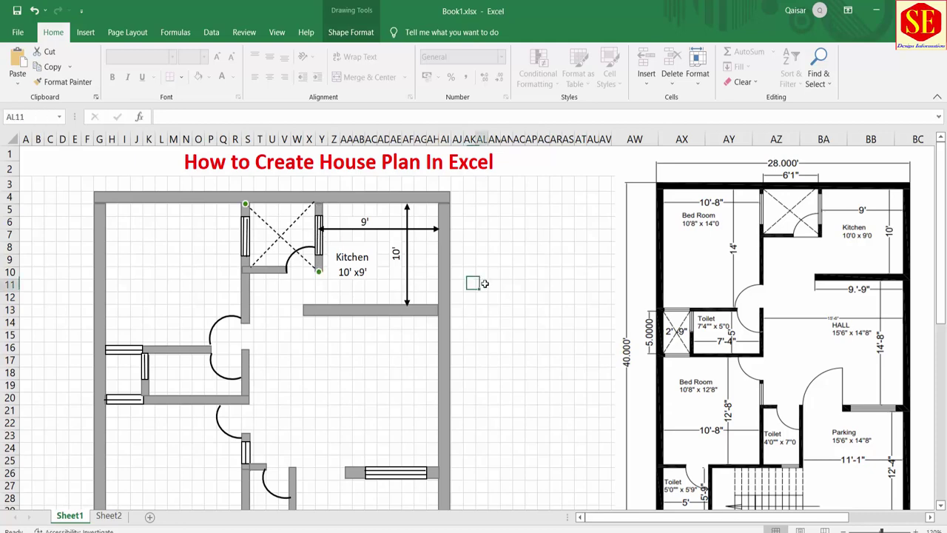
# Step: Copy the 9' dimension arrow
pyautogui.click(386, 224)
pyautogui.rightClick(380, 224)
pyautogui.click(275, 183)
# Step: Paste the copied arrow above the plan and shorten it to span the small room
pyautogui.click(275, 184)
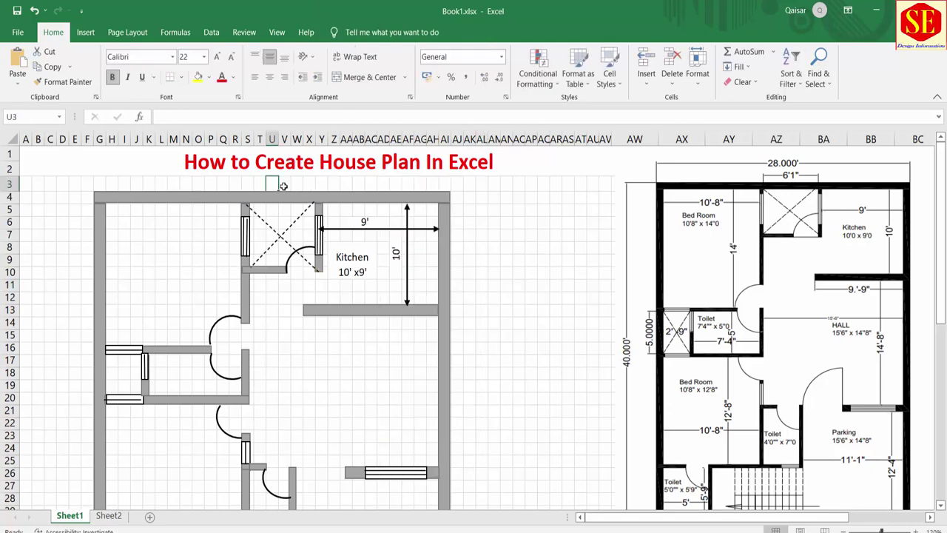
pyautogui.rightClick(281, 182)
pyautogui.click(299, 259)
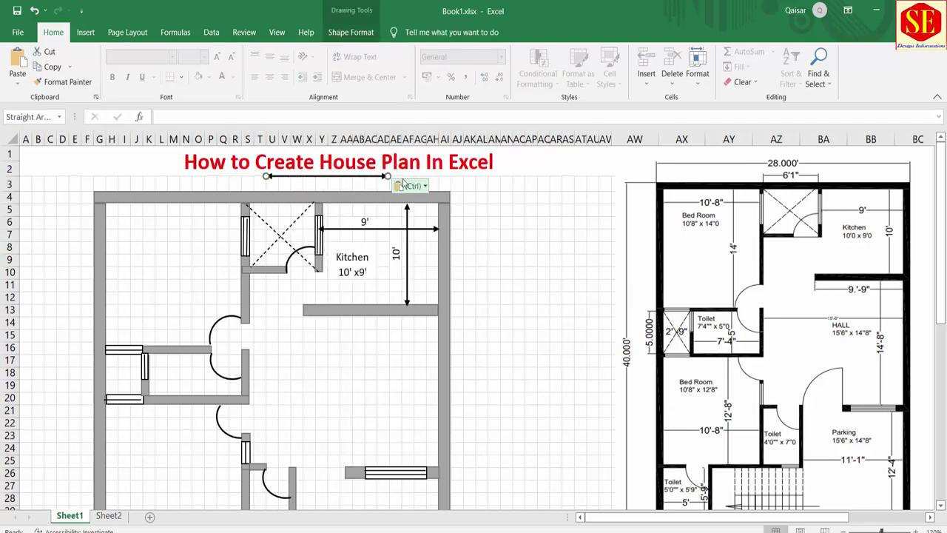
pyautogui.moveTo(387, 176)
pyautogui.mouseDown()
pyautogui.moveTo(294, 175)
pyautogui.moveTo(286, 184)
pyautogui.mouseUp()
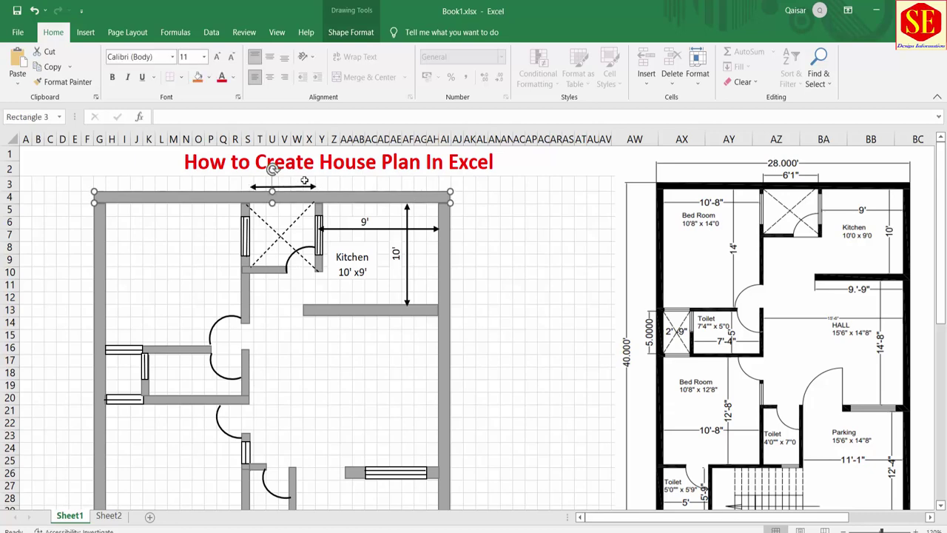
# Step: Insert a new row 3 above the plan and move the arrow above the top wall
pyautogui.click(271, 181)
pyautogui.rightClick(24, 194)
pyautogui.click(41, 297)
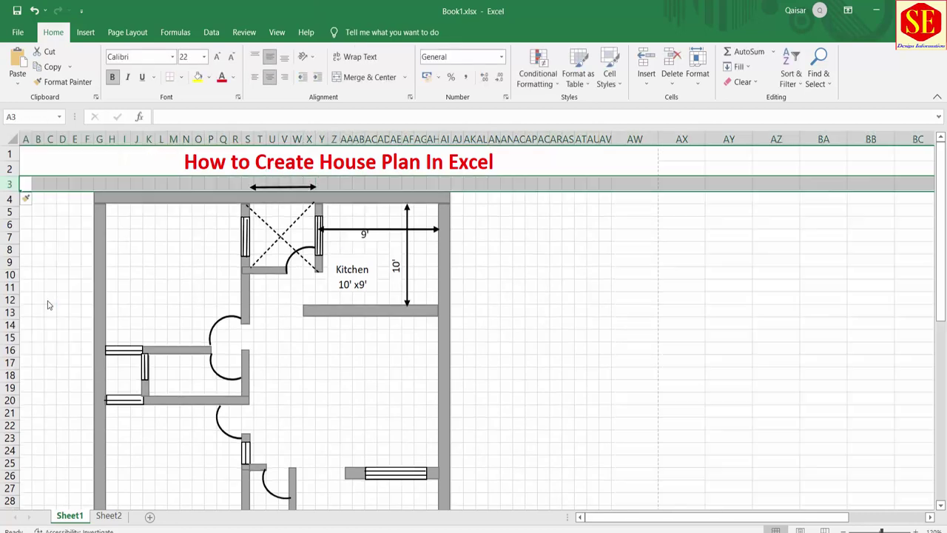
pyautogui.click(248, 186)
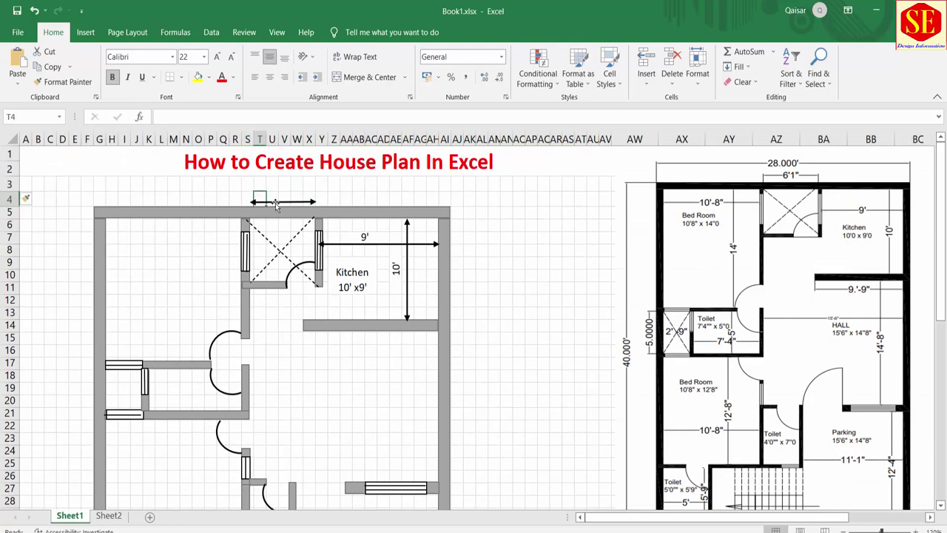
pyautogui.moveTo(274, 201)
pyautogui.mouseDown()
pyautogui.moveTo(274, 192)
pyautogui.moveTo(311, 200)
pyautogui.mouseUp()
# Step: Enter the 6'-1" label above the arrow, formatted like the 9' label with Format Painter
pyautogui.click(279, 198)
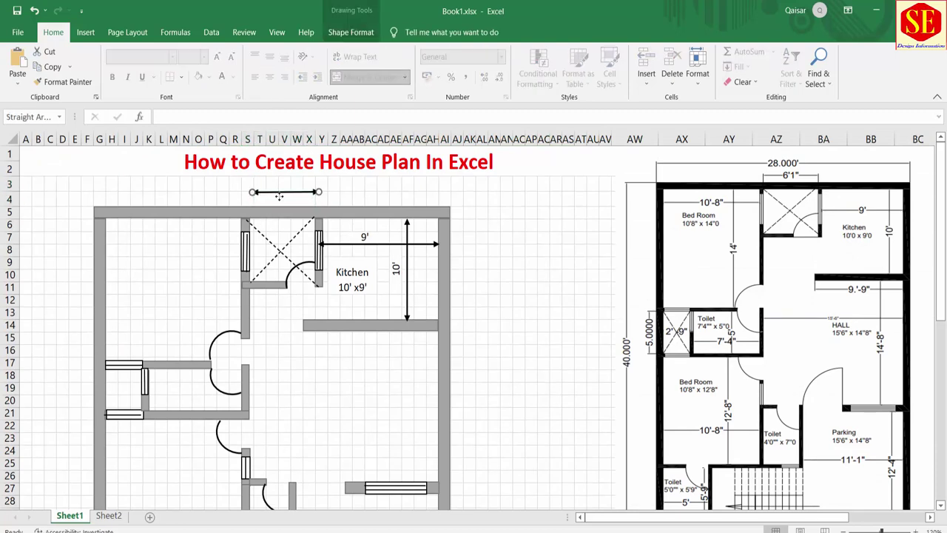
pyautogui.press('Escape')
pyautogui.write('6')
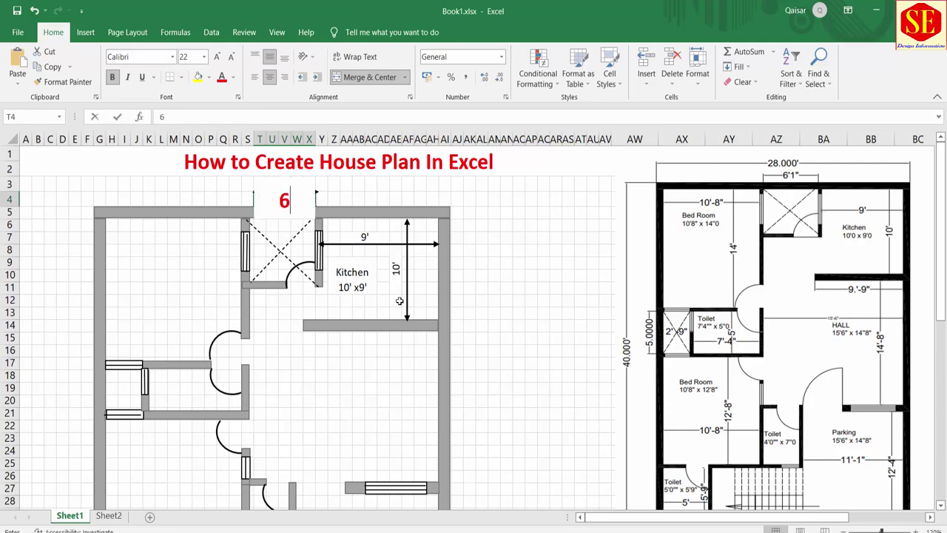
pyautogui.write('\'-1"')
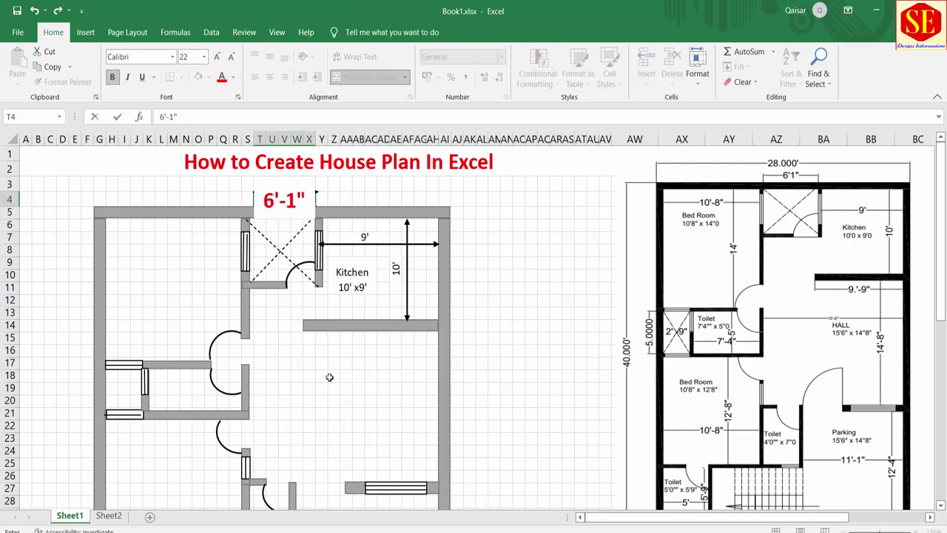
pyautogui.press('Return')
pyautogui.click(298, 199)
pyautogui.click(365, 236)
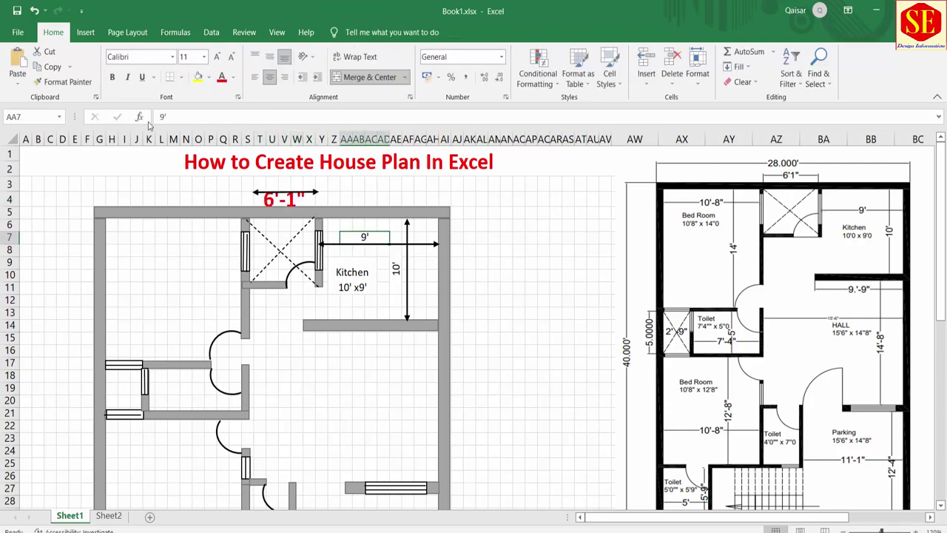
pyautogui.click(276, 256)
pyautogui.click(289, 198)
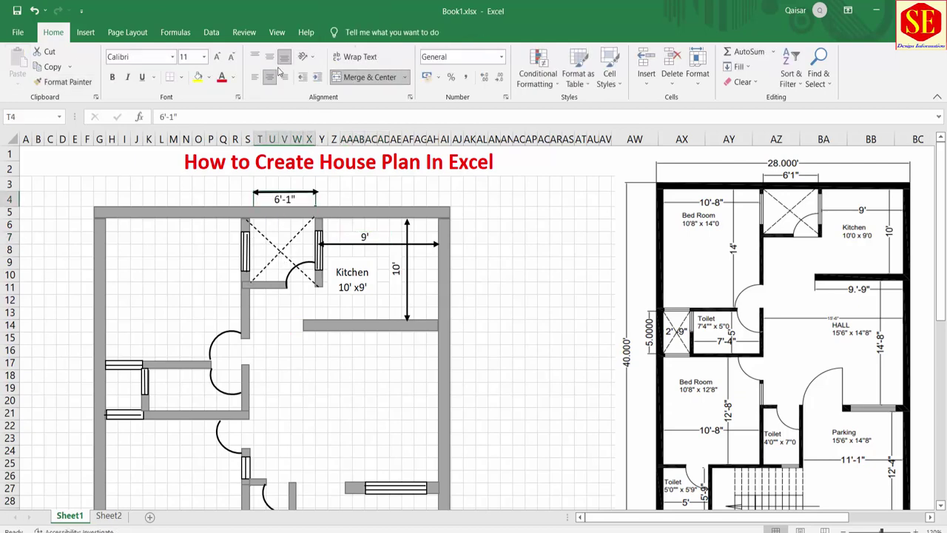
pyautogui.click(407, 198)
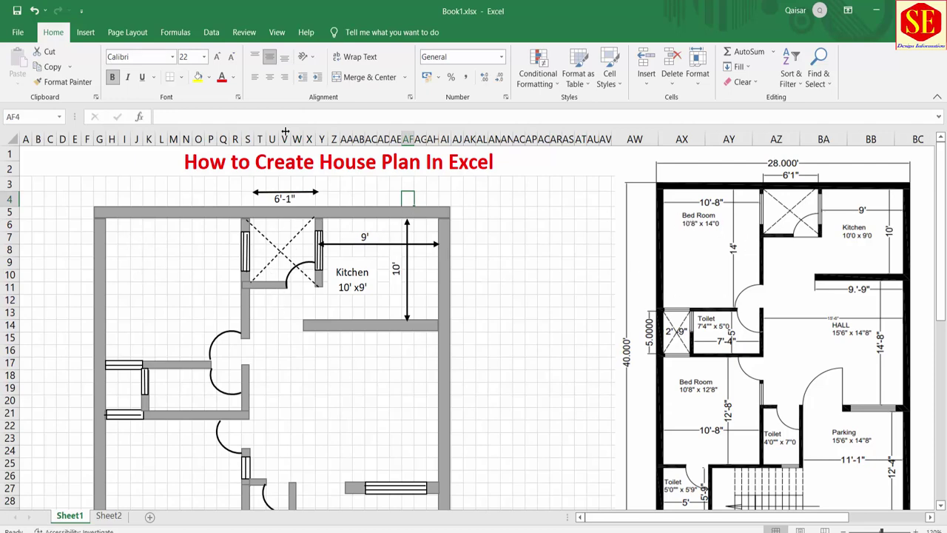
# Step: Paste a copy of the 9' arrow into row 7 of the left room and stretch it to the wall
pyautogui.rightClick(356, 247)
pyautogui.press('Escape')
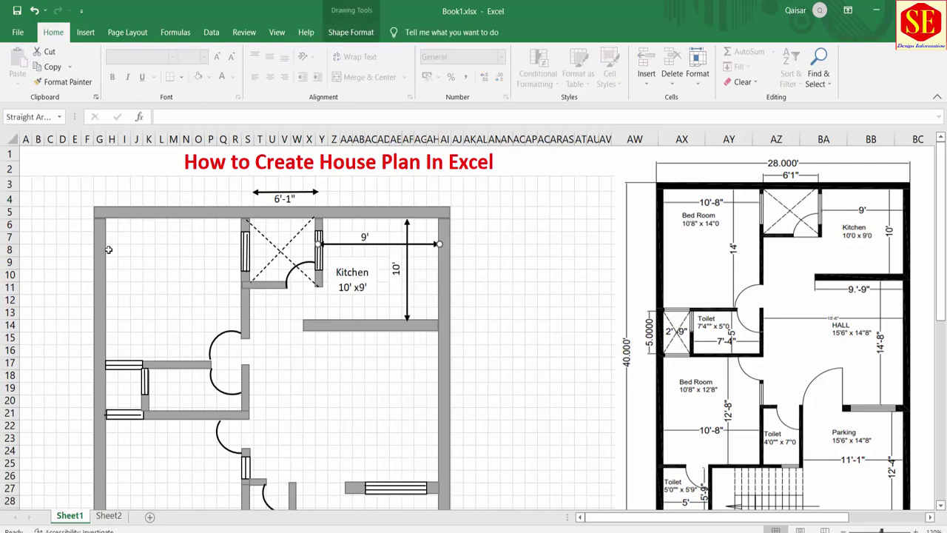
pyautogui.click(134, 250)
pyautogui.rightClick(134, 250)
pyautogui.click(158, 294)
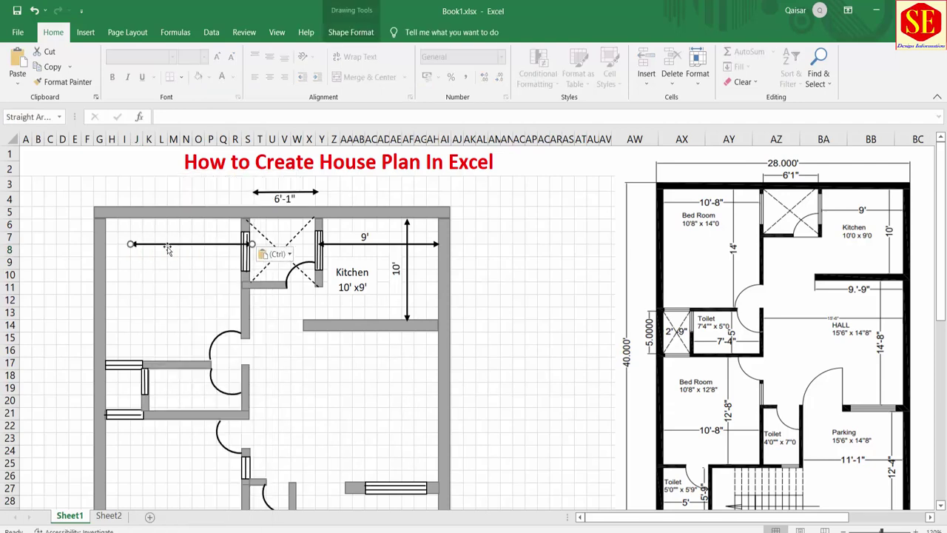
pyautogui.moveTo(167, 248); pyautogui.dragTo(138, 235)
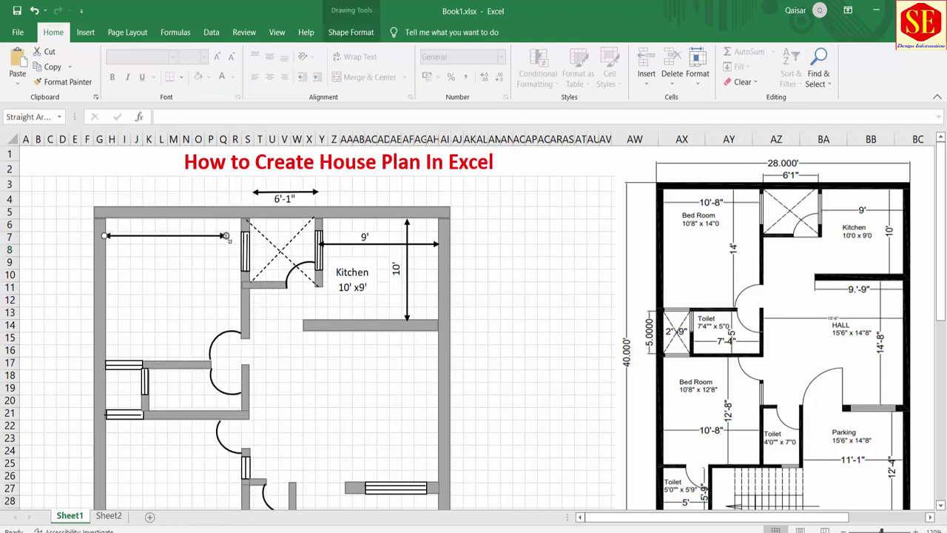
pyautogui.moveTo(226, 235)
pyautogui.mouseDown()
pyautogui.moveTo(236, 236)
pyautogui.moveTo(198, 231)
pyautogui.moveTo(244, 232)
pyautogui.mouseUp()
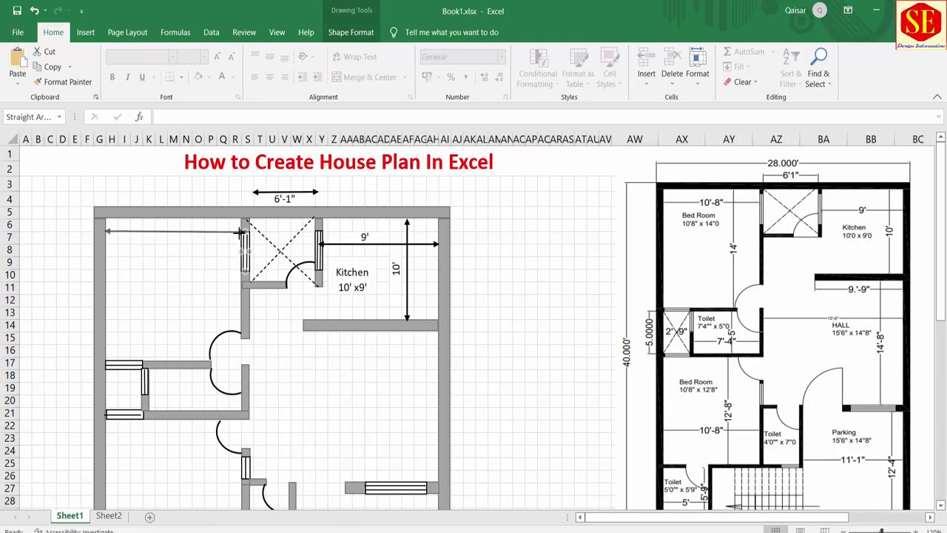
pyautogui.click(205, 251)
pyautogui.click(216, 233)
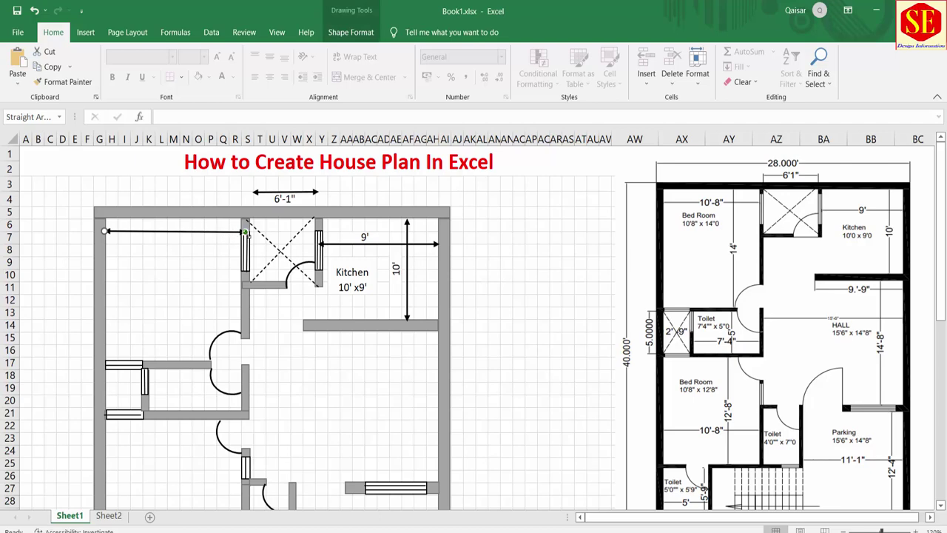
pyautogui.click(208, 252)
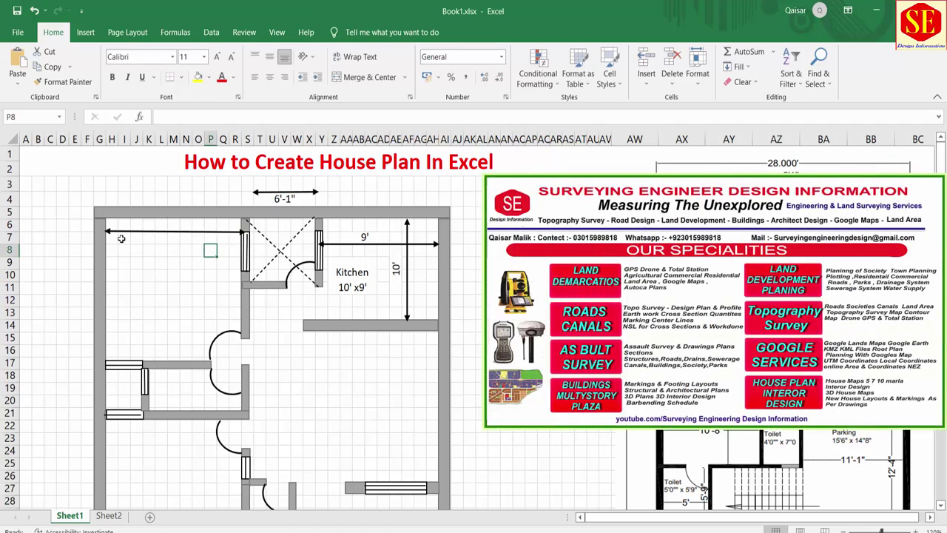
# Step: Merge and centre I7:P7 and enter the 10'-8" label
pyautogui.moveTo(121, 239); pyautogui.dragTo(212, 237)
pyautogui.click(368, 76)
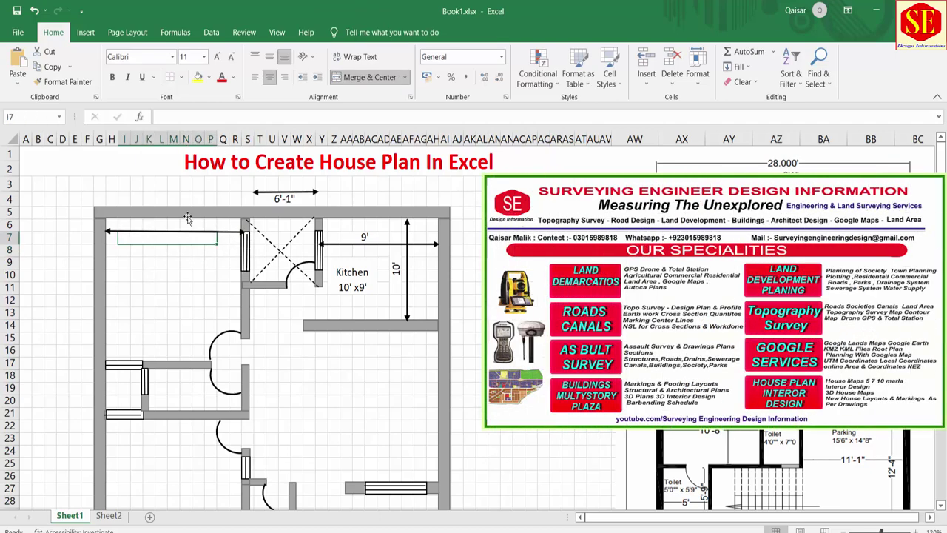
pyautogui.write("10'")
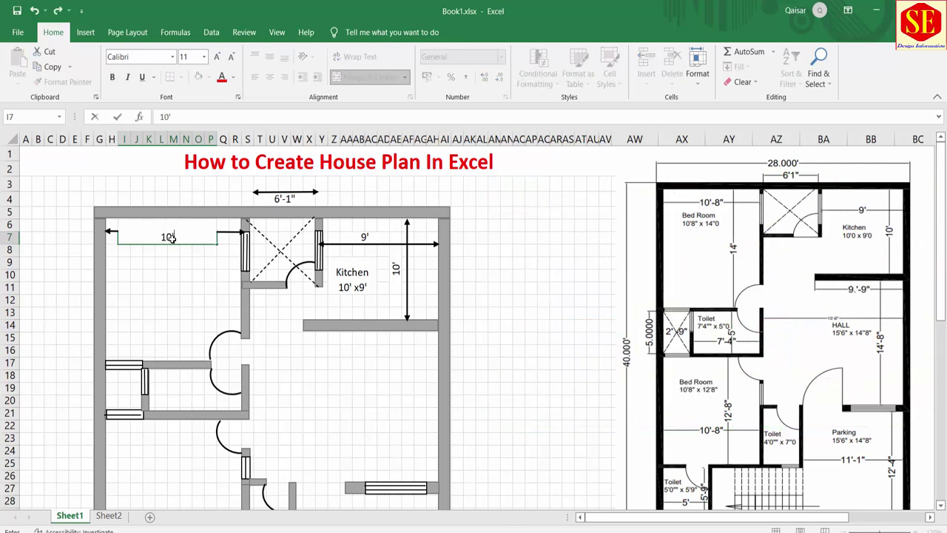
pyautogui.write('-8"')
pyautogui.press('Return')
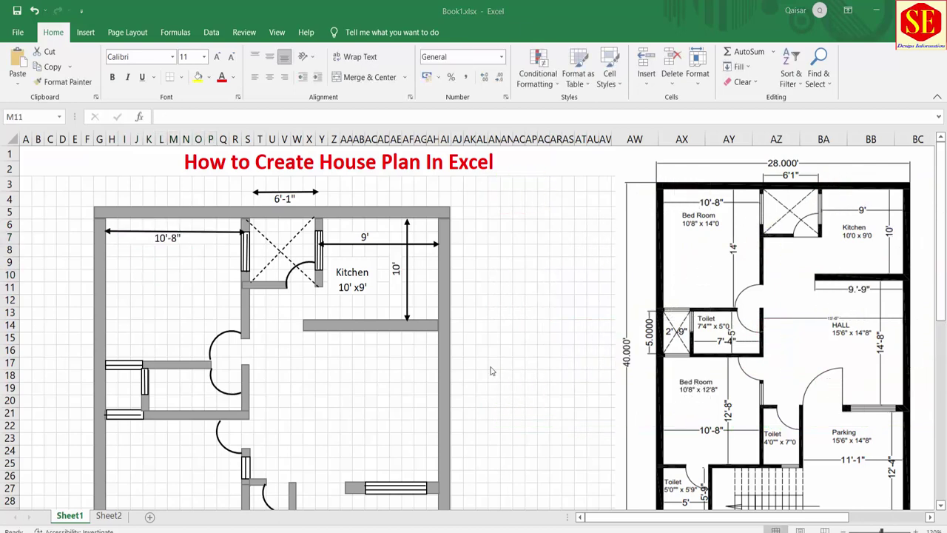
pyautogui.click(407, 268)
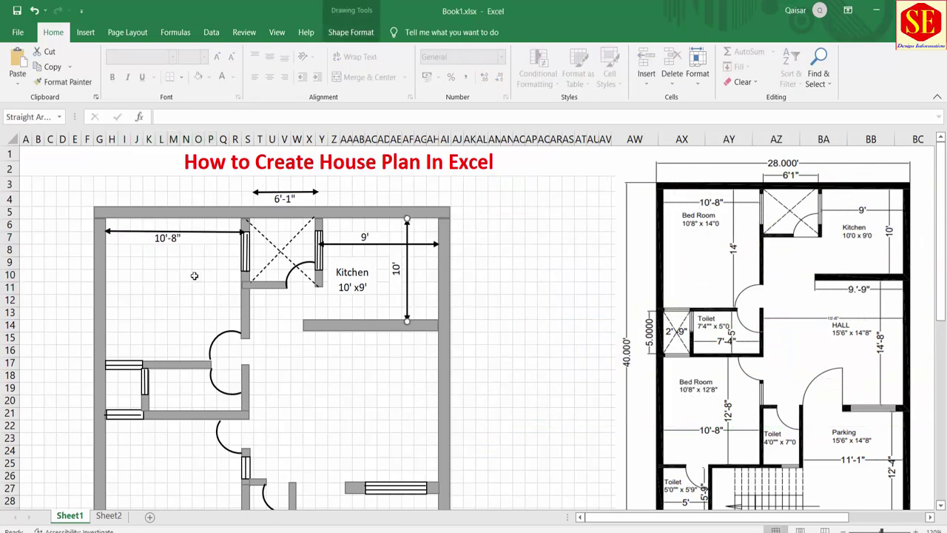
# Step: Paste a copy of the vertical 10' arrow into the left room and stretch it to the lower wall
pyautogui.rightClick(193, 275)
pyautogui.click(196, 303)
pyautogui.moveTo(193, 303); pyautogui.dragTo(202, 257)
pyautogui.moveTo(203, 321); pyautogui.dragTo(200, 362)
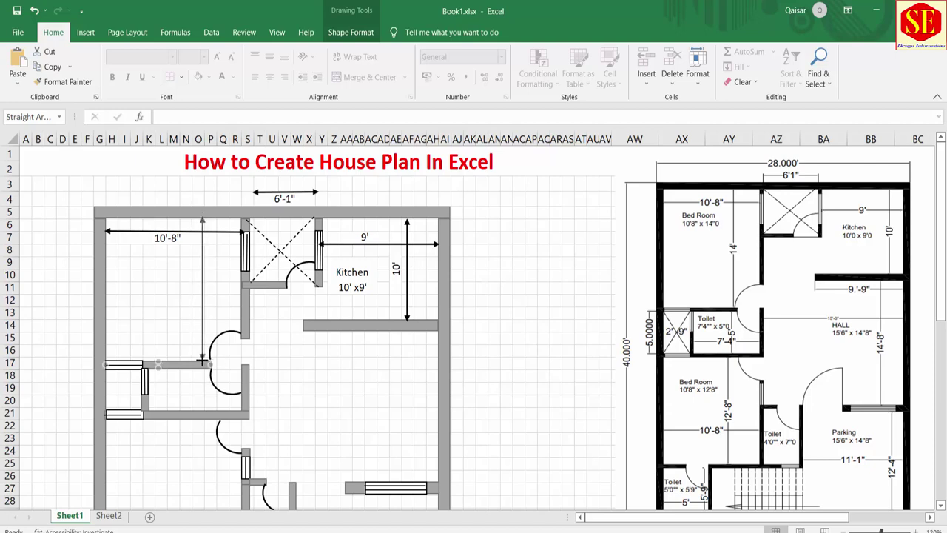
pyautogui.click(235, 313)
# Step: Merge N9:N15, enter 14', and copy the 10' label's vertical rotation onto it with Format Painter
pyautogui.moveTo(186, 264); pyautogui.dragTo(186, 338)
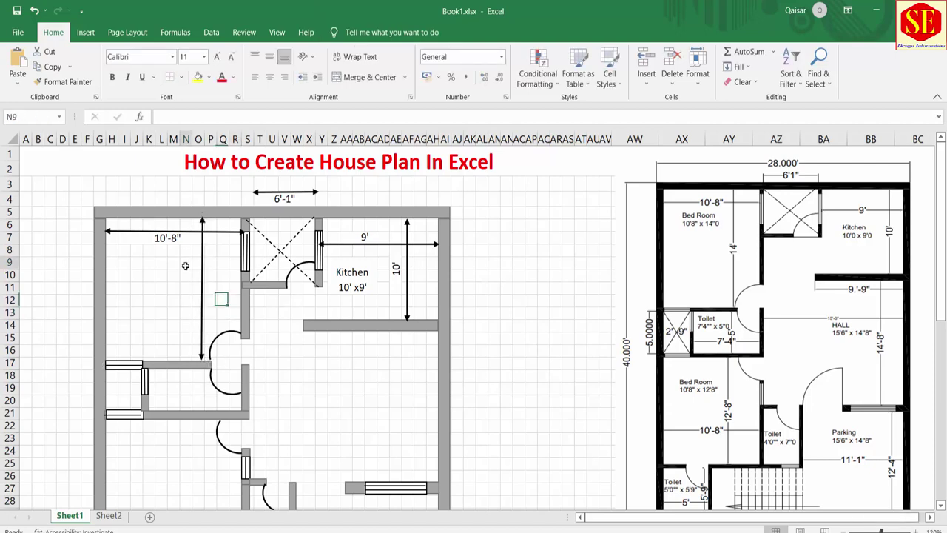
pyautogui.click(367, 77)
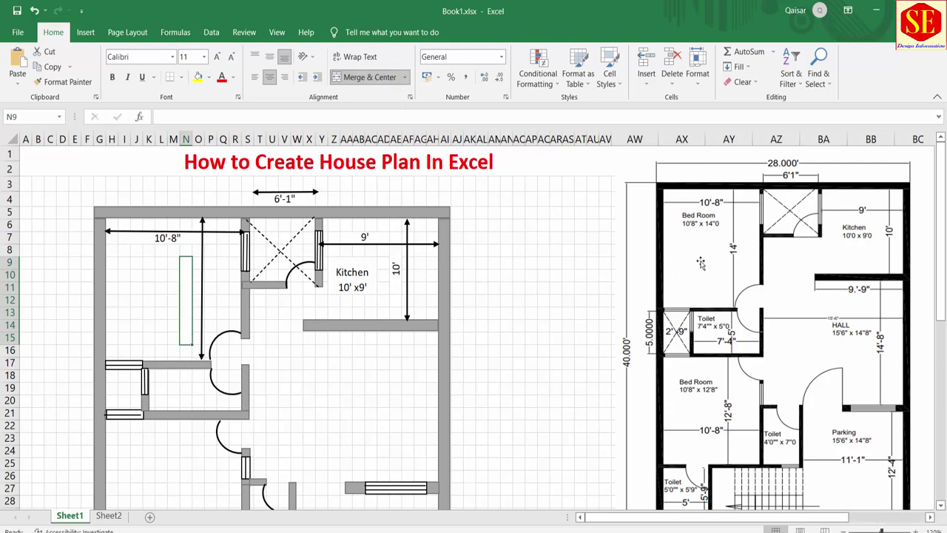
pyautogui.write('14')
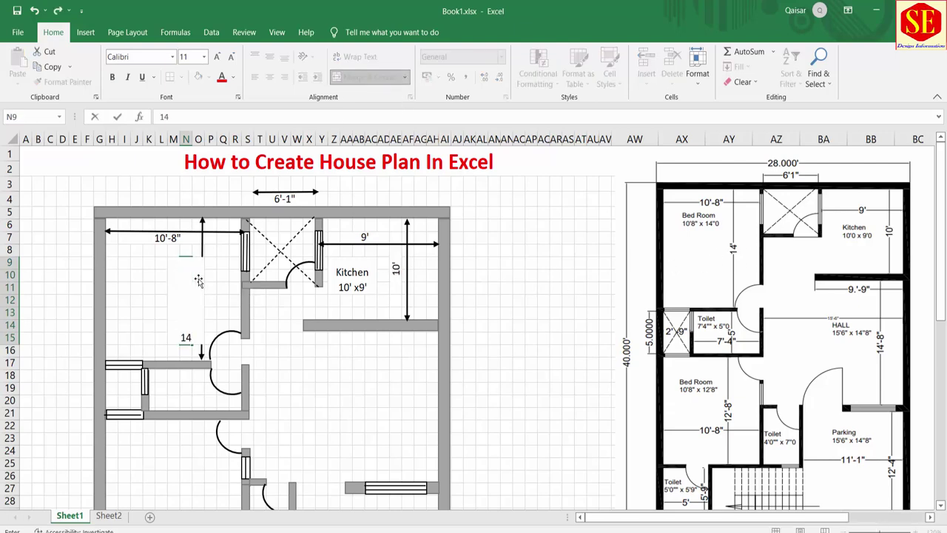
pyautogui.press('Return')
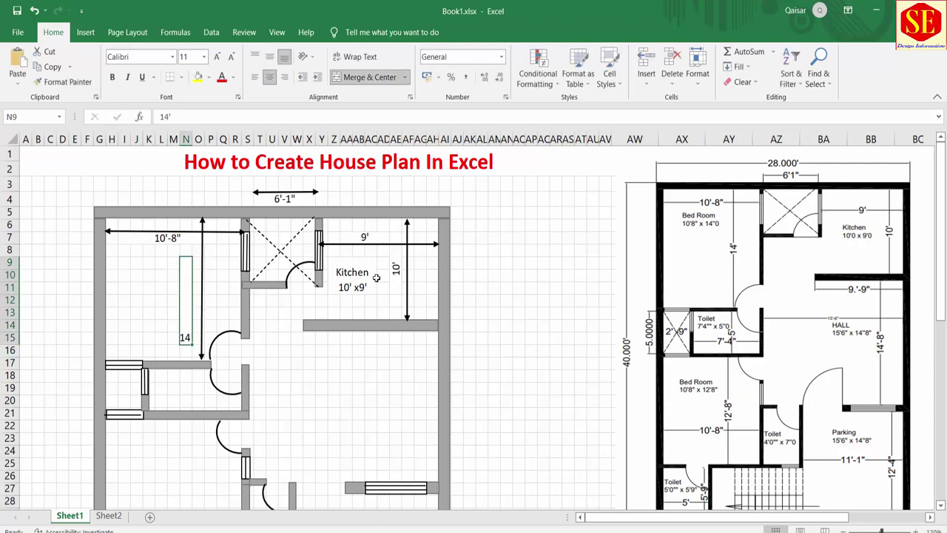
pyautogui.click(395, 270)
pyautogui.click(63, 81)
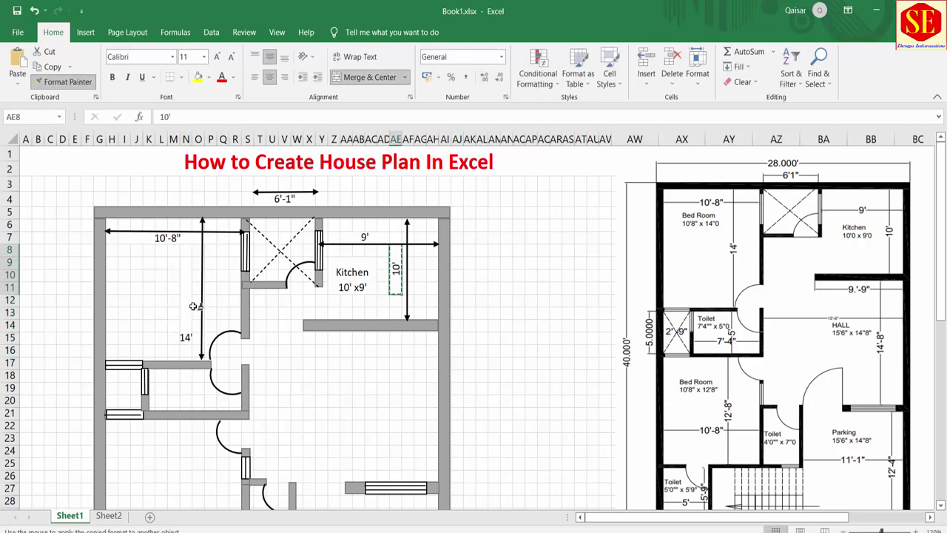
pyautogui.click(194, 334)
pyautogui.click(148, 312)
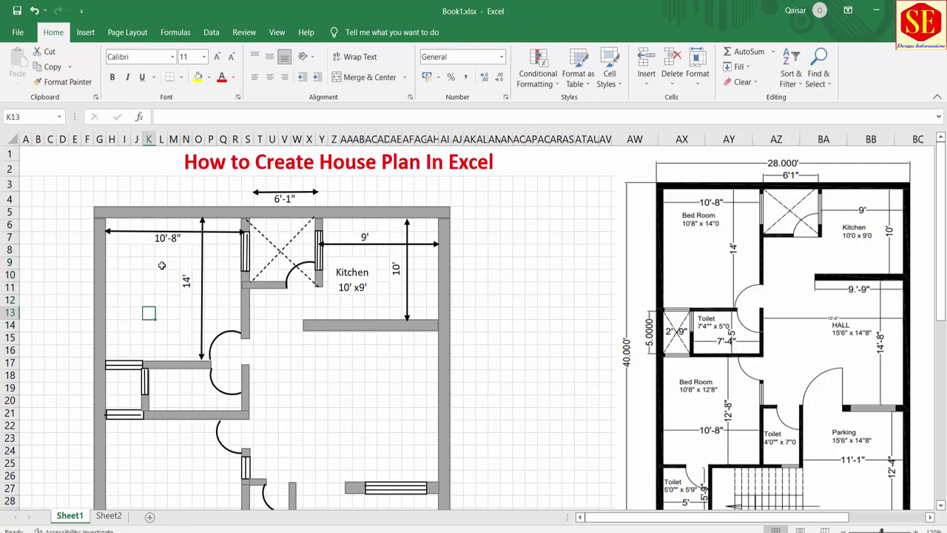
# Step: Merge I10:M13 and enter "Bed Room 10-8" x 14'" with wrap text and middle alignment
pyautogui.moveTo(118, 277); pyautogui.dragTo(169, 315)
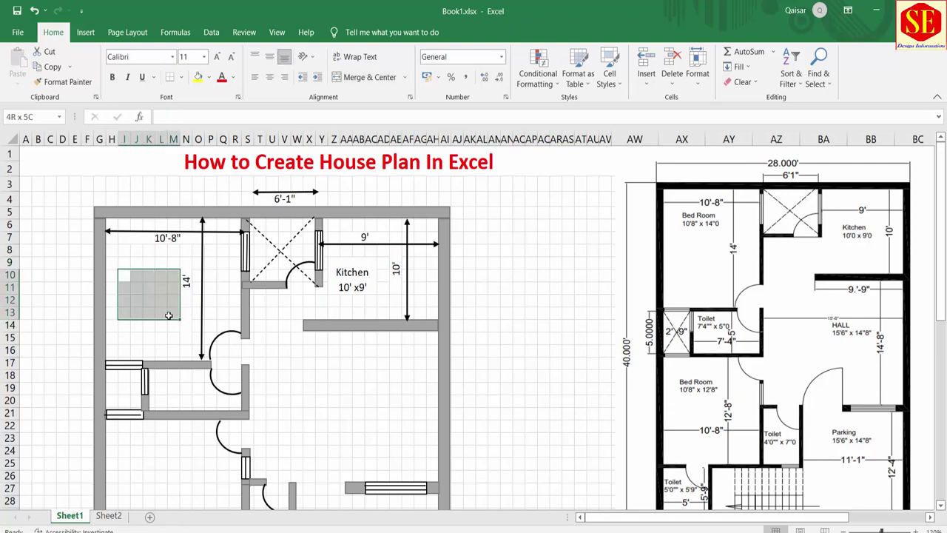
pyautogui.click(366, 77)
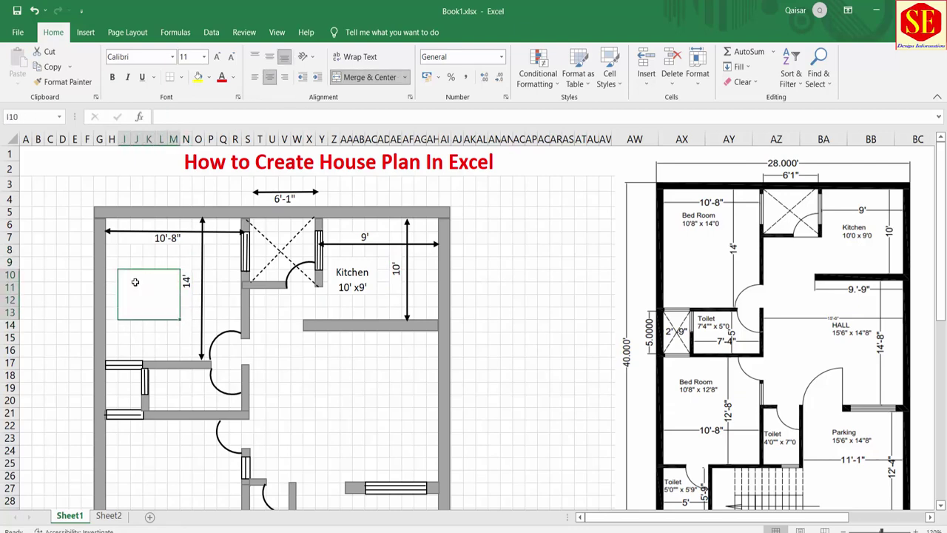
pyautogui.write('Bed R')
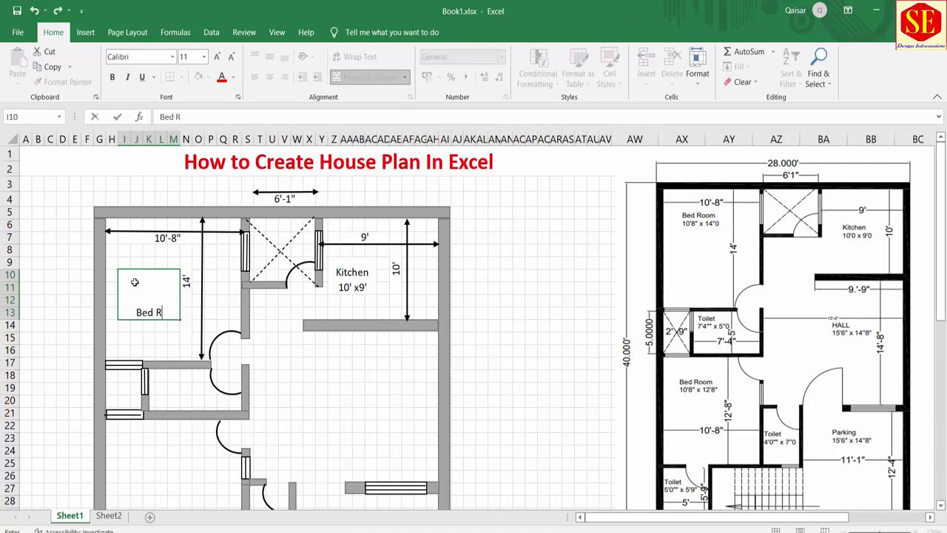
pyautogui.write('oom')
pyautogui.write(' 10')
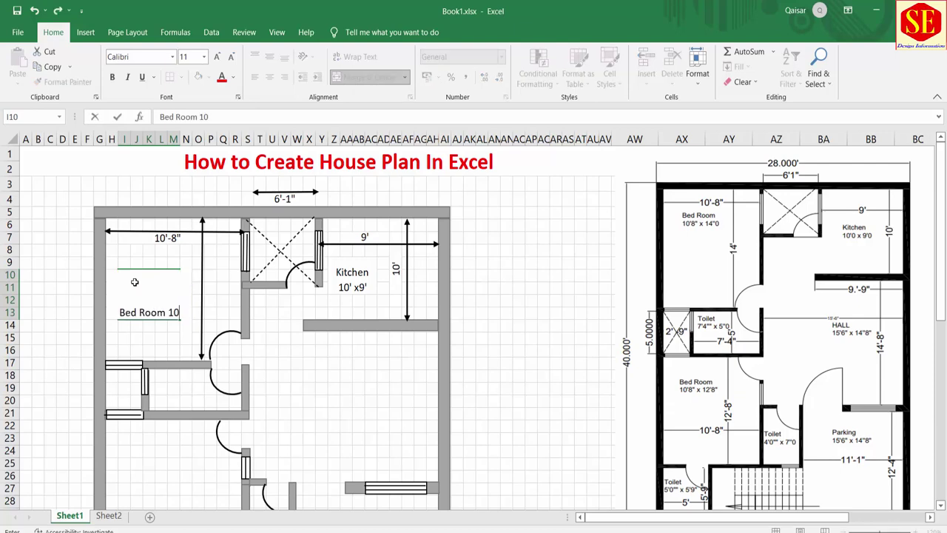
pyautogui.write('-8')
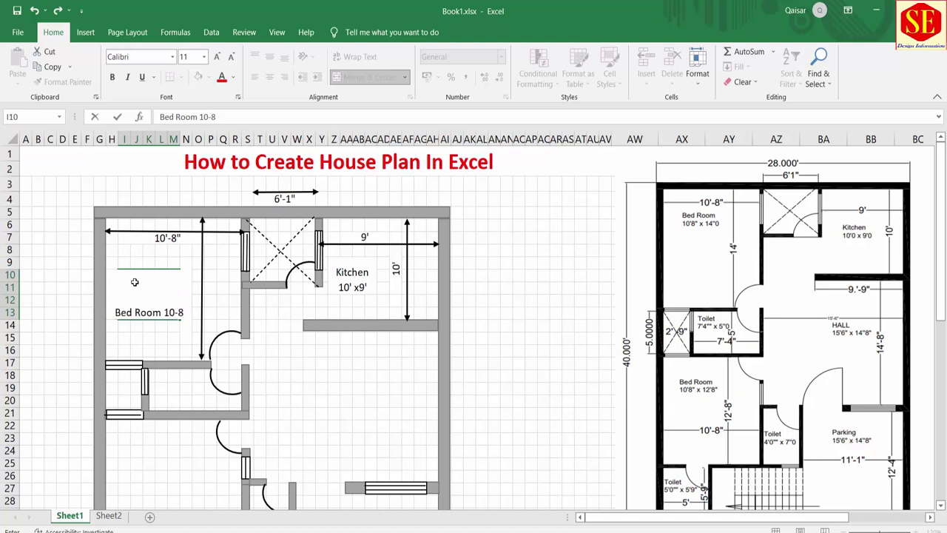
pyautogui.write('" x')
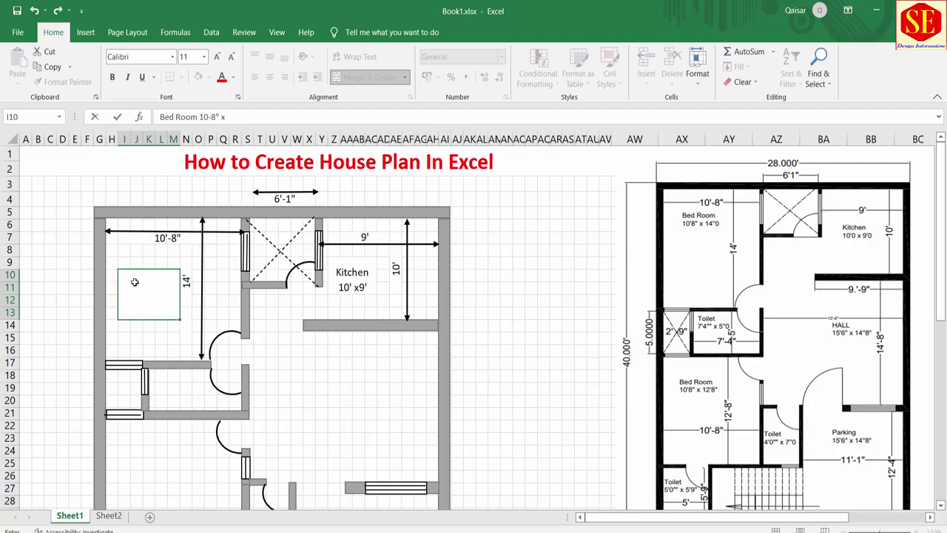
pyautogui.write(" 14'")
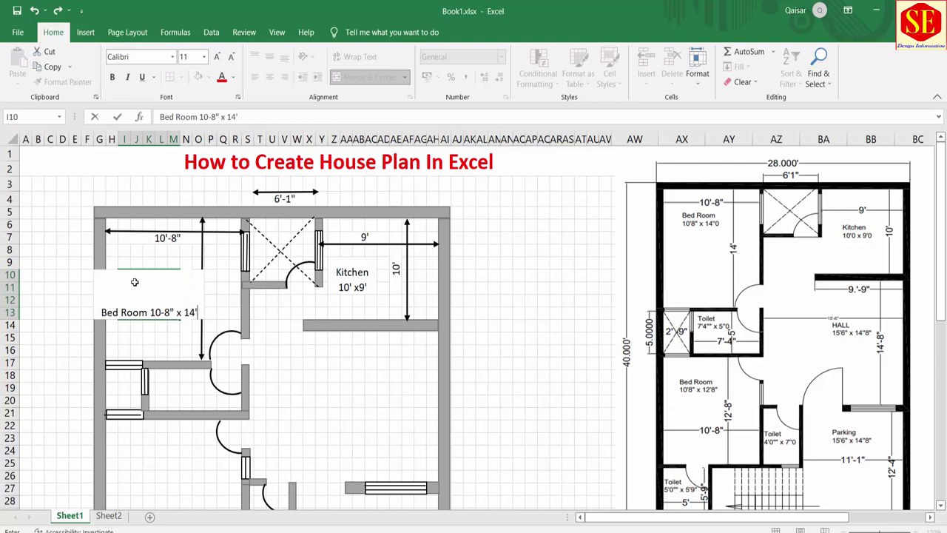
pyautogui.hotkey('ctrl', 'Return')
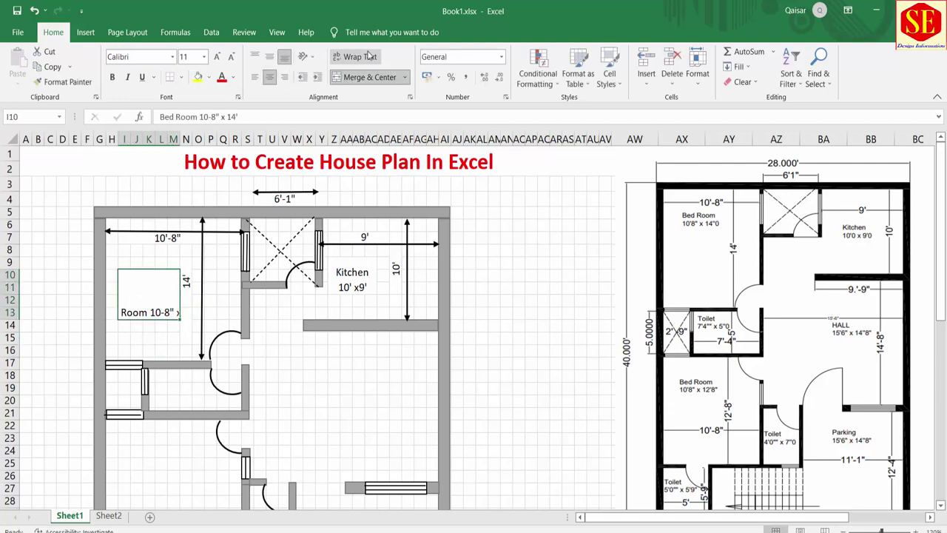
pyautogui.click(359, 56)
pyautogui.click(269, 56)
pyautogui.click(296, 350)
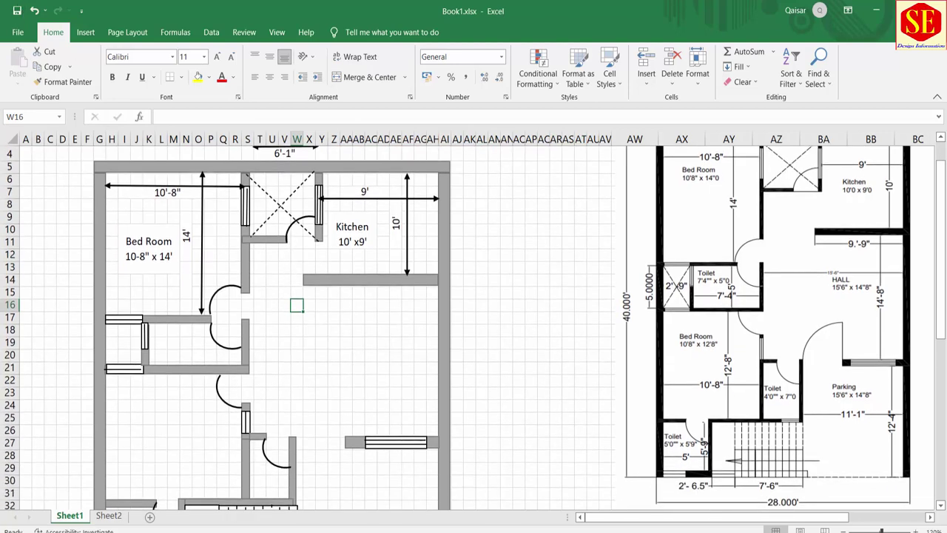
pyautogui.scroll(-2, 313, 249)
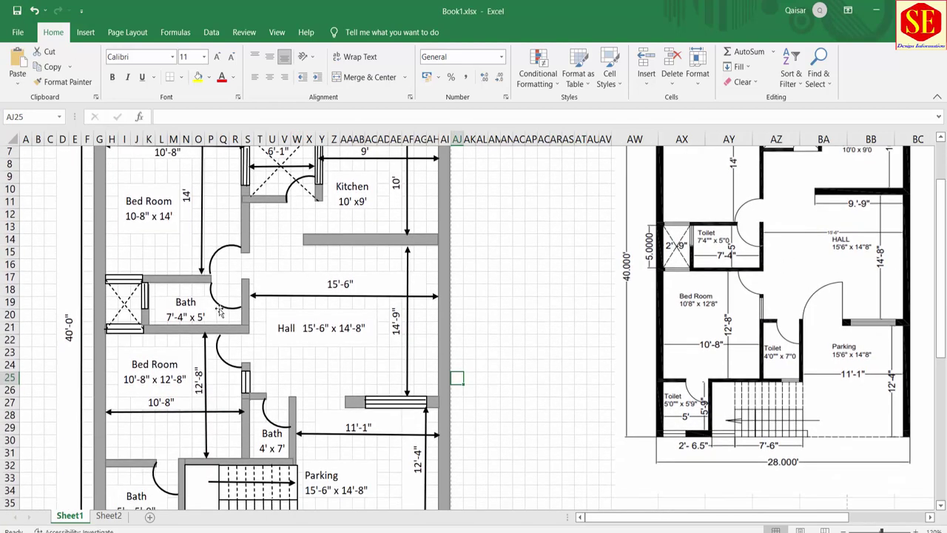
pyautogui.scroll(-3, 219, 310)
pyautogui.scroll(3, 330, 380)
pyautogui.scroll(2, 315, 334)
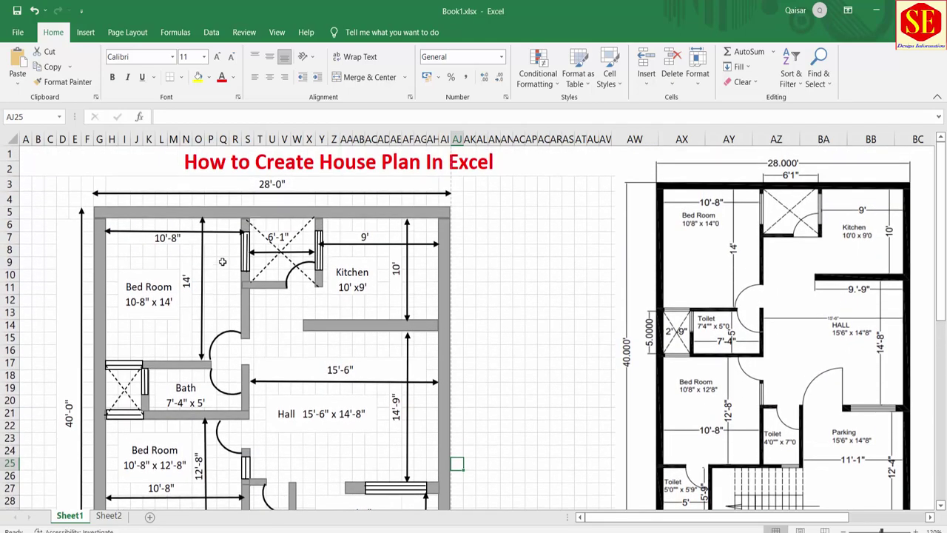
pyautogui.scroll(-2, 222, 261)
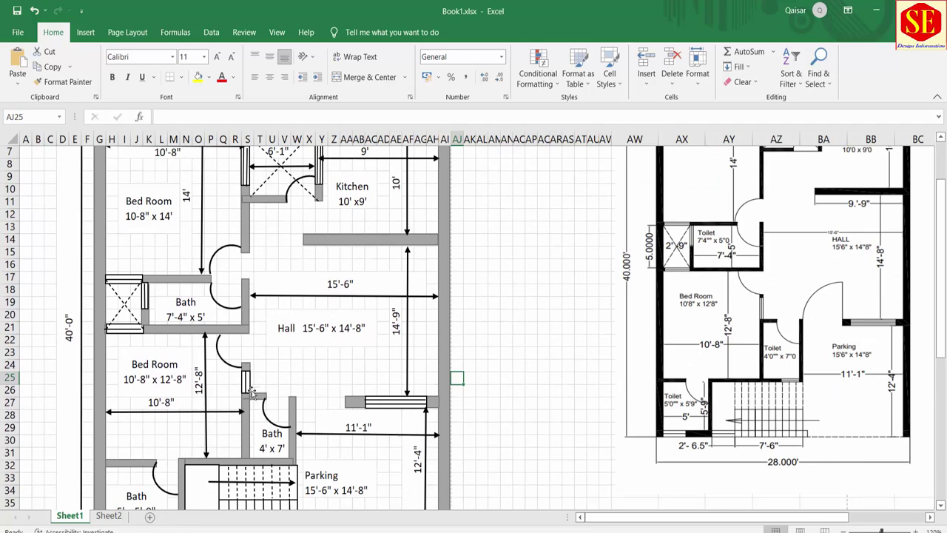
pyautogui.scroll(-1, 251, 394)
pyautogui.scroll(3, 104, 392)
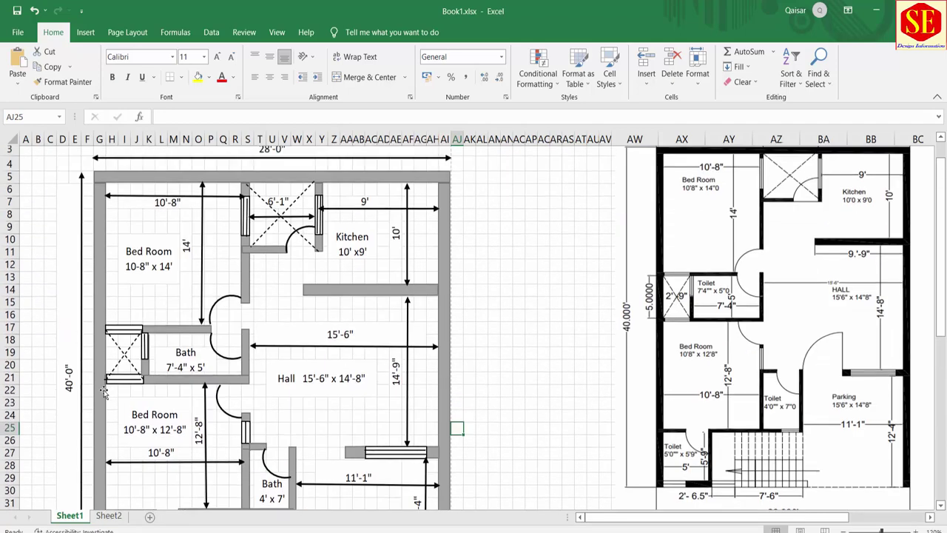
pyautogui.scroll(-1, 219, 279)
pyautogui.scroll(-2, 267, 385)
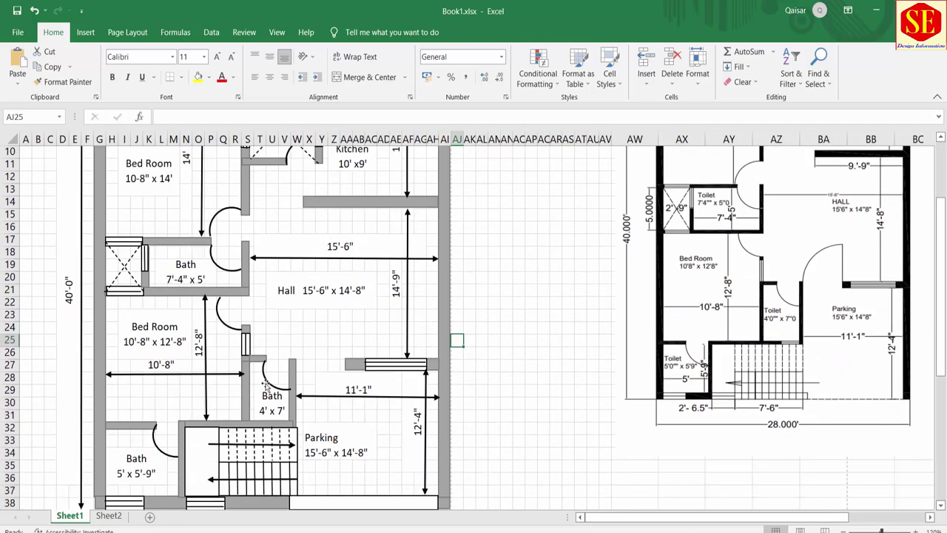
pyautogui.scroll(-2, 294, 394)
pyautogui.scroll(2, 344, 296)
pyautogui.scroll(1, 367, 325)
pyautogui.scroll(2, 367, 325)
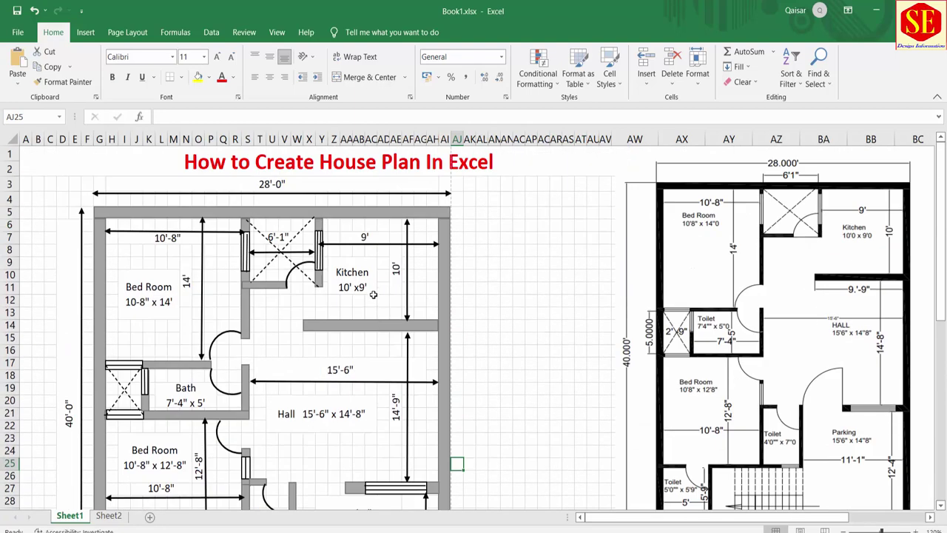
pyautogui.scroll(-1, 374, 292)
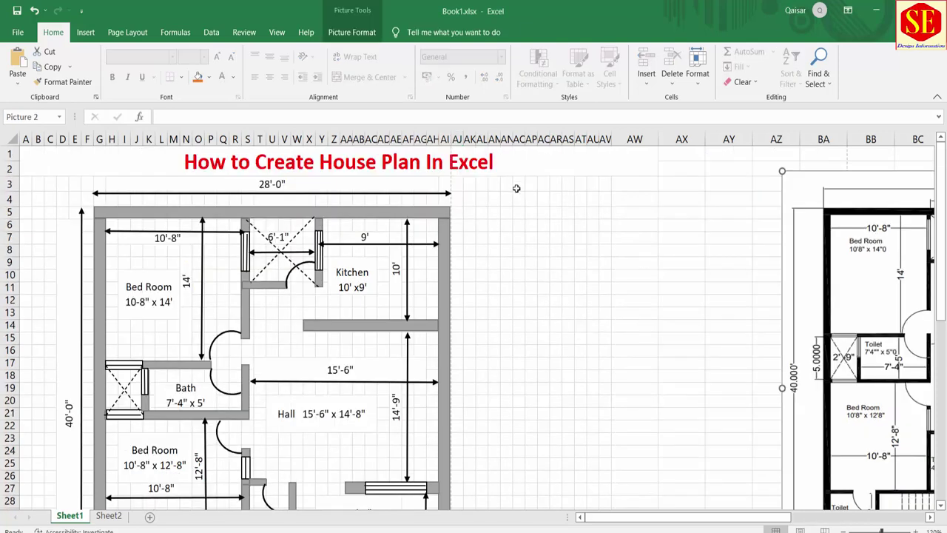
# Step: Insert bed.png, download.png, sofa.png and sofa2.png from this device, then move the sofa toward the plan
pyautogui.click(86, 32)
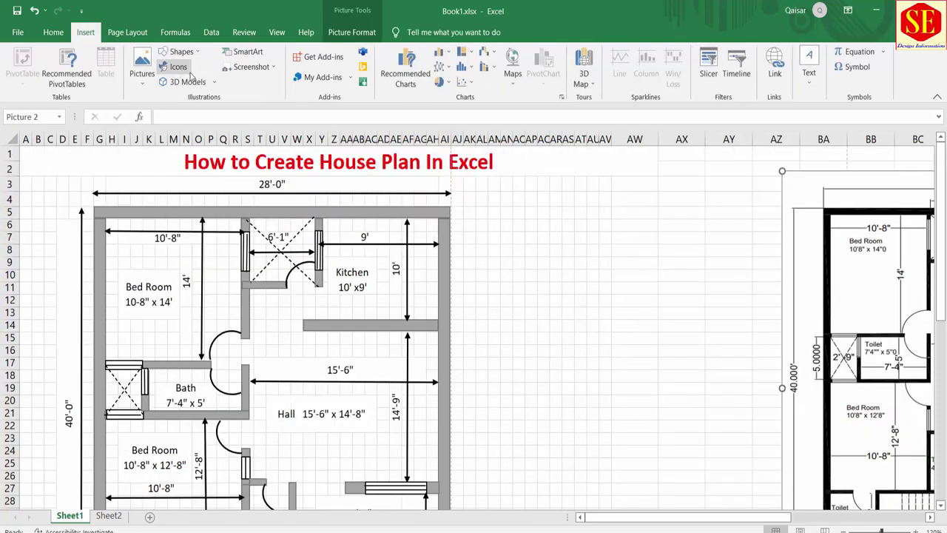
pyautogui.click(142, 68)
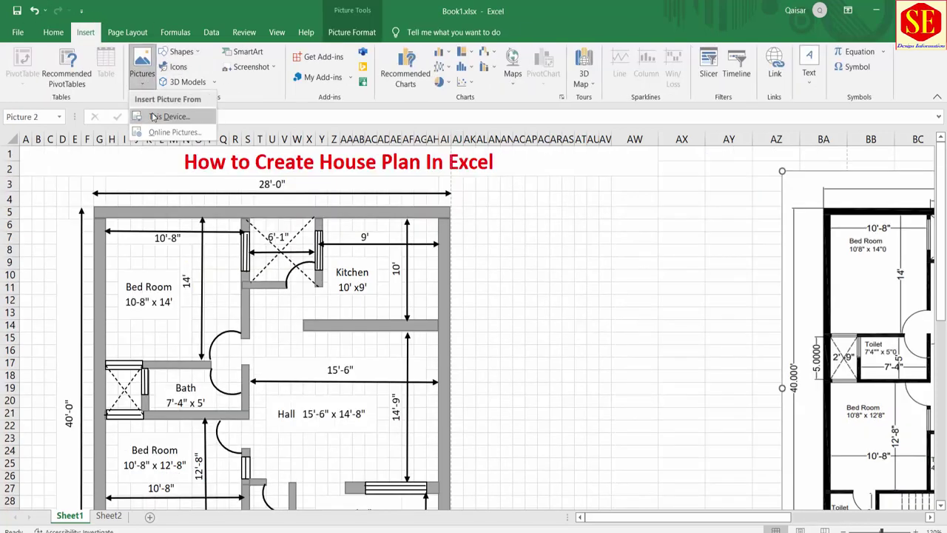
pyautogui.click(153, 116)
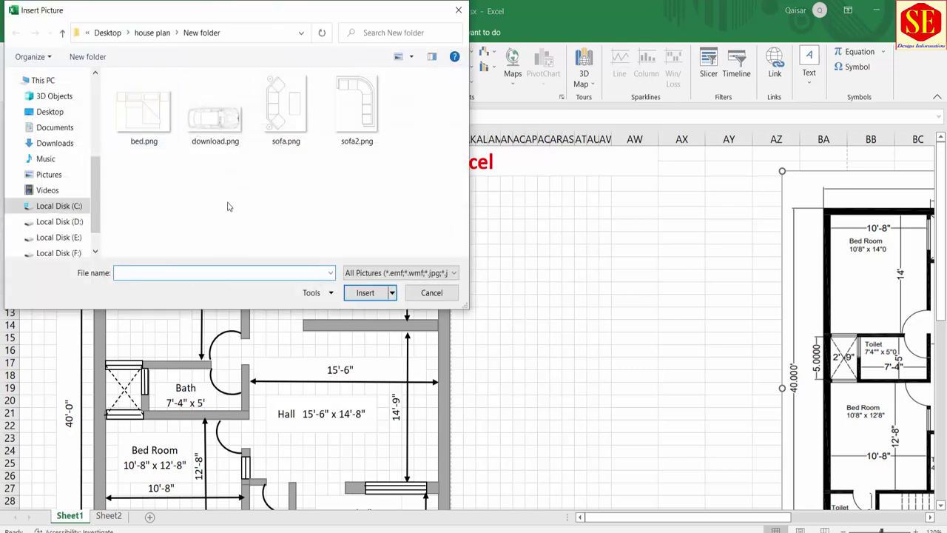
pyautogui.click(164, 127)
pyautogui.click(197, 138)
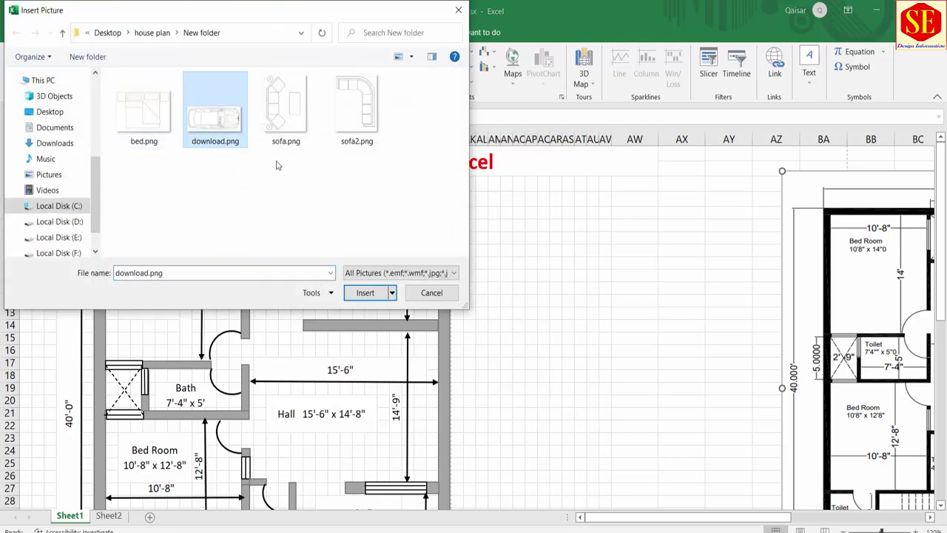
pyautogui.click(299, 128)
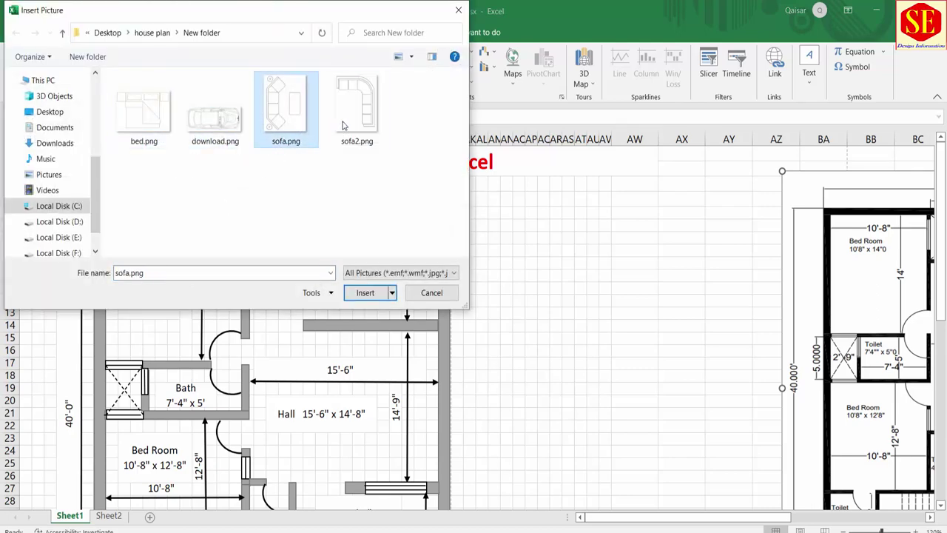
pyautogui.click(351, 124)
pyautogui.moveTo(412, 184); pyautogui.dragTo(180, 132)
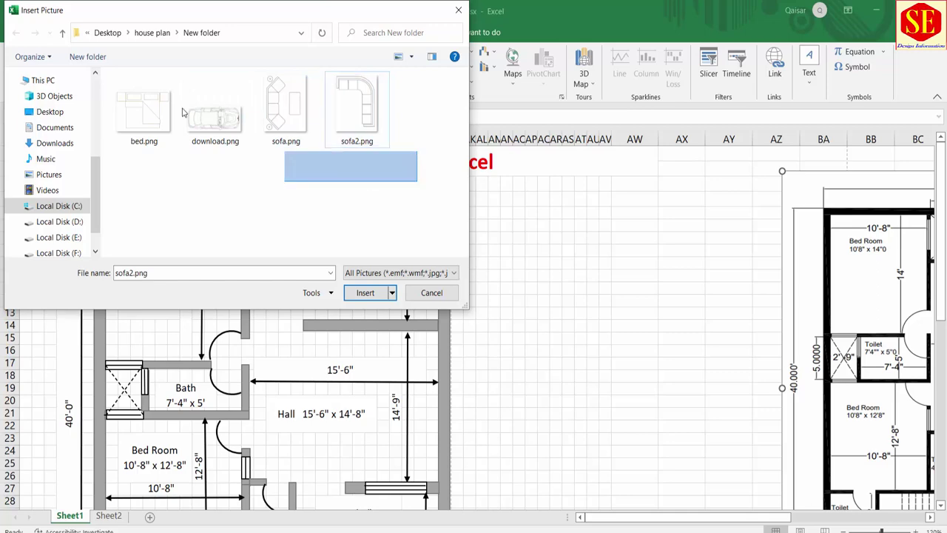
pyautogui.click(365, 292)
pyautogui.moveTo(639, 426); pyautogui.dragTo(575, 199)
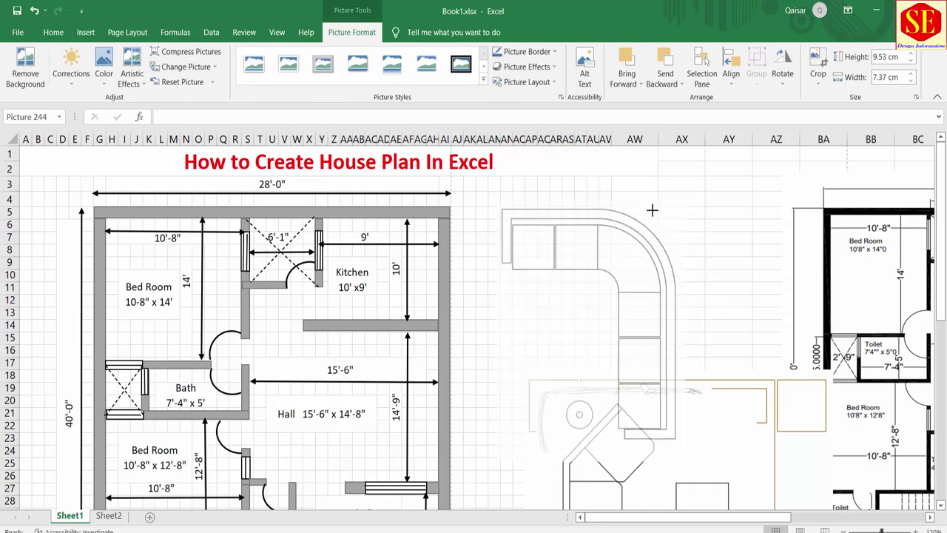
# Step: Shrink the corner sofa picture and settle it inside the hall
pyautogui.moveTo(702, 179); pyautogui.dragTo(634, 271)
pyautogui.moveTo(596, 337); pyautogui.dragTo(420, 384)
pyautogui.scroll(-2, 421, 384)
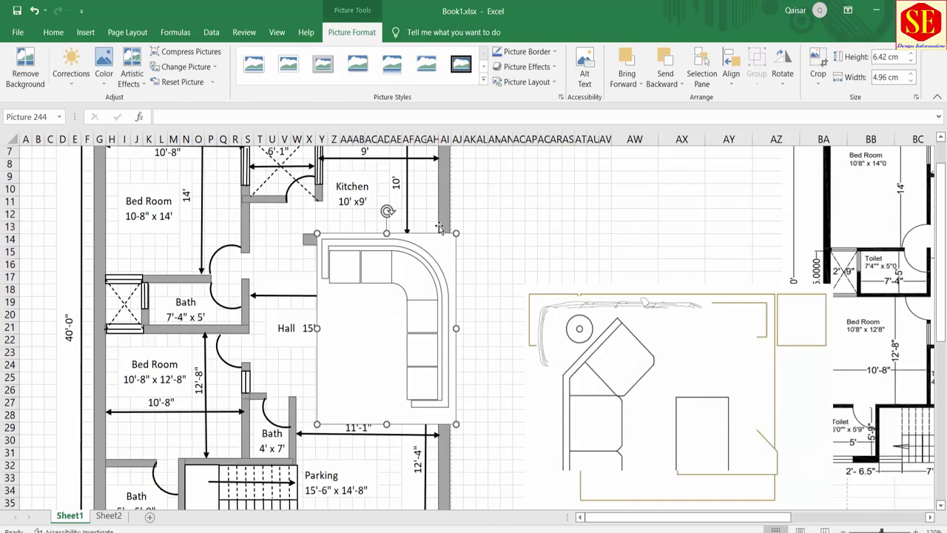
pyautogui.moveTo(457, 233); pyautogui.dragTo(411, 295)
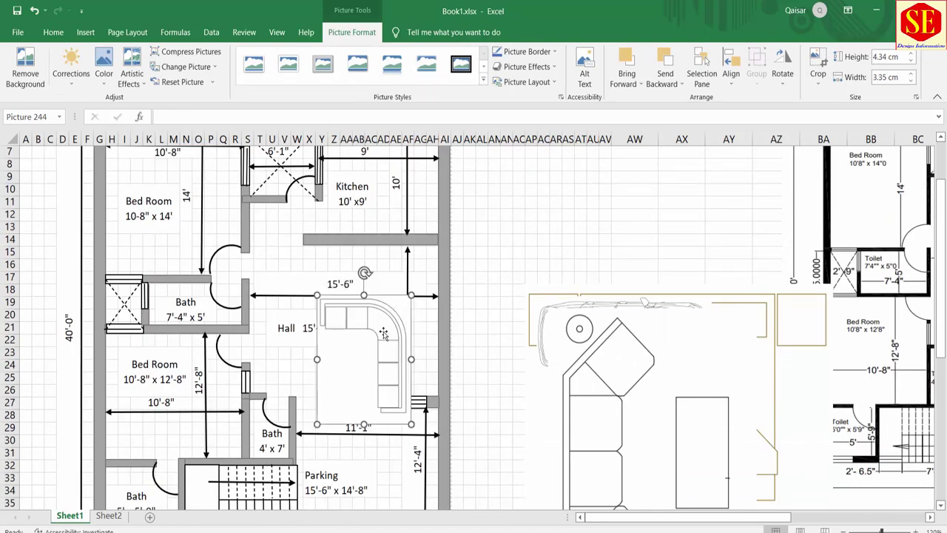
pyautogui.moveTo(384, 329)
pyautogui.mouseDown()
pyautogui.moveTo(401, 282)
pyautogui.moveTo(388, 318)
pyautogui.mouseUp()
pyautogui.click(308, 300)
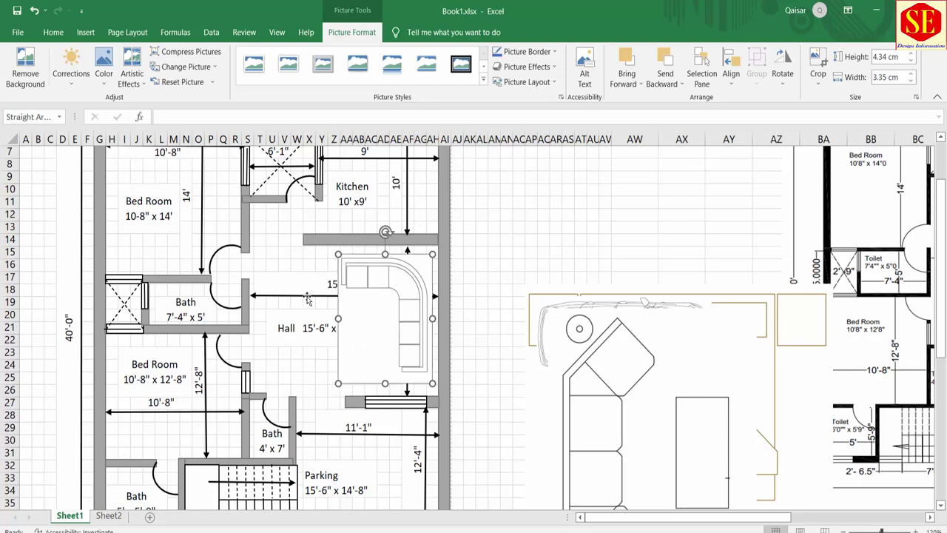
# Step: Send the corner sofa behind the hall's dimension arrow
pyautogui.click(358, 309)
pyautogui.rightClick(360, 314)
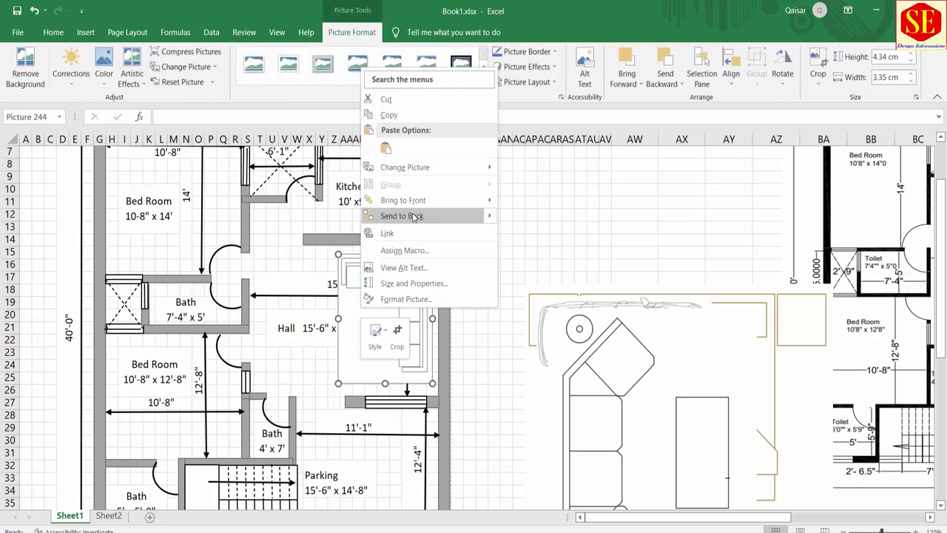
pyautogui.click(416, 213)
pyautogui.click(518, 278)
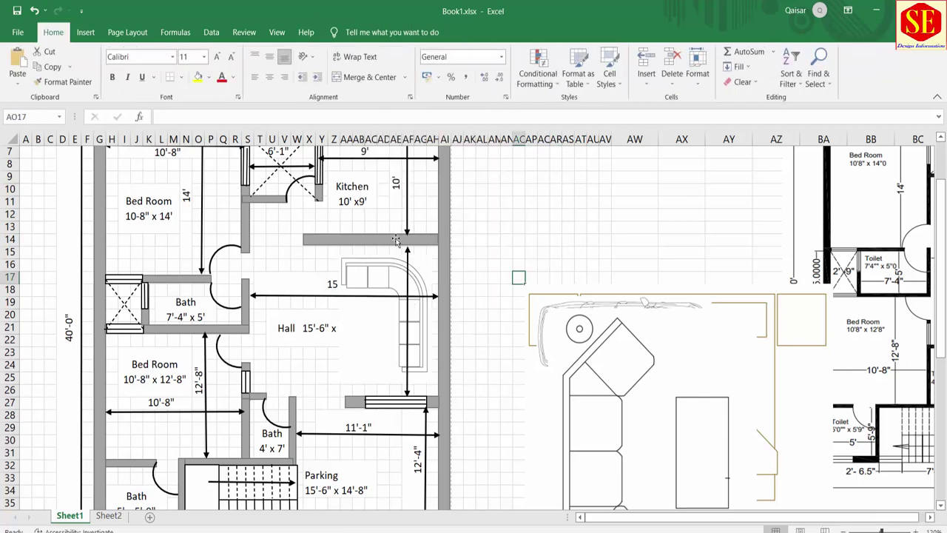
# Step: Check the hall's 15 dimension arrows over the sofa and lift the sofa-set picture off the car
pyautogui.click(406, 276)
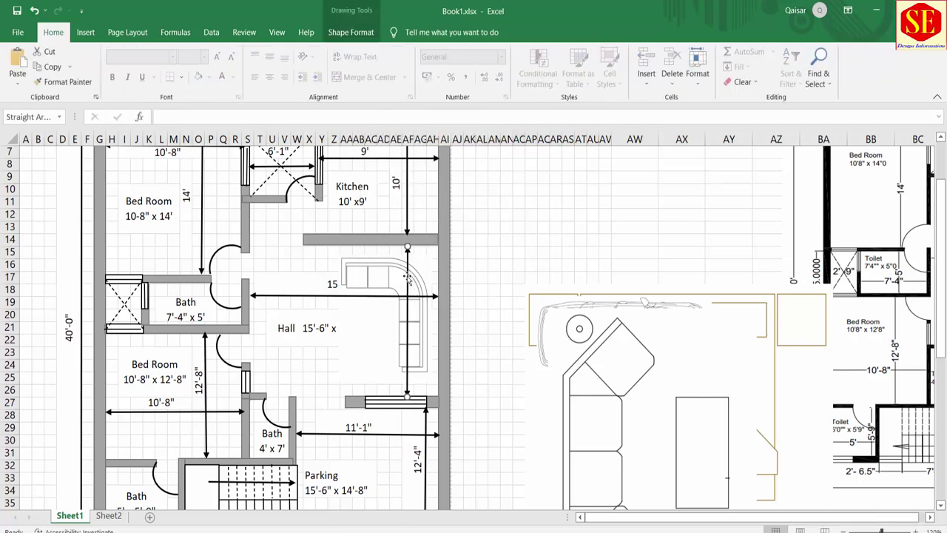
pyautogui.press('Escape')
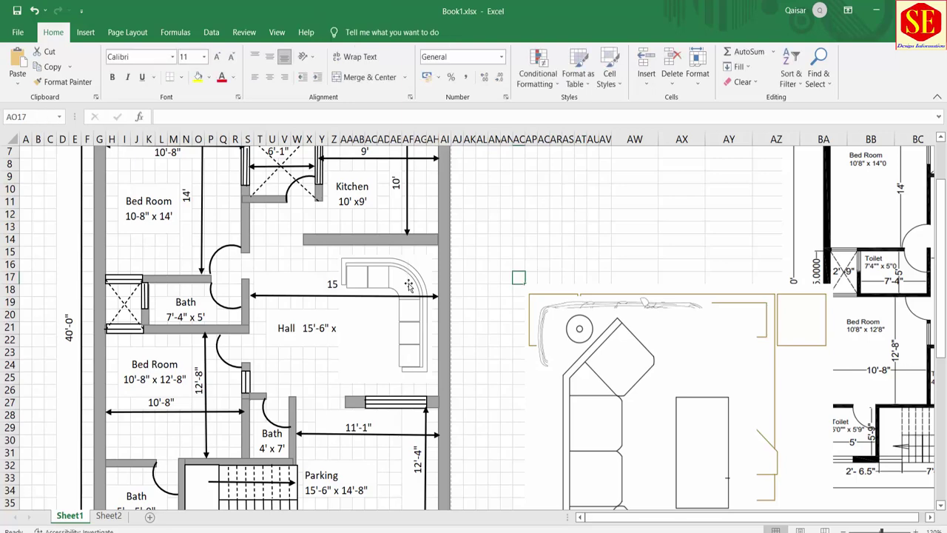
pyautogui.click(373, 297)
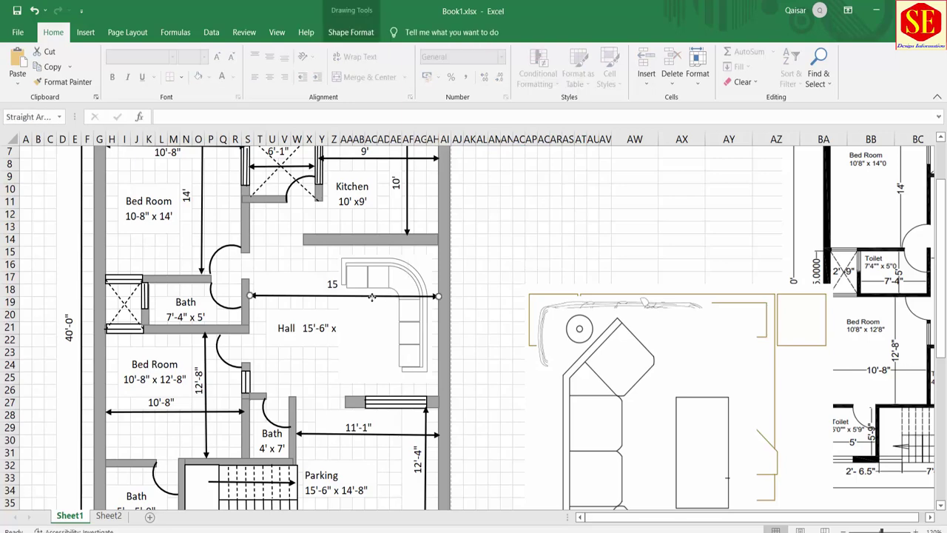
pyautogui.press('Escape')
pyautogui.click(410, 298)
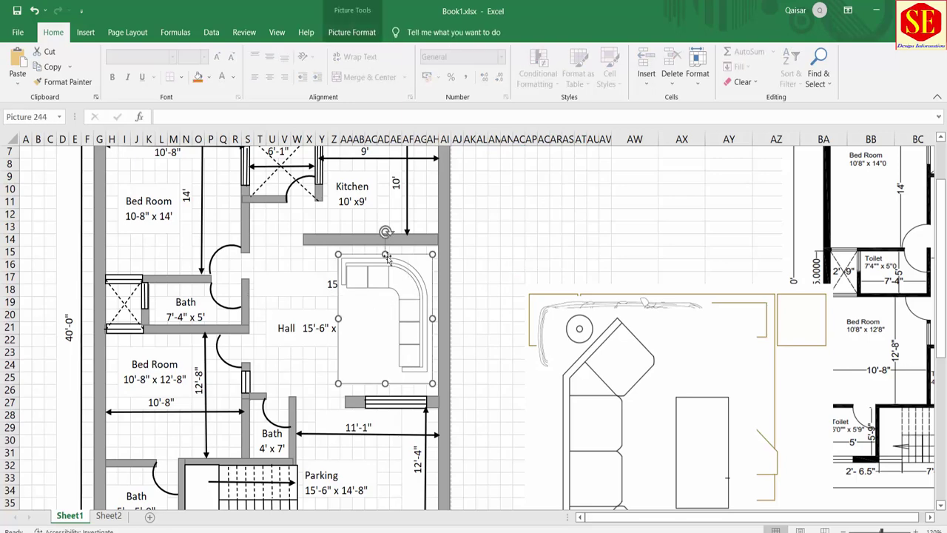
pyautogui.click(532, 240)
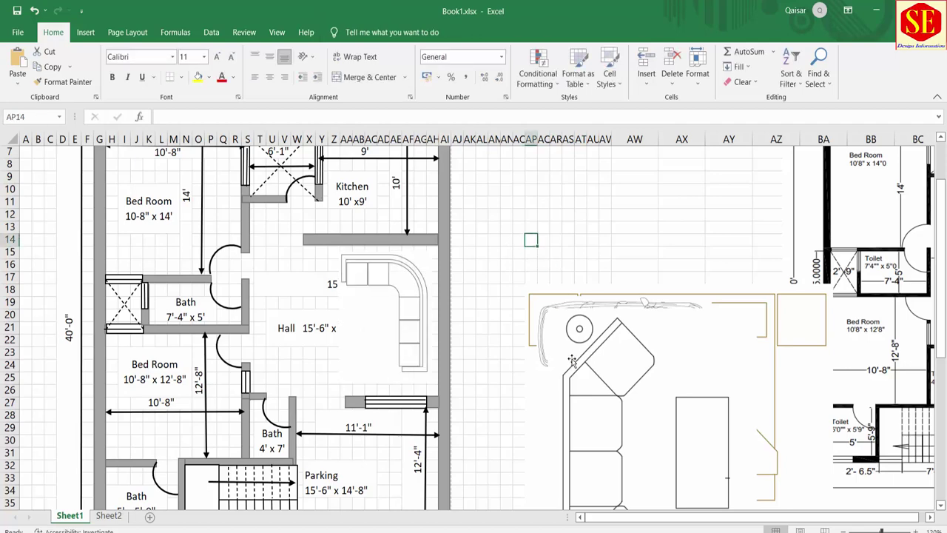
pyautogui.moveTo(606, 358); pyautogui.dragTo(572, 220)
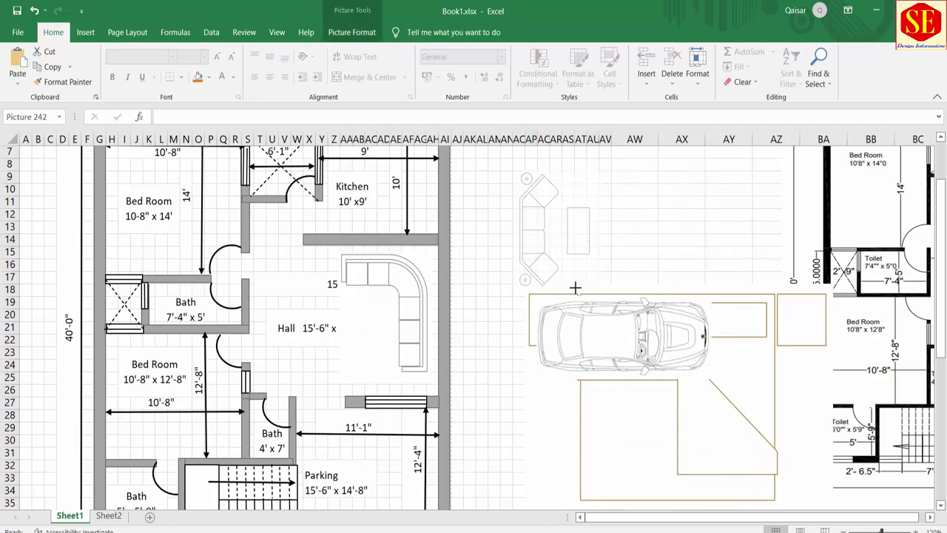
# Step: Shrink the sofa-set picture and fit it into the hall beside the corner sofa
pyautogui.moveTo(715, 447); pyautogui.dragTo(591, 278)
pyautogui.moveTo(531, 253)
pyautogui.mouseDown()
pyautogui.moveTo(302, 340)
pyautogui.moveTo(270, 342)
pyautogui.mouseUp()
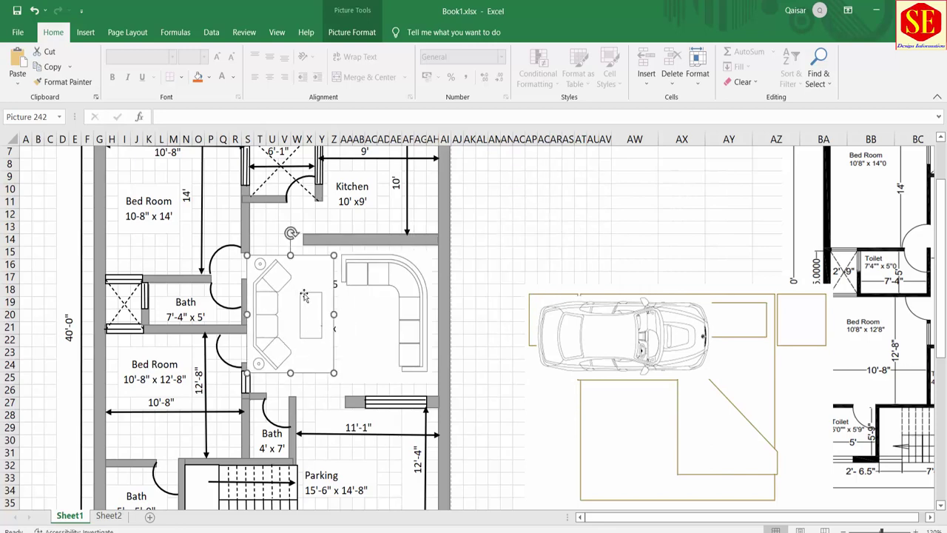
pyautogui.moveTo(289, 254); pyautogui.dragTo(290, 283)
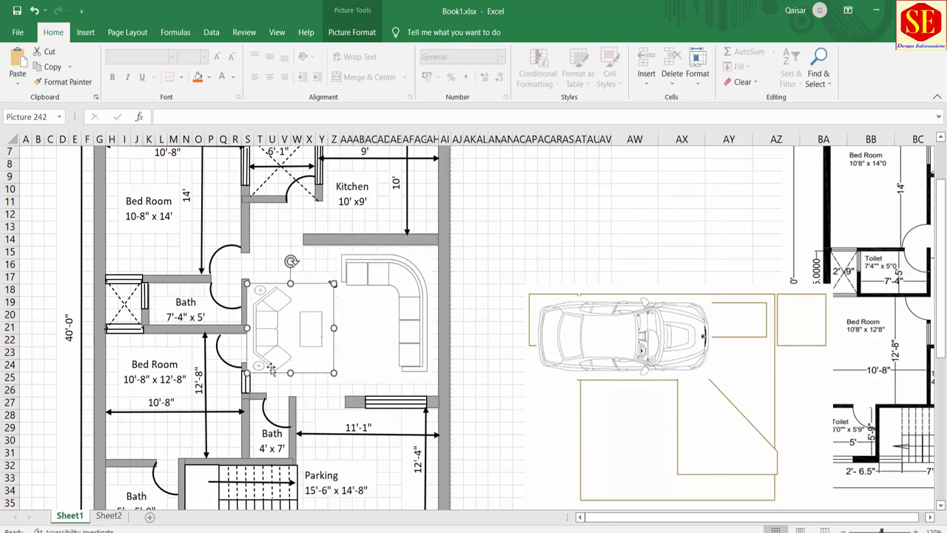
pyautogui.moveTo(247, 328); pyautogui.dragTo(252, 327)
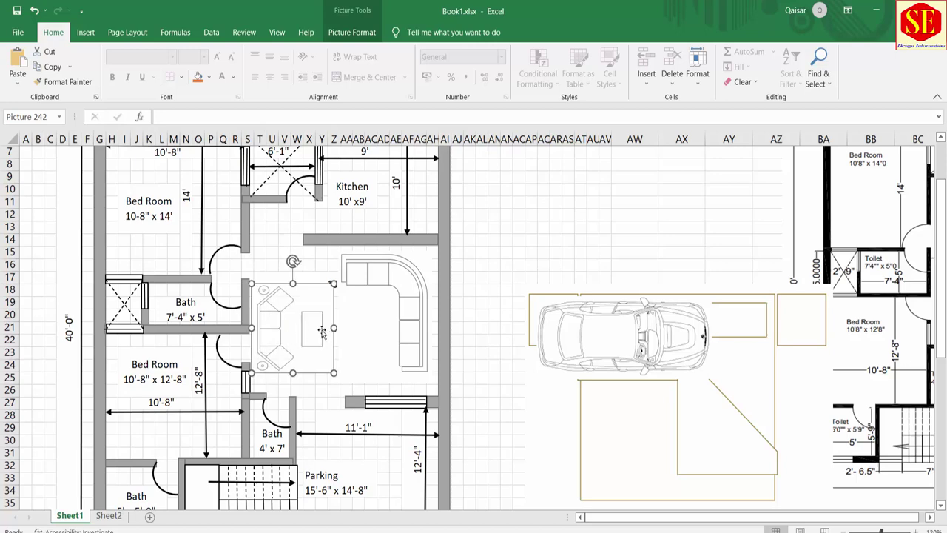
pyautogui.moveTo(335, 323); pyautogui.dragTo(339, 324)
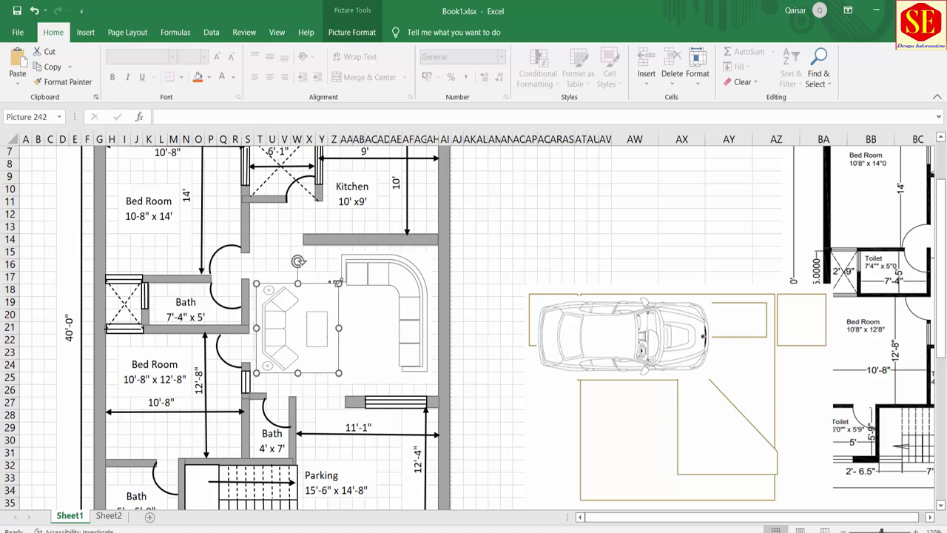
pyautogui.moveTo(334, 284); pyautogui.dragTo(334, 289)
pyautogui.click(522, 374)
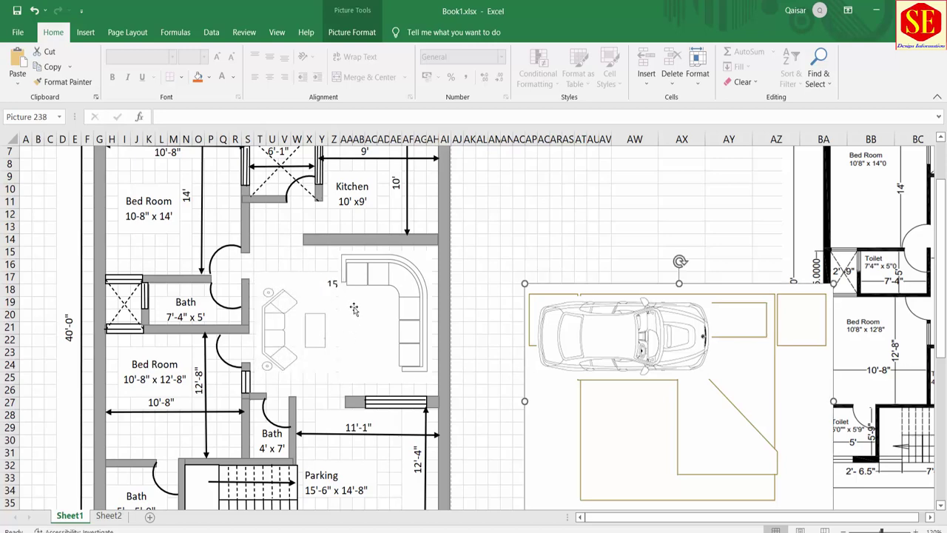
# Step: Move the car into the Parking room, turn it upright, and trim its top and bottom edges
pyautogui.scroll(-2, 353, 310)
pyautogui.click(646, 258)
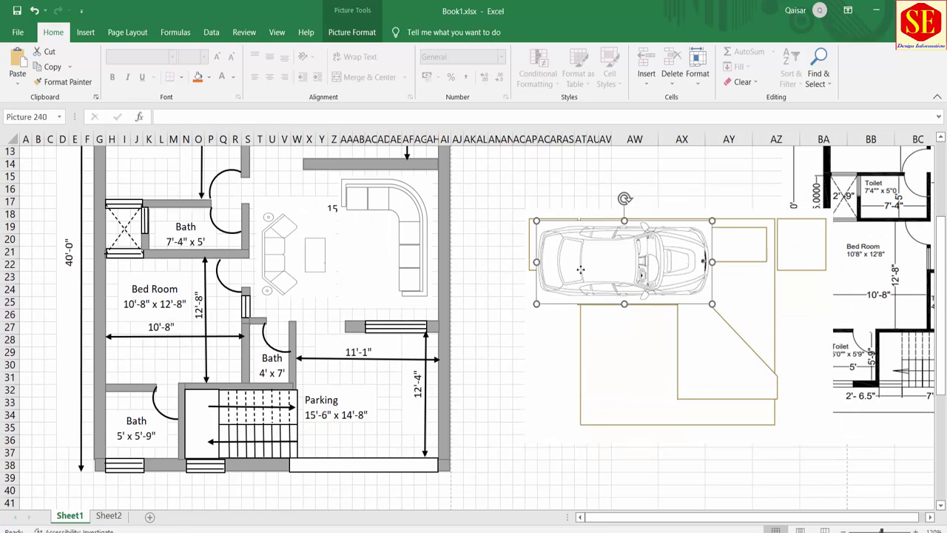
pyautogui.moveTo(581, 270); pyautogui.dragTo(361, 416)
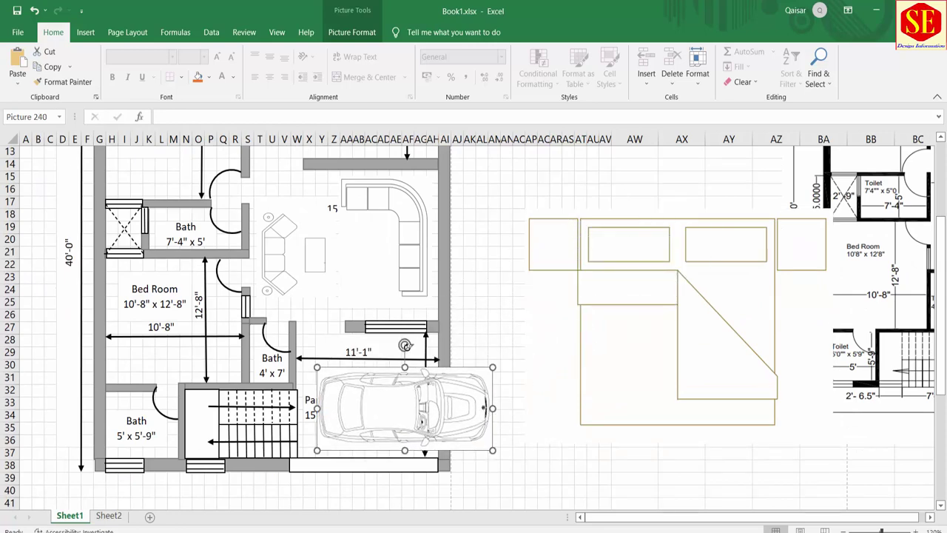
pyautogui.moveTo(405, 344); pyautogui.dragTo(344, 407)
pyautogui.moveTo(417, 399); pyautogui.dragTo(379, 392)
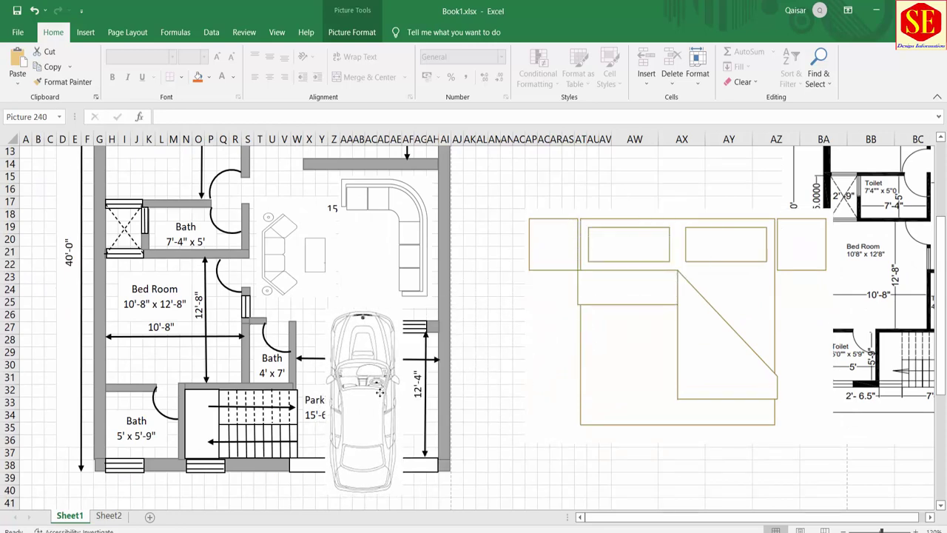
pyautogui.moveTo(364, 306); pyautogui.dragTo(364, 339)
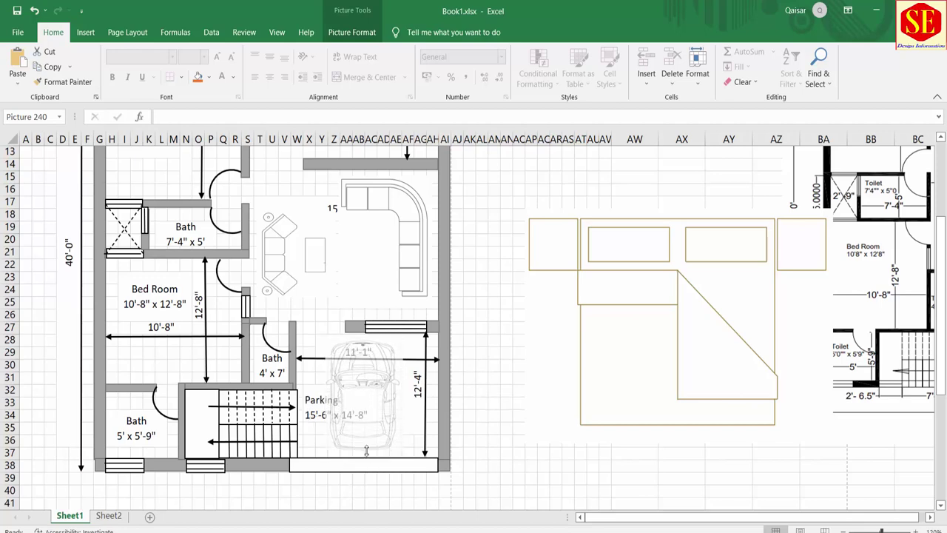
pyautogui.moveTo(364, 492); pyautogui.dragTo(364, 451)
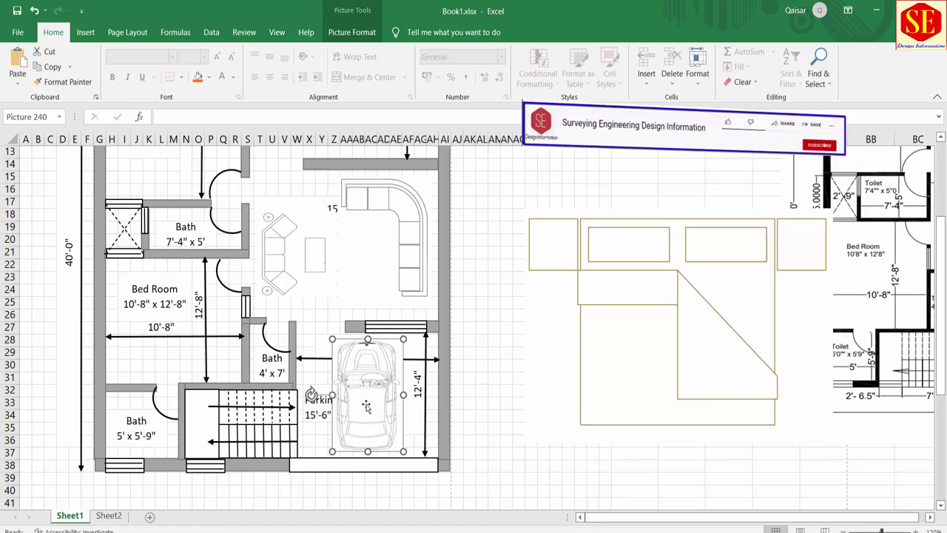
pyautogui.moveTo(363, 394); pyautogui.dragTo(376, 396)
pyautogui.click(577, 454)
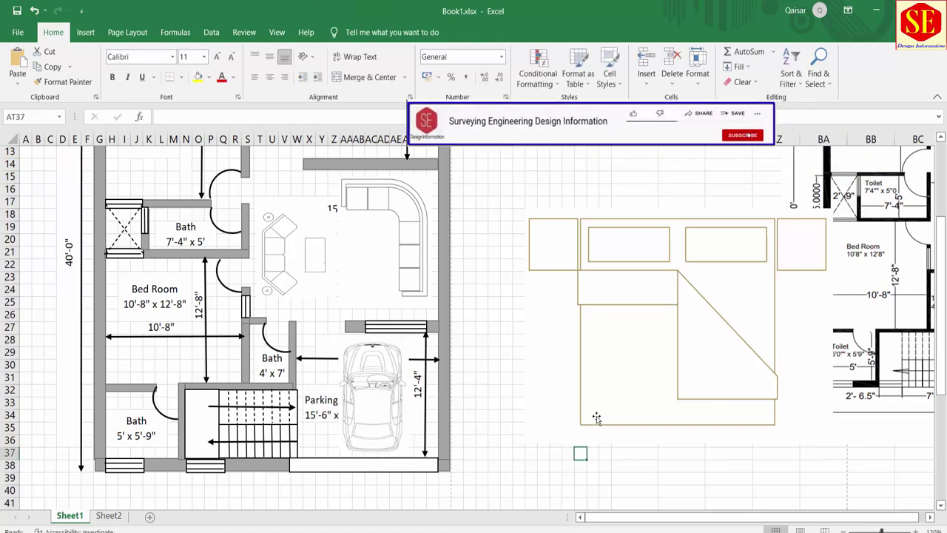
pyautogui.click(628, 424)
# Step: Shrink and narrow the bed picture, then rotate it a quarter turn
pyautogui.scroll(-1, 625, 440)
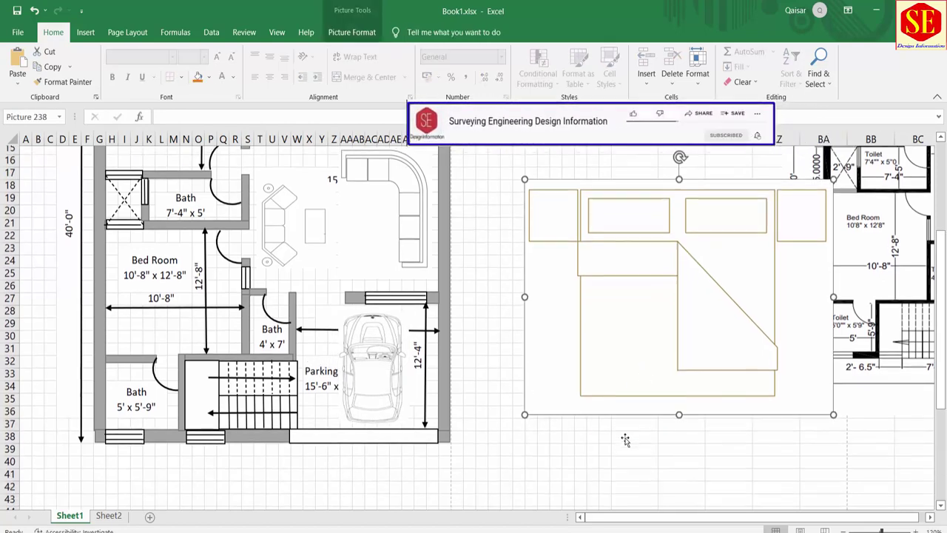
pyautogui.scroll(3, 625, 440)
pyautogui.moveTo(625, 440); pyautogui.dragTo(425, 366)
pyautogui.scroll(3, 620, 325)
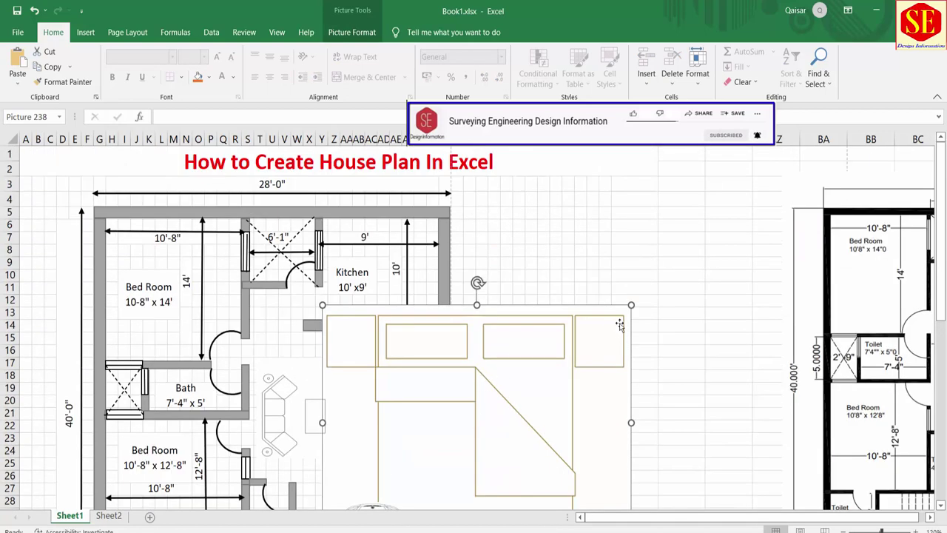
pyautogui.moveTo(620, 308)
pyautogui.mouseDown()
pyautogui.moveTo(516, 393)
pyautogui.moveTo(494, 243)
pyautogui.moveTo(434, 287)
pyautogui.mouseUp()
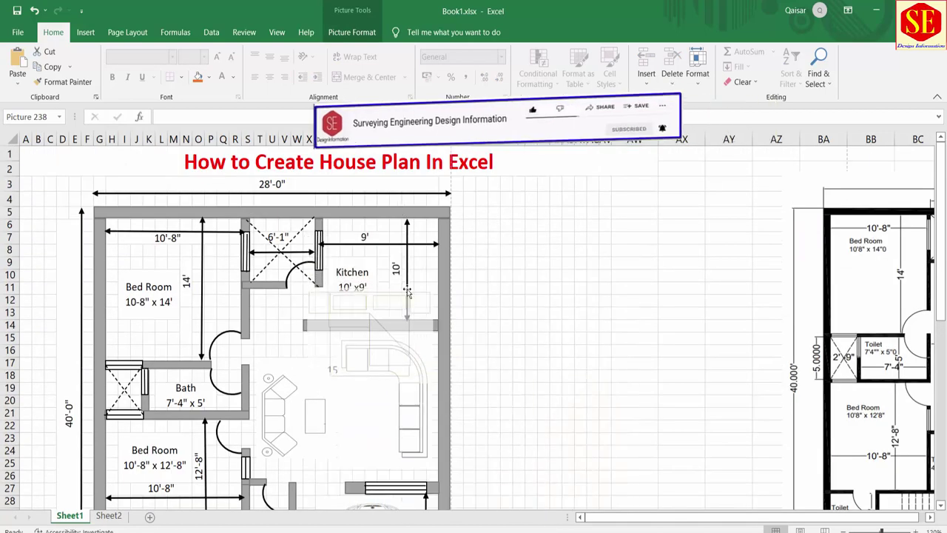
pyautogui.moveTo(309, 335); pyautogui.dragTo(344, 335)
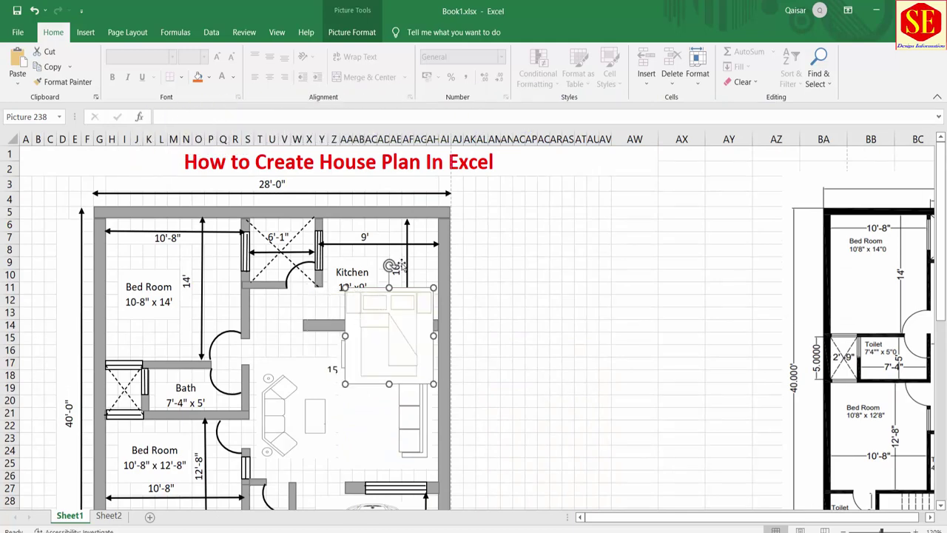
pyautogui.moveTo(391, 264); pyautogui.dragTo(452, 338)
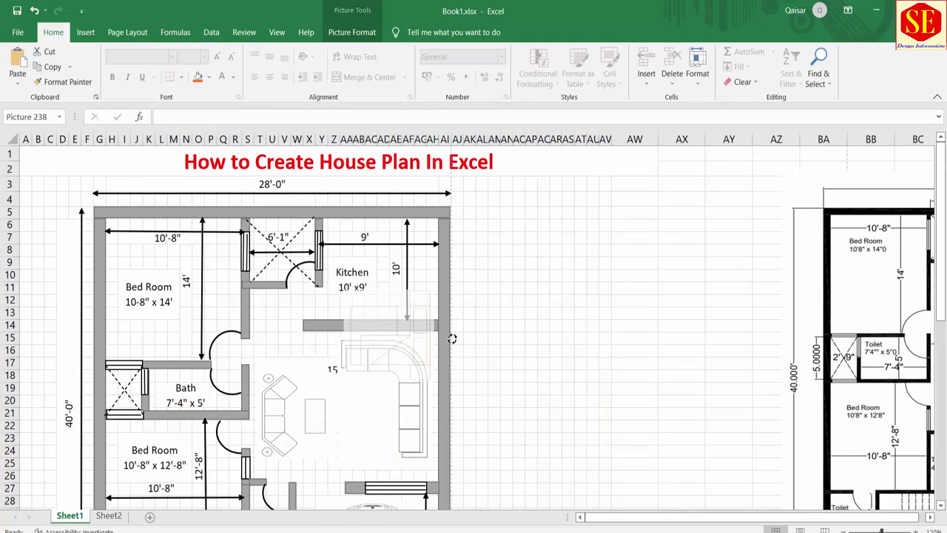
pyautogui.moveTo(382, 332); pyautogui.dragTo(386, 266)
# Step: Move the rotated bed into the top-left Bed Room
pyautogui.click(494, 288)
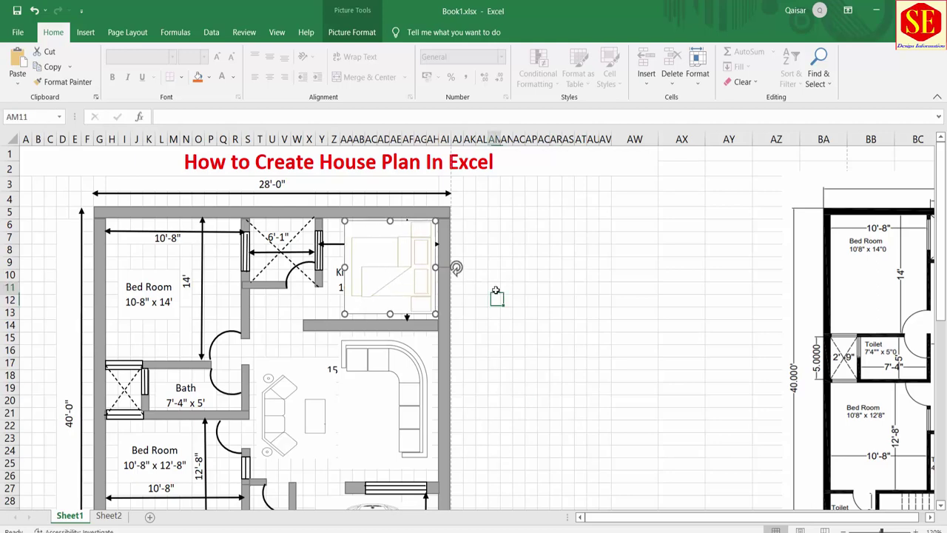
pyautogui.click(403, 262)
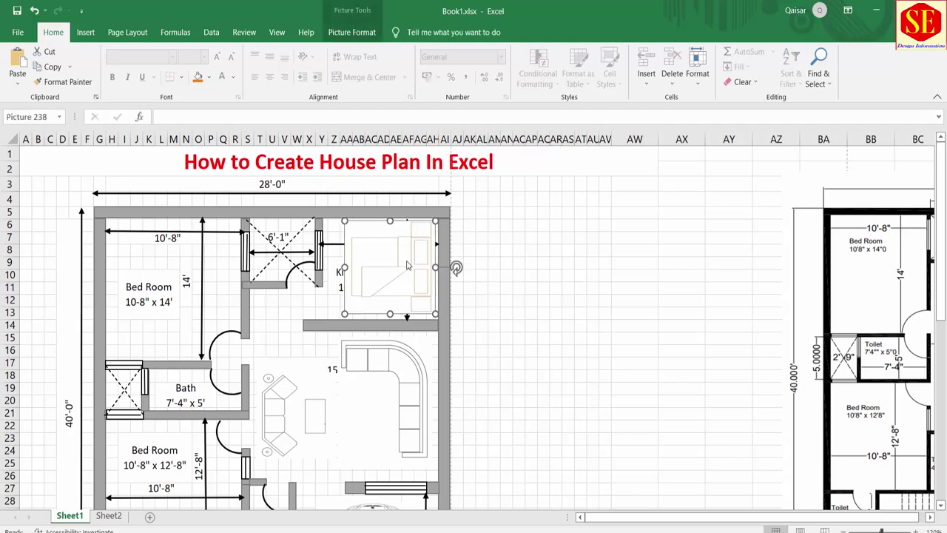
pyautogui.rightClick(403, 263)
pyautogui.click(582, 272)
pyautogui.moveTo(388, 263)
pyautogui.mouseDown()
pyautogui.moveTo(191, 261)
pyautogui.moveTo(124, 284)
pyautogui.moveTo(91, 278)
pyautogui.mouseUp()
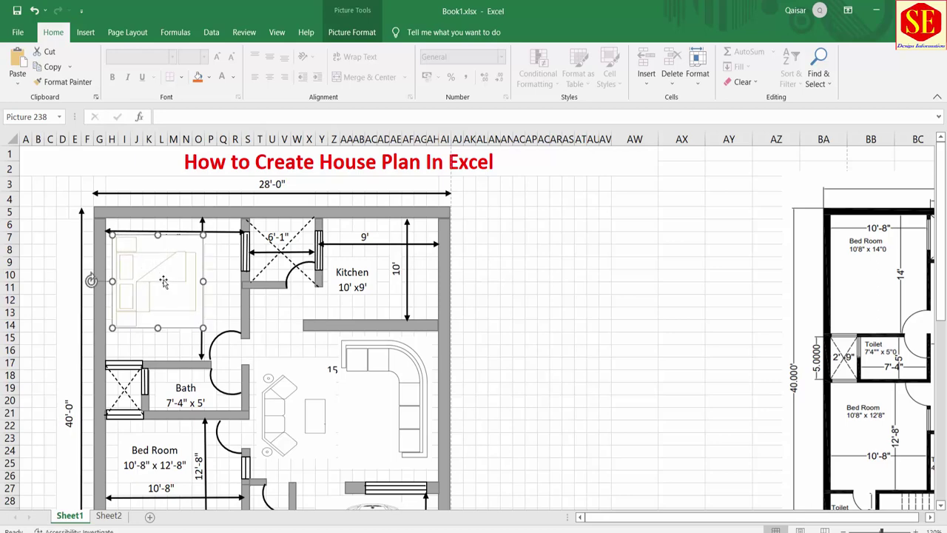
pyautogui.click(530, 313)
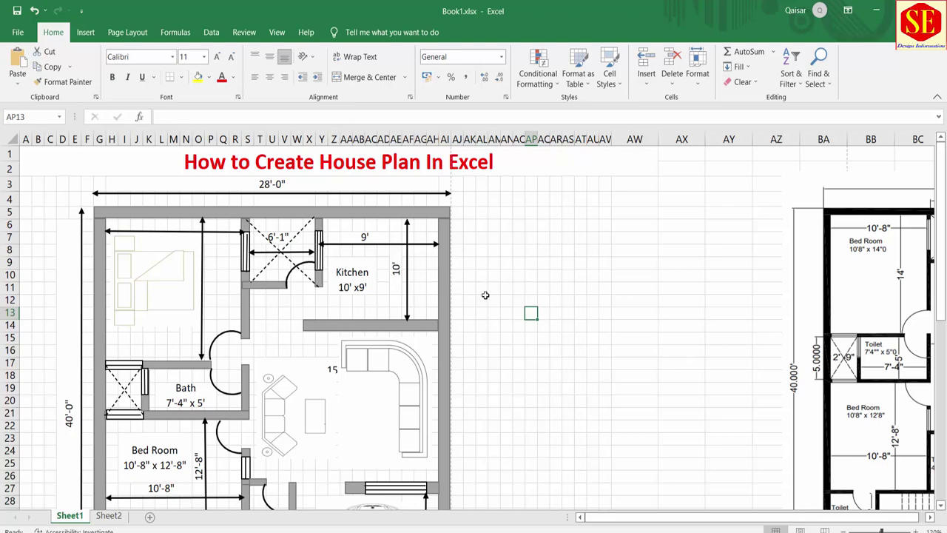
# Step: Paste a copy of the bed picture at J22 and place it in the lower Bed Room
pyautogui.scroll(-2, 370, 295)
pyautogui.scroll(-1, 286, 307)
pyautogui.scroll(2, 226, 294)
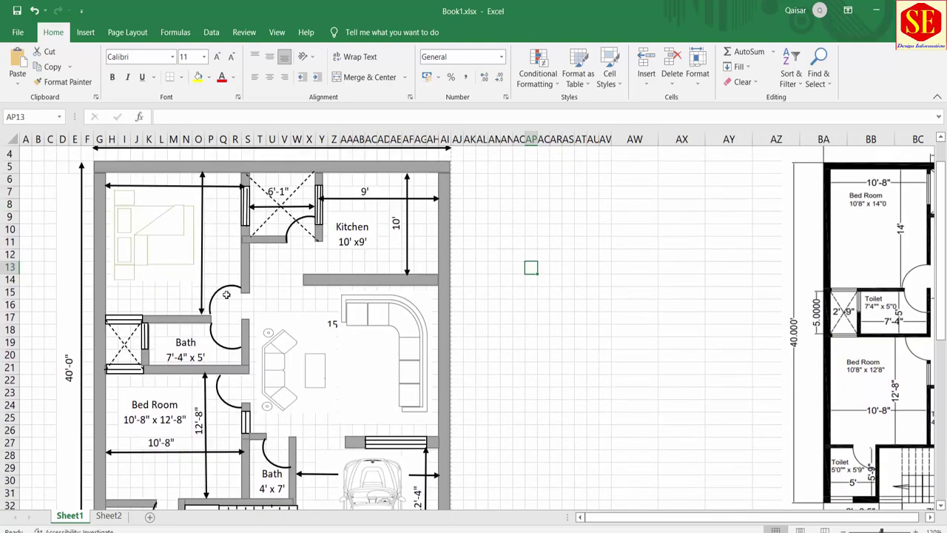
pyautogui.rightClick(162, 247)
pyautogui.scroll(-3, 154, 299)
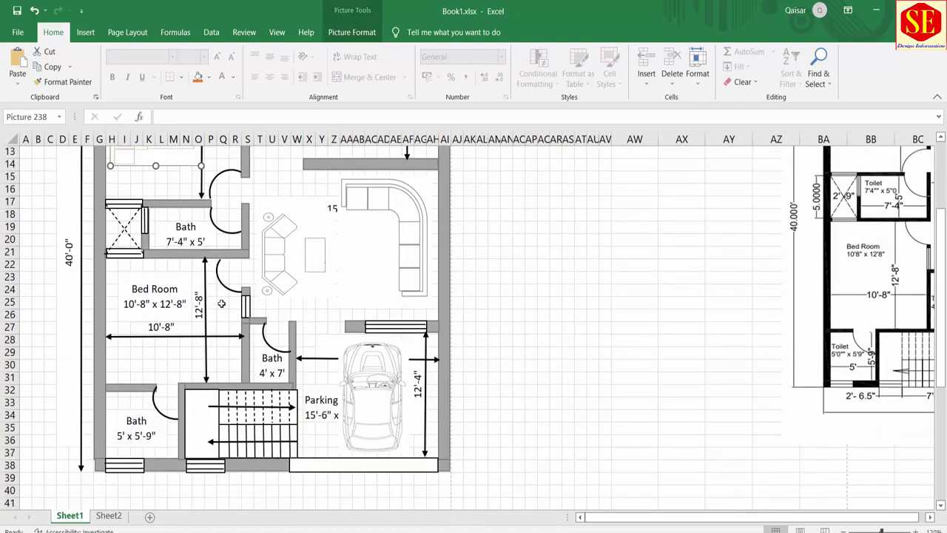
pyautogui.click(132, 267)
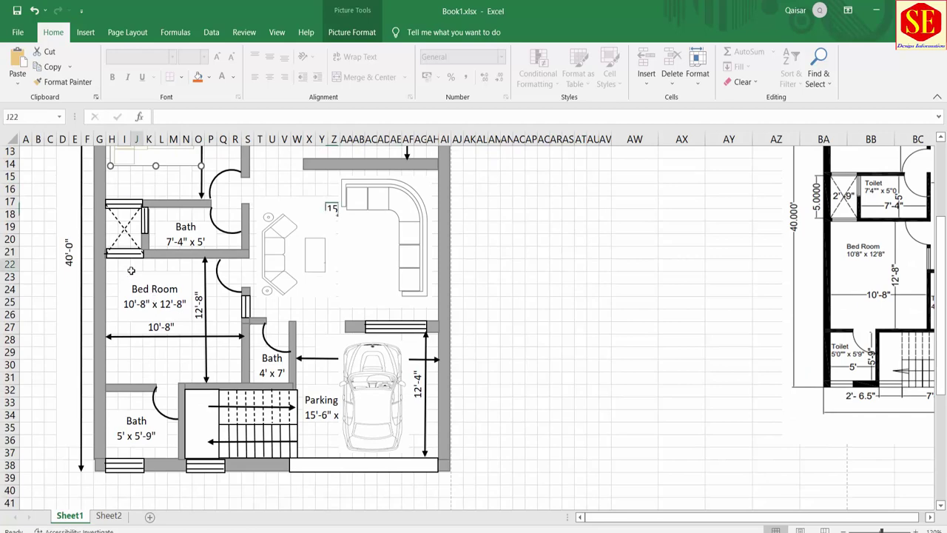
pyautogui.hotkey('ctrl', 'v')
pyautogui.moveTo(164, 305); pyautogui.dragTo(167, 336)
pyautogui.moveTo(155, 277); pyautogui.dragTo(158, 303)
pyautogui.click(687, 350)
# Step: Review the finished floor plan from the title down to the parking
pyautogui.click(396, 400)
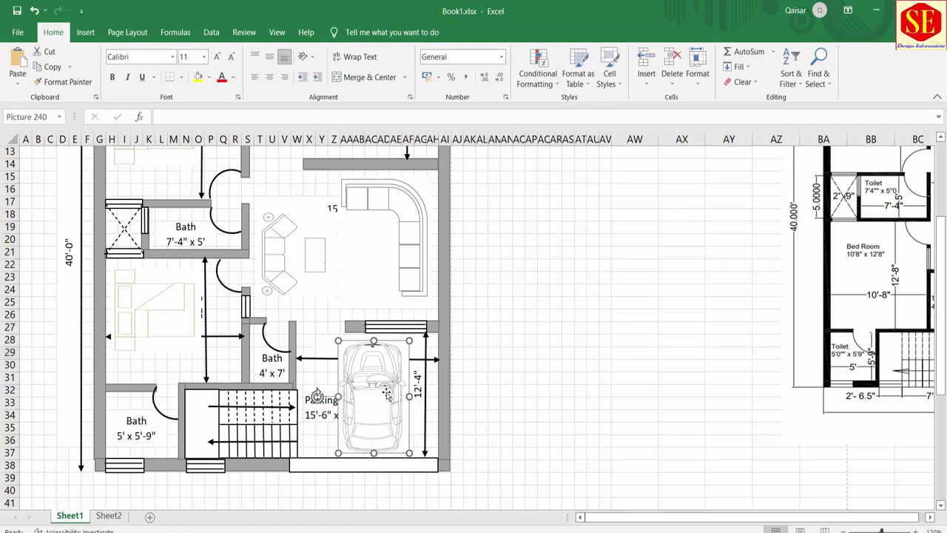
pyautogui.click(567, 403)
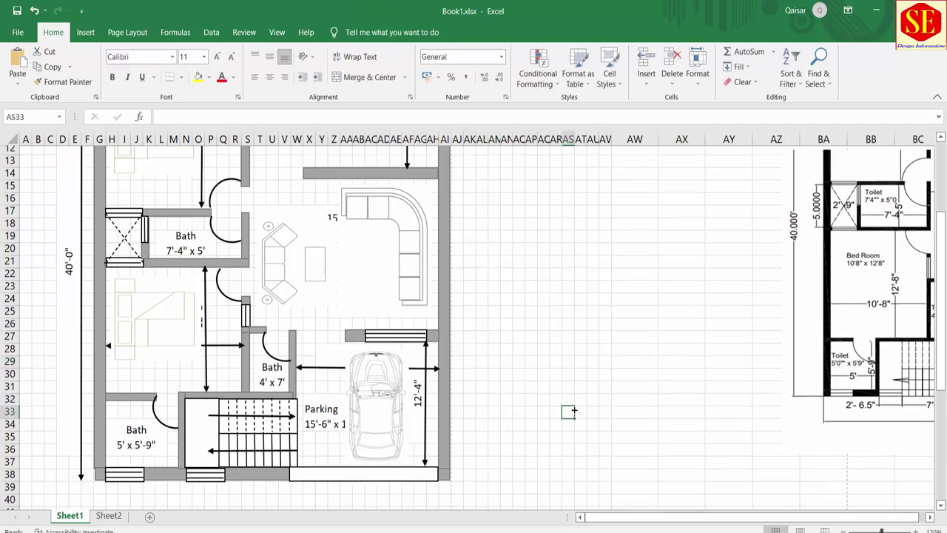
pyautogui.scroll(4, 570, 408)
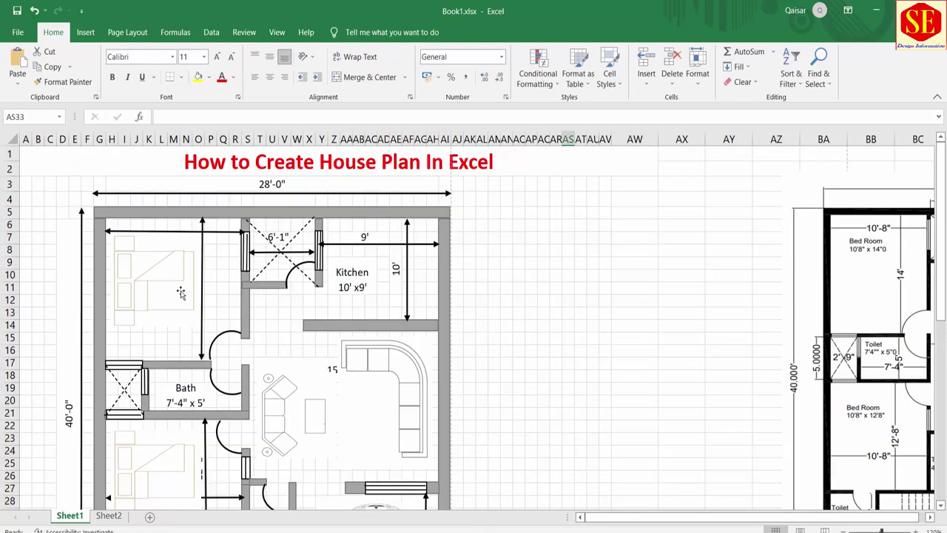
pyautogui.scroll(-2, 181, 293)
pyautogui.scroll(-1, 280, 293)
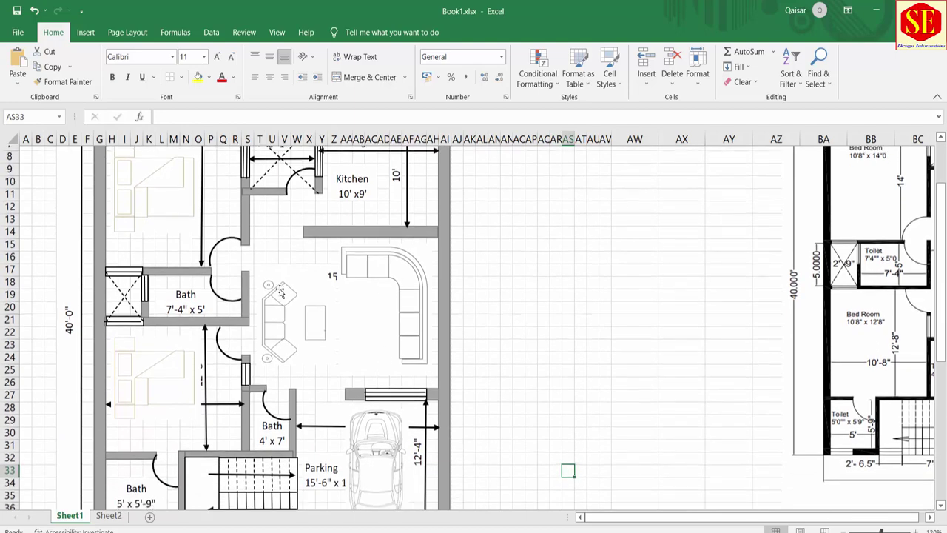
pyautogui.scroll(-2, 279, 292)
pyautogui.scroll(3, 280, 291)
pyautogui.click(680, 292)
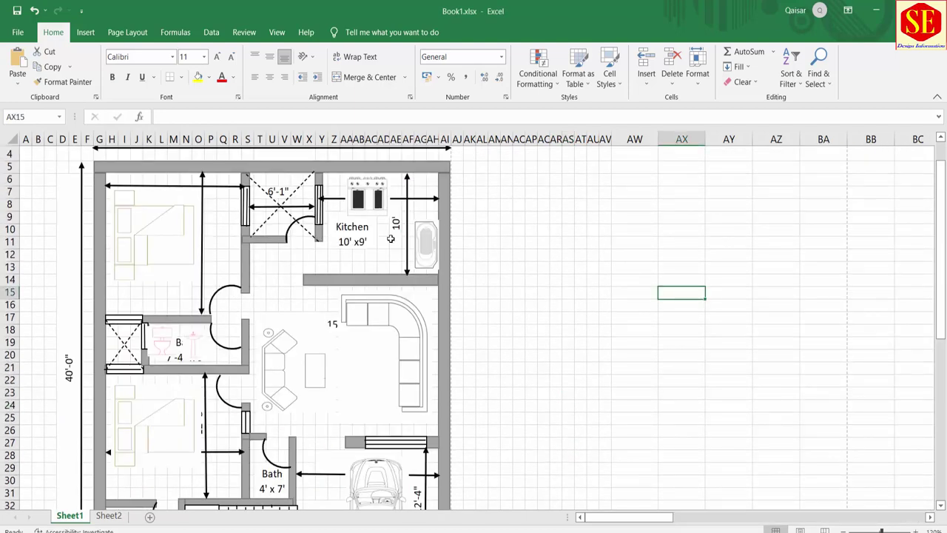
pyautogui.scroll(-1, 391, 238)
pyautogui.scroll(-2, 261, 302)
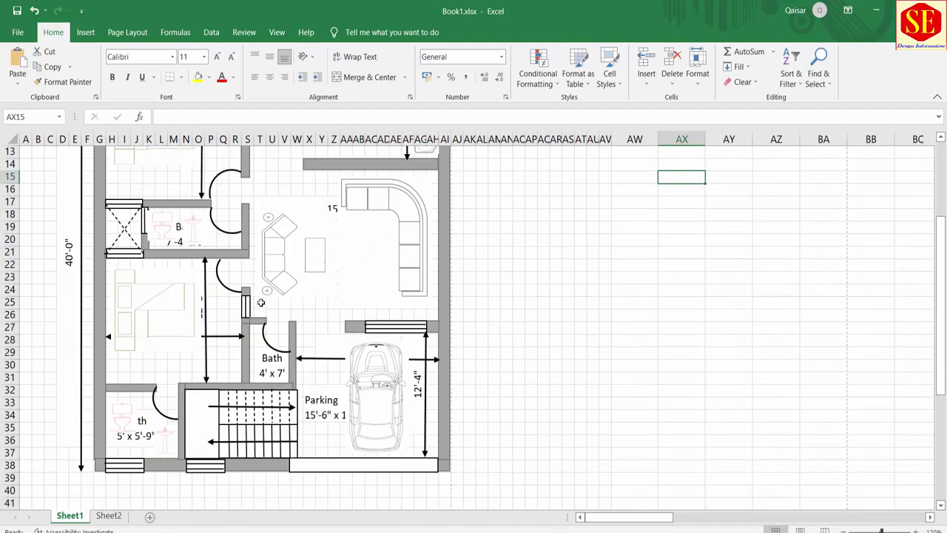
pyautogui.click(185, 323)
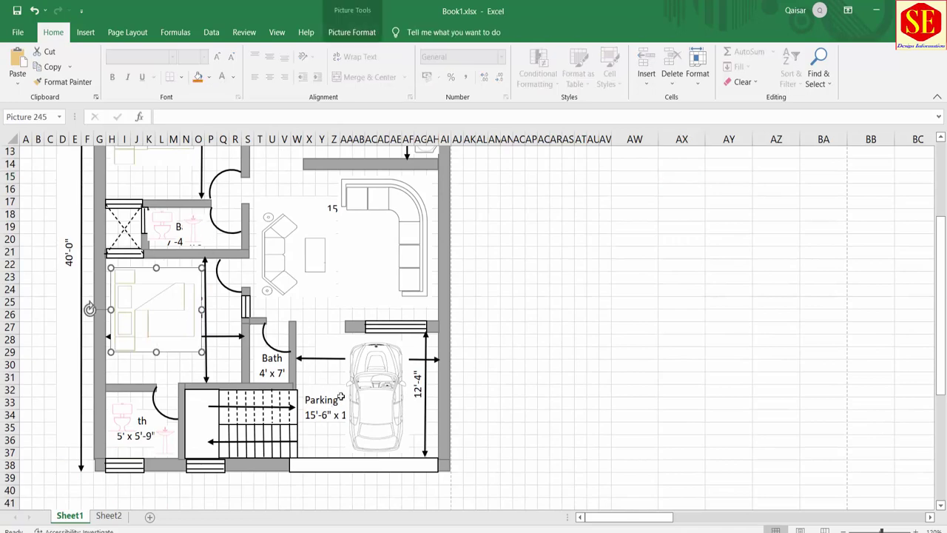
pyautogui.scroll(1, 319, 374)
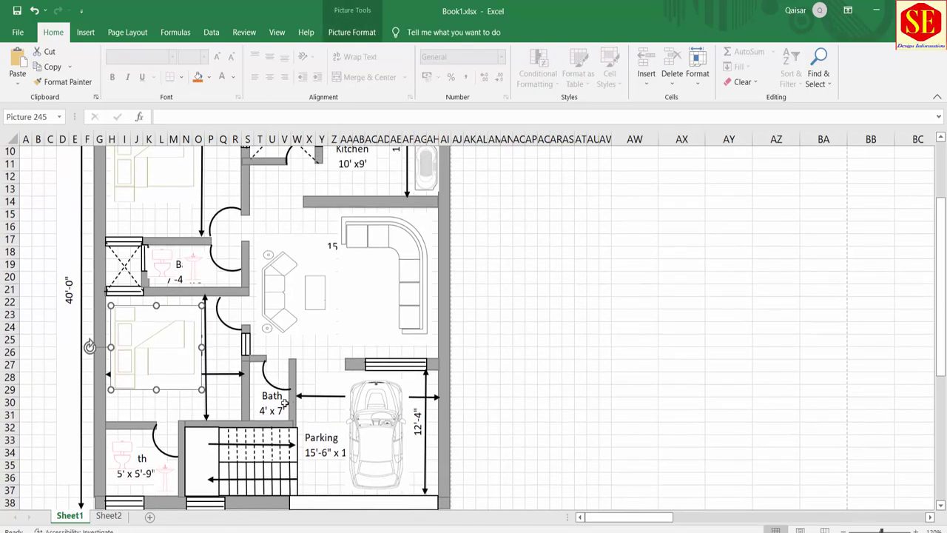
pyautogui.scroll(1, 296, 407)
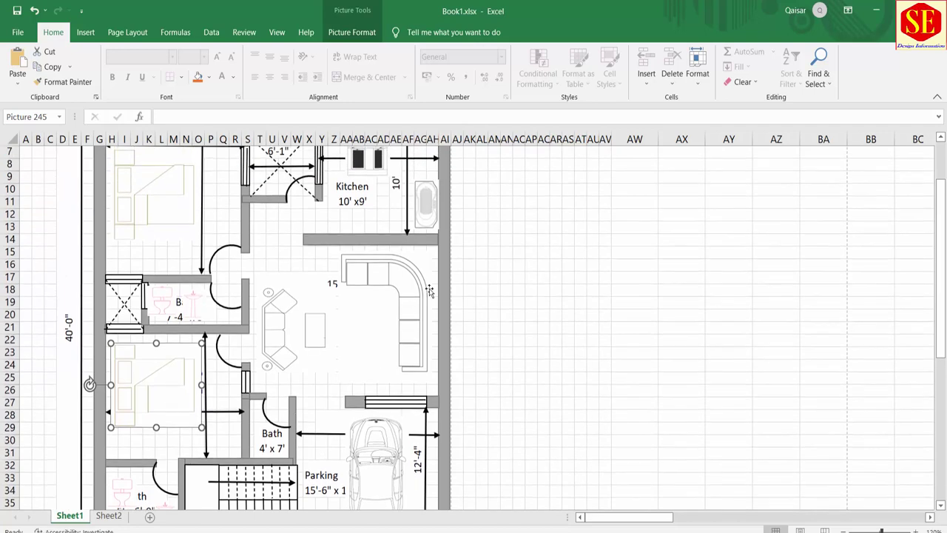
pyautogui.scroll(1, 348, 373)
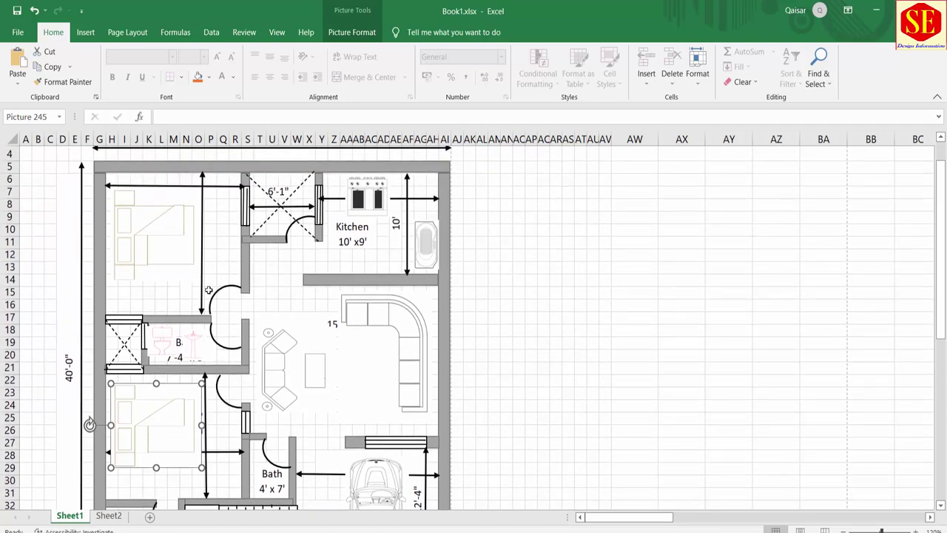
pyautogui.scroll(1, 207, 285)
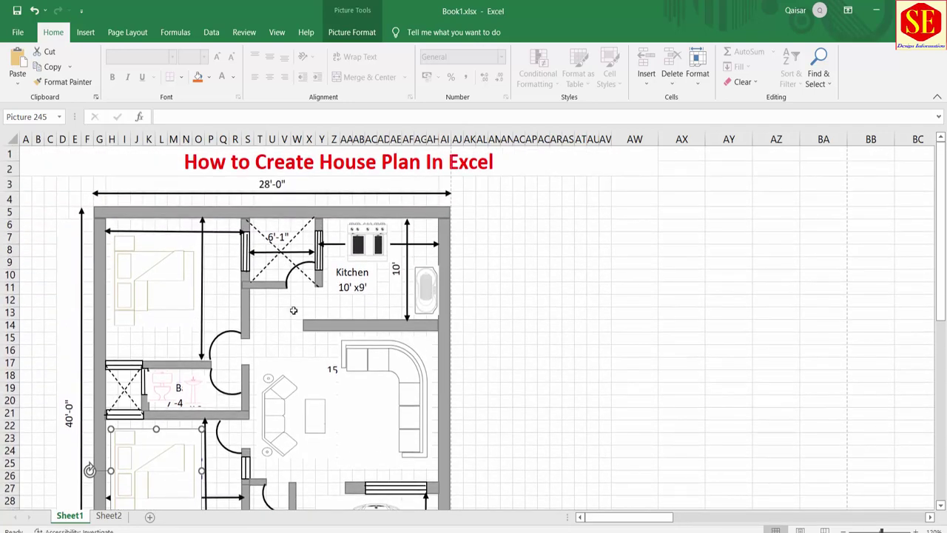
pyautogui.scroll(-1, 343, 281)
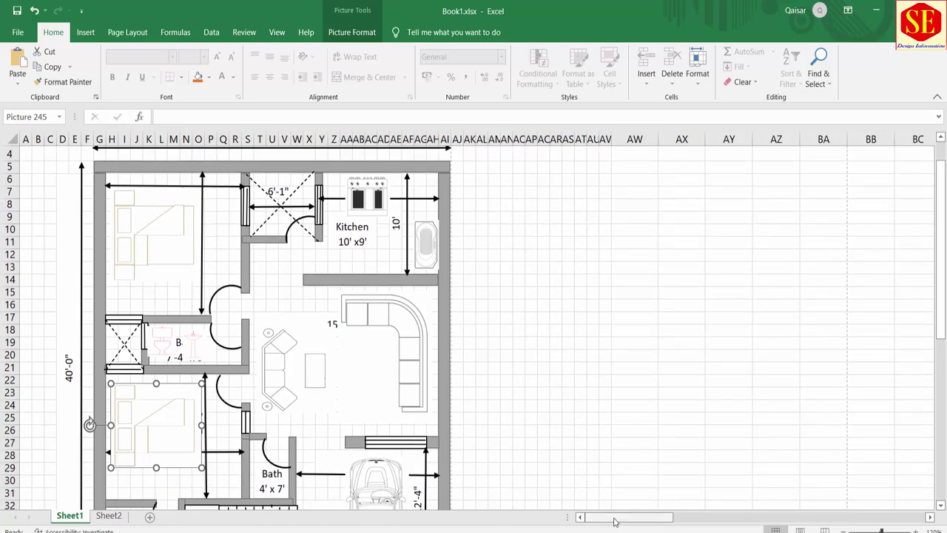
# Step: Bring the surveying advertisement picture beside the plan, shortening it from the bottom so its header shows
pyautogui.moveTo(625, 516); pyautogui.dragTo(760, 516)
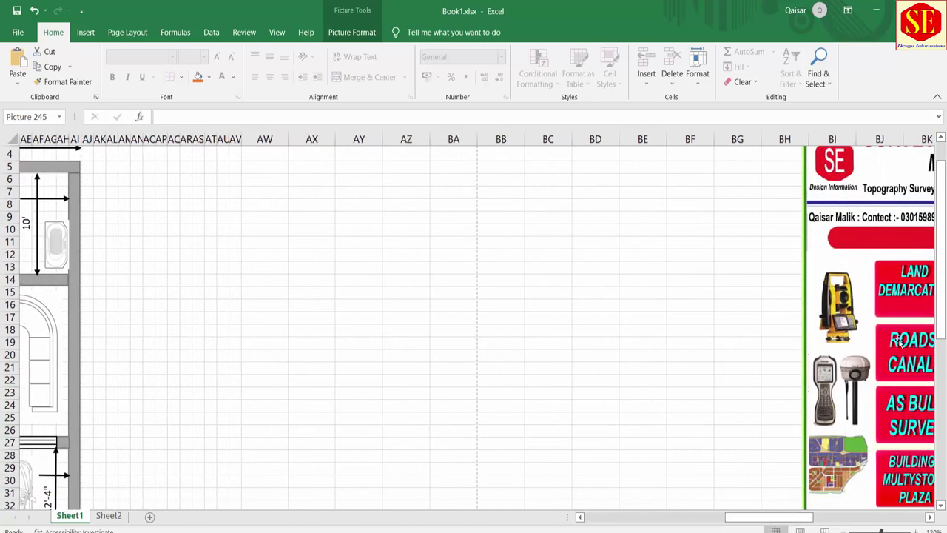
pyautogui.moveTo(850, 215); pyautogui.dragTo(661, 215)
pyautogui.scroll(-1, 660, 215)
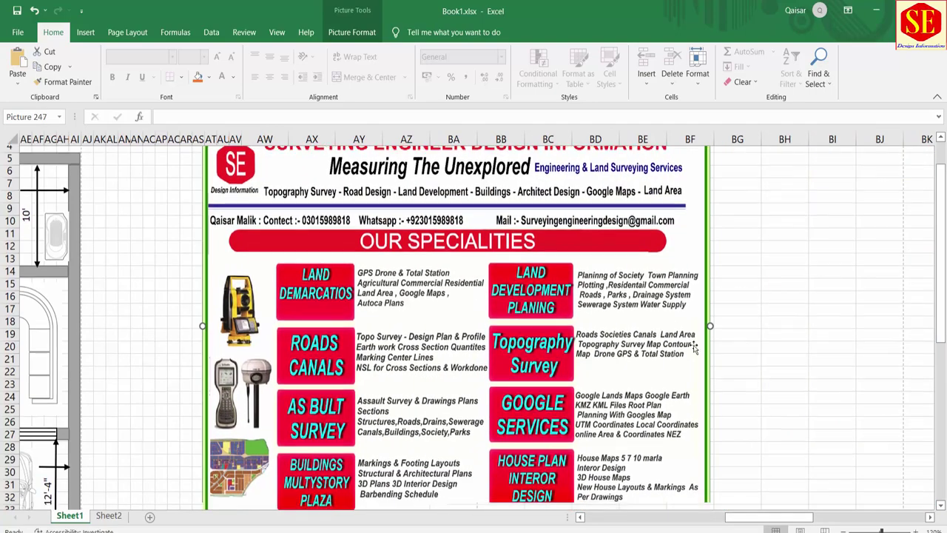
pyautogui.moveTo(457, 509); pyautogui.dragTo(457, 408)
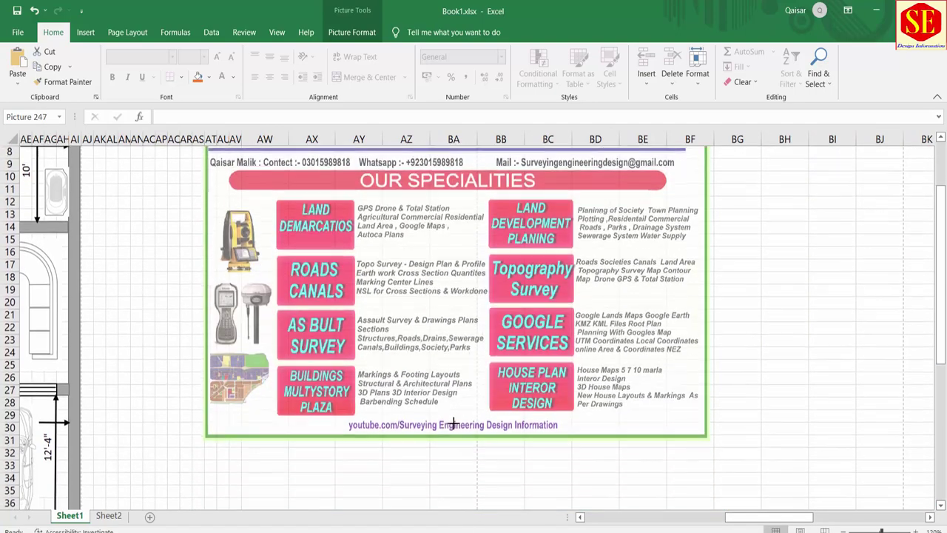
pyautogui.moveTo(436, 290); pyautogui.dragTo(413, 370)
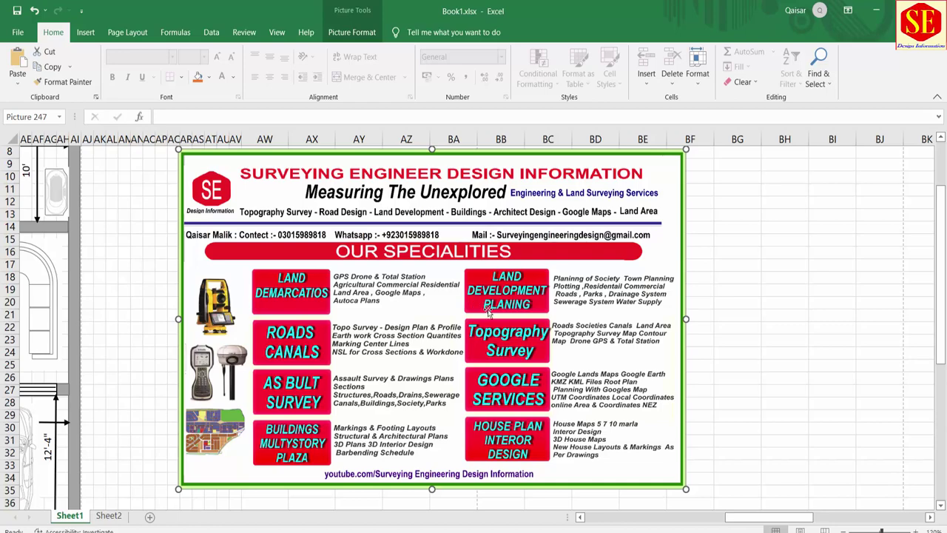
# Step: Move the surveying advertisement picture to the far right, clear of the floor plan
pyautogui.moveTo(747, 519); pyautogui.dragTo(481, 518)
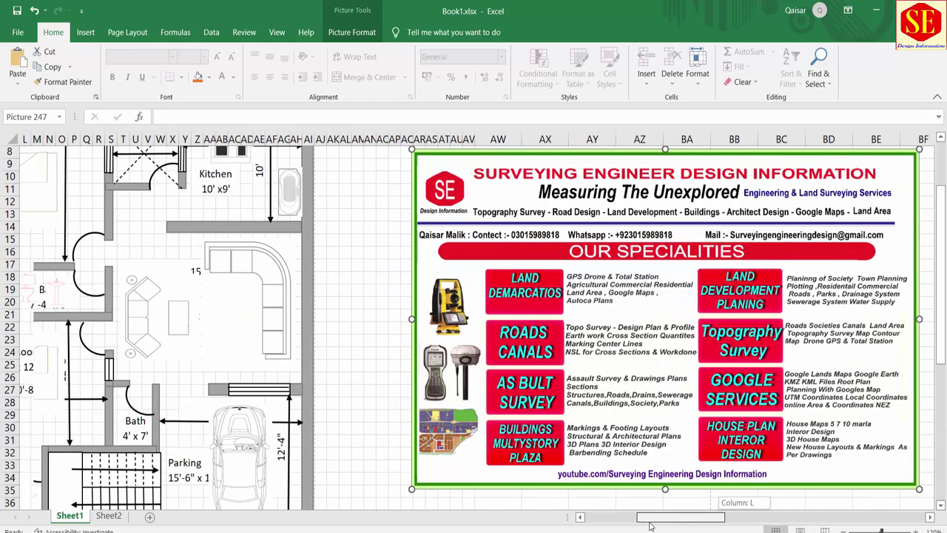
pyautogui.scroll(3, 356, 384)
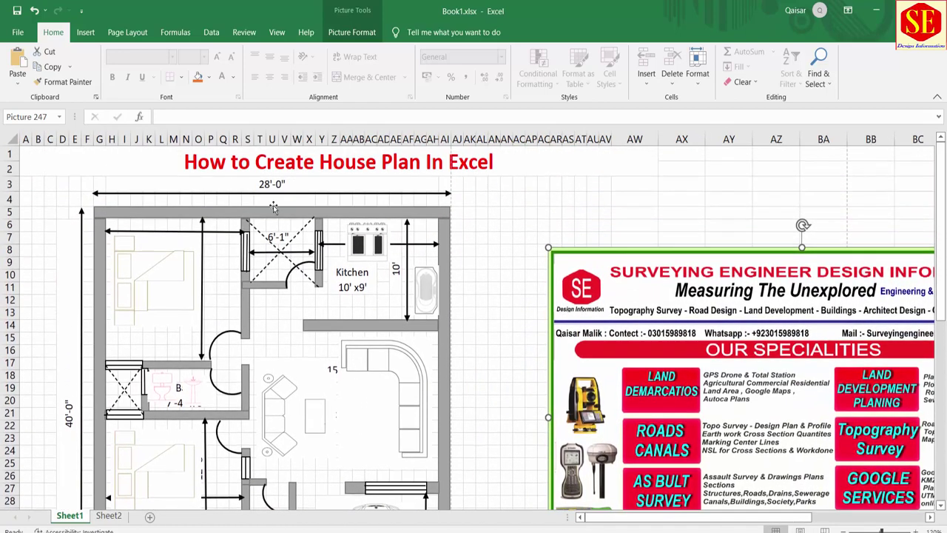
pyautogui.scroll(-1, 264, 239)
pyautogui.scroll(-2, 264, 238)
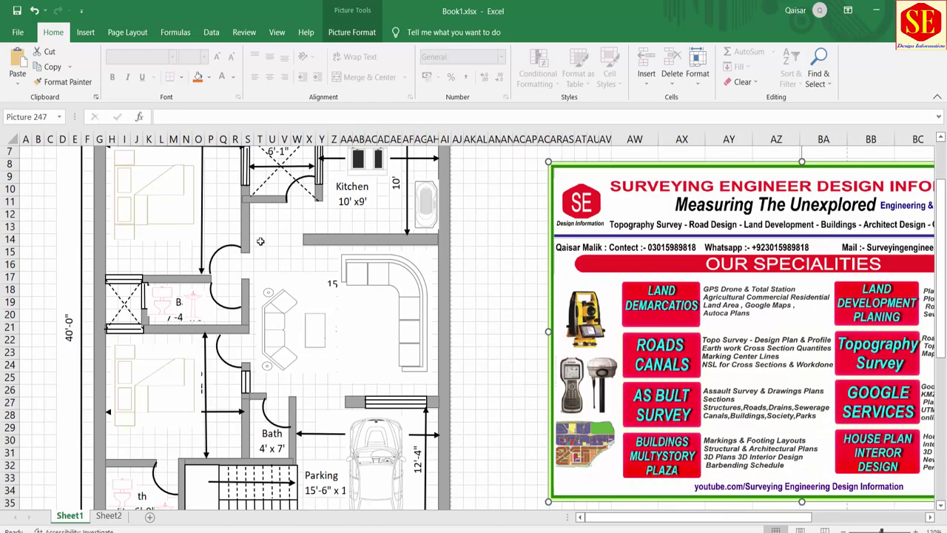
pyautogui.scroll(-1, 264, 238)
pyautogui.scroll(-1, 260, 277)
pyautogui.scroll(2, 260, 277)
pyautogui.scroll(3, 250, 347)
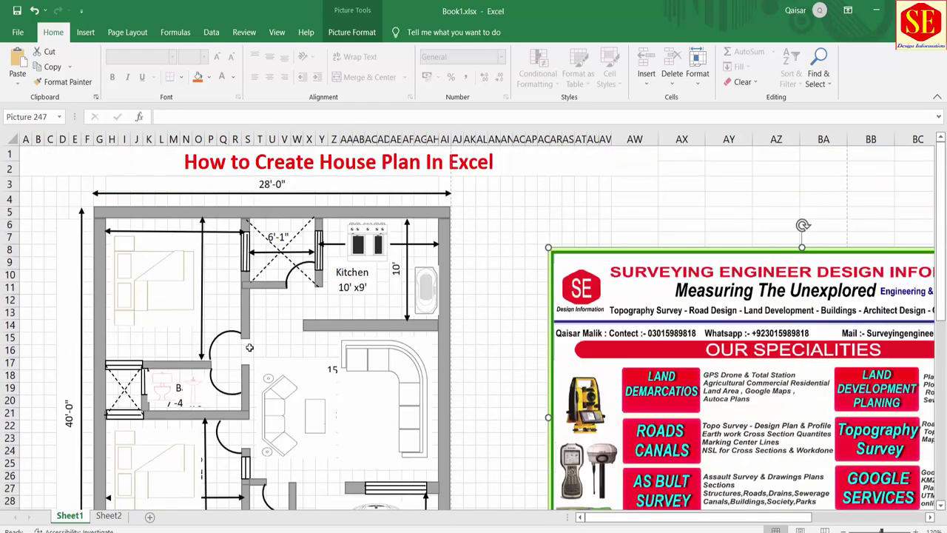
pyautogui.moveTo(716, 246); pyautogui.dragTo(906, 245)
# Step: Scroll through the completed house plan to review rooms, furniture and the banner
pyautogui.scroll(-2, 190, 283)
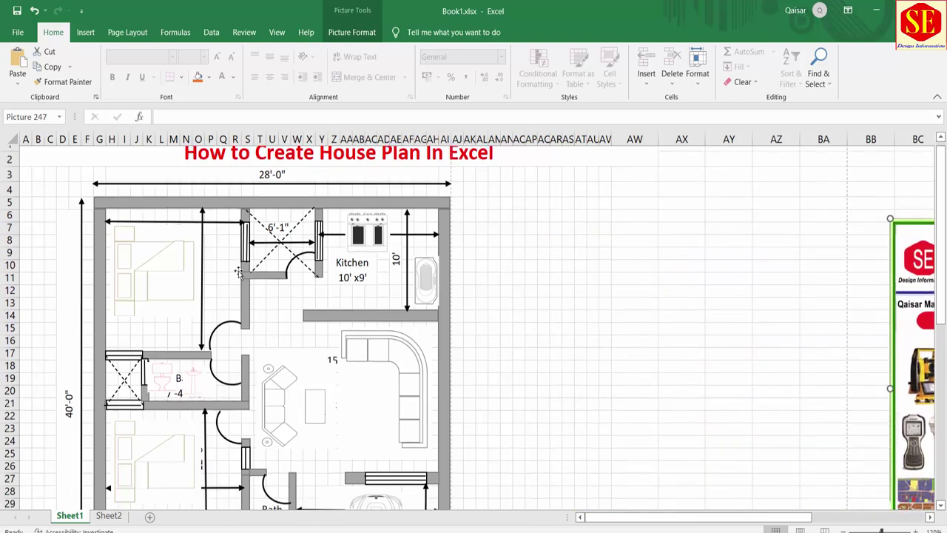
pyautogui.scroll(-1, 191, 283)
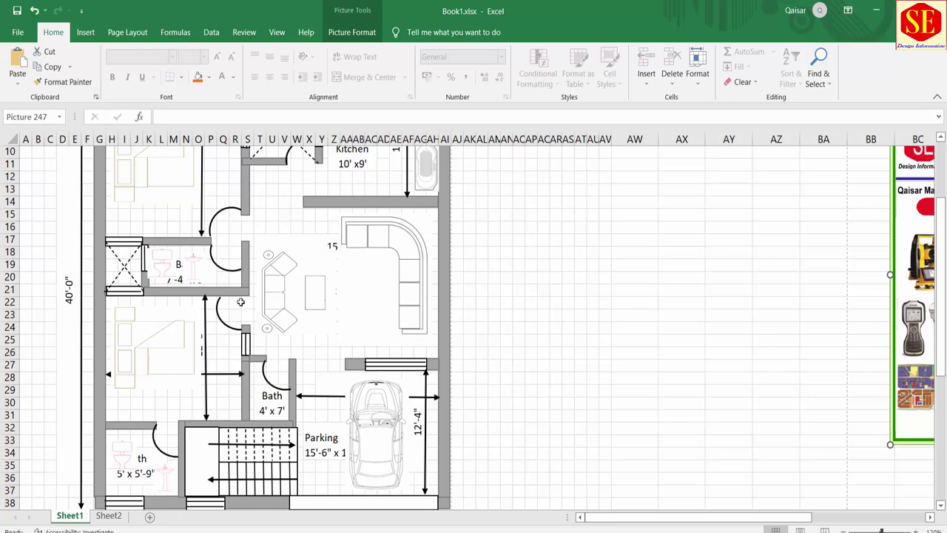
pyautogui.scroll(3, 241, 302)
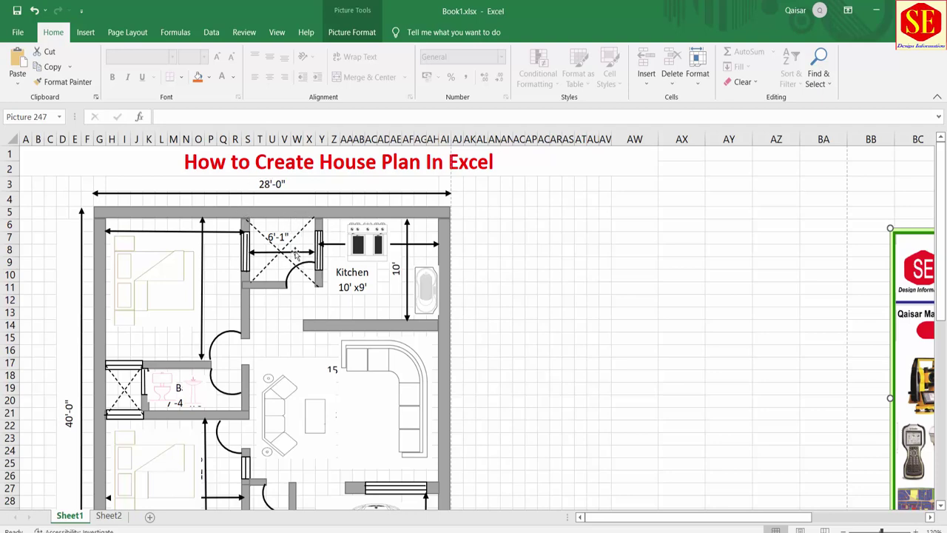
pyautogui.scroll(-2, 285, 265)
pyautogui.scroll(-2, 287, 280)
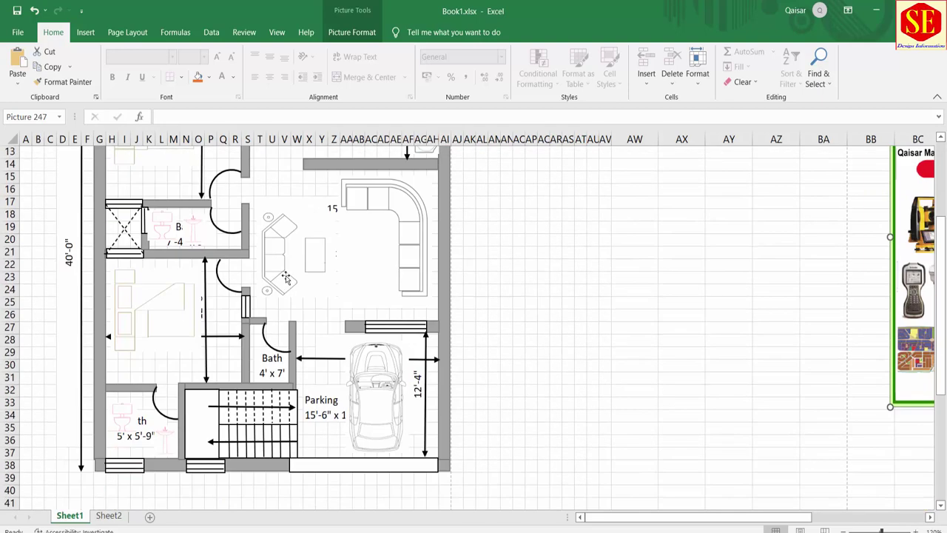
pyautogui.scroll(2, 294, 304)
pyautogui.scroll(1, 294, 305)
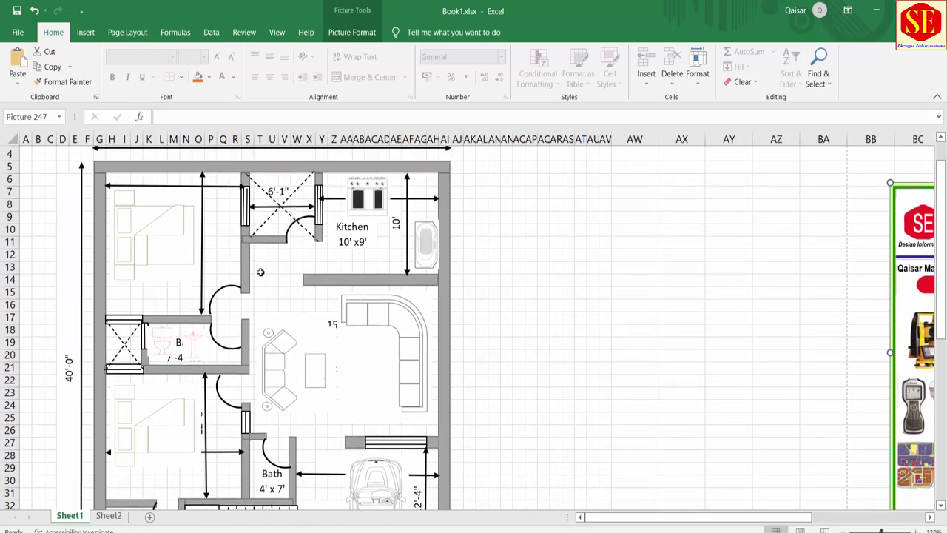
pyautogui.scroll(-1, 304, 278)
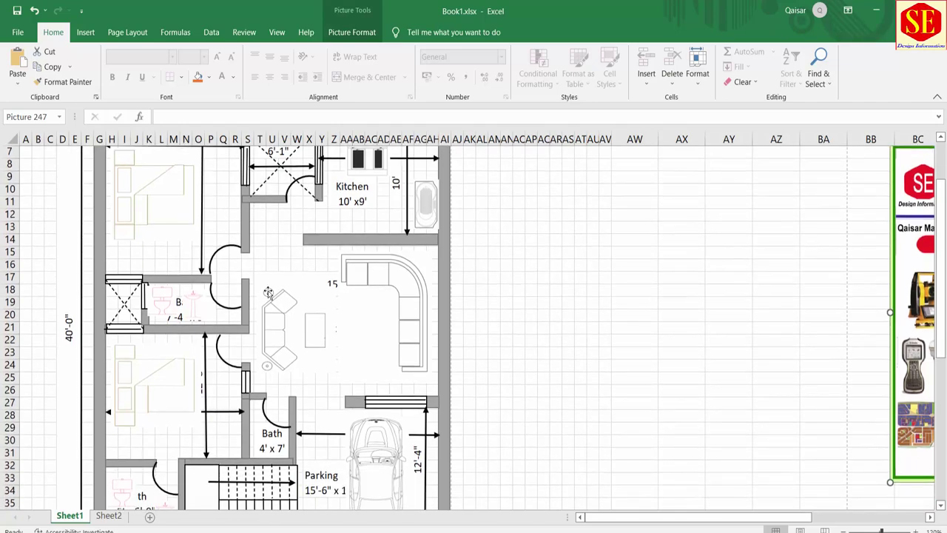
pyautogui.scroll(-2, 268, 292)
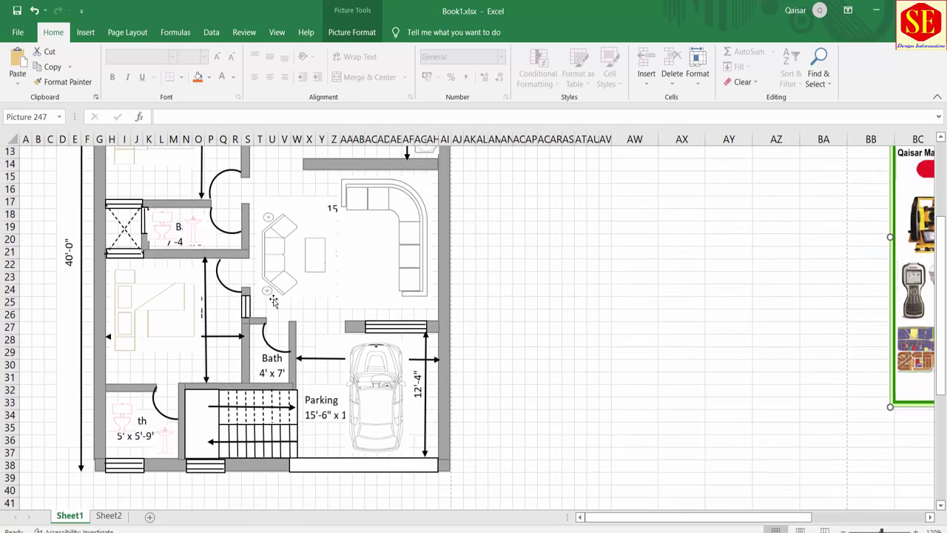
pyautogui.scroll(1, 269, 294)
pyautogui.scroll(1, 271, 297)
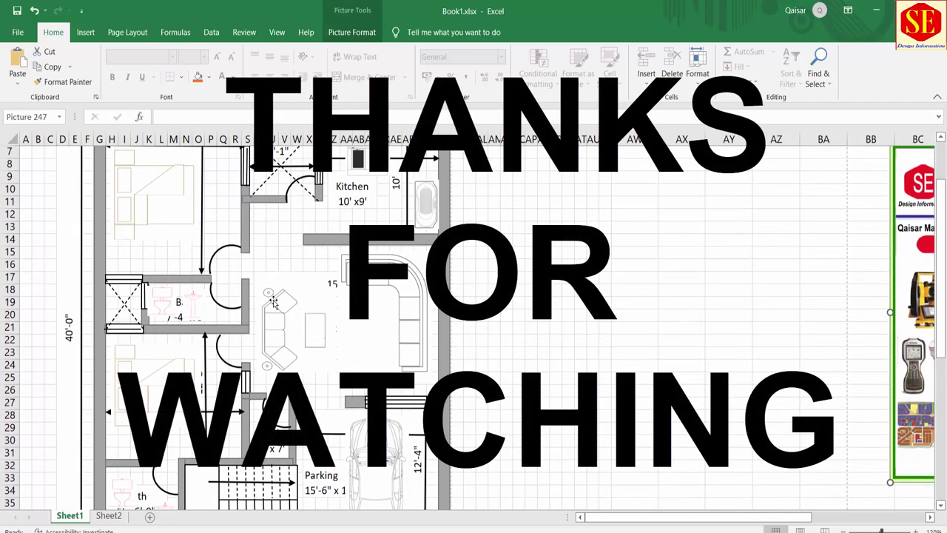